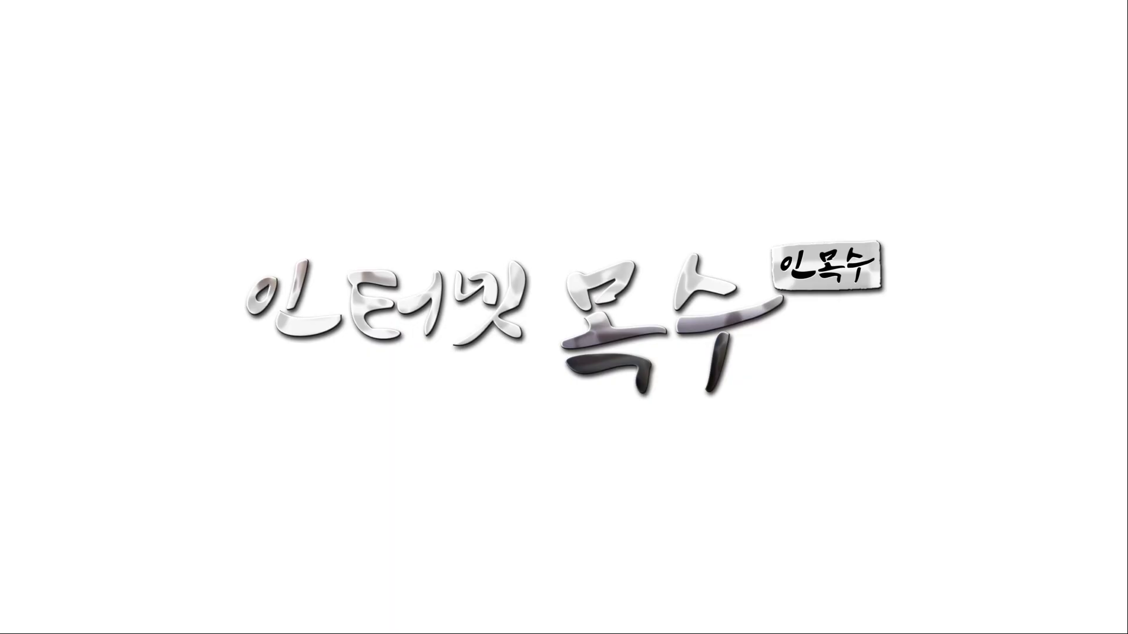
# Open the 32평도면(벽체) apartment model and view its wall outlines in perspective
pyautogui.click(665, 533)
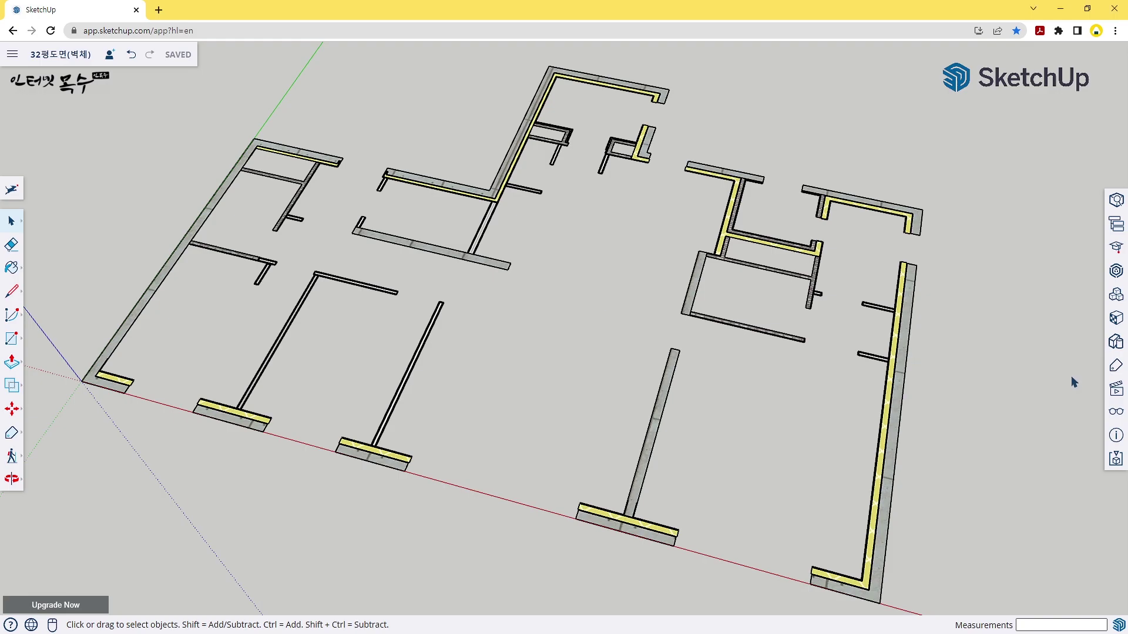
# In the Tags panel, hide all tags, then show only 01.콘크리트바닥
pyautogui.click(1116, 368)
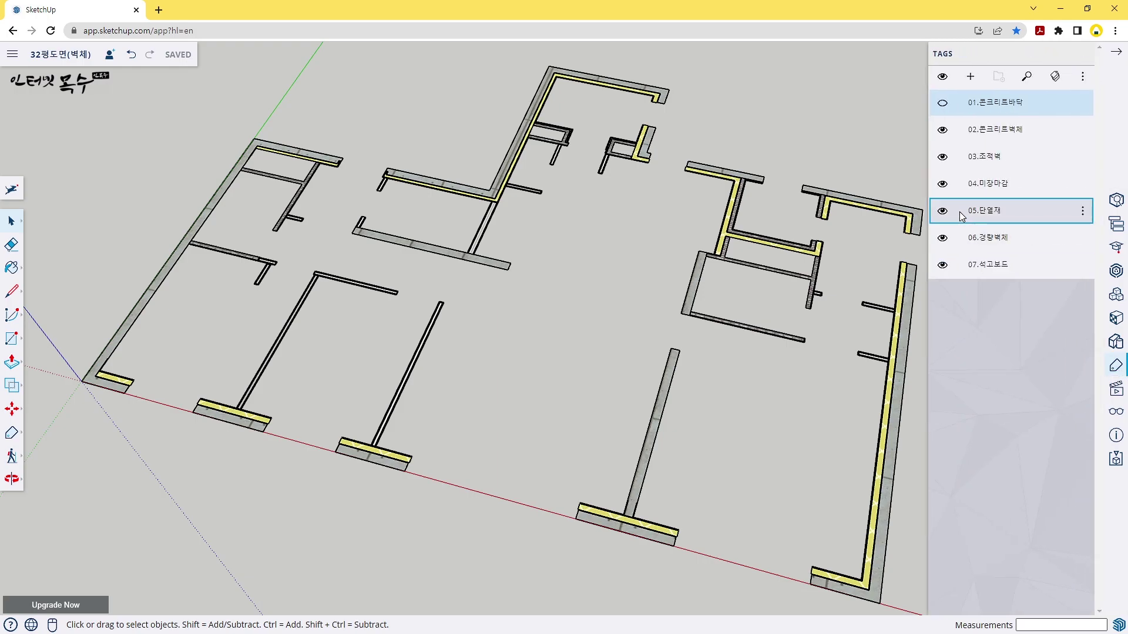
pyautogui.click(942, 77)
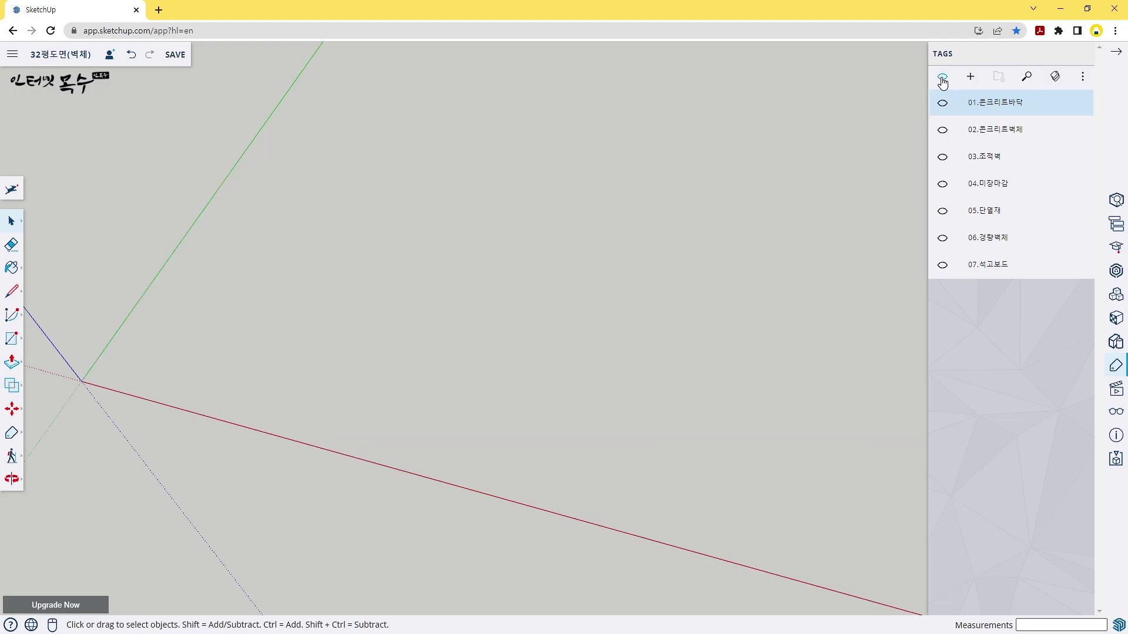
pyautogui.moveTo(1013, 102)
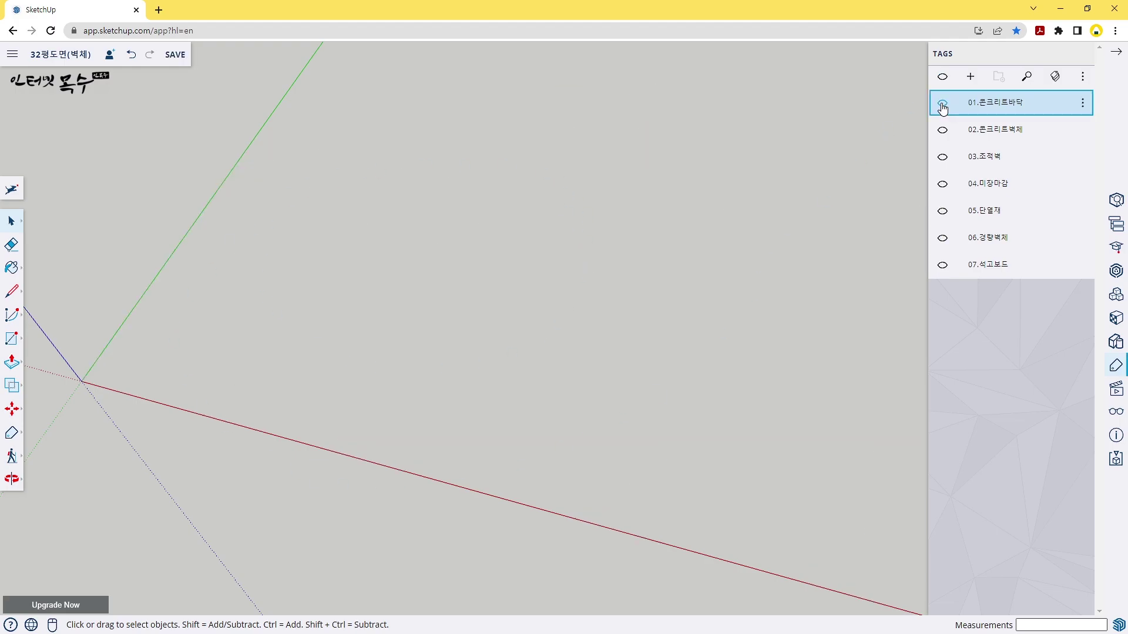
pyautogui.click(943, 106)
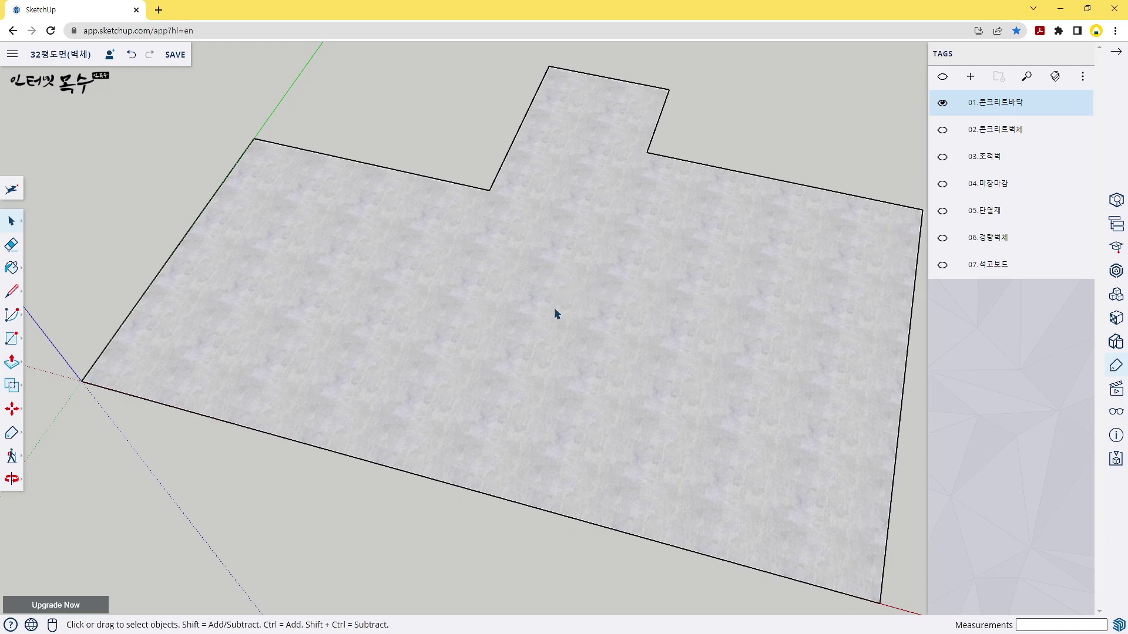
# Inside the slab group, push/pull the floor face to a 210 mm thickness
pyautogui.doubleClick(589, 244)
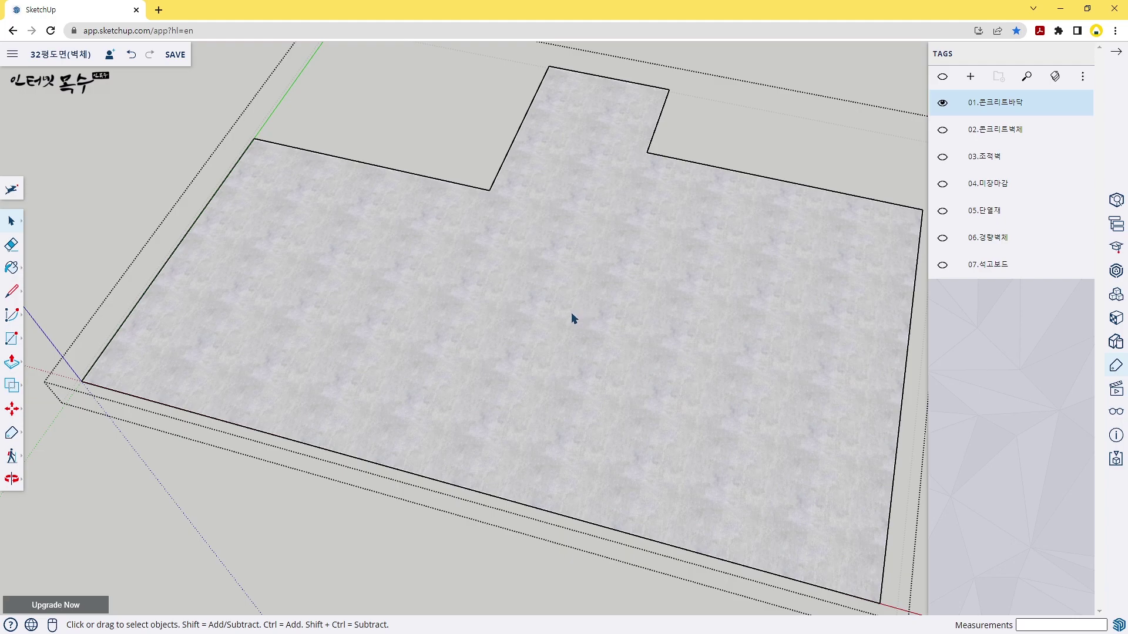
pyautogui.press('p')
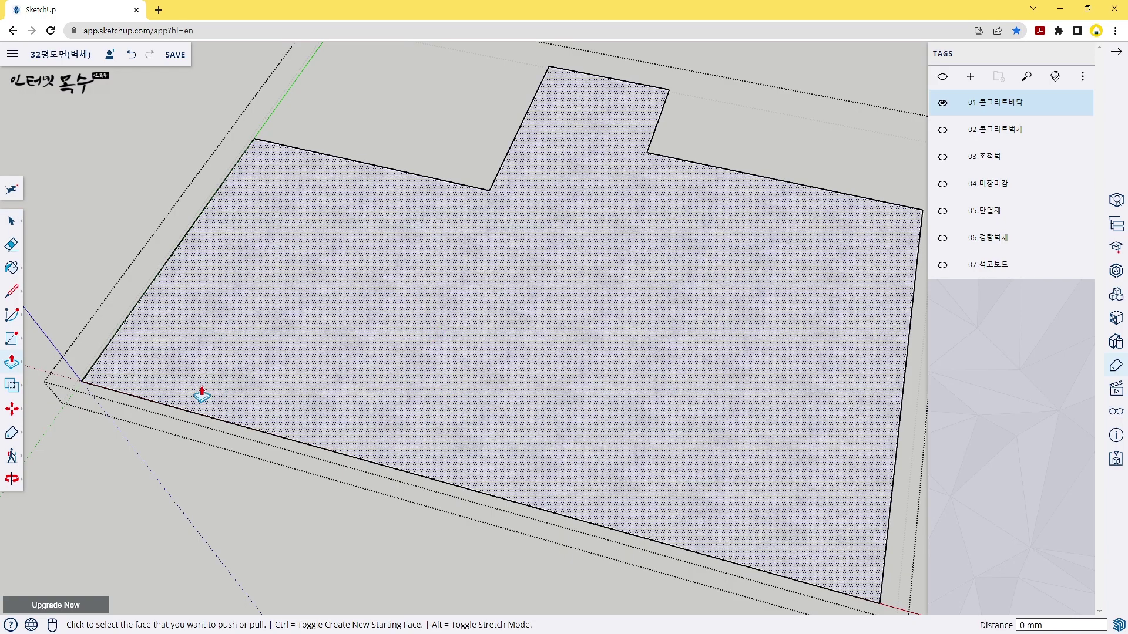
pyautogui.click(162, 382)
pyautogui.click(168, 432)
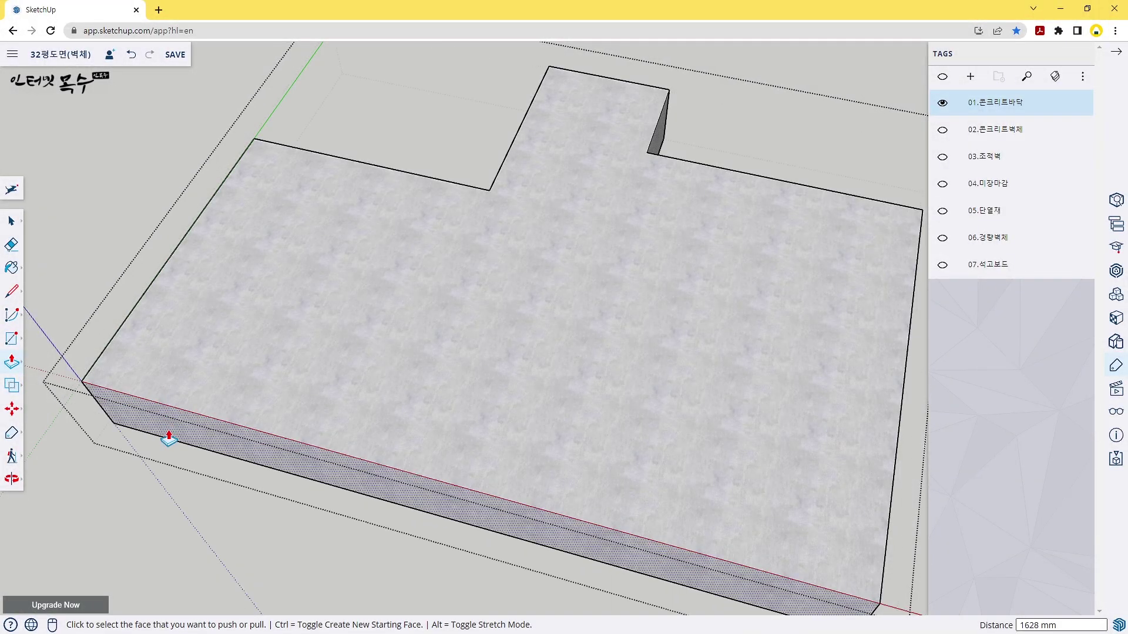
pyautogui.write('210')
pyautogui.press('Return')
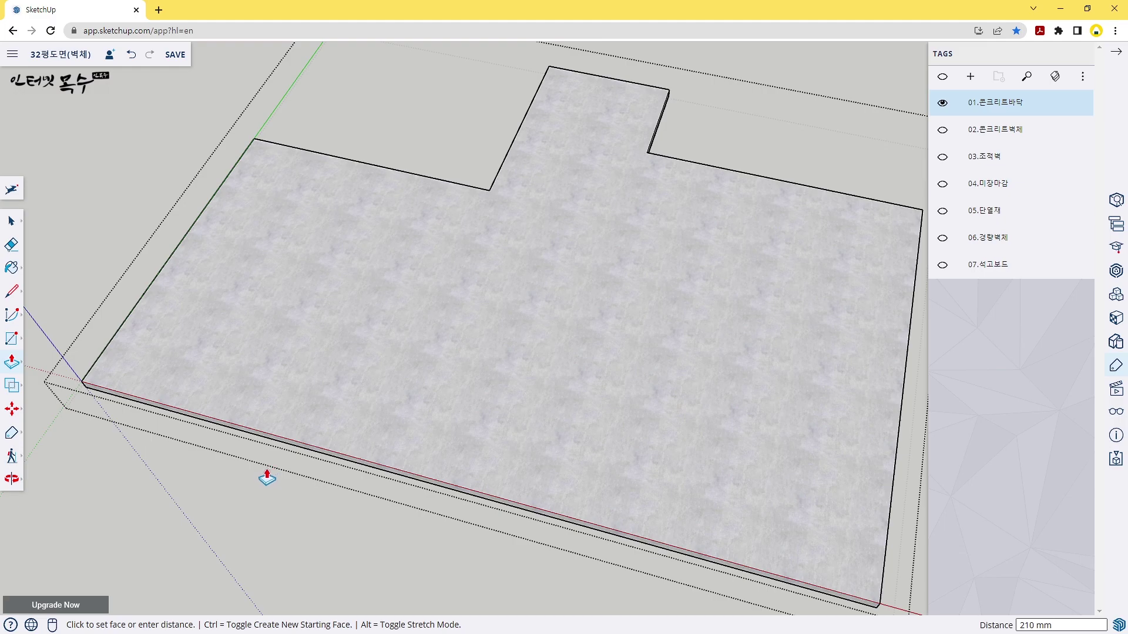
# Inspect the 210 mm slab's edge, then deselect and leave the slab group
pyautogui.moveTo(259, 398); pyautogui.dragTo(259, 320, button='middle')
pyautogui.scroll(3, 241, 410)
pyautogui.scroll(3, 257, 399)
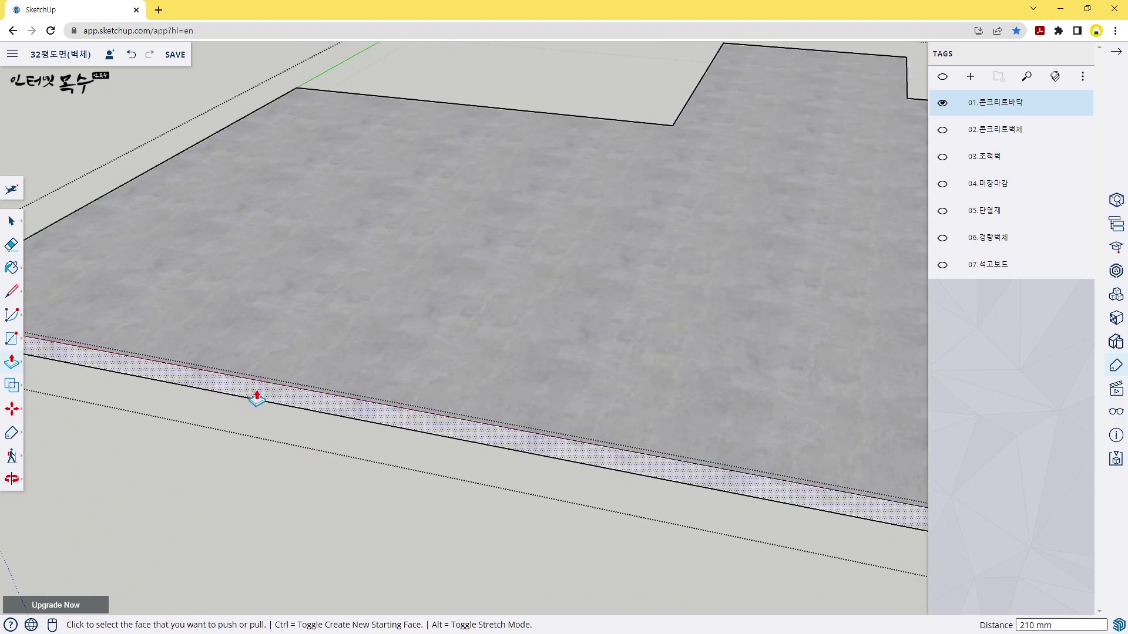
pyautogui.scroll(2, 257, 400)
pyautogui.scroll(1, 273, 383)
pyautogui.scroll(1, 282, 385)
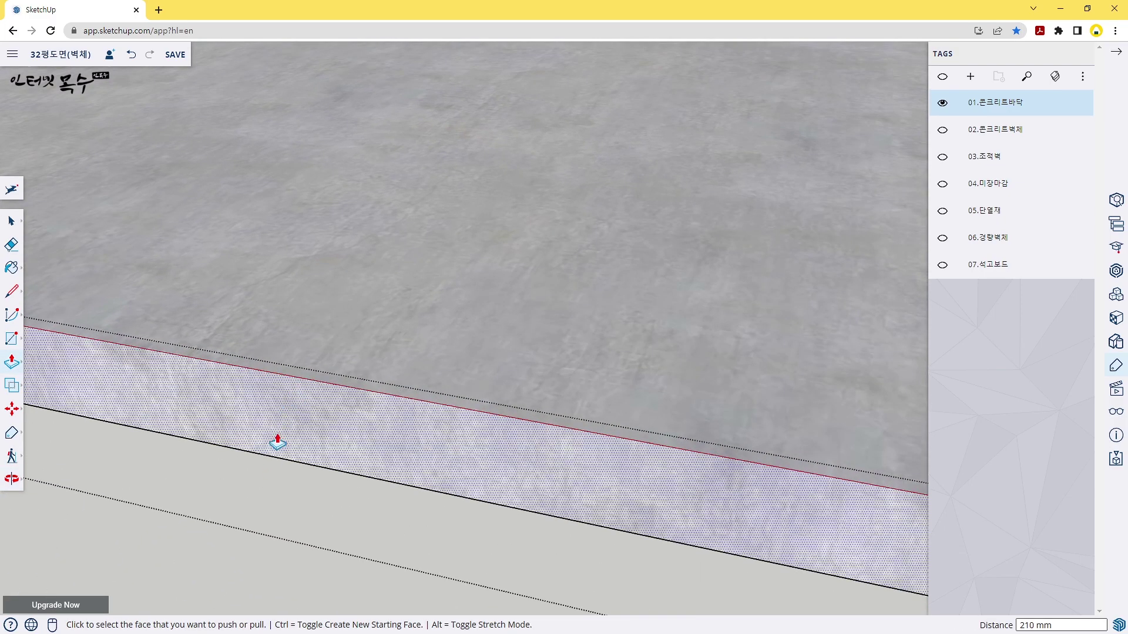
pyautogui.scroll(-2, 288, 435)
pyautogui.scroll(-3, 292, 432)
pyautogui.scroll(-2, 294, 432)
pyautogui.scroll(-1, 297, 433)
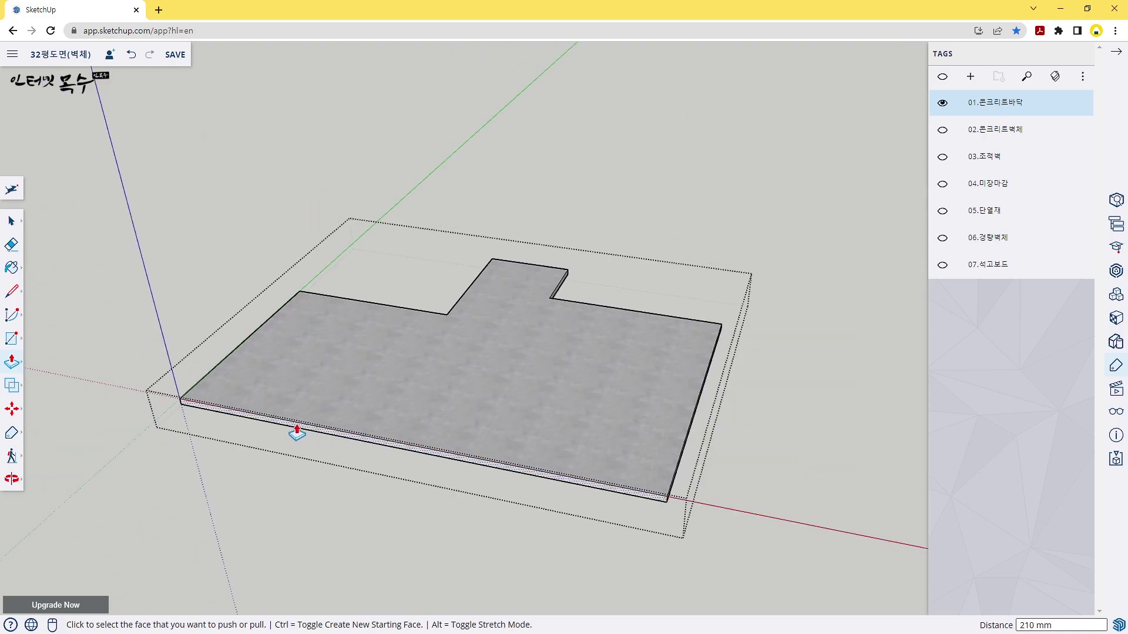
pyautogui.moveTo(423, 411); pyautogui.dragTo(367, 349, button='middle')
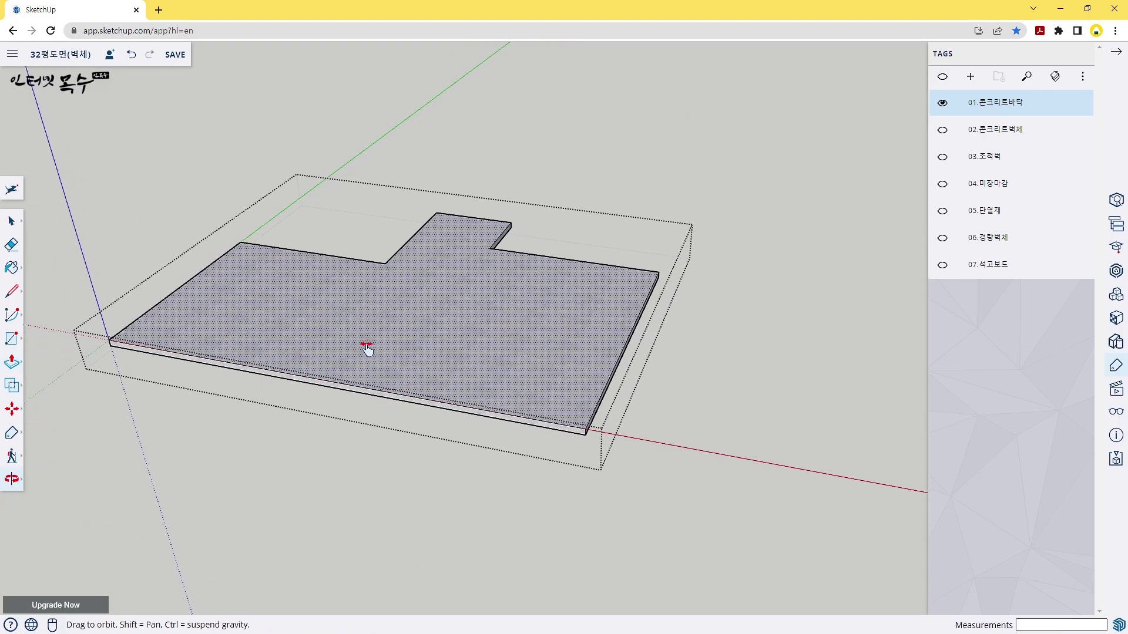
pyautogui.scroll(2, 370, 351)
pyautogui.press('p')
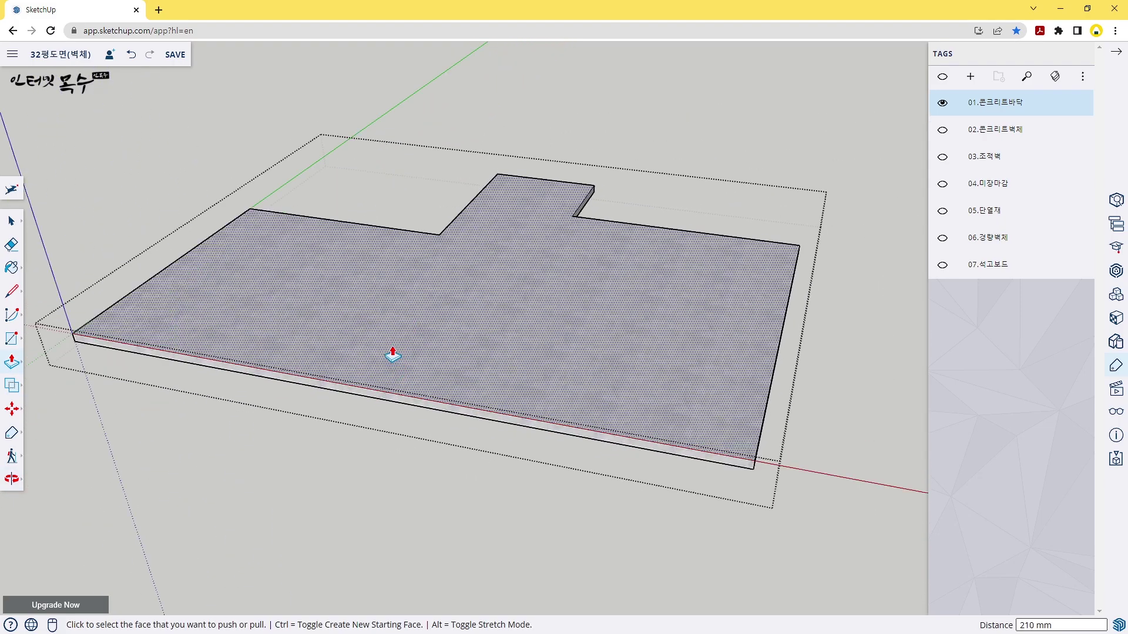
pyautogui.press('space')
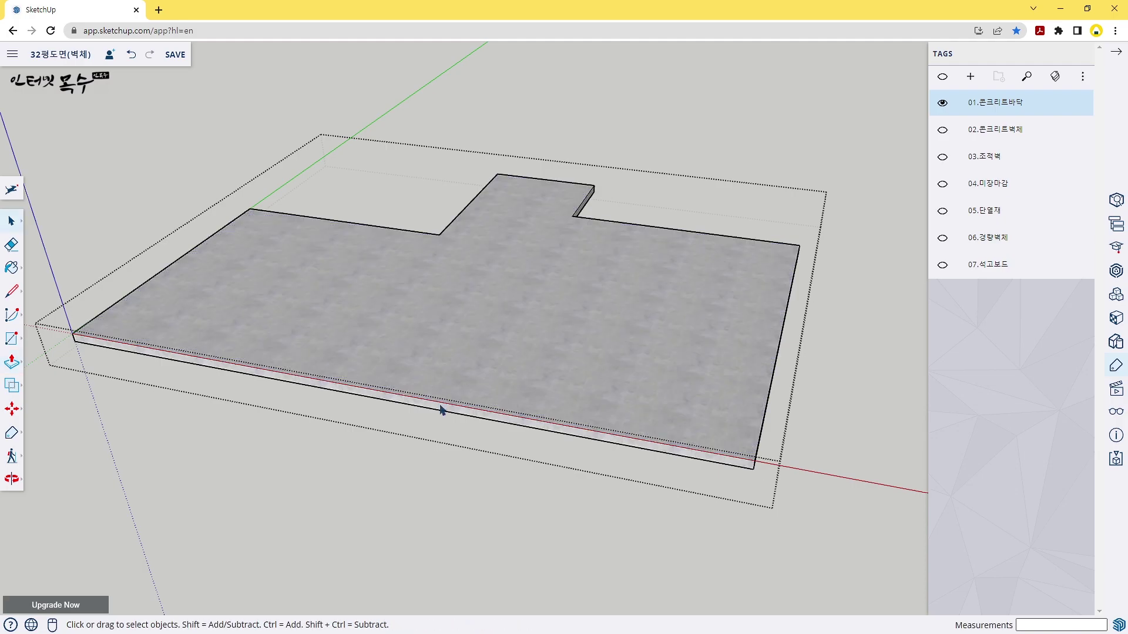
pyautogui.click(411, 488)
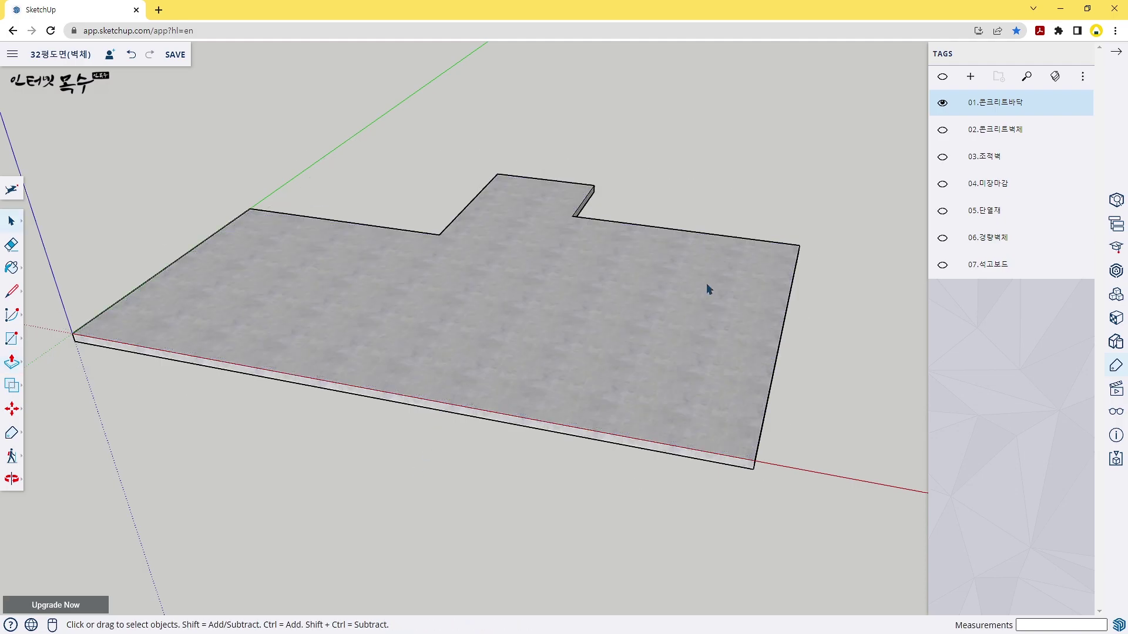
pyautogui.moveTo(996, 129)
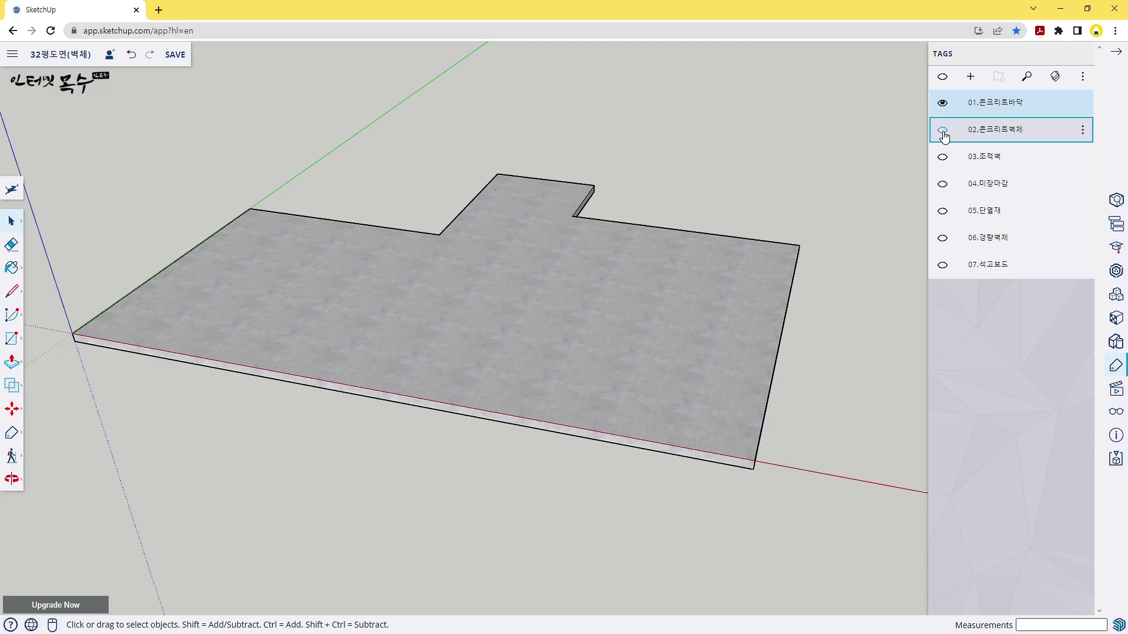
# Show the 02.콘크리트벽체 tag and select its concrete wall outlines on the slab
pyautogui.click(943, 130)
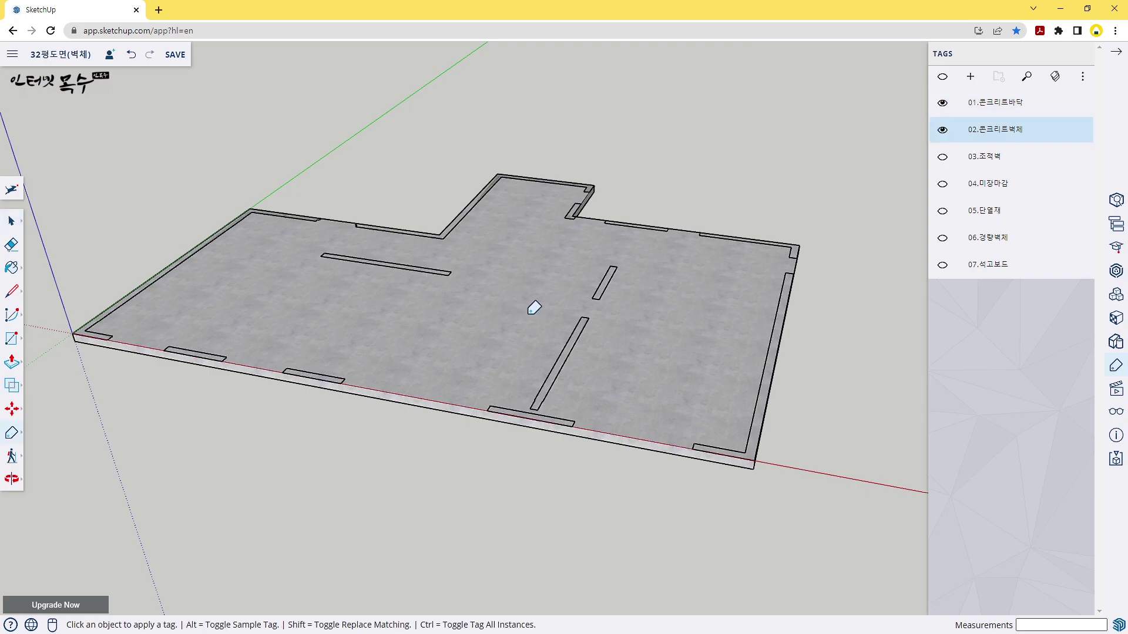
pyautogui.press('space')
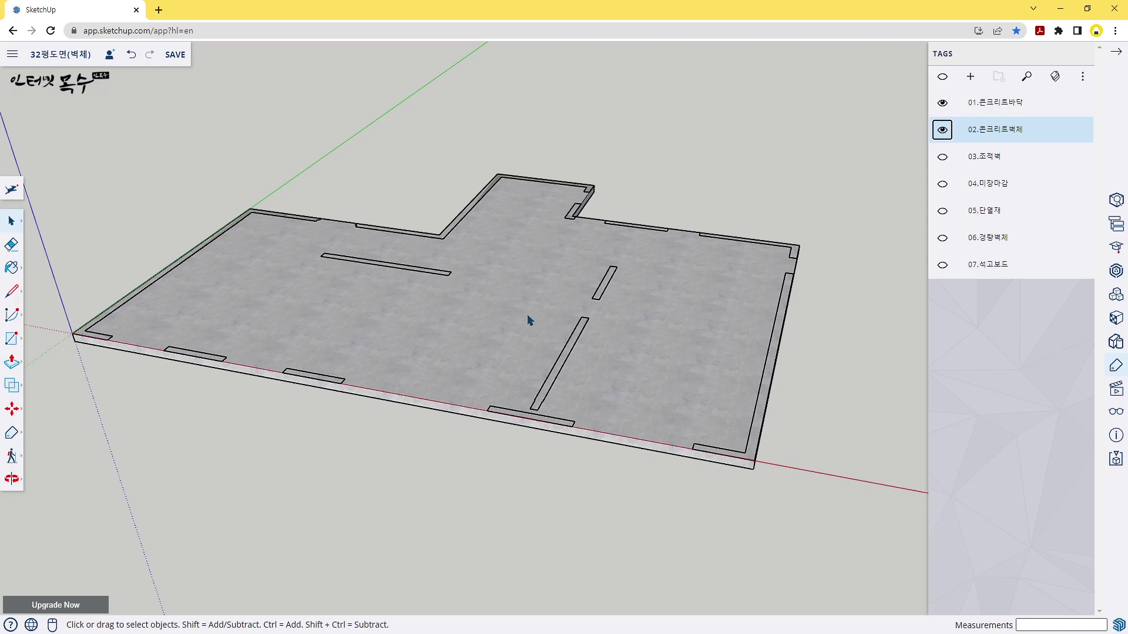
pyautogui.click(580, 339)
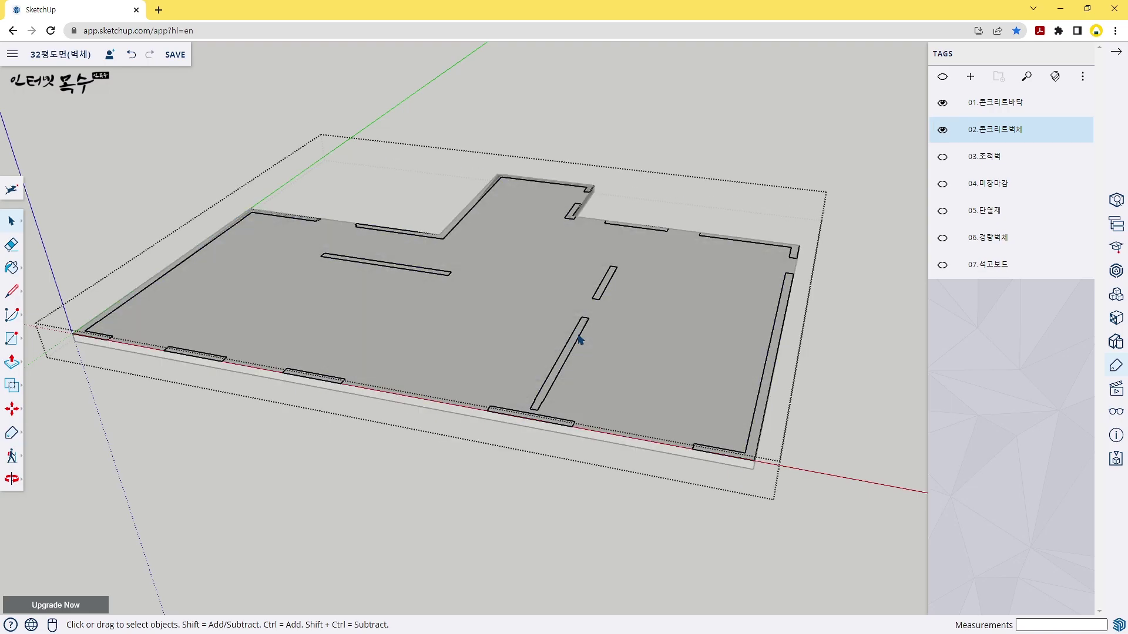
pyautogui.scroll(3, 580, 339)
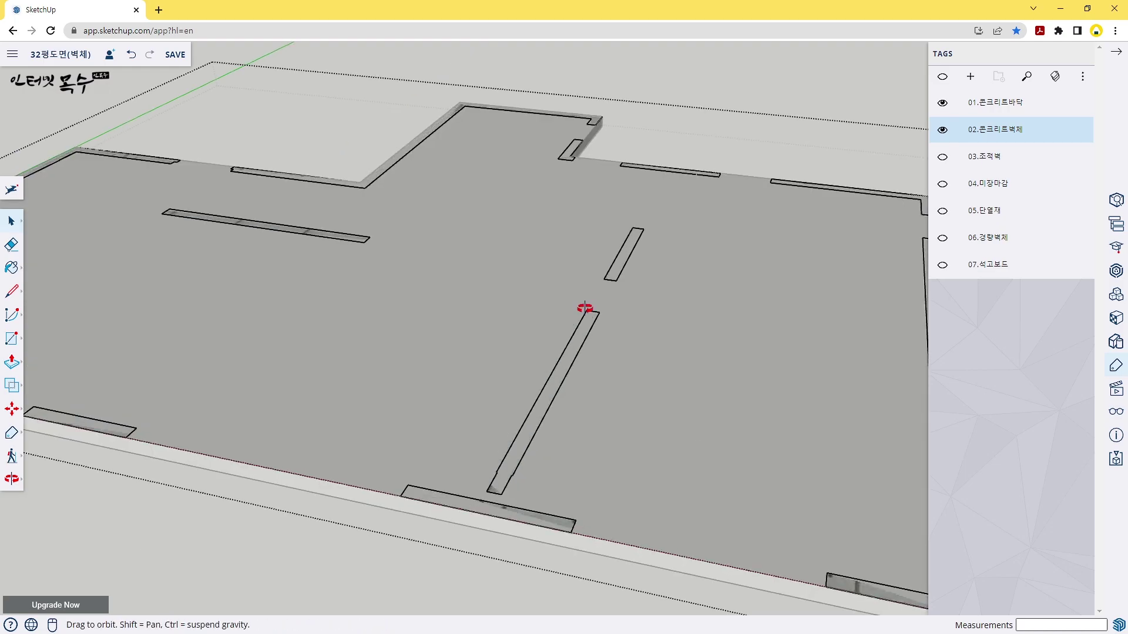
pyautogui.moveTo(586, 297); pyautogui.dragTo(595, 456, button='middle')
pyautogui.moveTo(378, 342); pyautogui.dragTo(692, 320, button='middle')
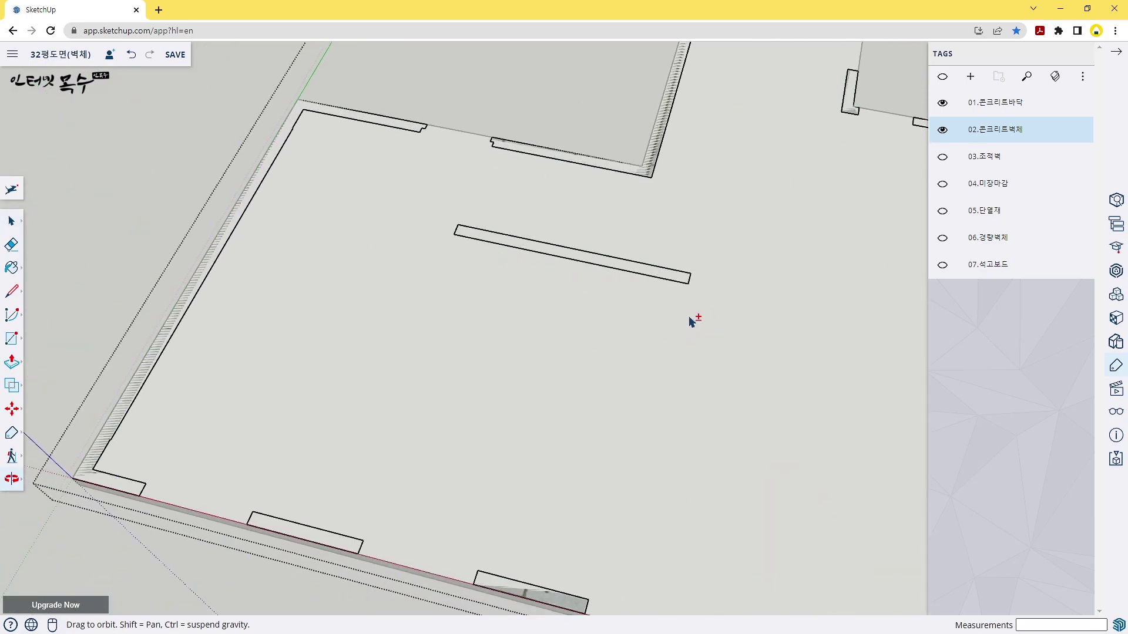
pyautogui.moveTo(305, 242)
pyautogui.mouseDown(button='middle')
pyautogui.moveTo(372, 254)
pyautogui.moveTo(347, 288)
pyautogui.mouseUp(button='middle')
pyautogui.press('p')
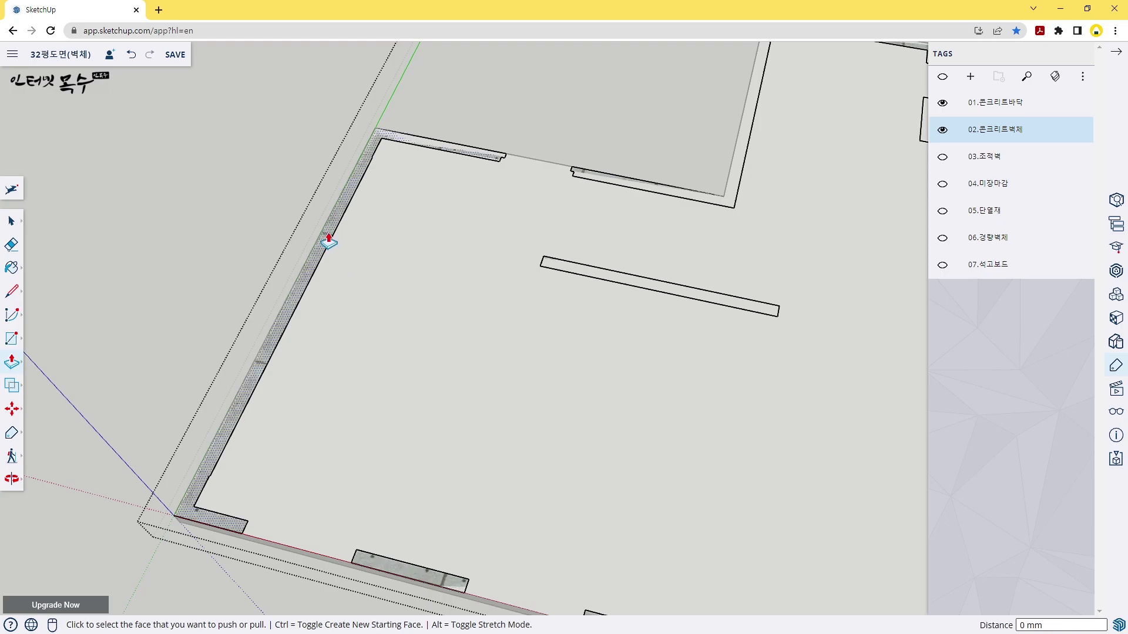
# Extrude the left concrete wall outlines up to 2590 mm wall height
pyautogui.click(329, 240)
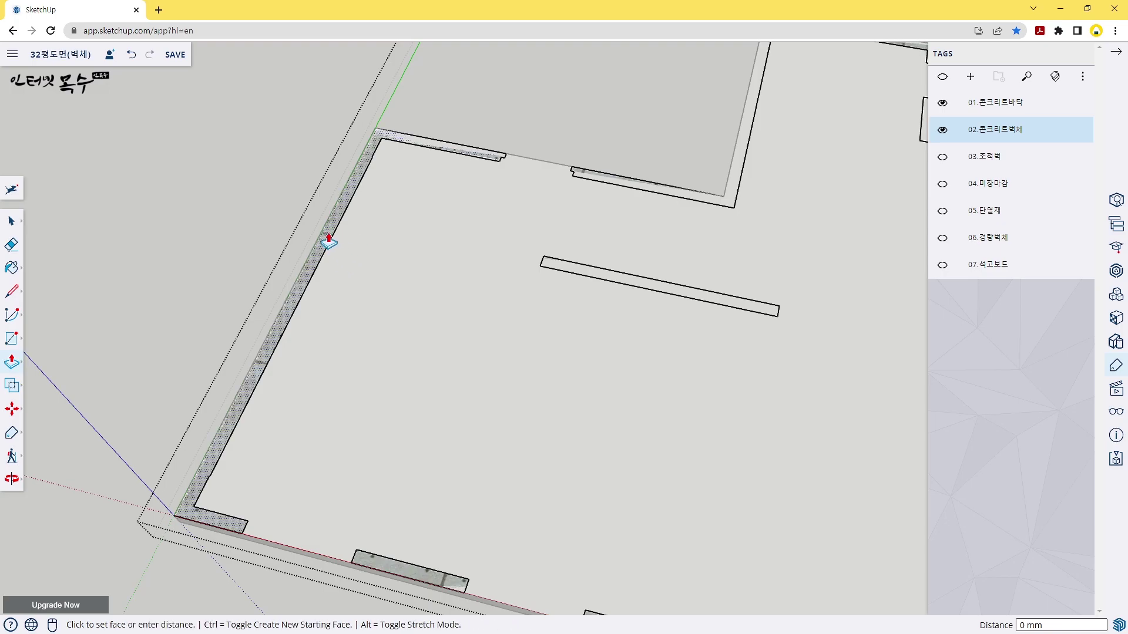
pyautogui.click(295, 166)
pyautogui.write('2590')
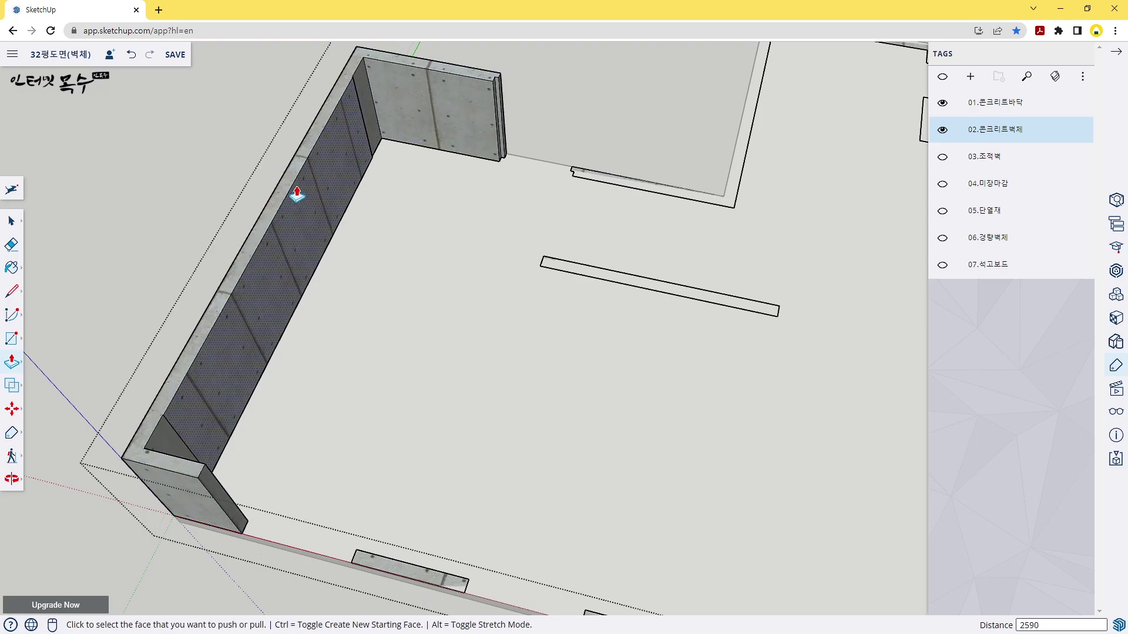
pyautogui.click(296, 193)
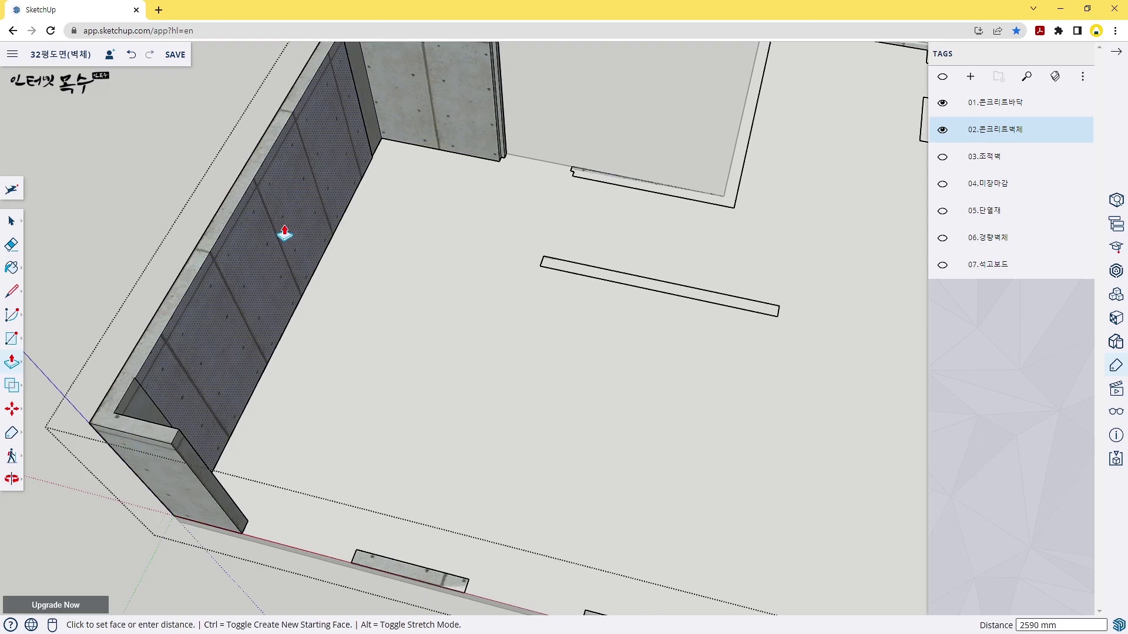
# Raise the front wall piece and a small wall outline to the same height
pyautogui.keyDown('shift'); pyautogui.moveTo(281, 435); pyautogui.dragTo(288, 258, button='middle'); pyautogui.keyUp('shift')
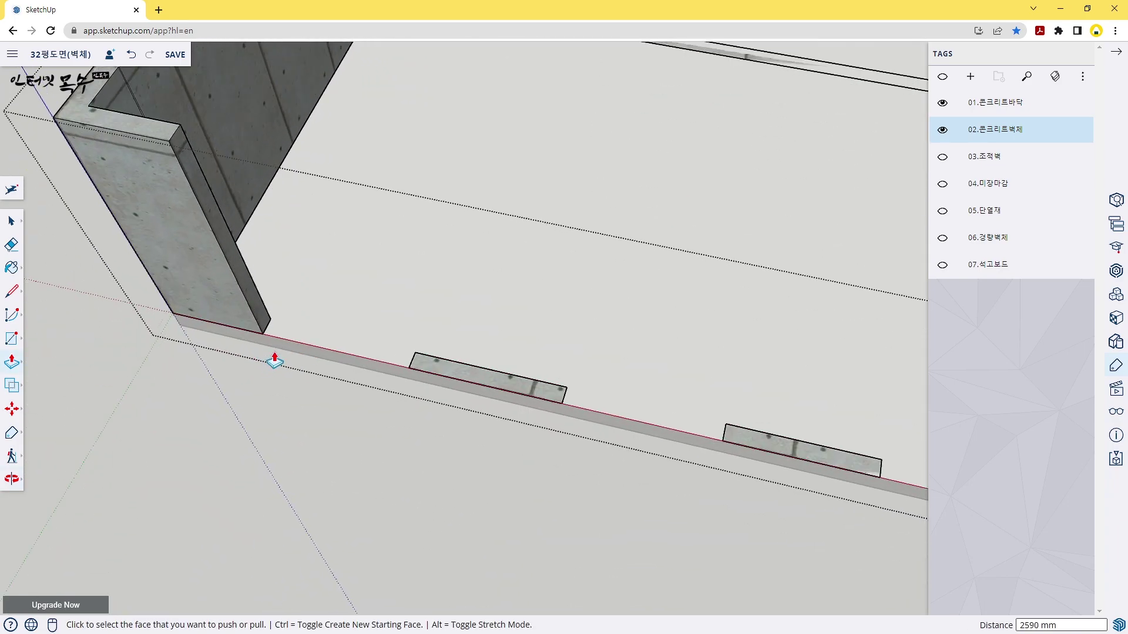
pyautogui.scroll(-1, 255, 305)
pyautogui.moveTo(312, 271); pyautogui.dragTo(259, 352, button='middle')
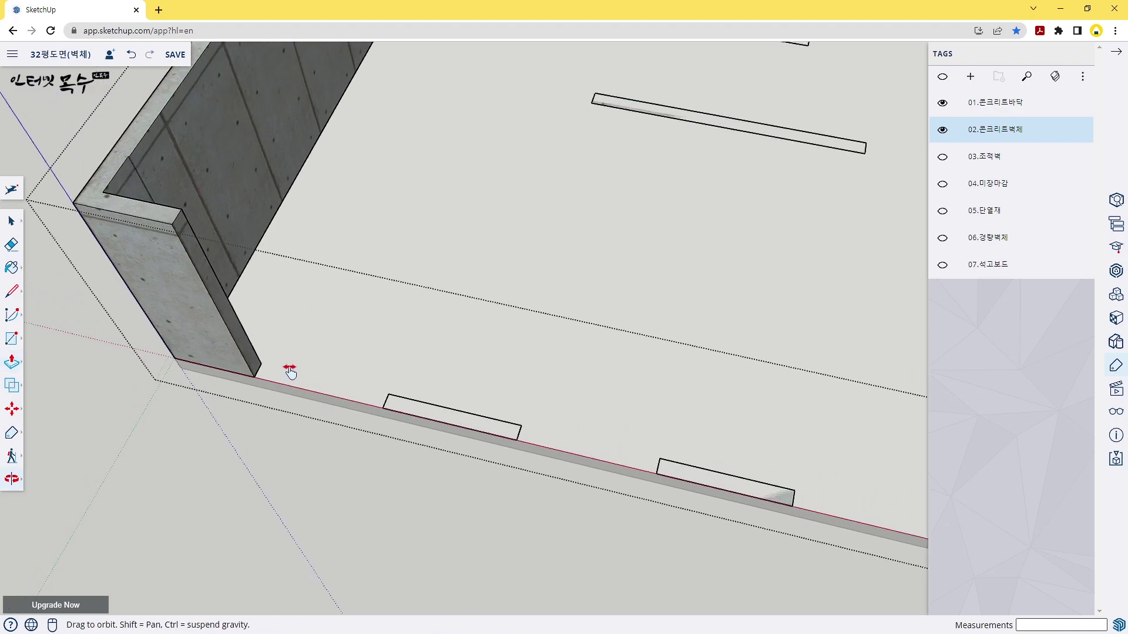
pyautogui.scroll(-1, 226, 272)
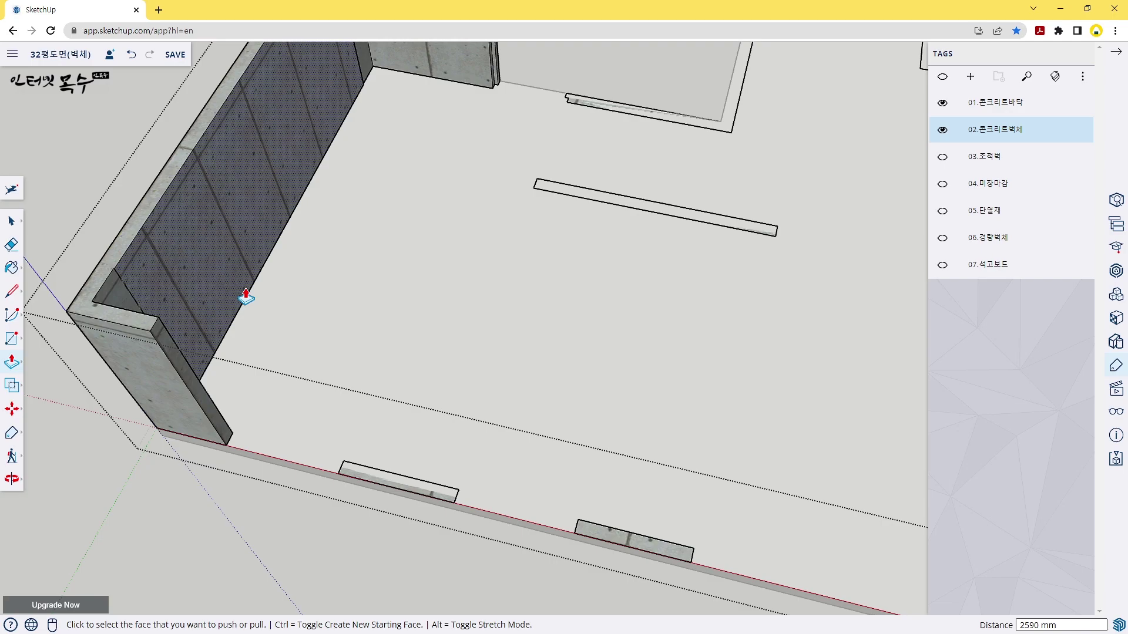
pyautogui.scroll(-3, 245, 297)
pyautogui.scroll(-2, 305, 334)
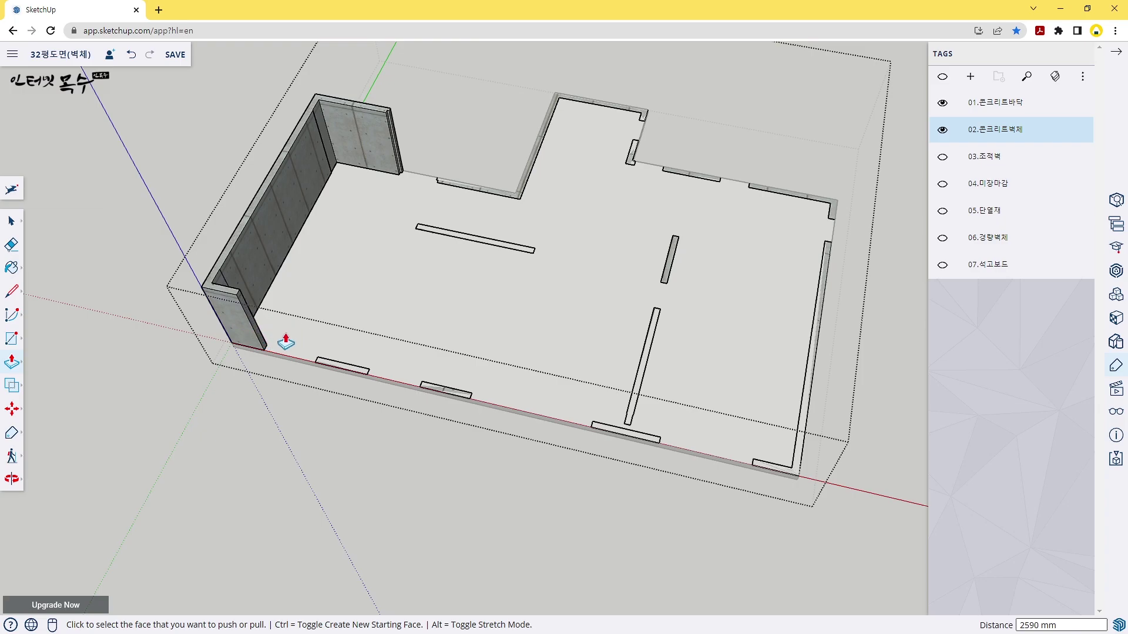
pyautogui.scroll(1, 353, 393)
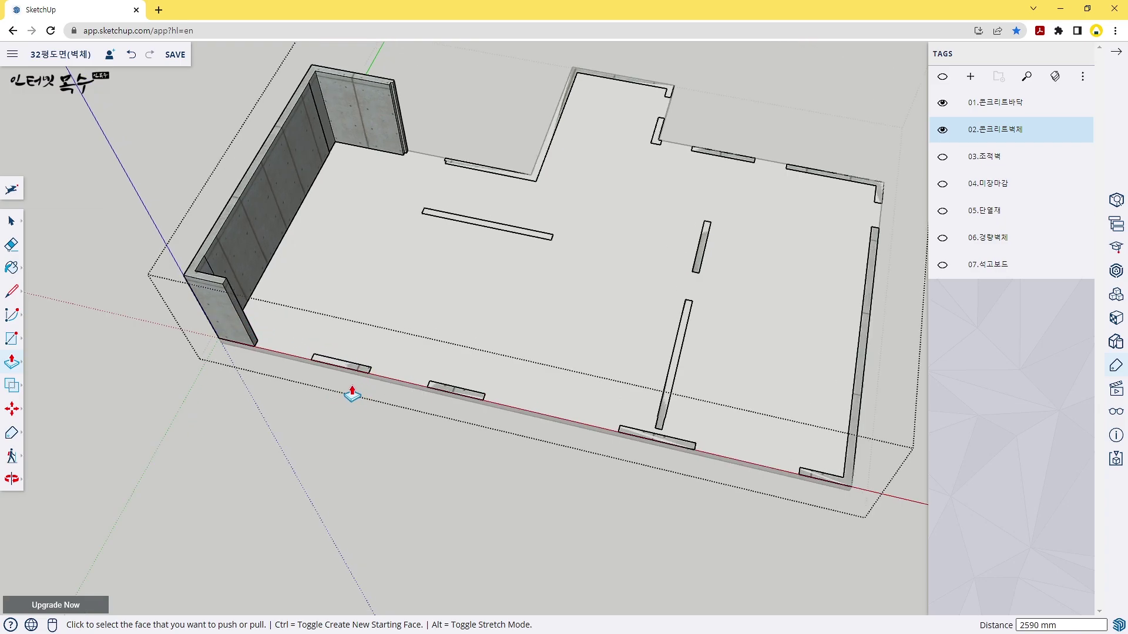
pyautogui.scroll(3, 353, 393)
pyautogui.scroll(2, 342, 372)
pyautogui.doubleClick(323, 351)
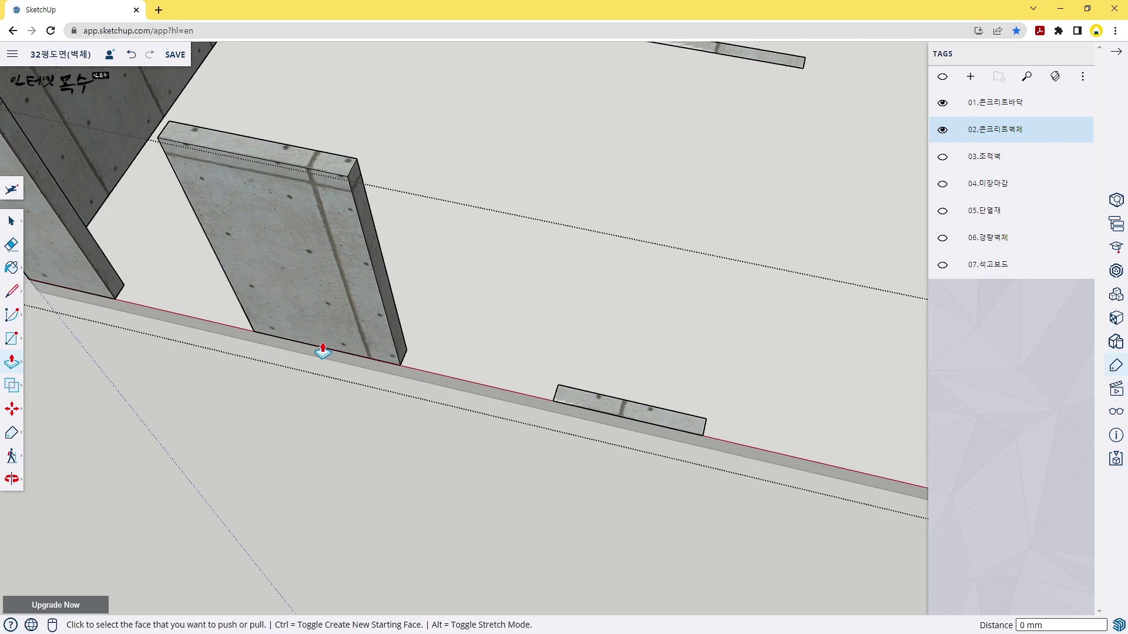
pyautogui.scroll(-5, 323, 351)
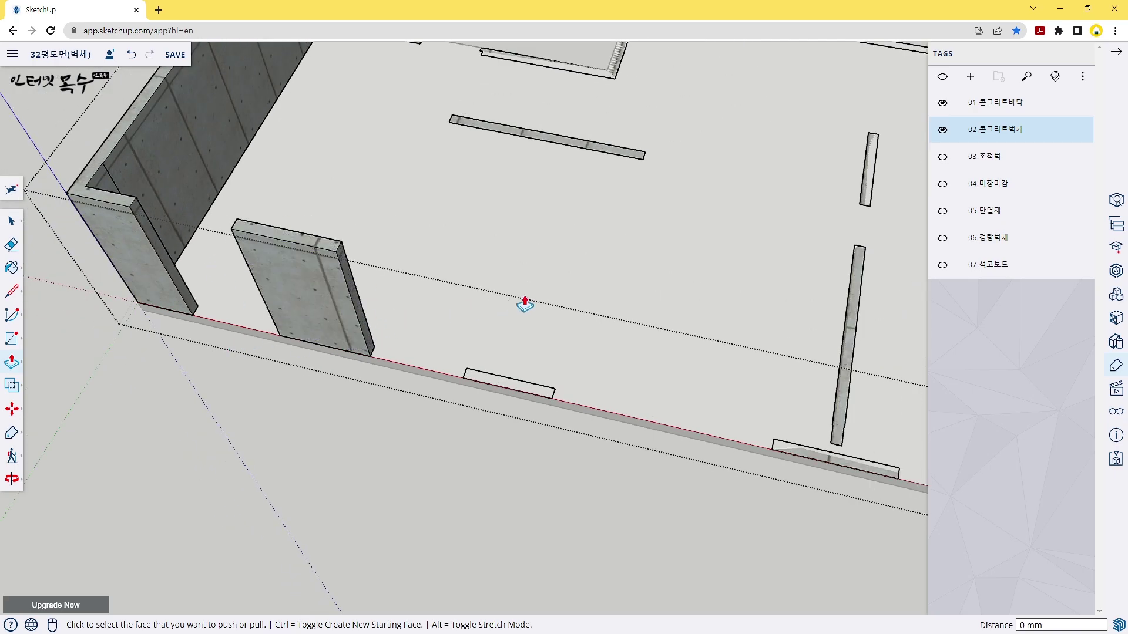
pyautogui.moveTo(555, 298)
pyautogui.mouseDown(button='middle')
pyautogui.moveTo(440, 289)
pyautogui.moveTo(312, 370)
pyautogui.mouseUp(button='middle')
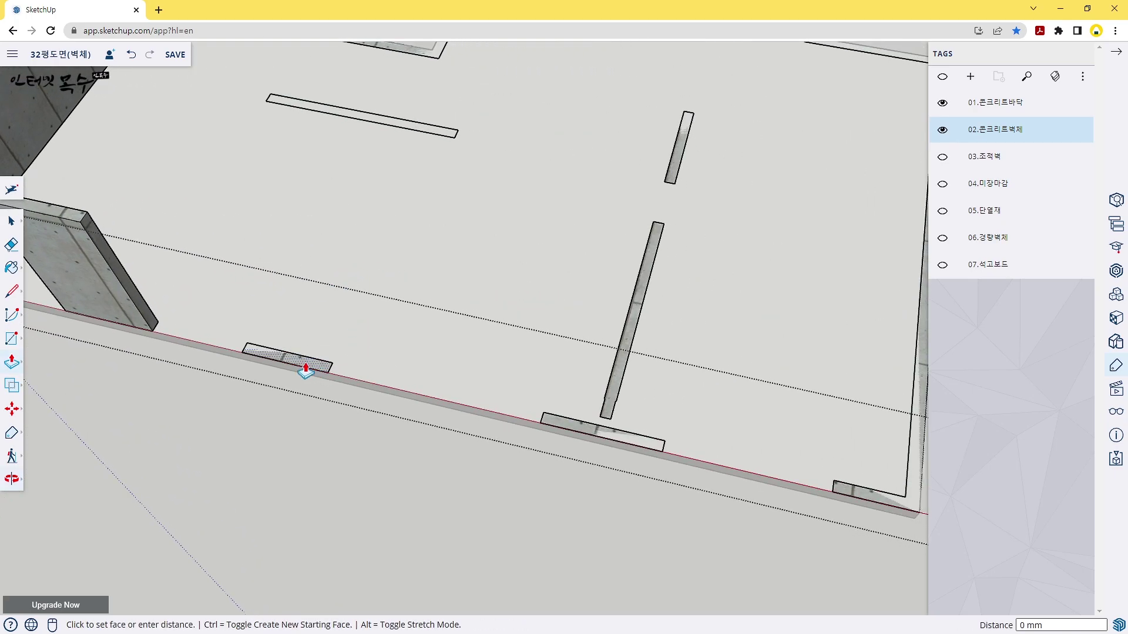
pyautogui.doubleClick(567, 432)
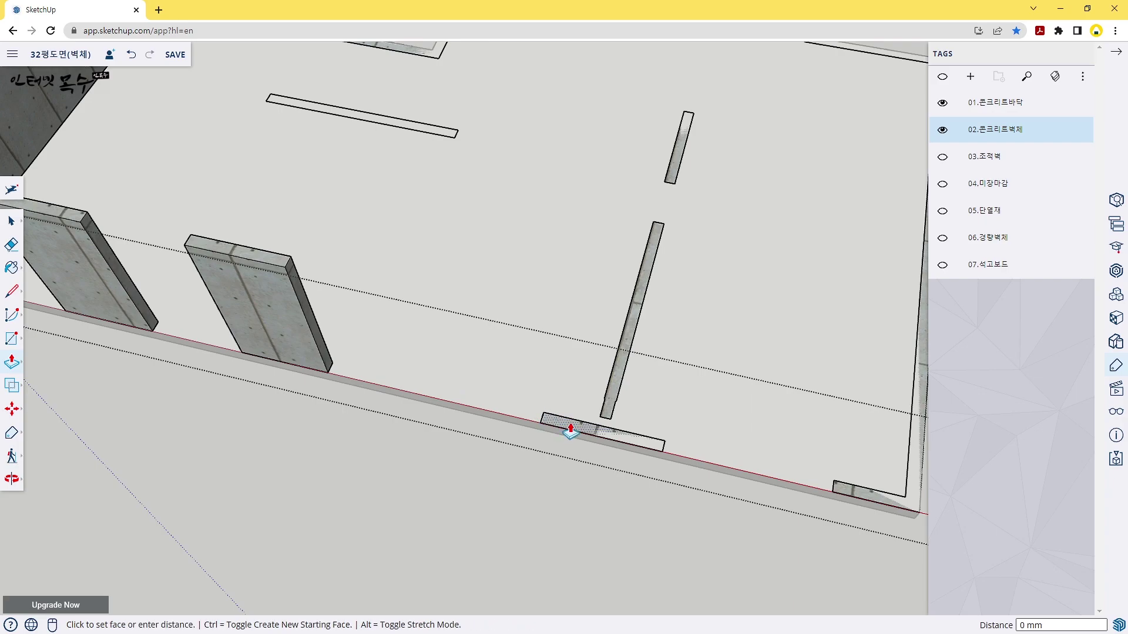
# Raise the small corner wall and two more wall outlines to full height
pyautogui.moveTo(666, 413)
pyautogui.mouseDown(button='middle')
pyautogui.moveTo(549, 352)
pyautogui.moveTo(300, 293)
pyautogui.mouseUp(button='middle')
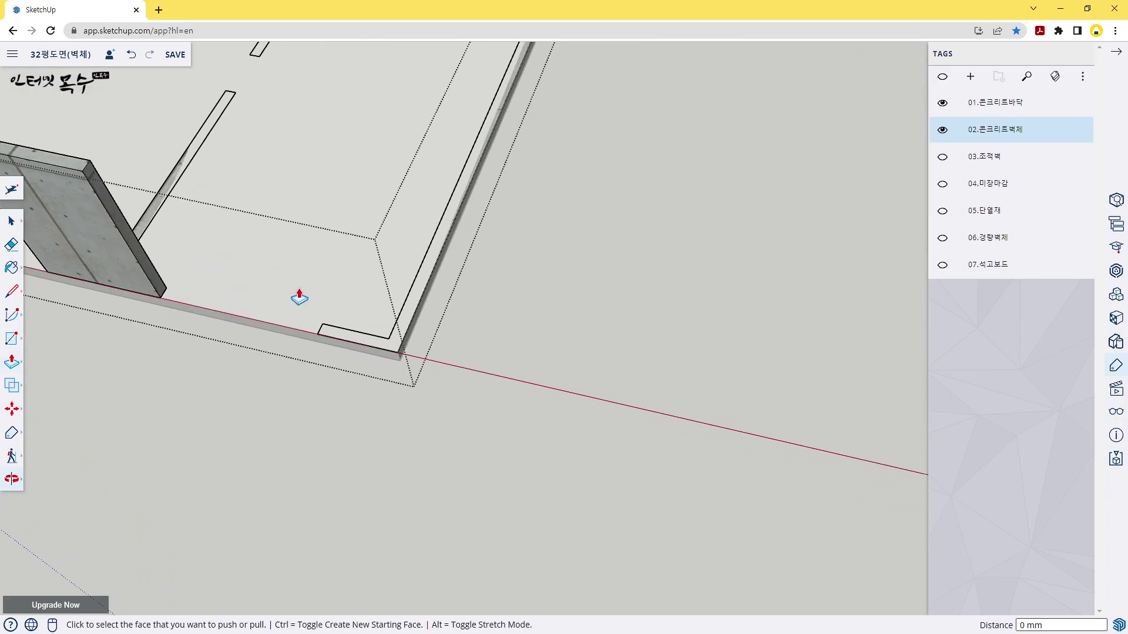
pyautogui.click(348, 342)
pyautogui.moveTo(574, 268)
pyautogui.mouseDown(button='middle')
pyautogui.moveTo(612, 239)
pyautogui.moveTo(643, 332)
pyautogui.moveTo(309, 347)
pyautogui.moveTo(329, 350)
pyautogui.moveTo(390, 289)
pyautogui.mouseUp(button='middle')
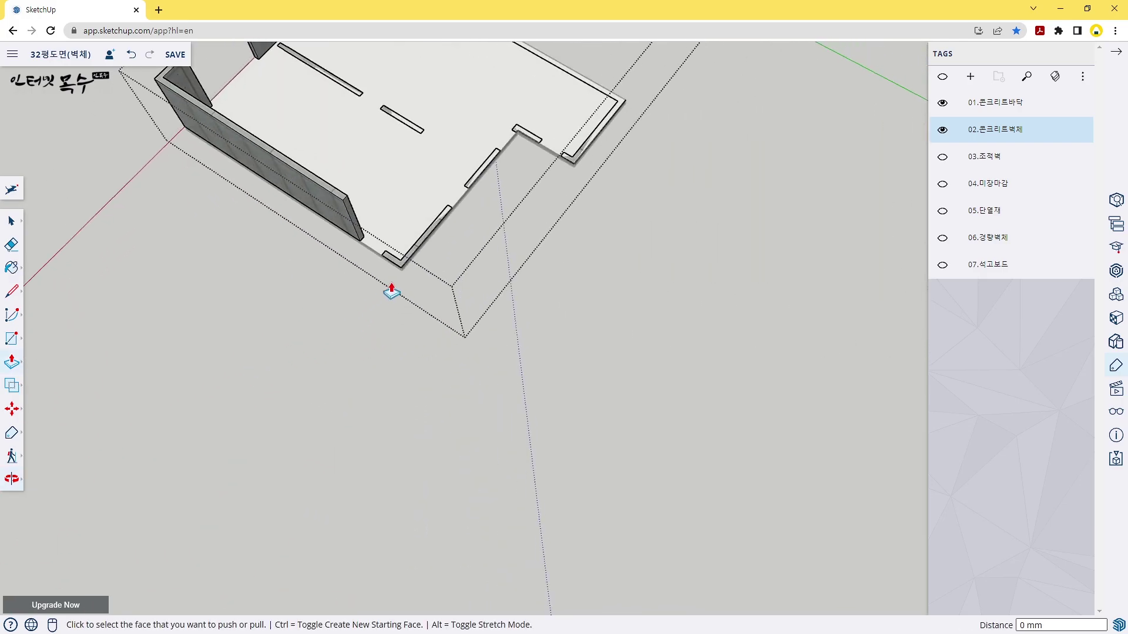
pyautogui.click(412, 252)
pyautogui.click(517, 239)
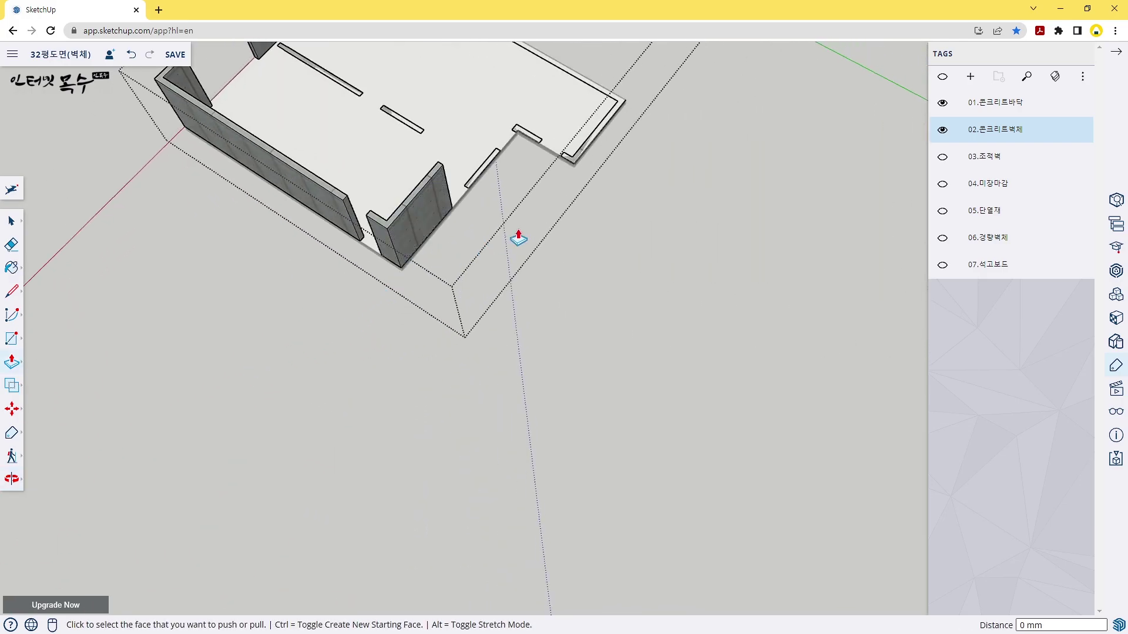
pyautogui.moveTo(517, 239)
pyautogui.mouseDown(button='middle')
pyautogui.moveTo(496, 373)
pyautogui.moveTo(426, 308)
pyautogui.mouseUp(button='middle')
pyautogui.doubleClick(411, 269)
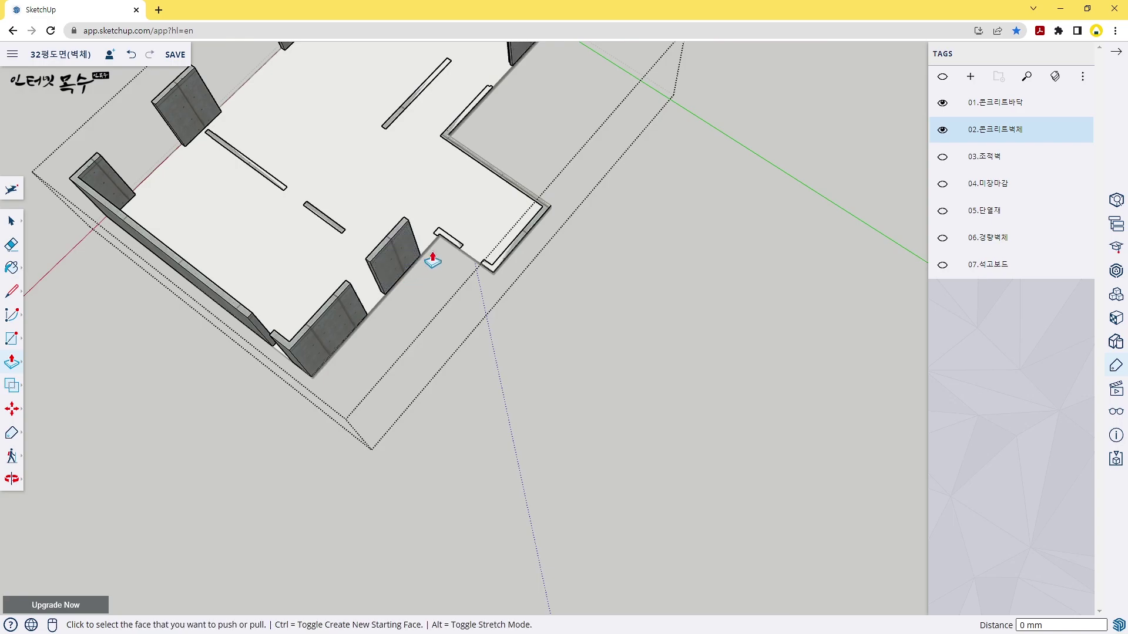
pyautogui.doubleClick(449, 243)
# Raise the upper thin strip, long strip and short middle strip into full walls
pyautogui.scroll(-3, 502, 262)
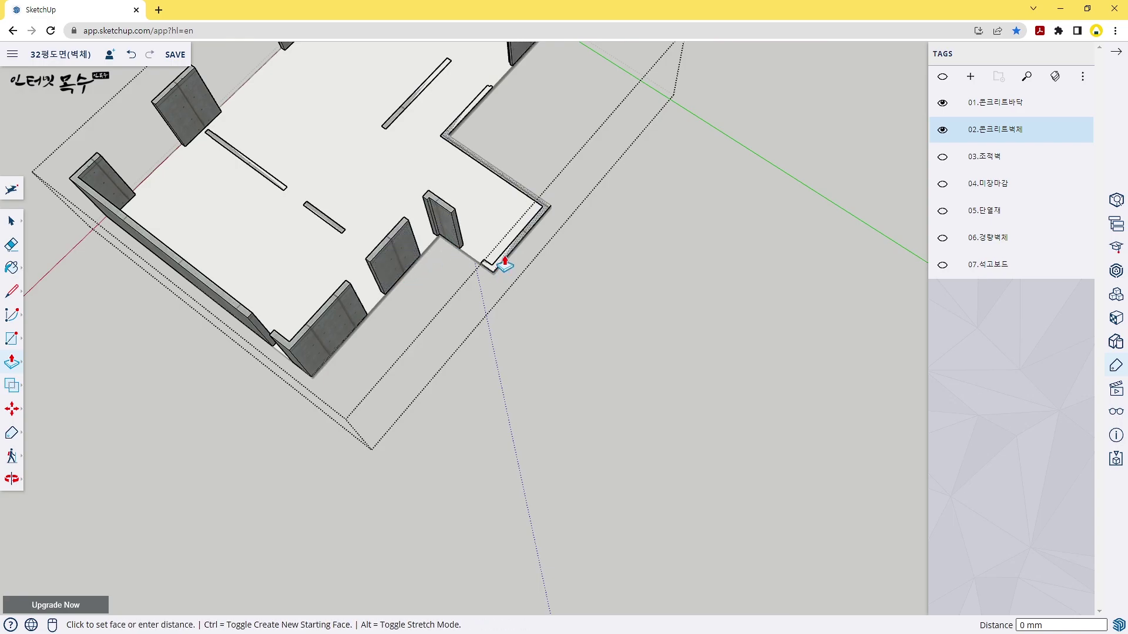
pyautogui.moveTo(499, 259)
pyautogui.mouseDown(button='middle')
pyautogui.moveTo(668, 317)
pyautogui.moveTo(494, 345)
pyautogui.moveTo(517, 267)
pyautogui.moveTo(646, 297)
pyautogui.mouseUp(button='middle')
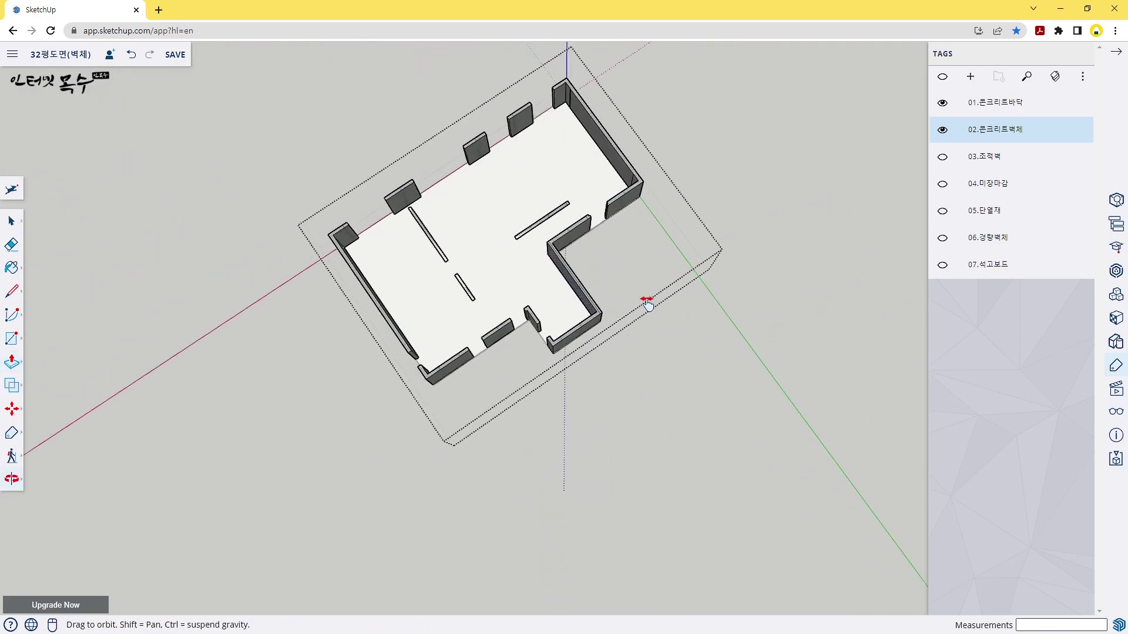
pyautogui.scroll(3, 519, 318)
pyautogui.scroll(3, 529, 299)
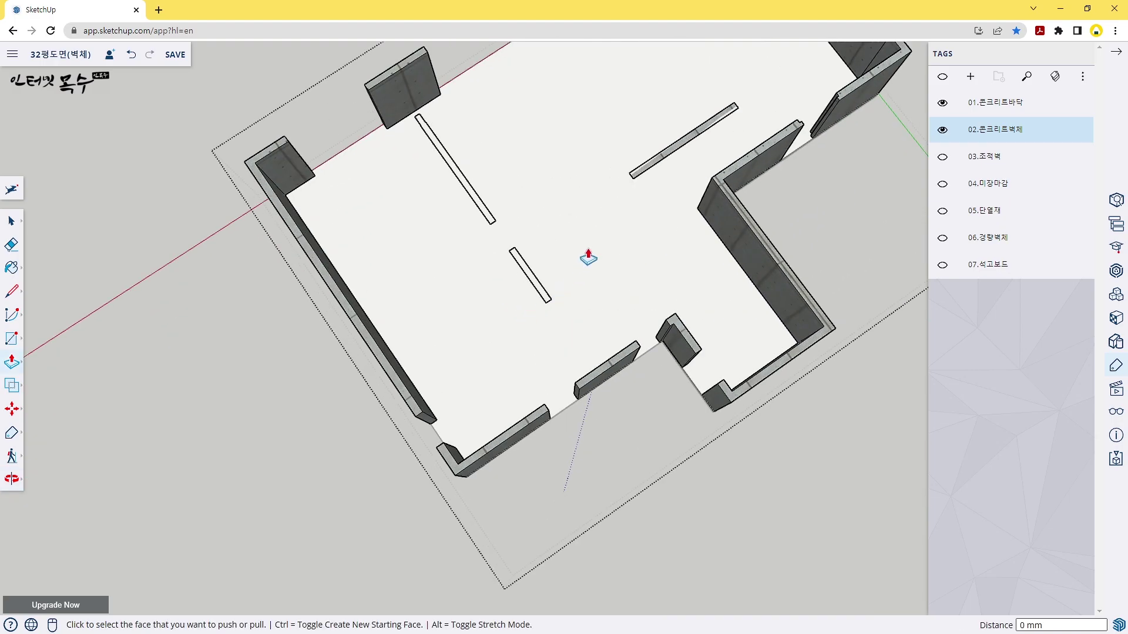
pyautogui.doubleClick(664, 157)
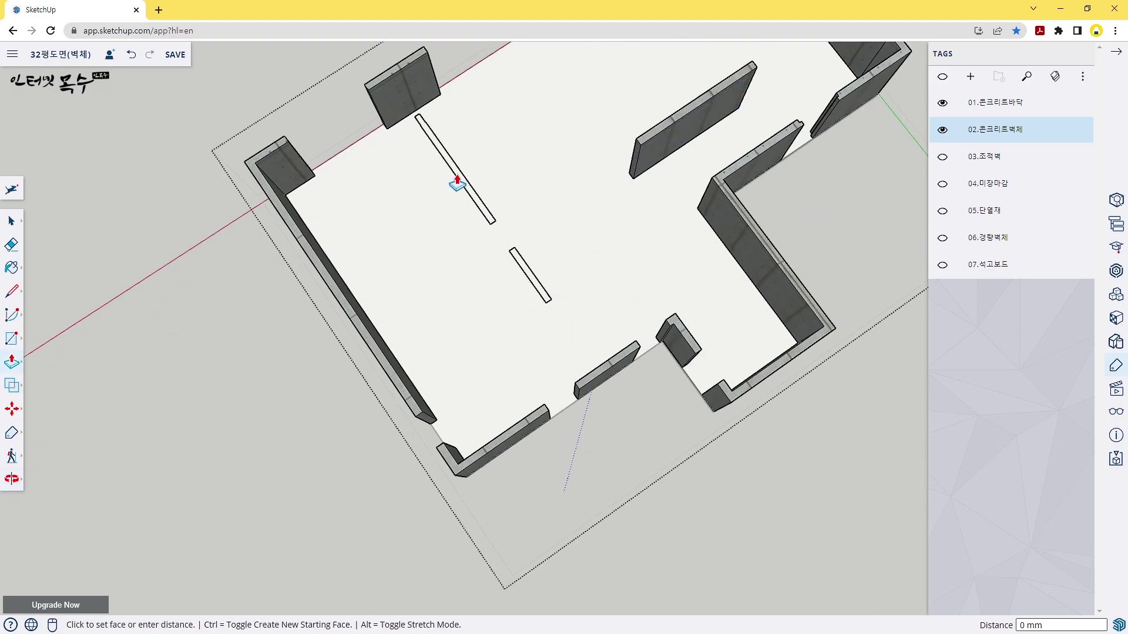
pyautogui.doubleClick(458, 183)
pyautogui.click(525, 275)
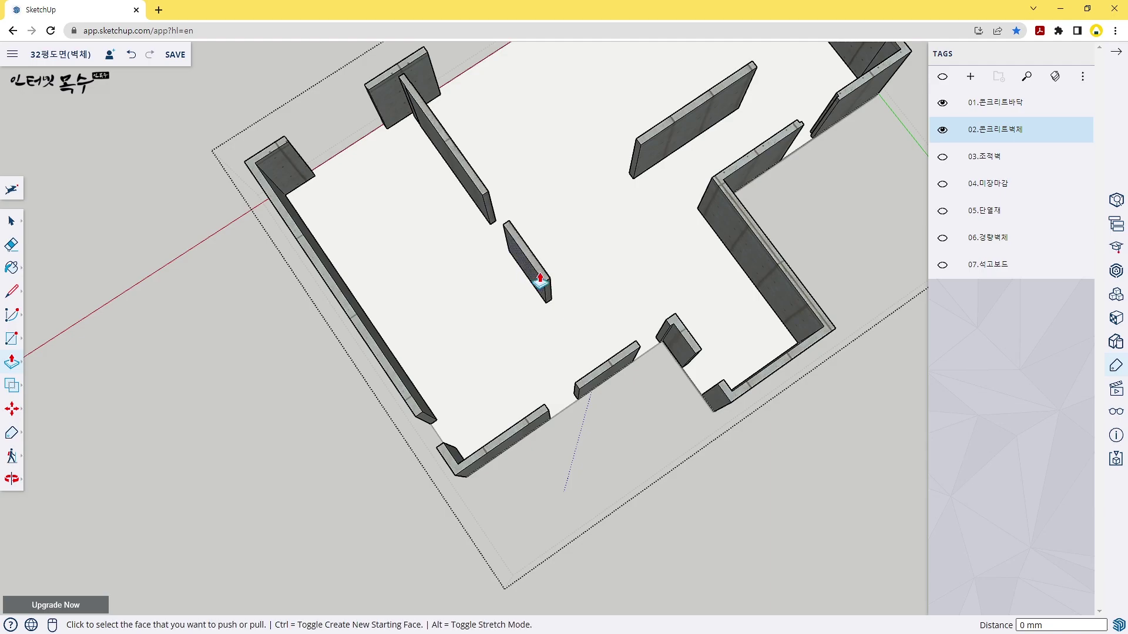
pyautogui.scroll(-5, 592, 289)
pyautogui.moveTo(340, 315)
pyautogui.mouseDown(button='middle')
pyautogui.moveTo(800, 275)
pyautogui.moveTo(558, 294)
pyautogui.mouseUp(button='middle')
pyautogui.press('space')
# Exit the concrete wall group and tilt the view lower over the model
pyautogui.click(649, 239)
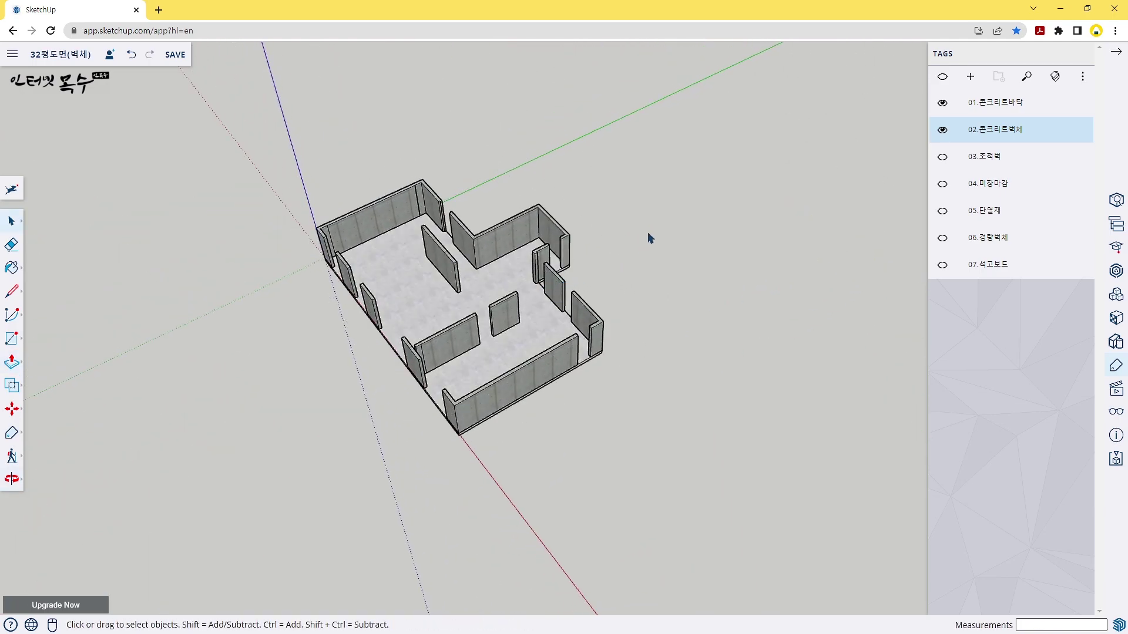
pyautogui.scroll(3, 520, 330)
pyautogui.scroll(3, 508, 335)
pyautogui.scroll(2, 574, 320)
pyautogui.moveTo(575, 320)
pyautogui.mouseDown(button='middle')
pyautogui.moveTo(579, 297)
pyautogui.moveTo(549, 327)
pyautogui.moveTo(595, 315)
pyautogui.moveTo(567, 348)
pyautogui.mouseUp(button='middle')
pyautogui.scroll(2, 567, 347)
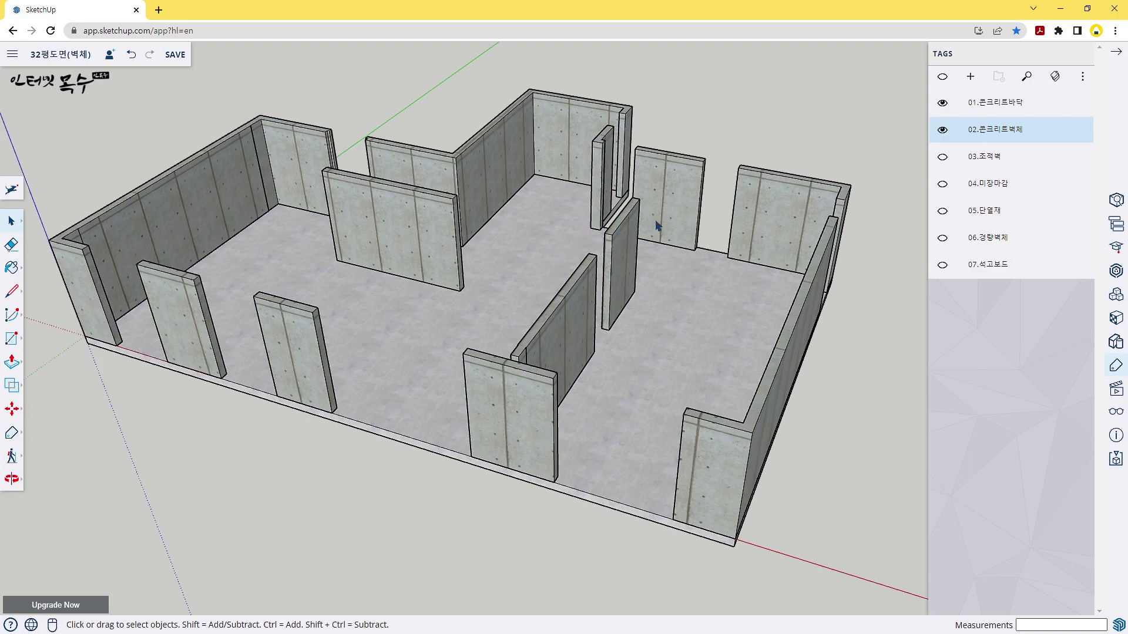
# Make the 03.조적벽 masonry tag visible to reveal its wall outlines
pyautogui.click(939, 172)
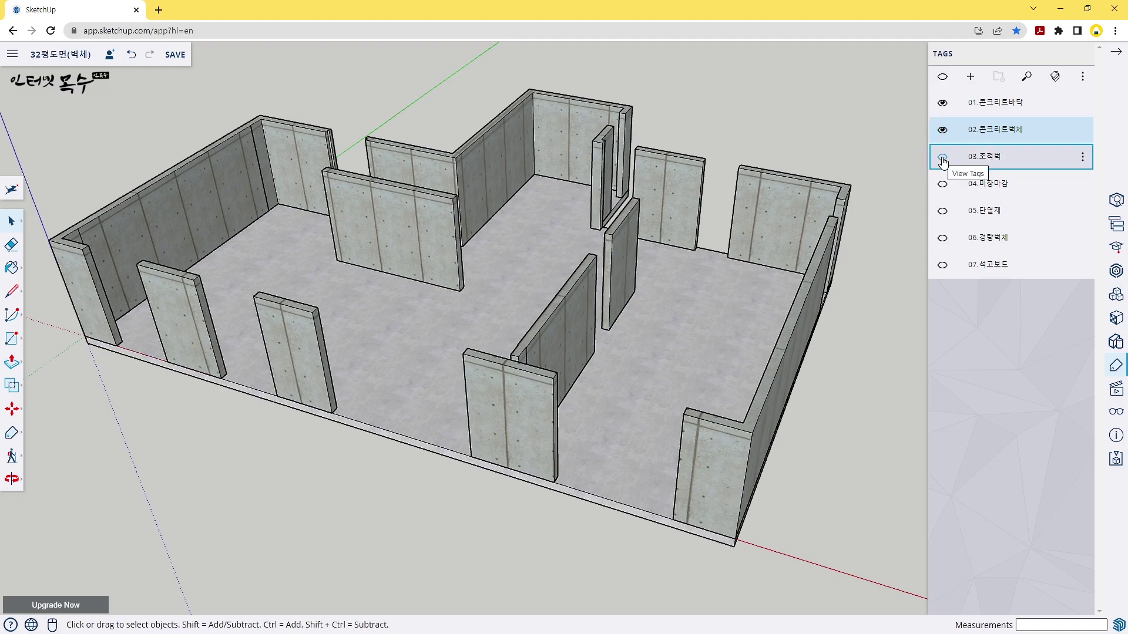
pyautogui.click(942, 159)
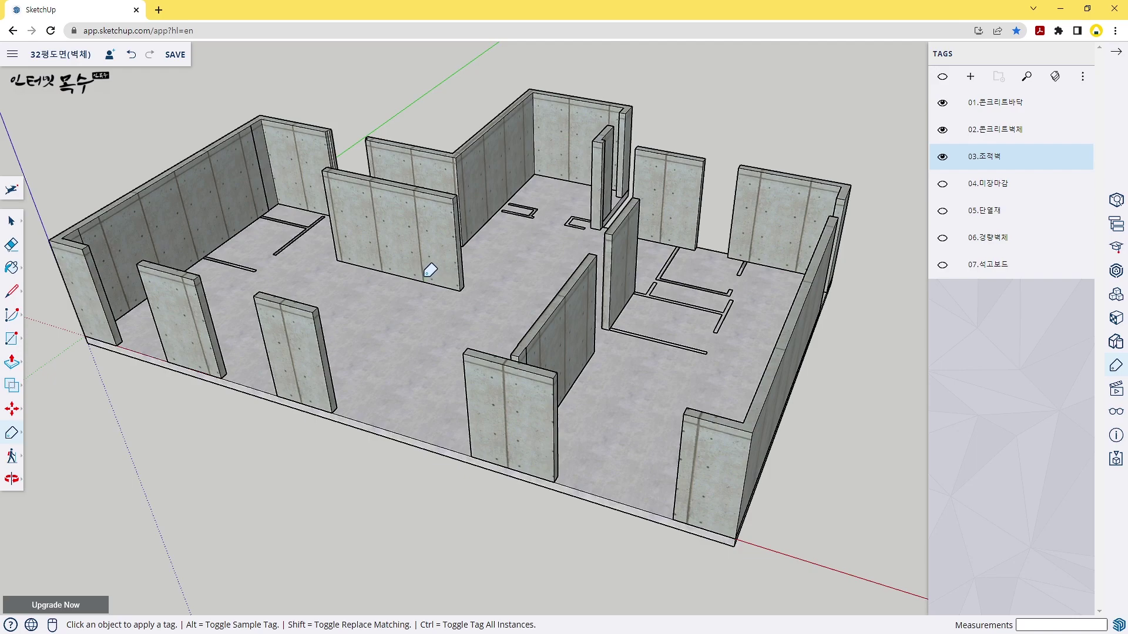
pyautogui.moveTo(424, 269); pyautogui.dragTo(419, 387, button='middle')
pyautogui.press('space')
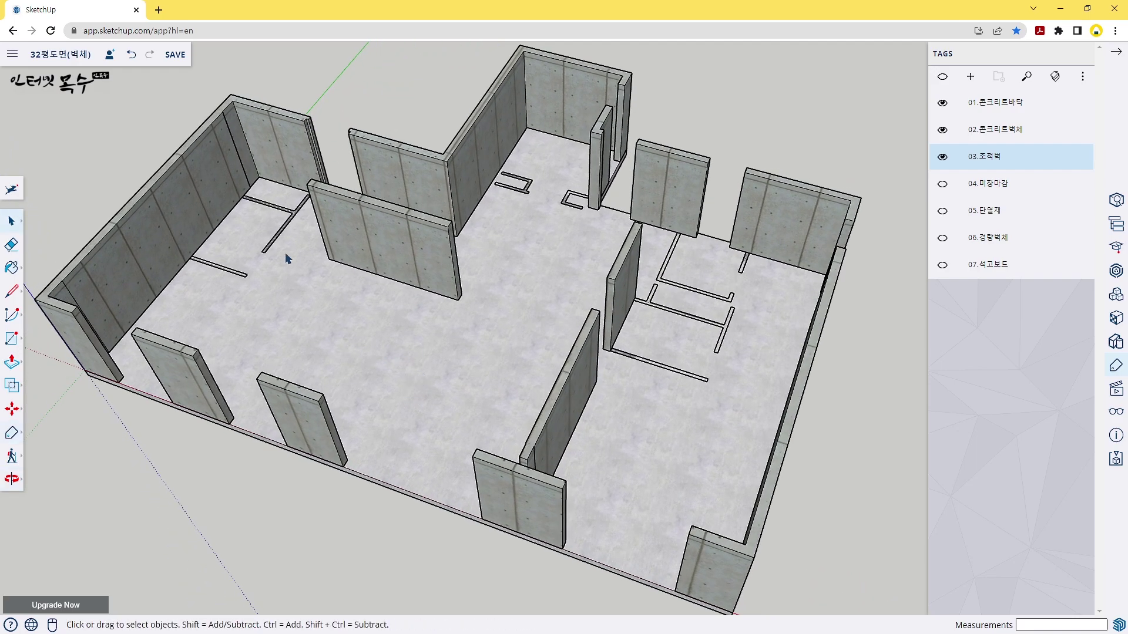
pyautogui.scroll(4, 288, 250)
pyautogui.scroll(2, 293, 227)
# Push/pull the T-shaped strip and a second strip into masonry walls
pyautogui.scroll(2, 310, 223)
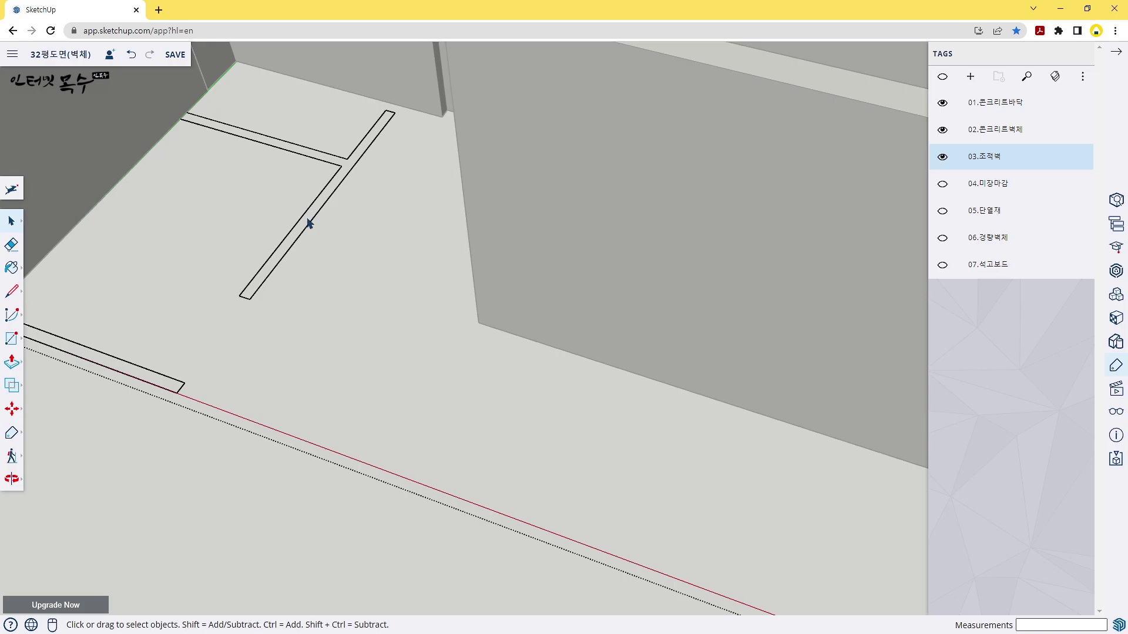
pyautogui.scroll(2, 310, 224)
pyautogui.scroll(-4, 320, 235)
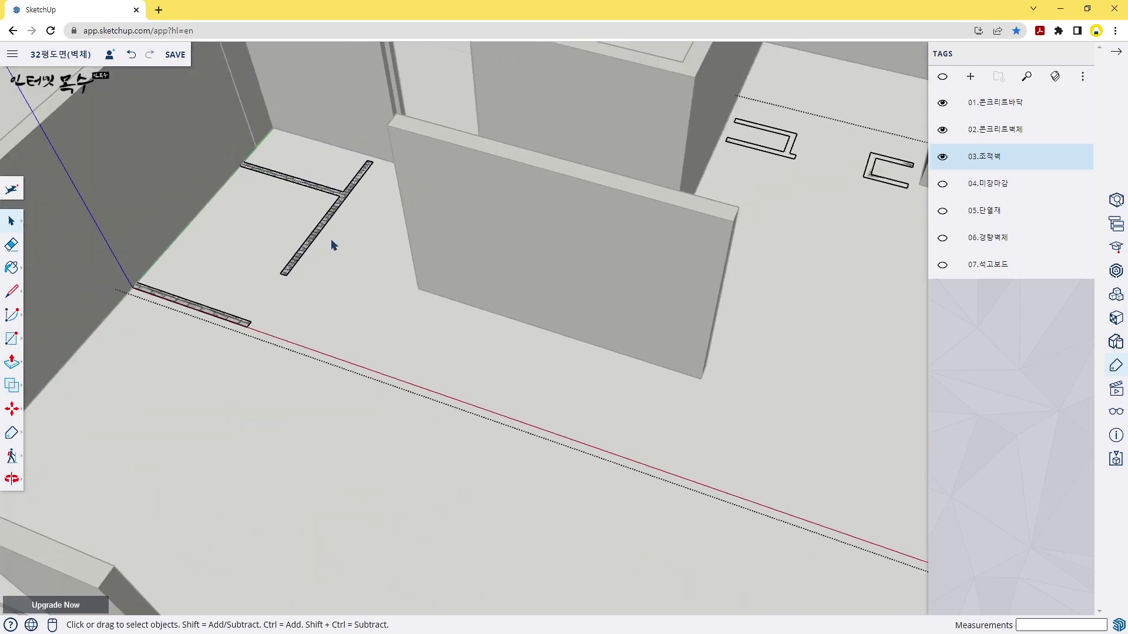
pyautogui.press('p')
pyautogui.scroll(2, 338, 220)
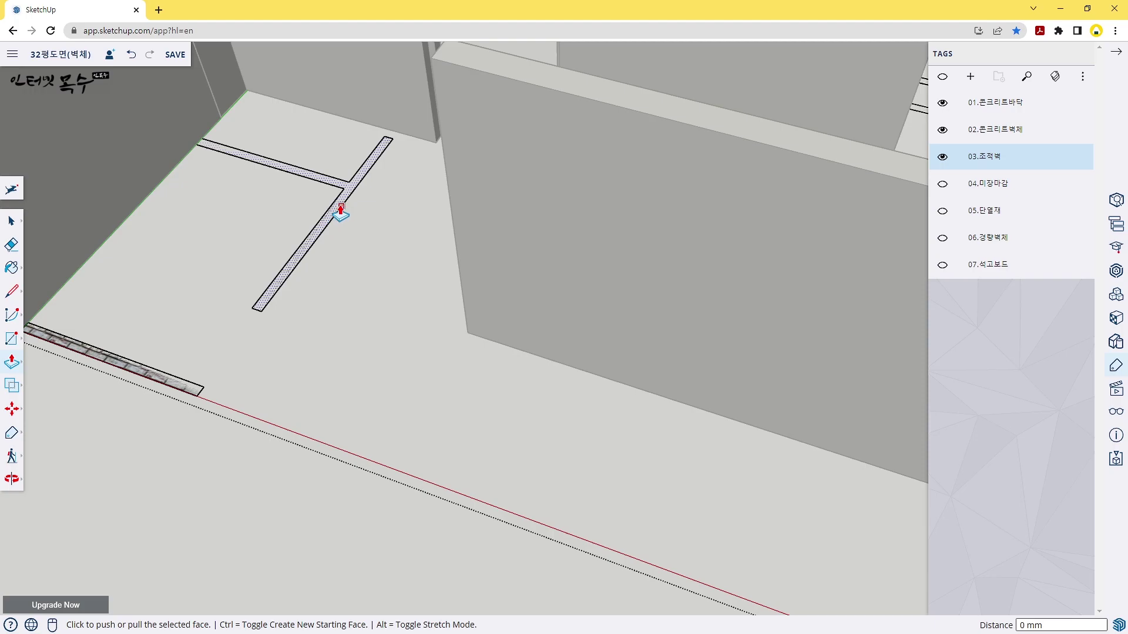
pyautogui.scroll(-1, 341, 213)
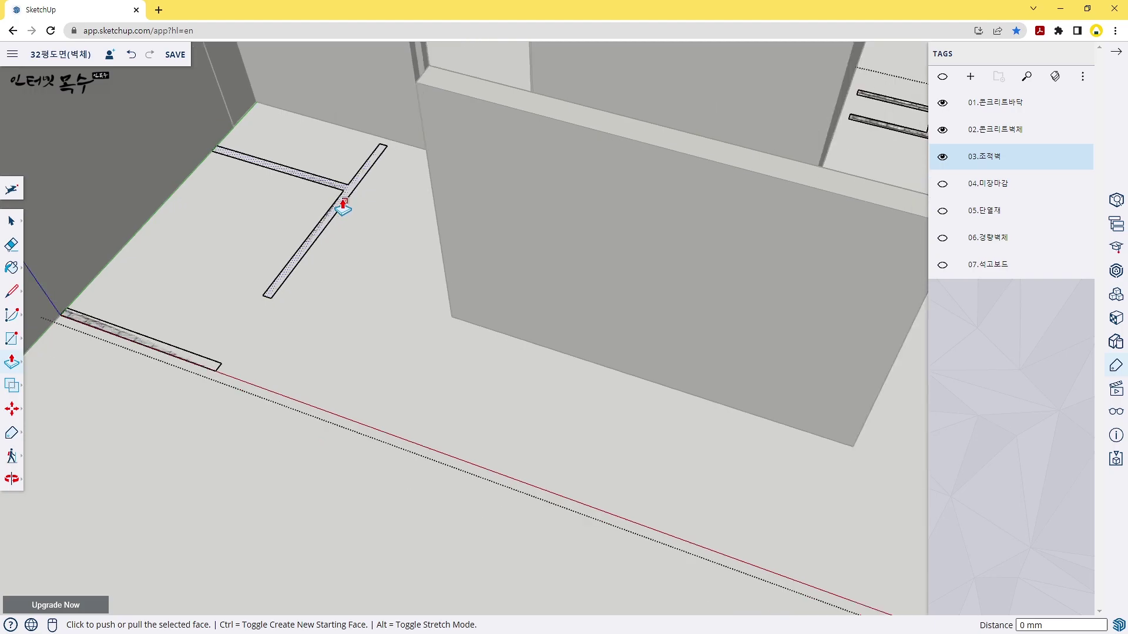
pyautogui.doubleClick(343, 206)
pyautogui.scroll(-3, 340, 206)
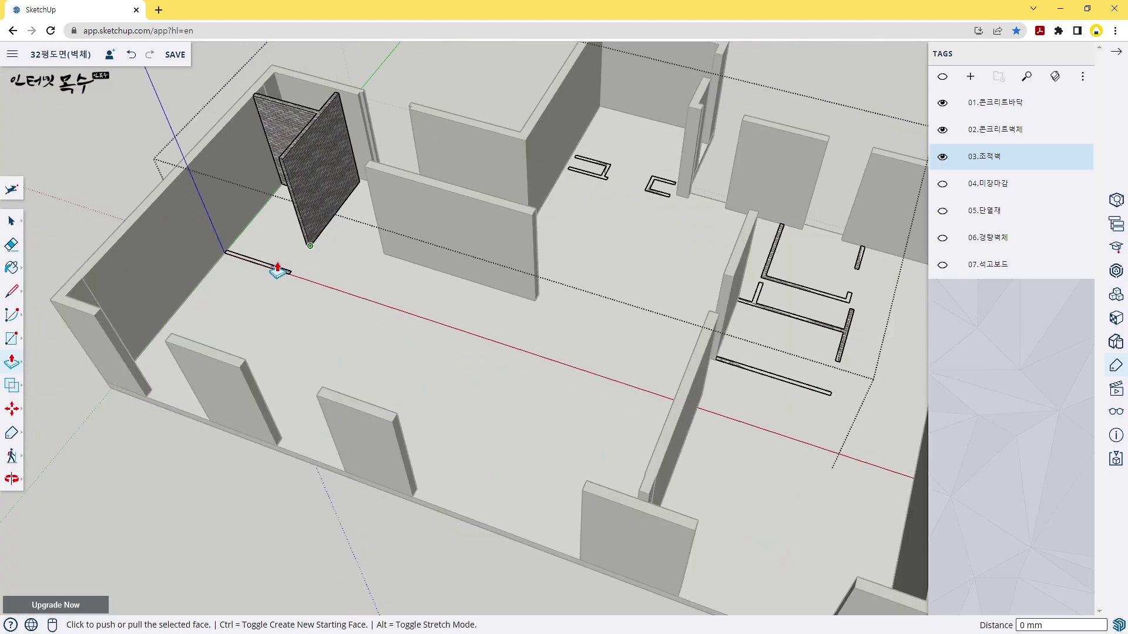
pyautogui.scroll(2, 278, 272)
pyautogui.scroll(-1, 272, 294)
pyautogui.click(272, 298)
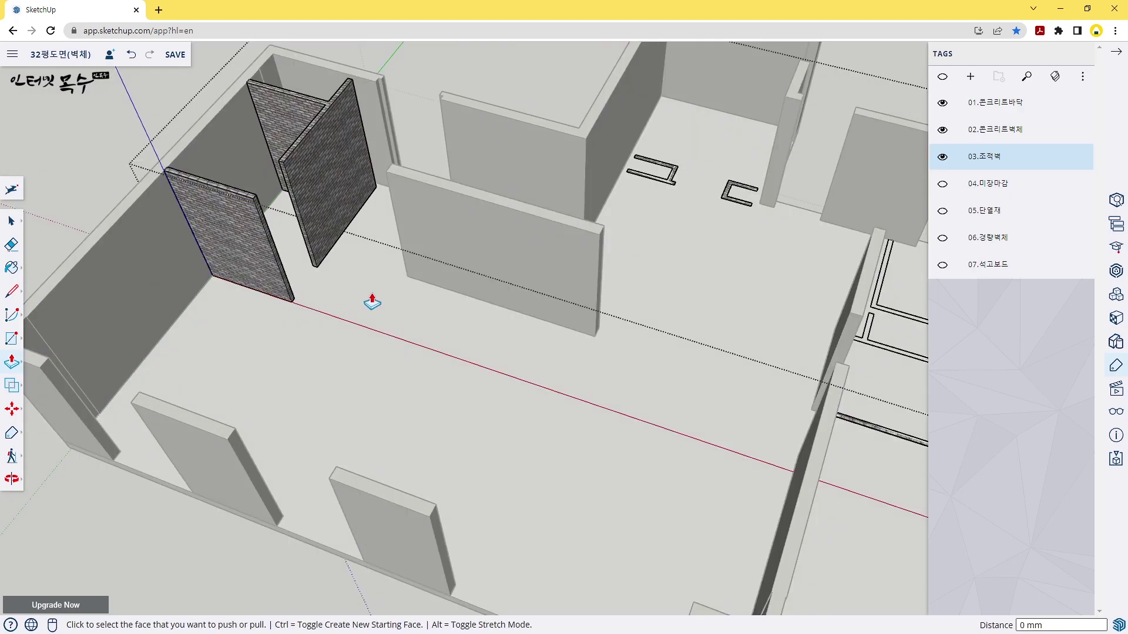
# Raise the small strip and two C-shaped strips into tall brick walls
pyautogui.scroll(2, 664, 196)
pyautogui.scroll(2, 672, 189)
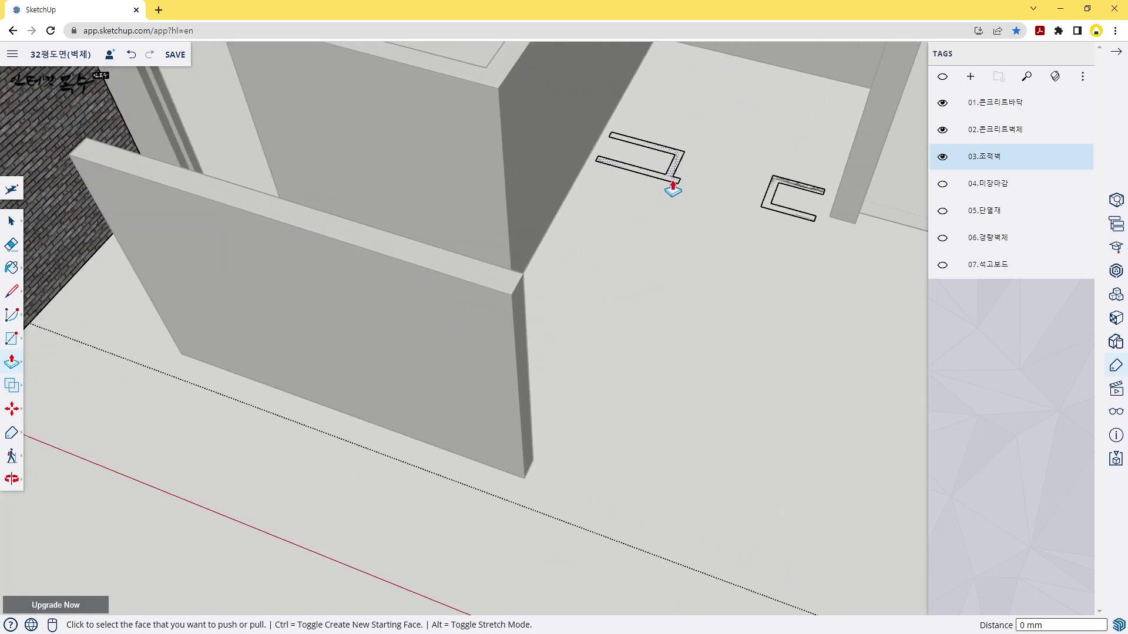
pyautogui.doubleClick(671, 185)
pyautogui.scroll(-3, 722, 213)
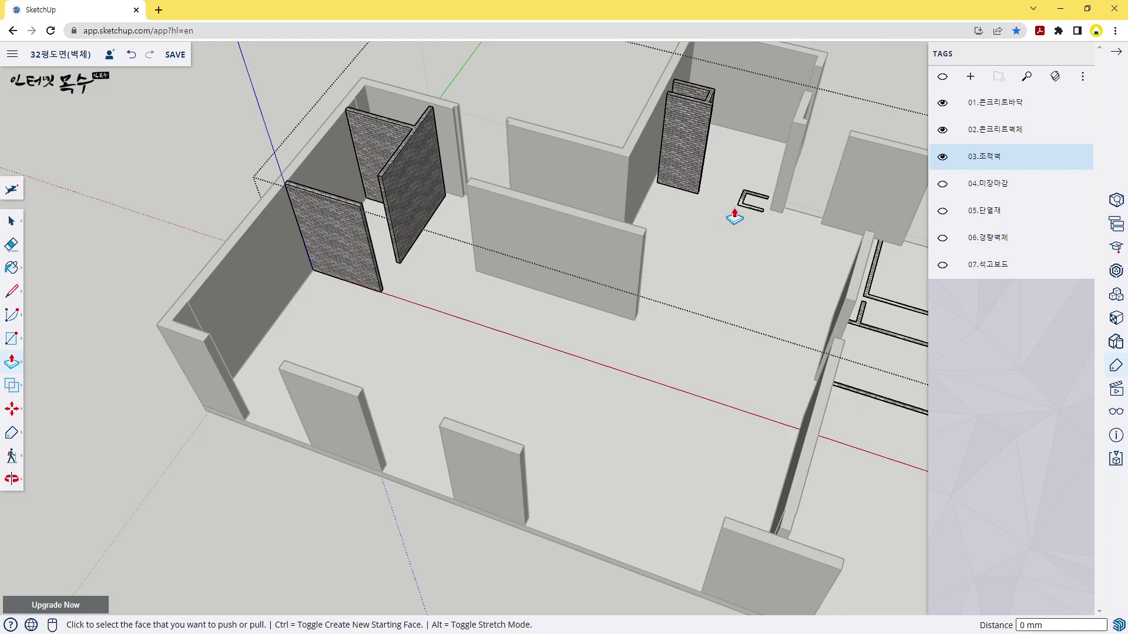
pyautogui.doubleClick(739, 206)
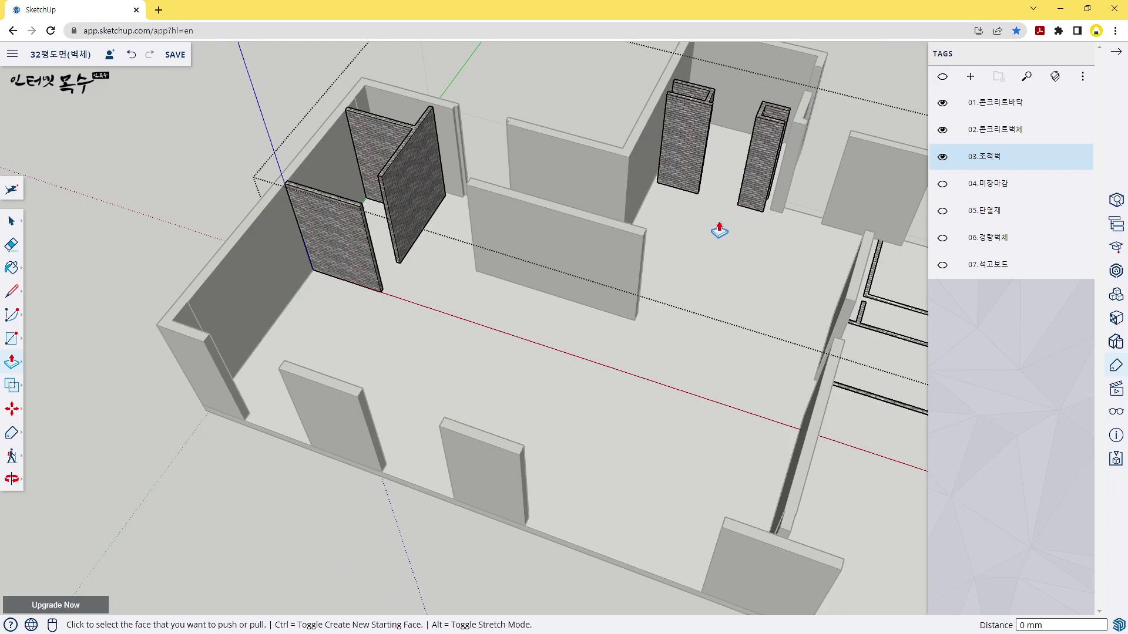
pyautogui.keyDown('shift'); pyautogui.moveTo(719, 231); pyautogui.dragTo(429, 243, button='middle'); pyautogui.keyUp('shift')
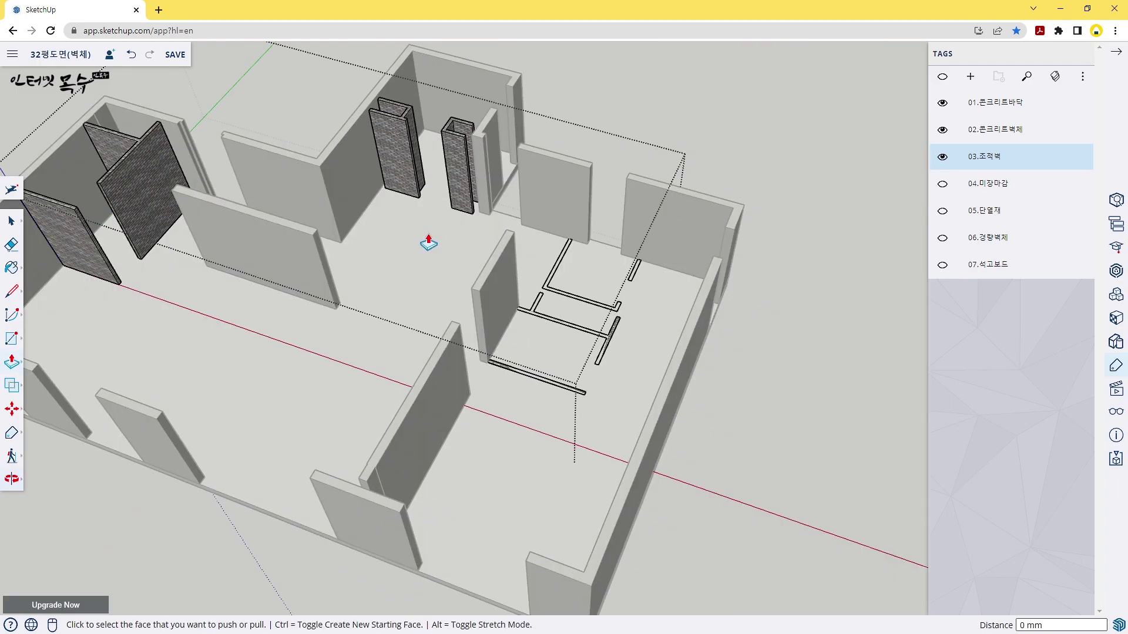
pyautogui.doubleClick(559, 301)
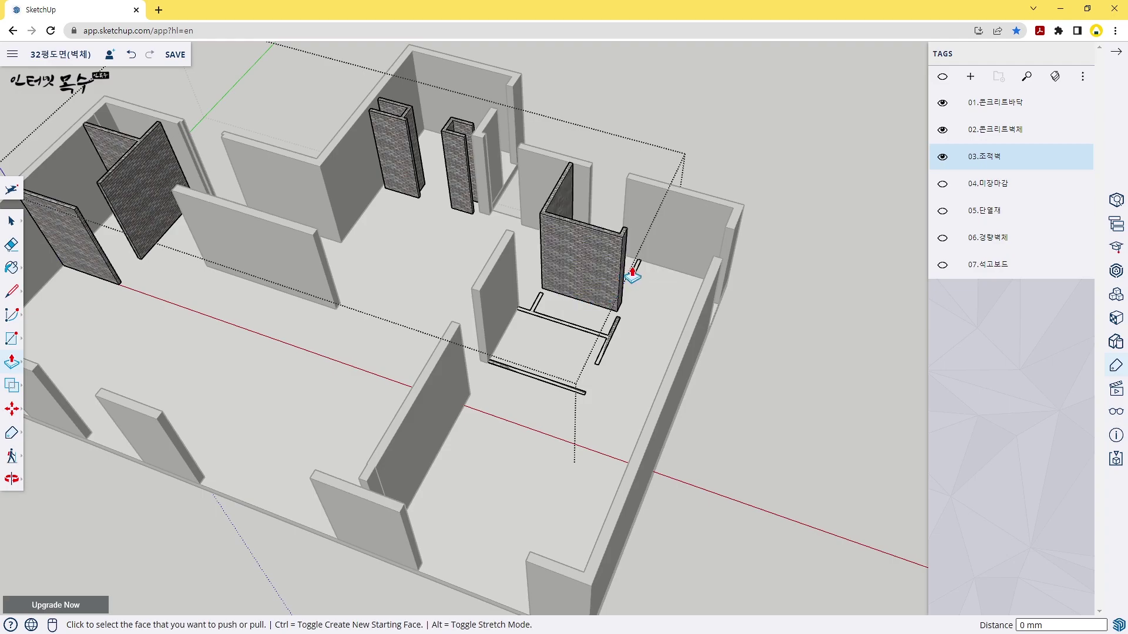
# Raise the remaining three thin strips into full-height masonry walls
pyautogui.doubleClick(632, 279)
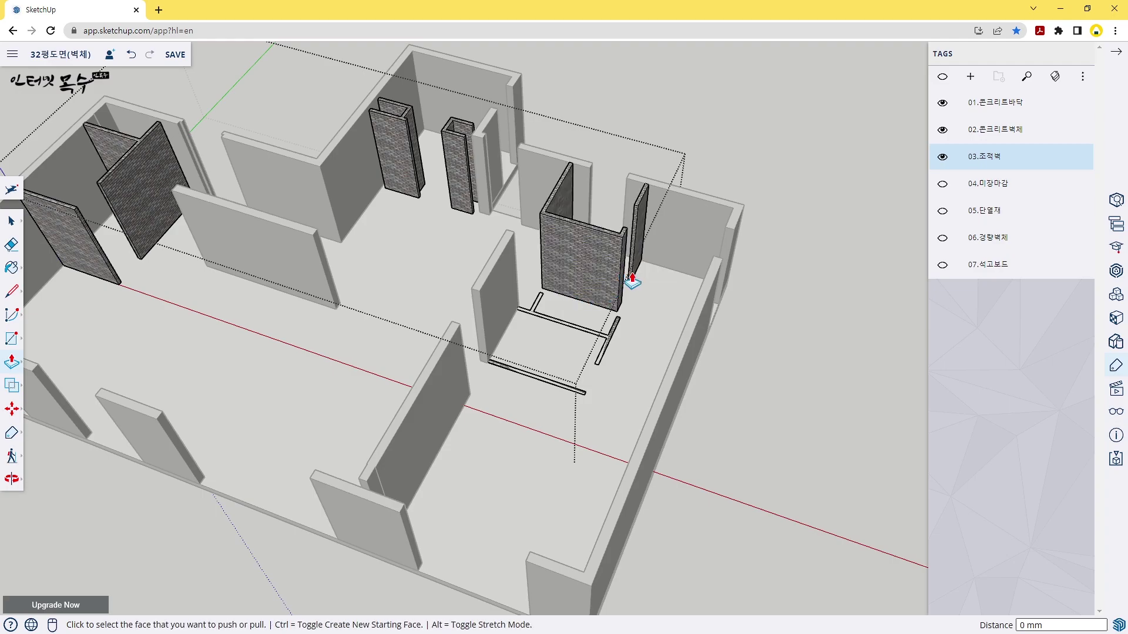
pyautogui.doubleClick(530, 320)
pyautogui.doubleClick(554, 385)
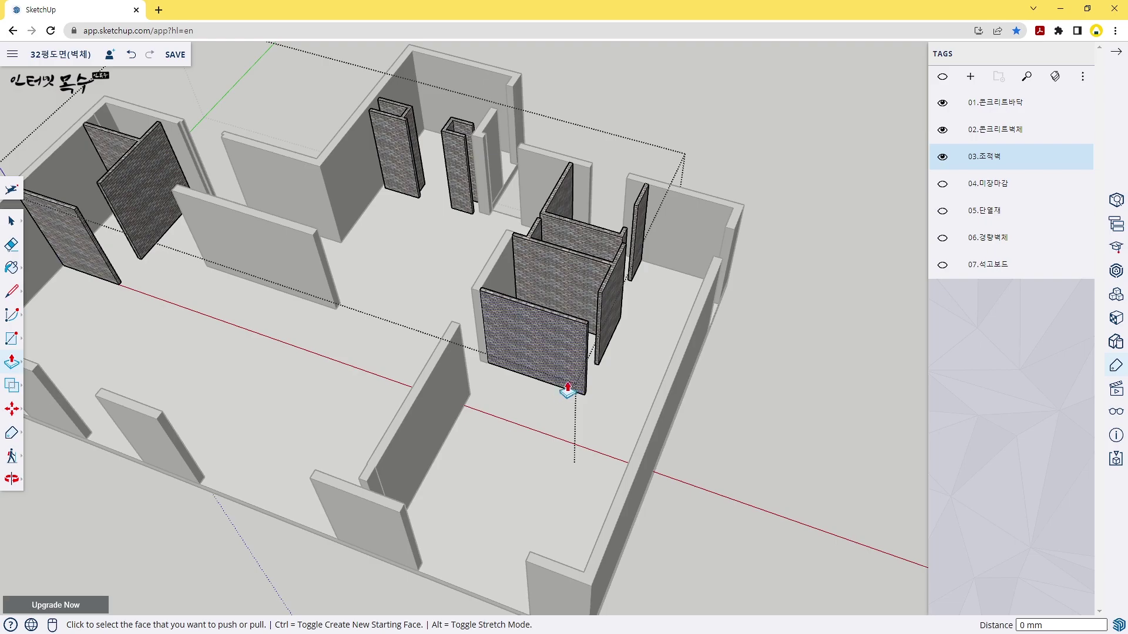
pyautogui.scroll(-5, 452, 340)
pyautogui.scroll(1, 460, 322)
pyautogui.scroll(2, 474, 326)
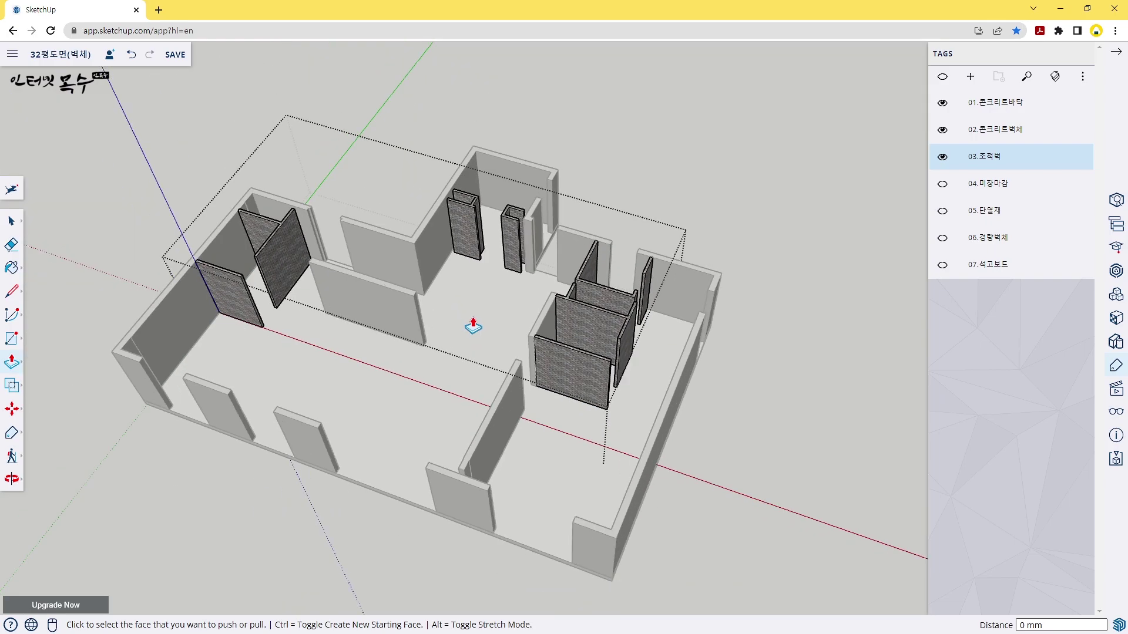
pyautogui.press('space')
pyautogui.click(690, 195)
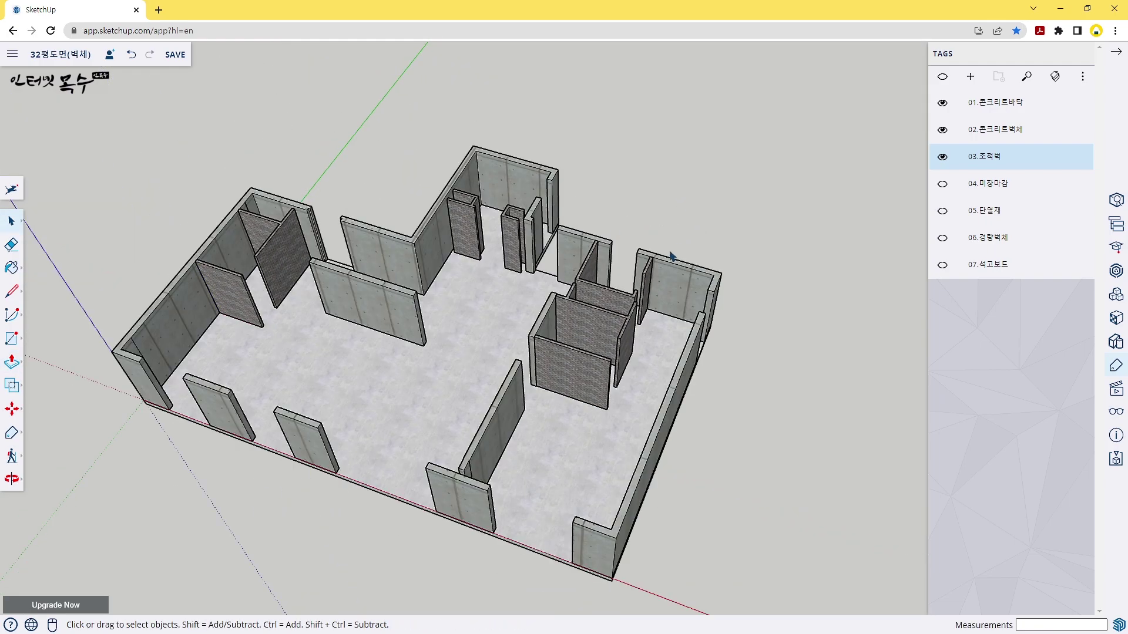
pyautogui.scroll(2, 672, 256)
pyautogui.scroll(-2, 623, 282)
pyautogui.moveTo(594, 302)
pyautogui.mouseDown(button='middle')
pyautogui.moveTo(606, 295)
pyautogui.moveTo(606, 344)
pyautogui.mouseUp(button='middle')
pyautogui.scroll(2, 606, 295)
pyautogui.scroll(-3, 593, 301)
pyautogui.scroll(3, 340, 245)
pyautogui.scroll(2, 318, 211)
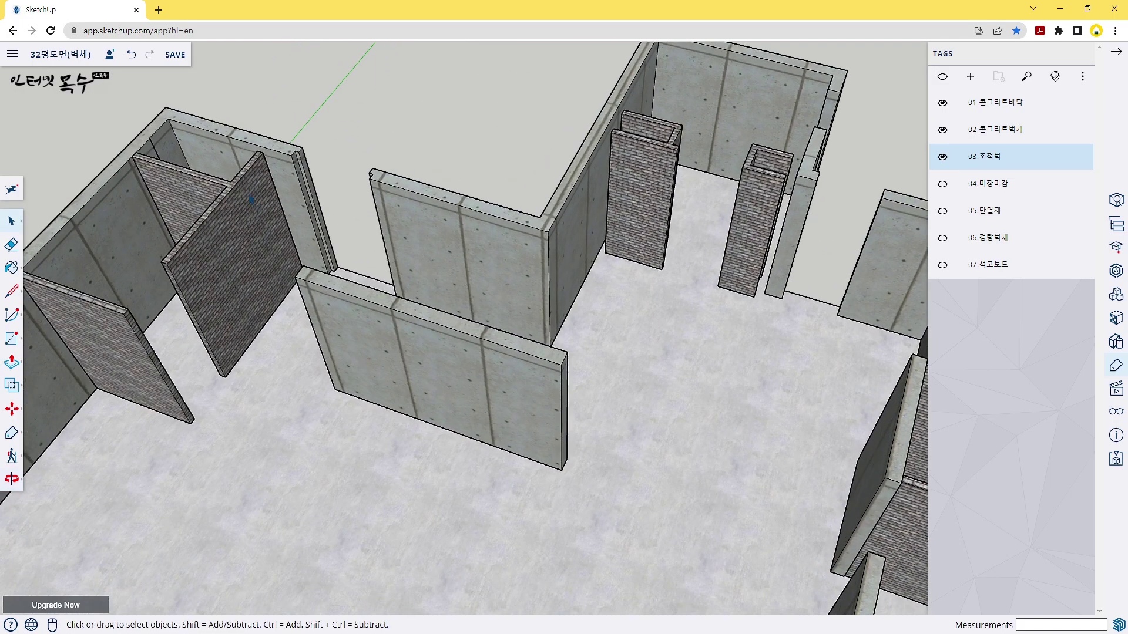
pyautogui.scroll(2, 294, 176)
pyautogui.scroll(2, 270, 147)
pyautogui.moveTo(279, 147); pyautogui.dragTo(572, 124, button='middle')
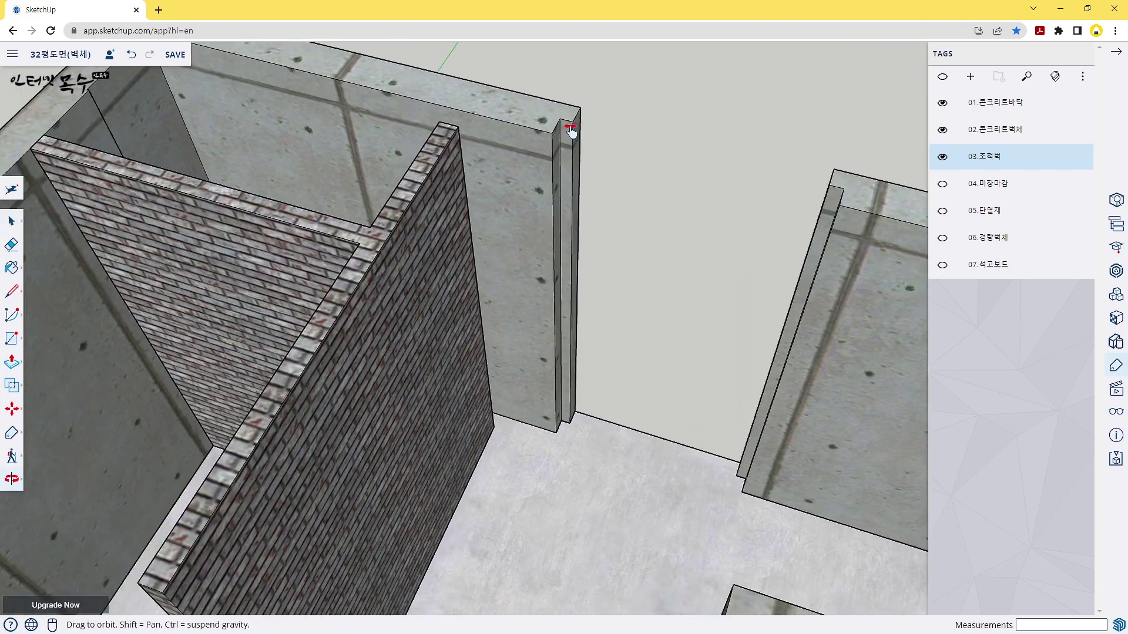
pyautogui.scroll(-2, 529, 176)
pyautogui.scroll(1, 513, 193)
pyautogui.scroll(1, 513, 194)
pyautogui.scroll(-2, 587, 206)
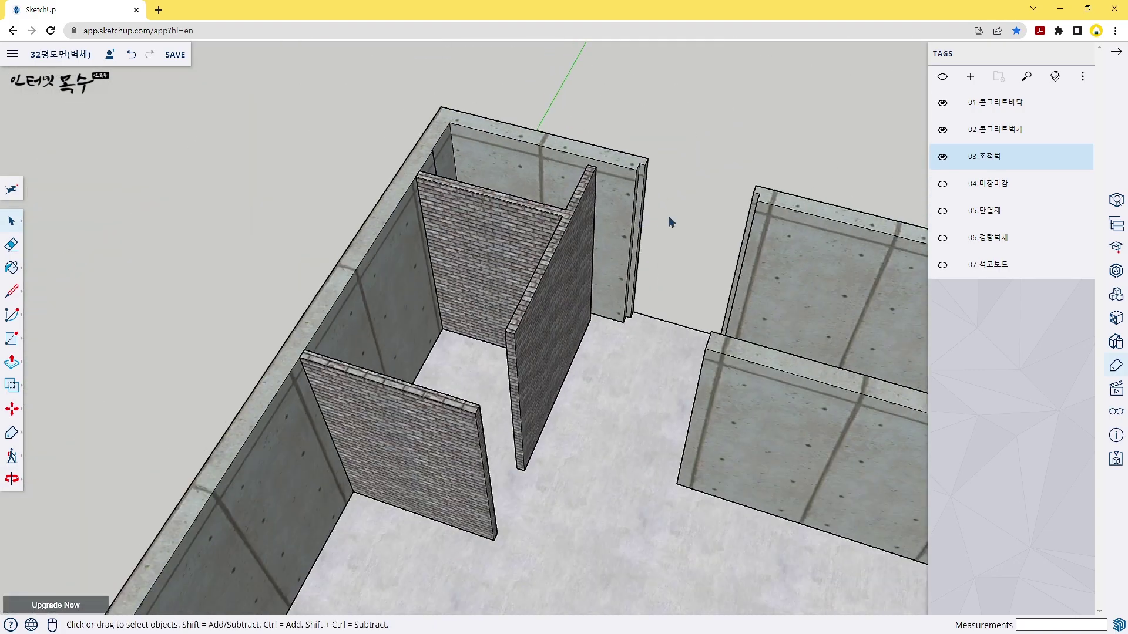
pyautogui.moveTo(670, 219)
pyautogui.mouseDown(button='middle')
pyautogui.moveTo(532, 116)
pyautogui.moveTo(479, 214)
pyautogui.moveTo(466, 297)
pyautogui.moveTo(460, 136)
pyautogui.mouseUp(button='middle')
pyautogui.scroll(-4, 515, 318)
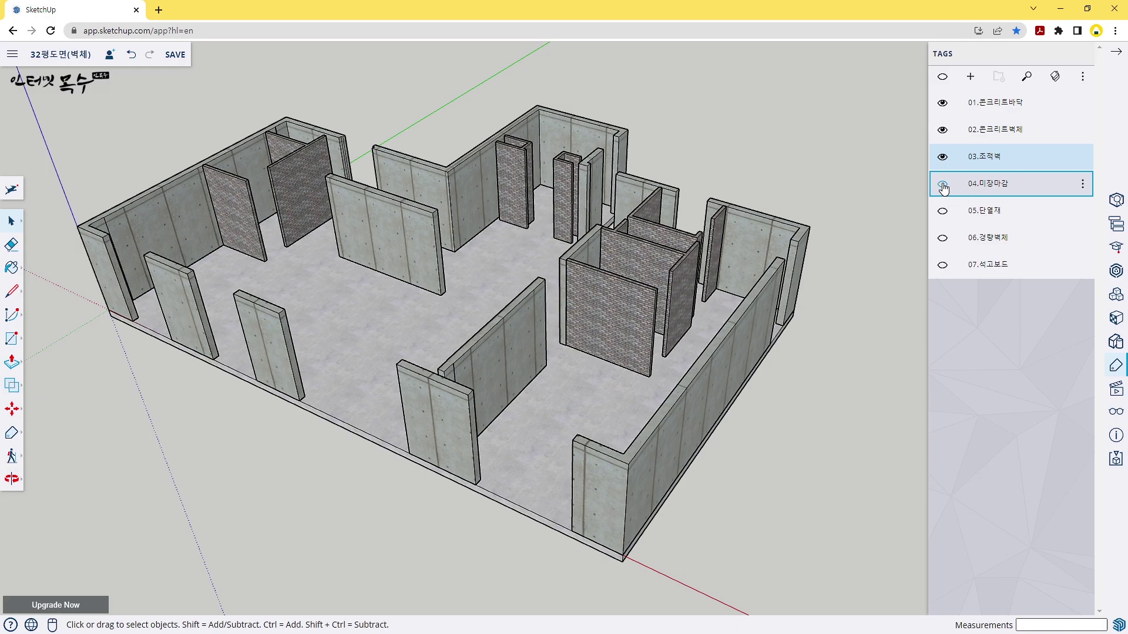
# Make 04.미장마감 the active tag and show it alone, with all other tags hidden
pyautogui.click(943, 186)
pyautogui.scroll(3, 604, 395)
pyautogui.scroll(3, 606, 377)
pyautogui.scroll(3, 611, 368)
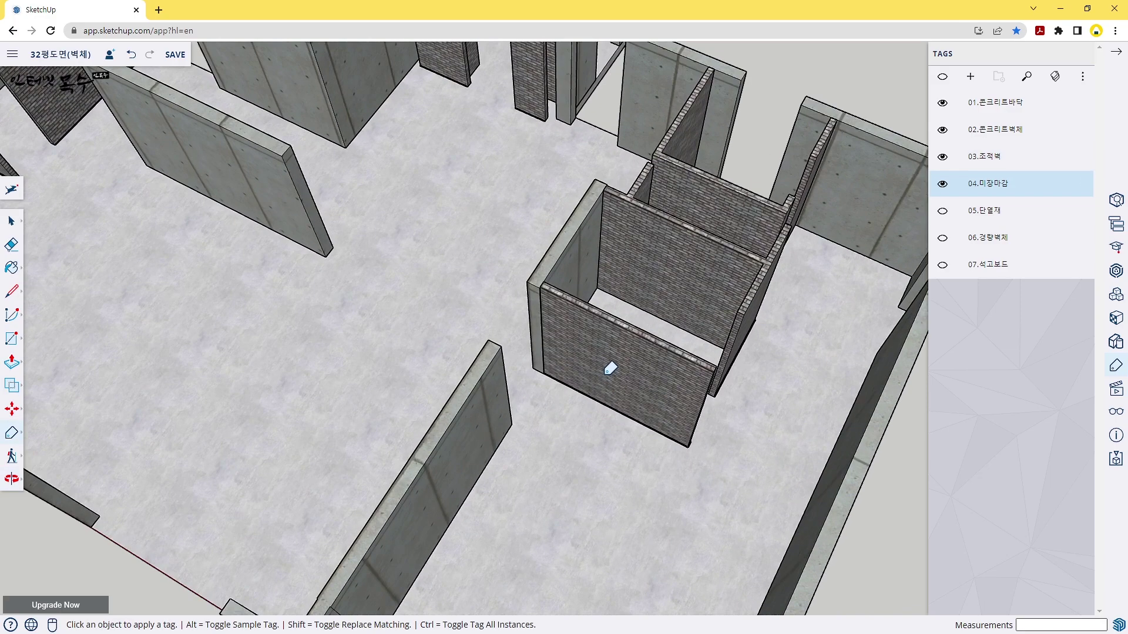
pyautogui.scroll(-3, 611, 368)
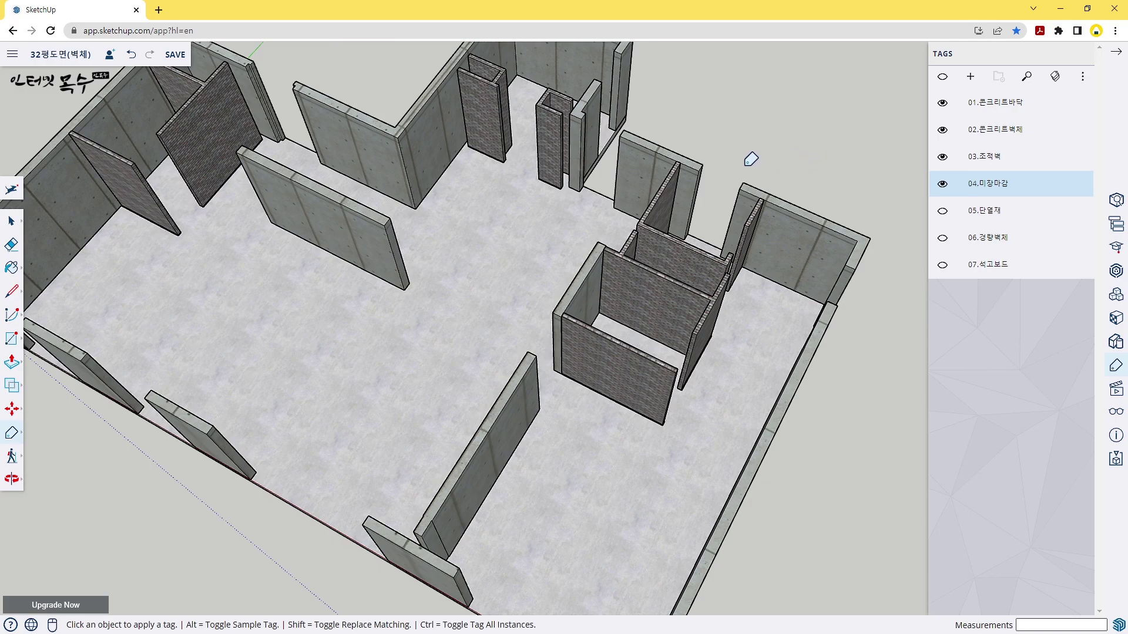
pyautogui.scroll(-2, 651, 182)
pyautogui.scroll(-2, 649, 186)
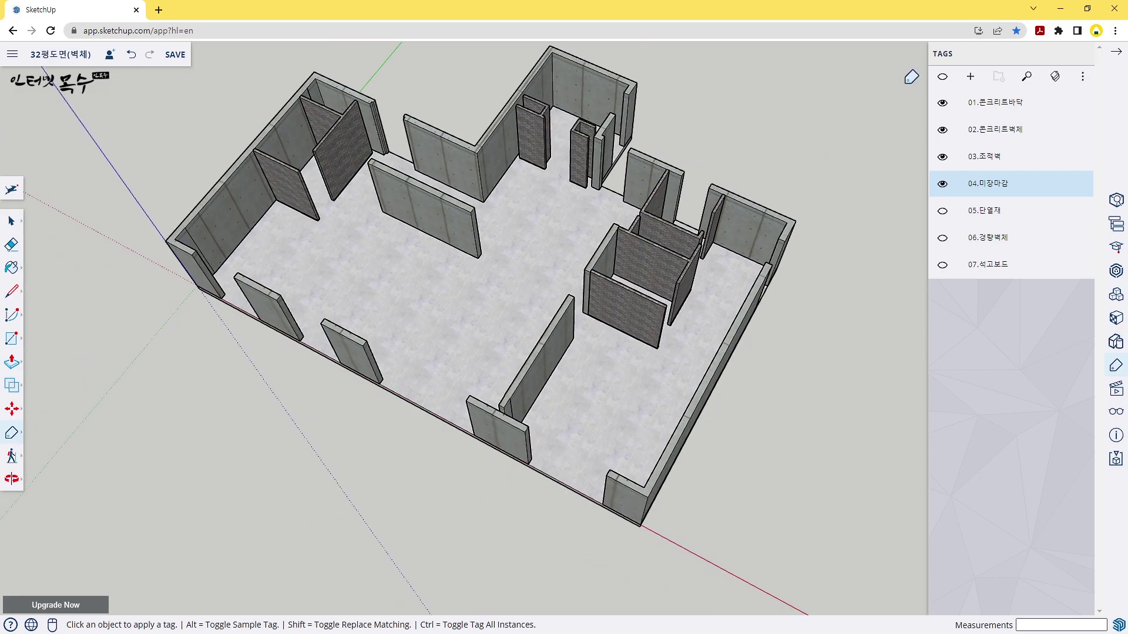
pyautogui.click(943, 79)
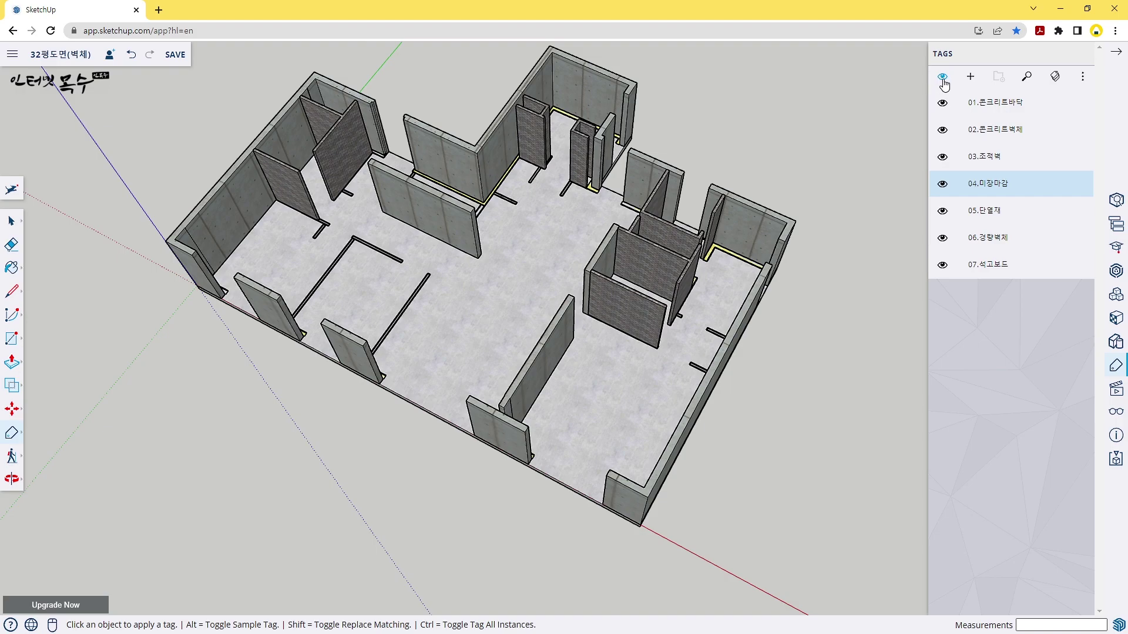
pyautogui.click(942, 81)
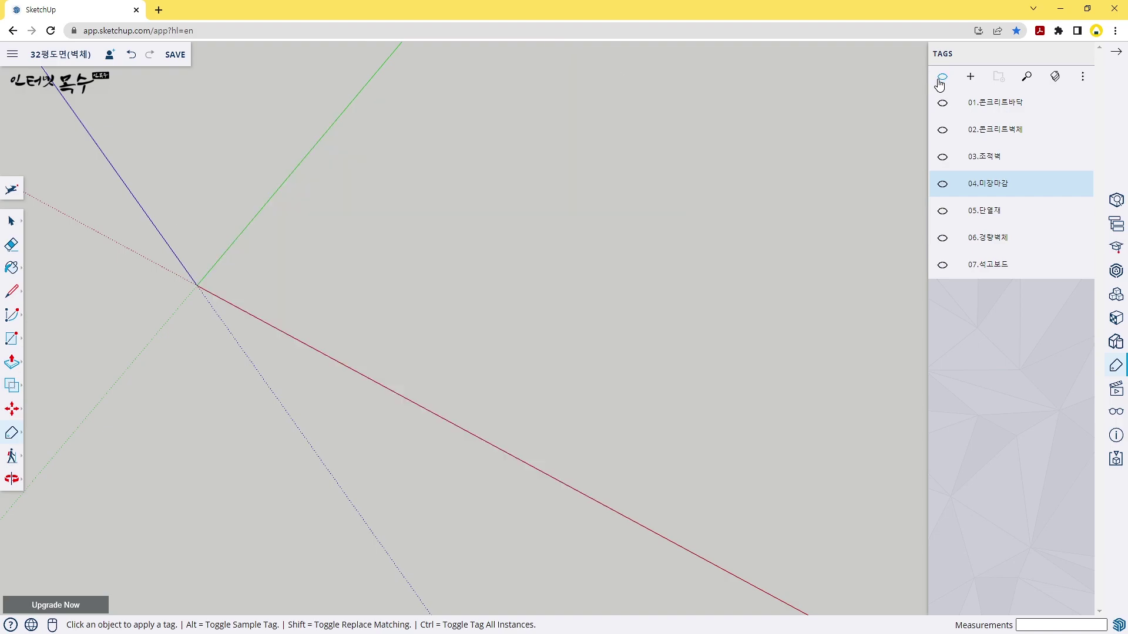
pyautogui.click(942, 185)
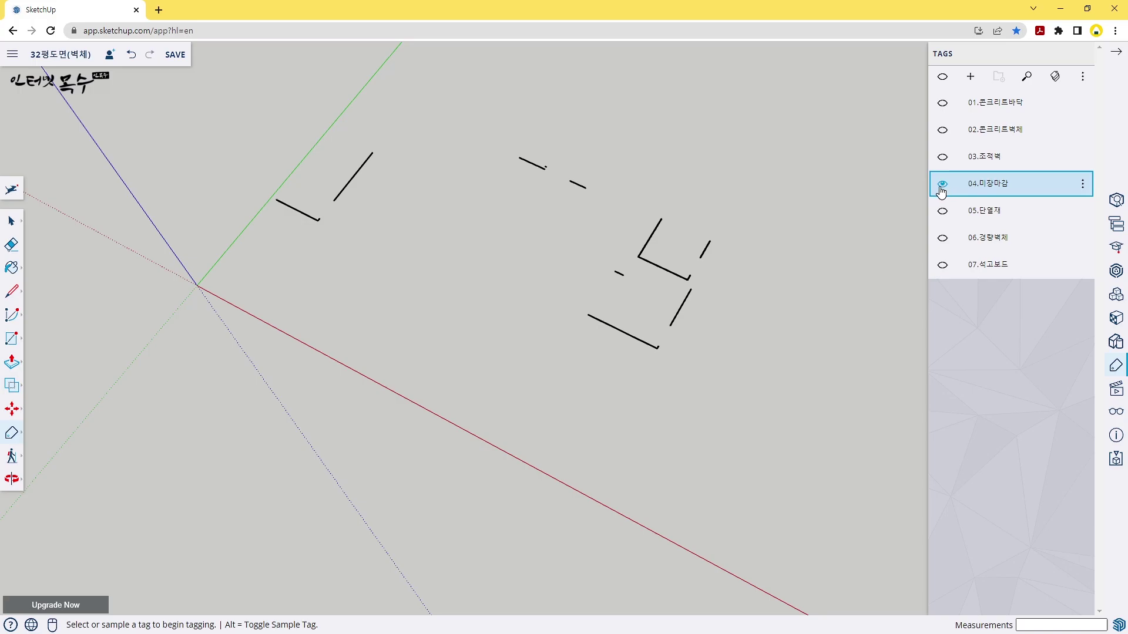
pyautogui.scroll(3, 600, 179)
pyautogui.scroll(1, 600, 193)
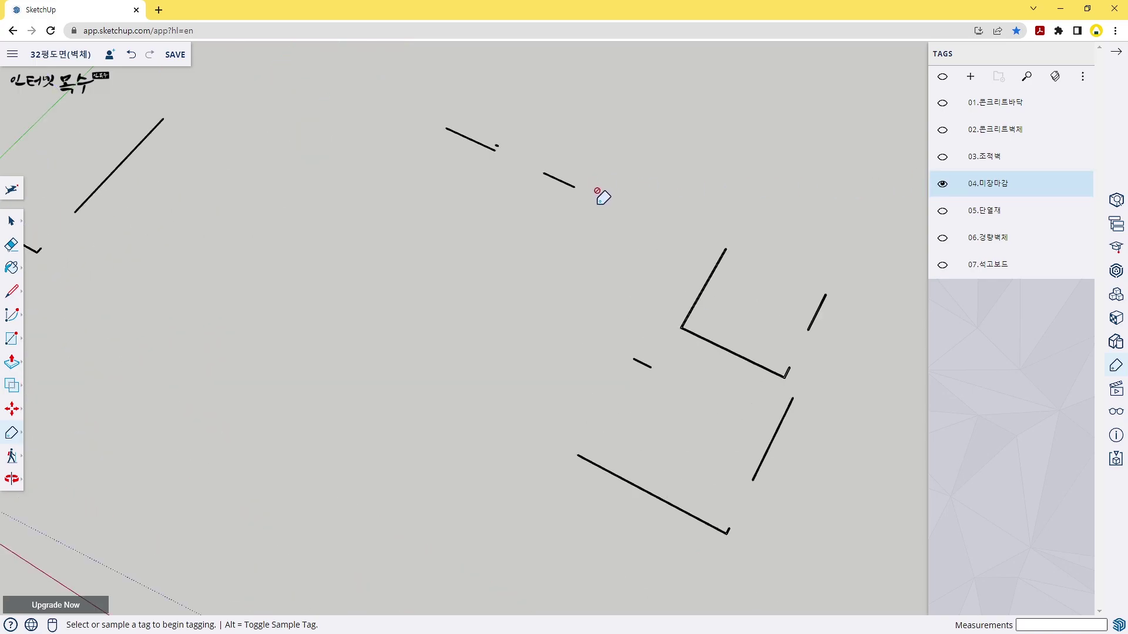
pyautogui.press('space')
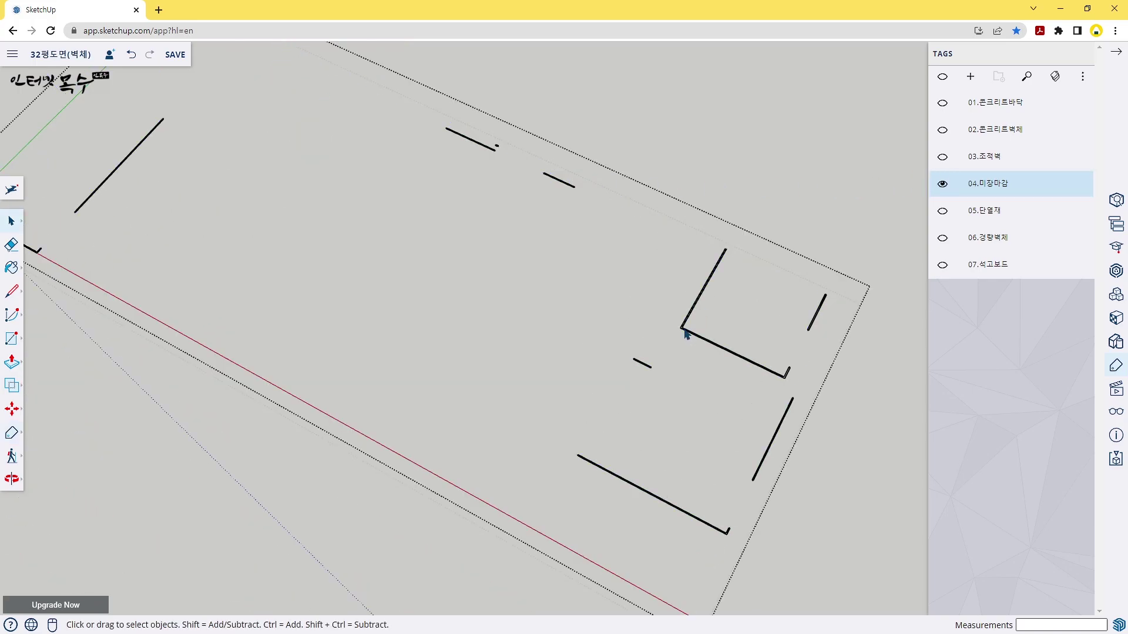
# Push/pull the first 04.미장마감 plaster outline up 2400 mm
pyautogui.scroll(2, 188, 221)
pyautogui.moveTo(188, 221)
pyautogui.mouseDown(button='middle')
pyautogui.moveTo(511, 364)
pyautogui.moveTo(315, 380)
pyautogui.mouseUp(button='middle')
pyautogui.scroll(2, 322, 390)
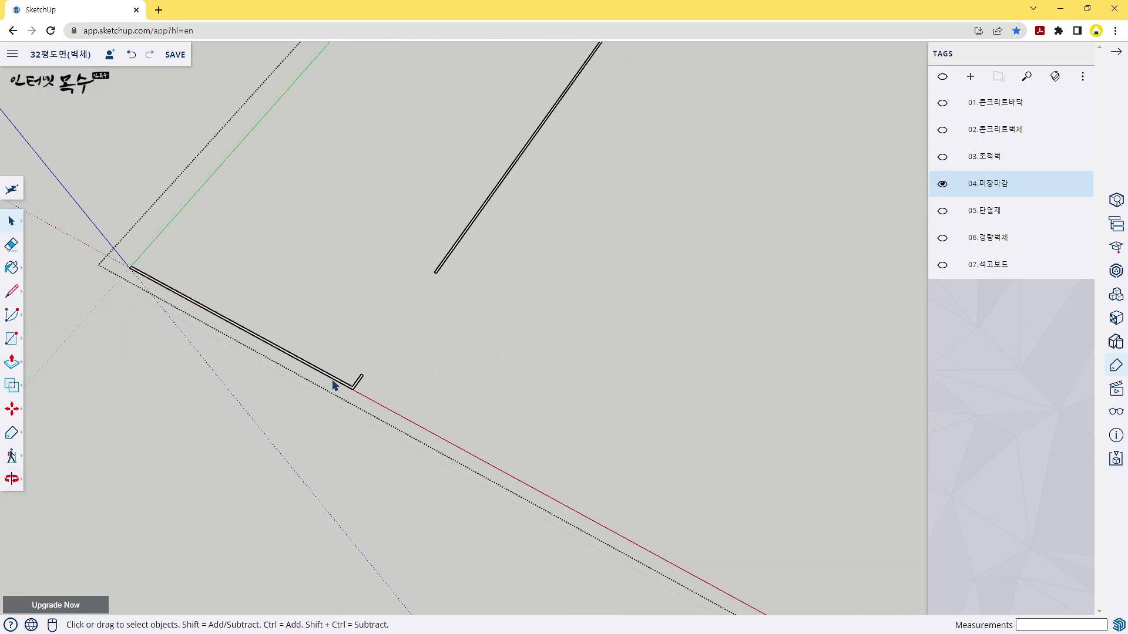
pyautogui.press('p')
pyautogui.scroll(1, 322, 382)
pyautogui.scroll(1, 320, 381)
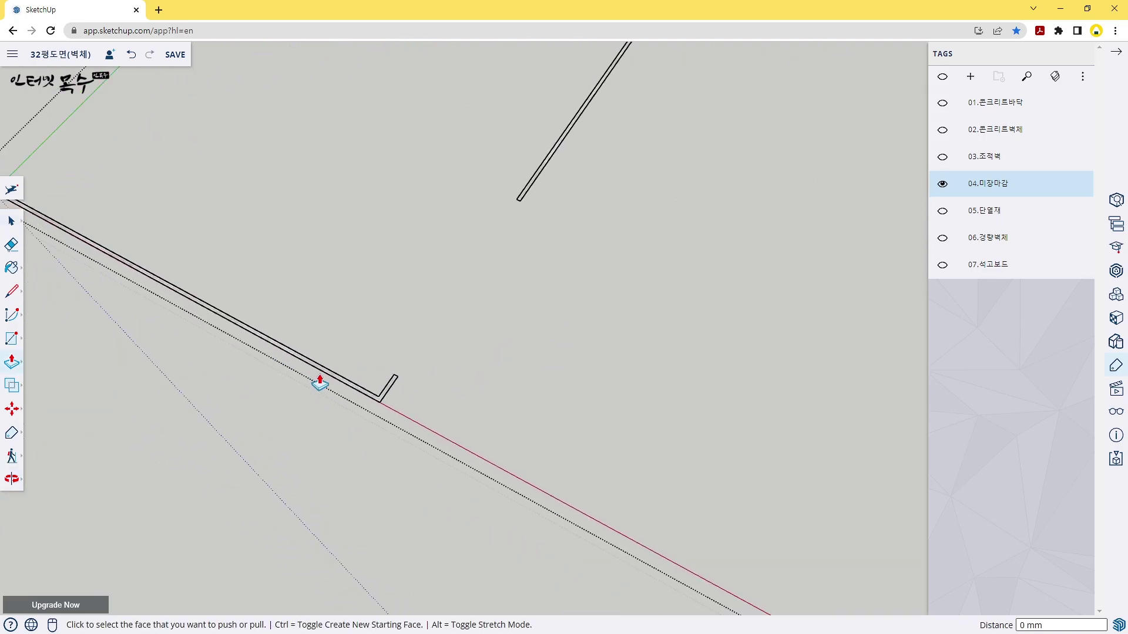
pyautogui.scroll(1, 321, 381)
pyautogui.scroll(1, 323, 378)
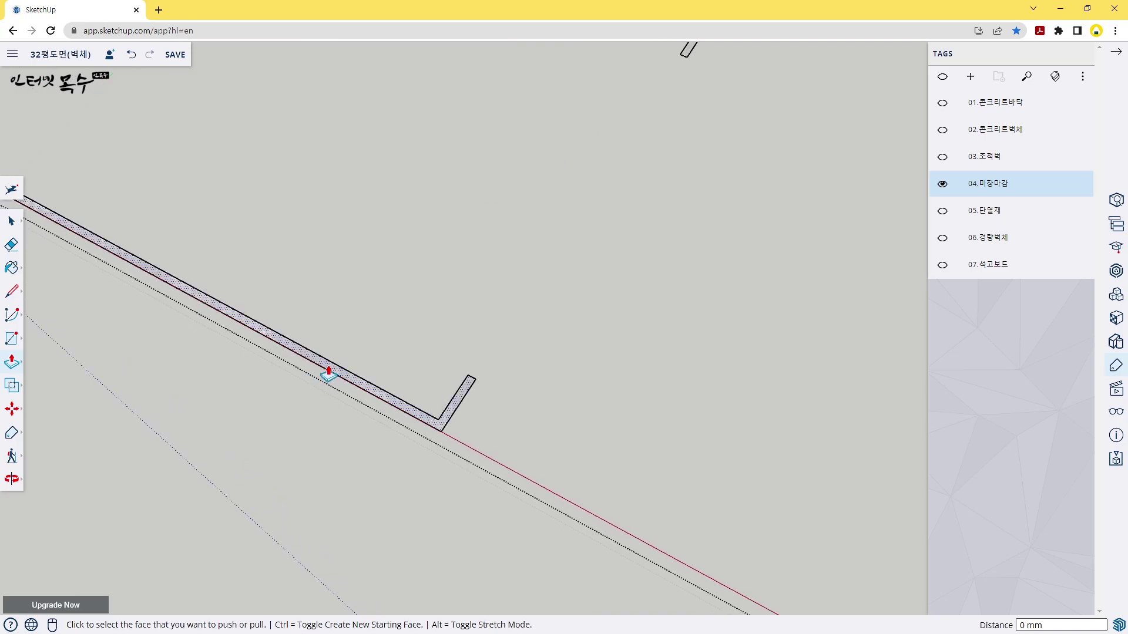
pyautogui.moveTo(327, 373)
pyautogui.mouseDown(button='middle')
pyautogui.moveTo(494, 356)
pyautogui.moveTo(543, 297)
pyautogui.mouseUp(button='middle')
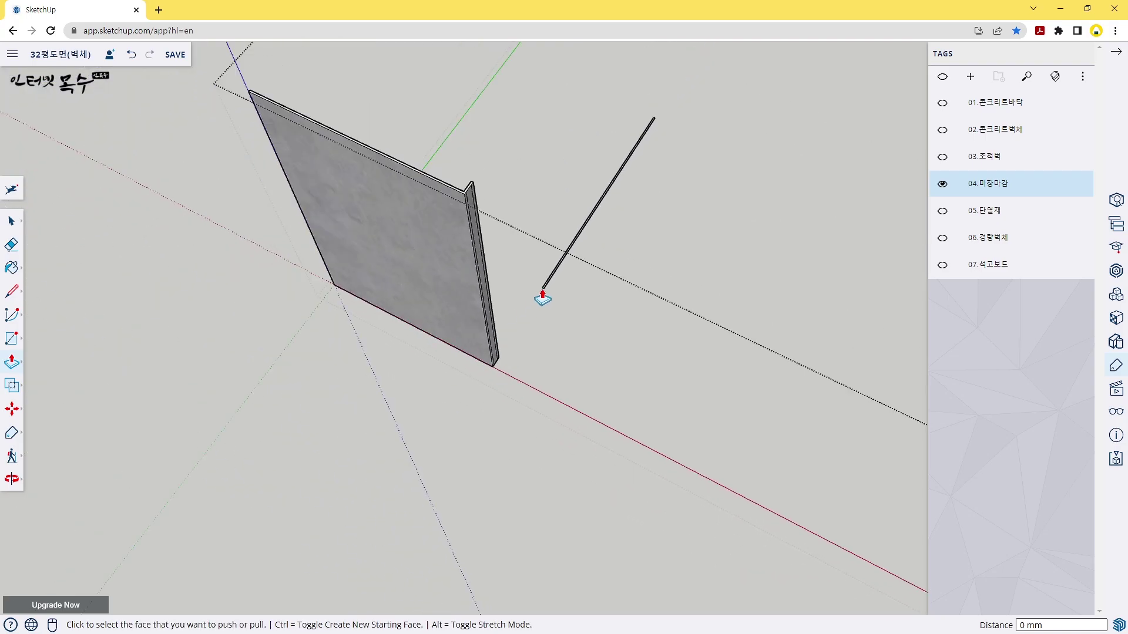
pyautogui.moveTo(611, 307); pyautogui.dragTo(468, 360, button='middle')
pyautogui.scroll(2, 463, 291)
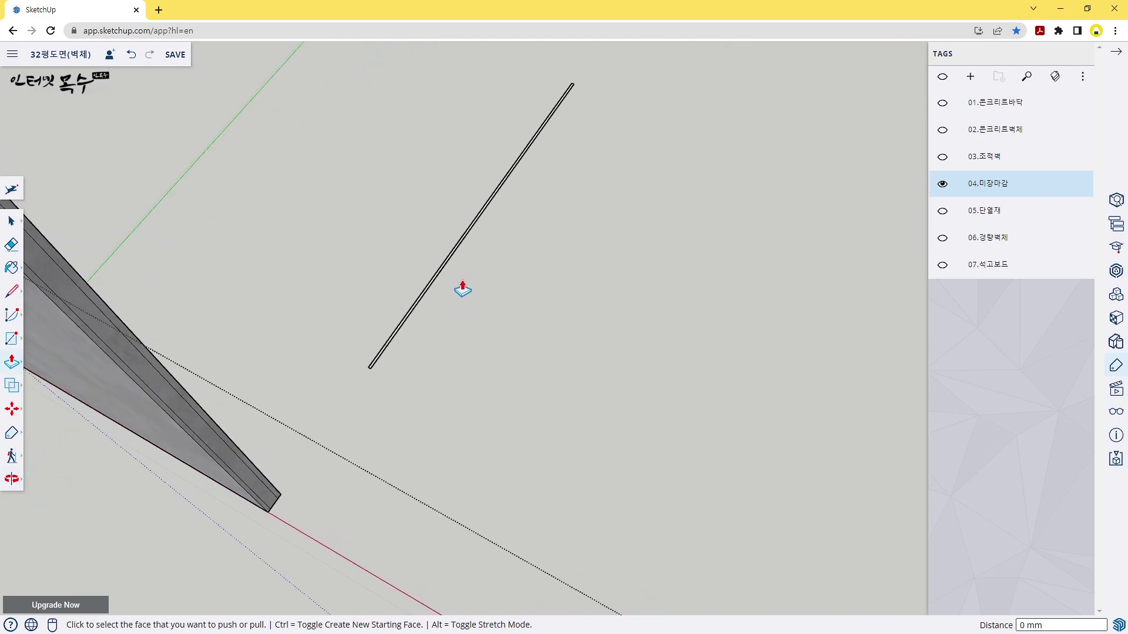
pyautogui.scroll(1, 462, 276)
pyautogui.scroll(1, 460, 247)
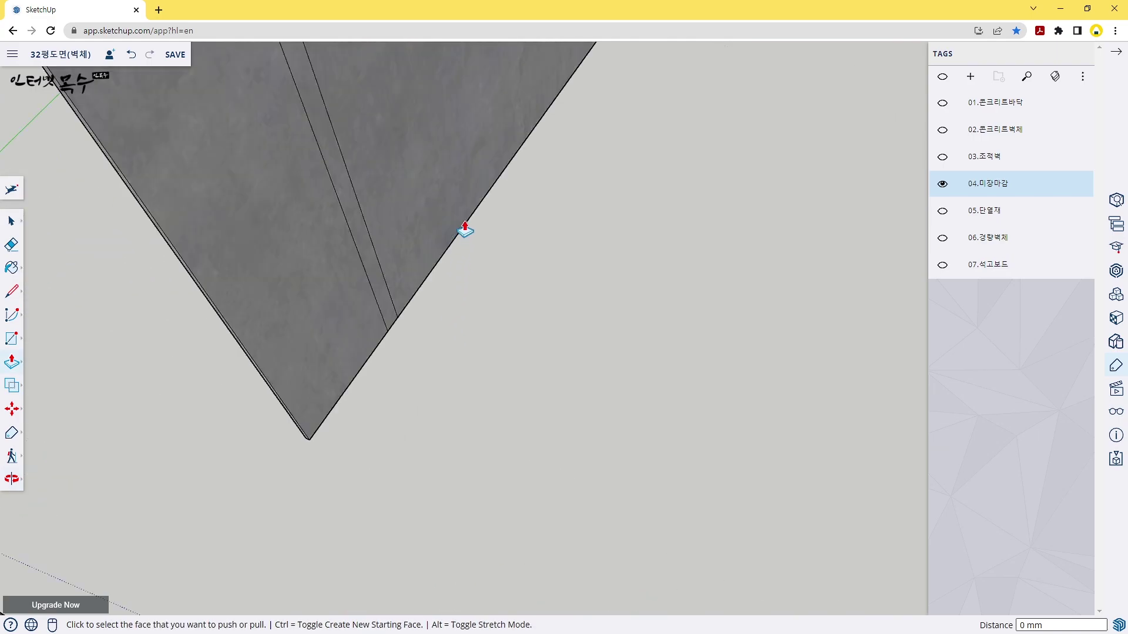
pyautogui.scroll(-3, 534, 300)
pyautogui.scroll(-2, 534, 301)
pyautogui.scroll(-1, 637, 303)
pyautogui.moveTo(636, 304)
pyautogui.mouseDown(button='middle')
pyautogui.moveTo(355, 259)
pyautogui.moveTo(383, 236)
pyautogui.mouseUp(button='middle')
pyautogui.scroll(1, 428, 221)
pyautogui.scroll(2, 452, 207)
pyautogui.scroll(2, 461, 215)
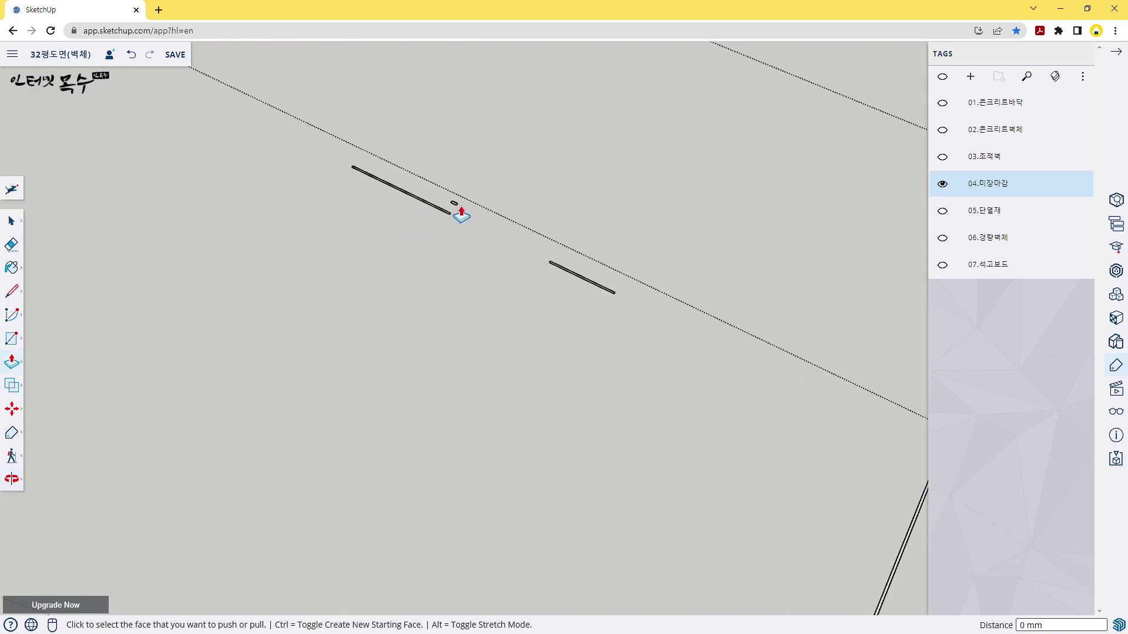
pyautogui.click(454, 204)
pyautogui.write('2400')
pyautogui.press('Return')
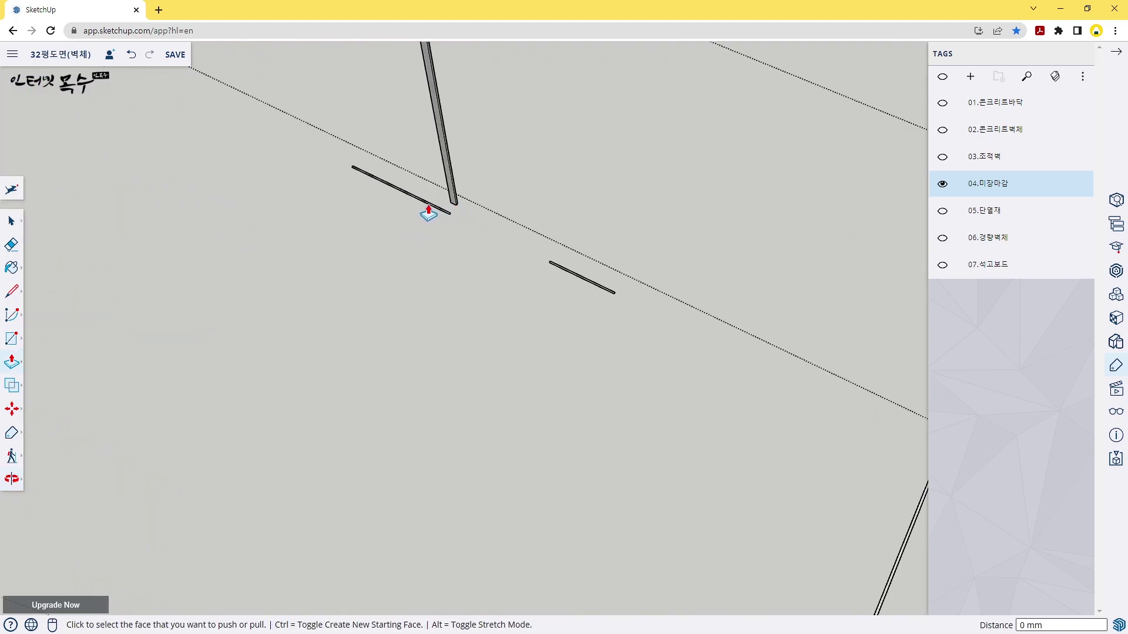
# Raise five more thin plaster outlines to the same 2400 mm height
pyautogui.doubleClick(429, 213)
pyautogui.doubleClick(578, 286)
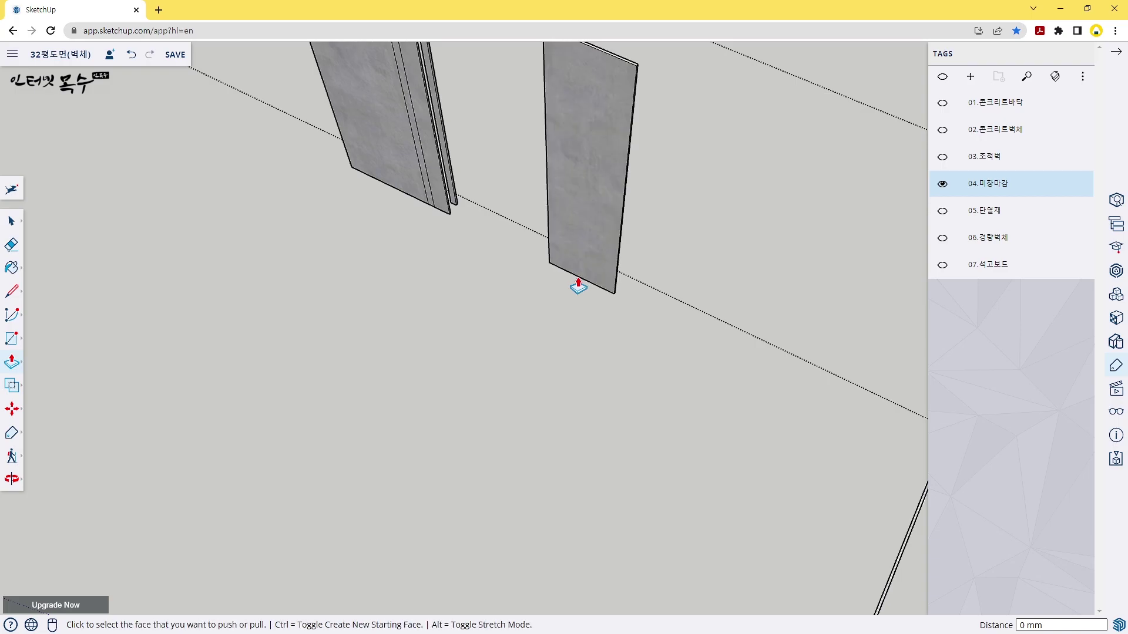
pyautogui.scroll(-3, 556, 321)
pyautogui.moveTo(596, 370)
pyautogui.mouseDown(button='middle')
pyautogui.moveTo(423, 261)
pyautogui.moveTo(471, 381)
pyautogui.mouseUp(button='middle')
pyautogui.scroll(3, 470, 381)
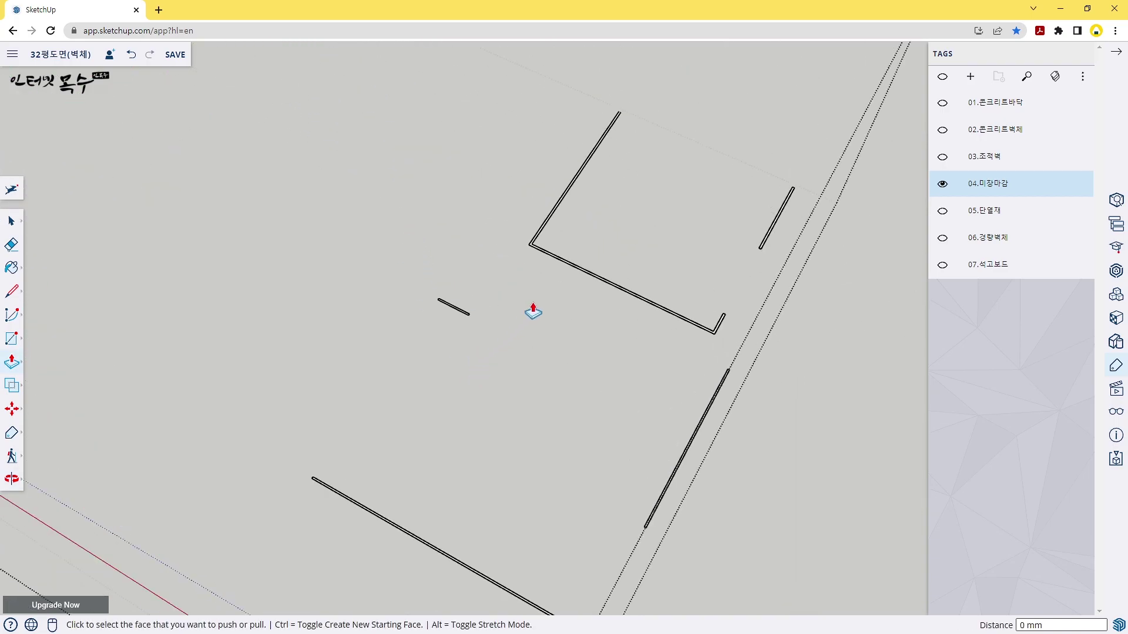
pyautogui.doubleClick(775, 239)
pyautogui.doubleClick(596, 286)
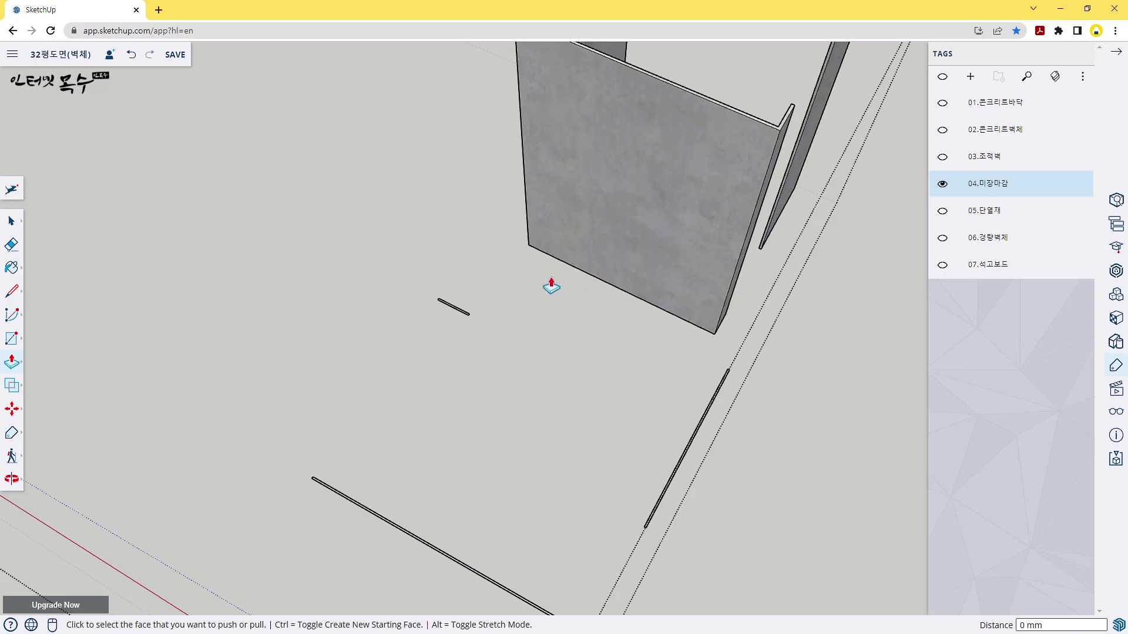
pyautogui.doubleClick(452, 312)
# Raise the last diagonal and long plaster outlines to 2400 mm, then exit Push/Pull
pyautogui.scroll(-3, 468, 382)
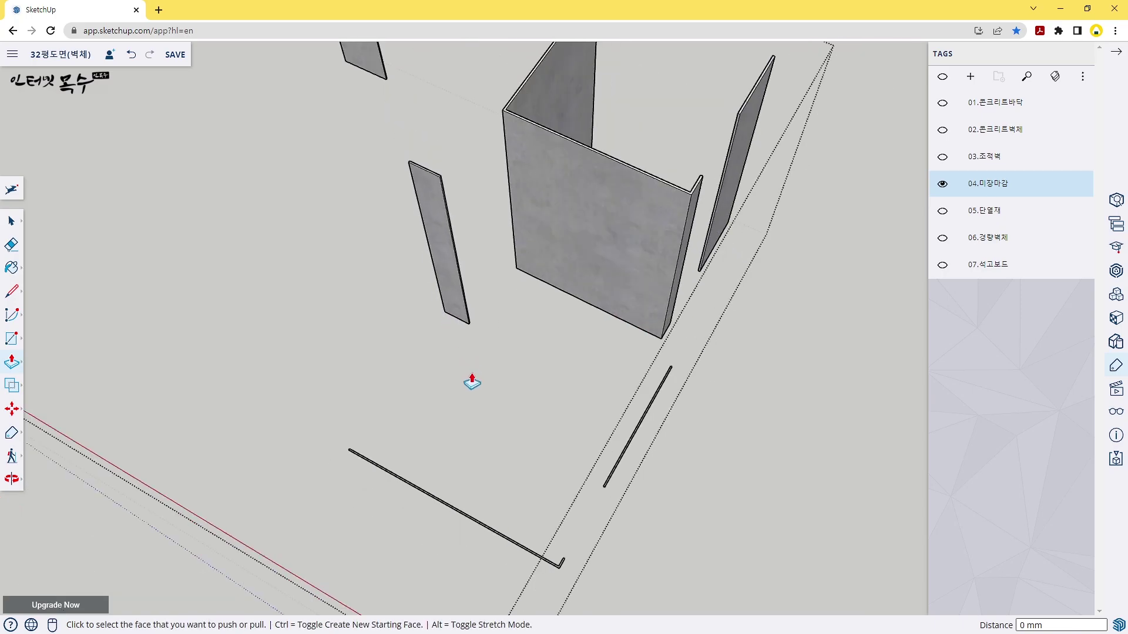
pyautogui.moveTo(468, 383); pyautogui.dragTo(450, 259, button='middle')
pyautogui.scroll(3, 543, 278)
pyautogui.scroll(2, 544, 278)
pyautogui.doubleClick(571, 294)
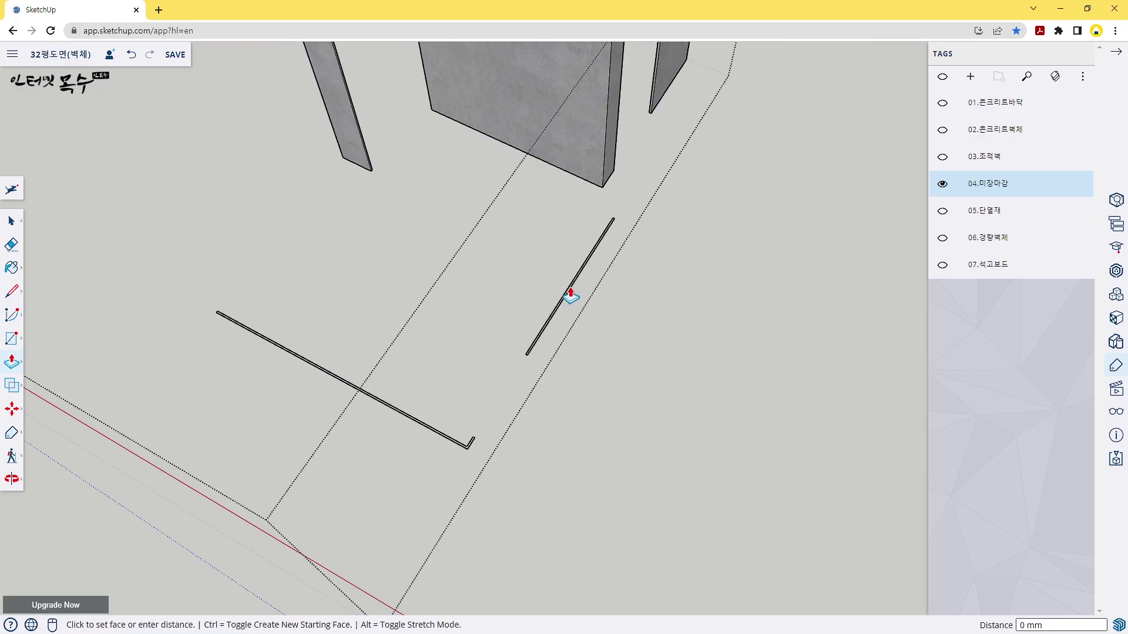
pyautogui.doubleClick(308, 370)
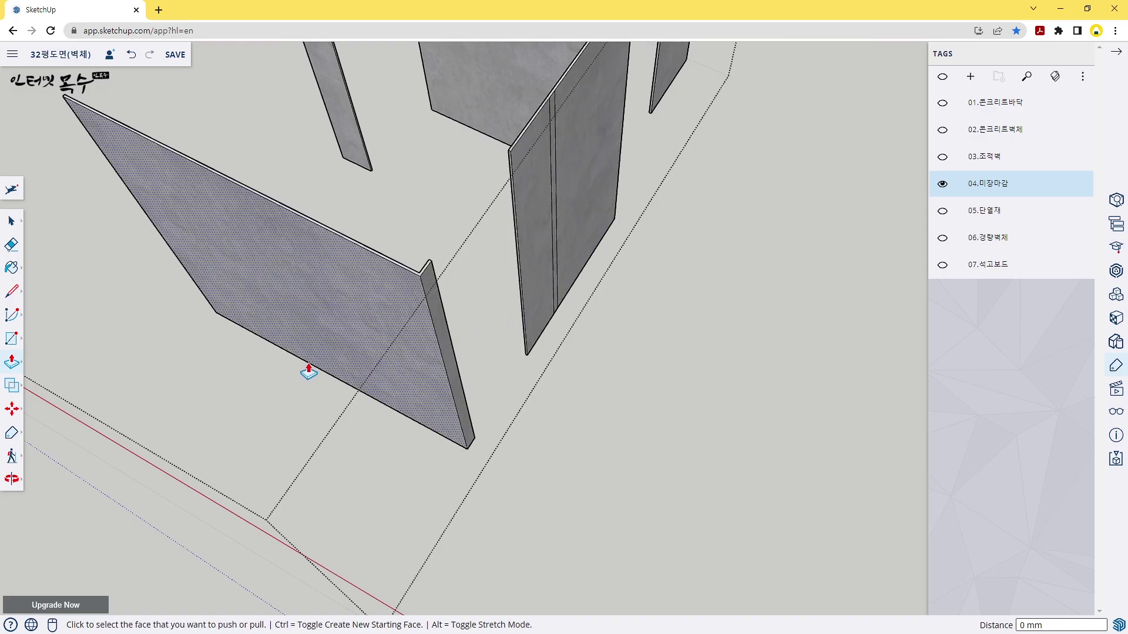
pyautogui.press('space')
pyautogui.scroll(-1, 670, 326)
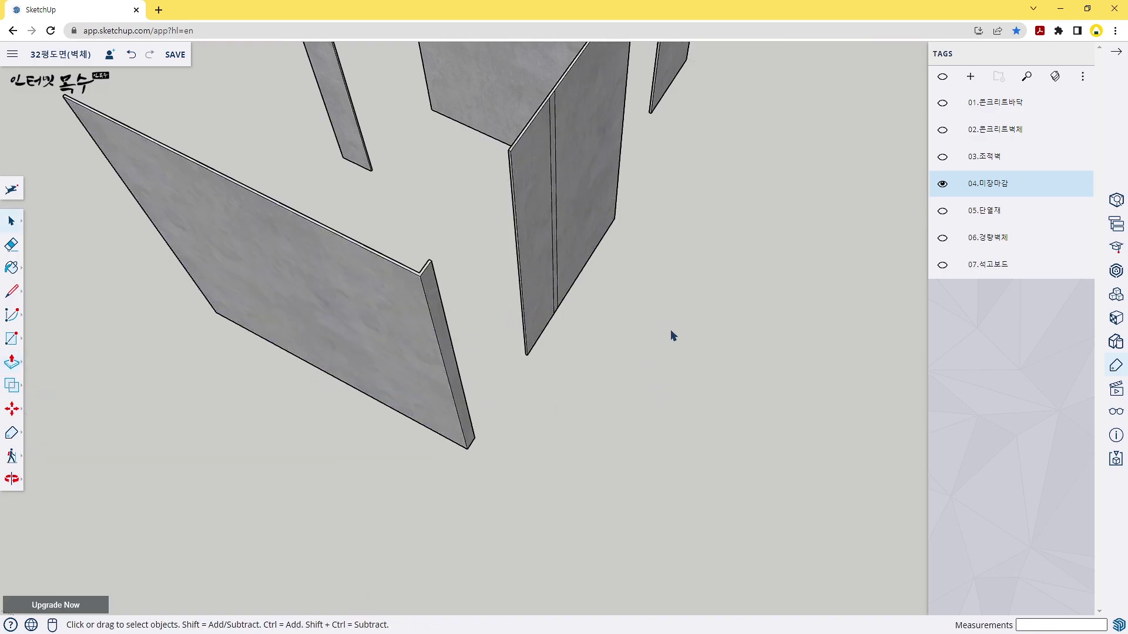
pyautogui.scroll(-3, 673, 352)
pyautogui.scroll(-3, 675, 375)
# Show tag 03.조적벽, then the concrete floor slab and concrete wall tags
pyautogui.keyDown('shift'); pyautogui.moveTo(506, 322); pyautogui.dragTo(556, 339, button='middle'); pyautogui.keyUp('shift')
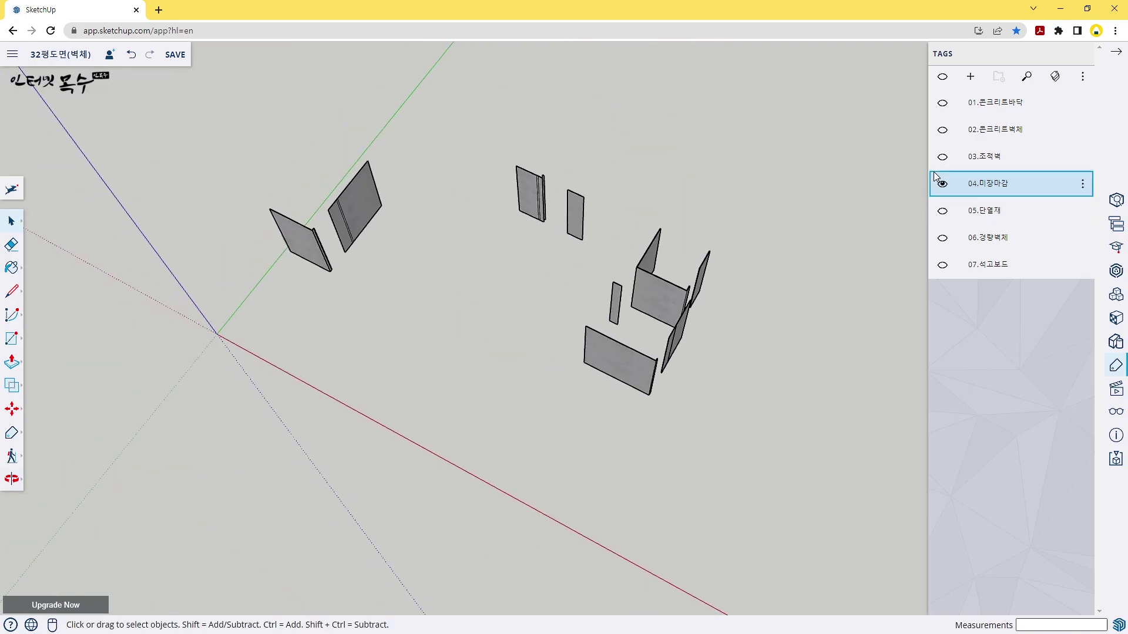
pyautogui.click(943, 158)
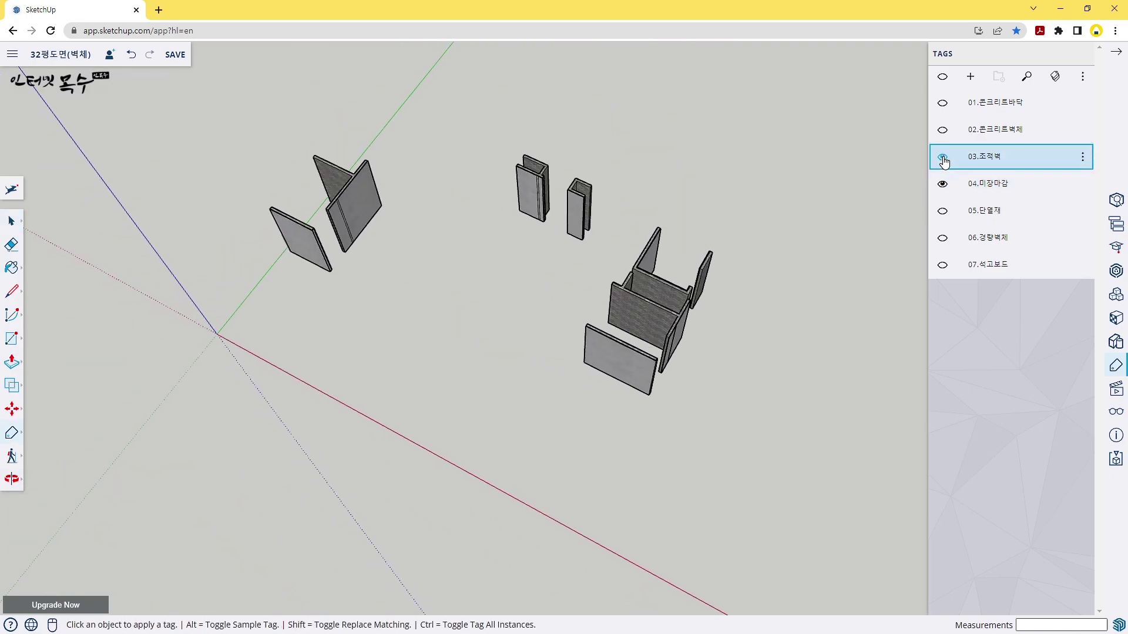
pyautogui.scroll(1, 660, 307)
pyautogui.scroll(1, 641, 290)
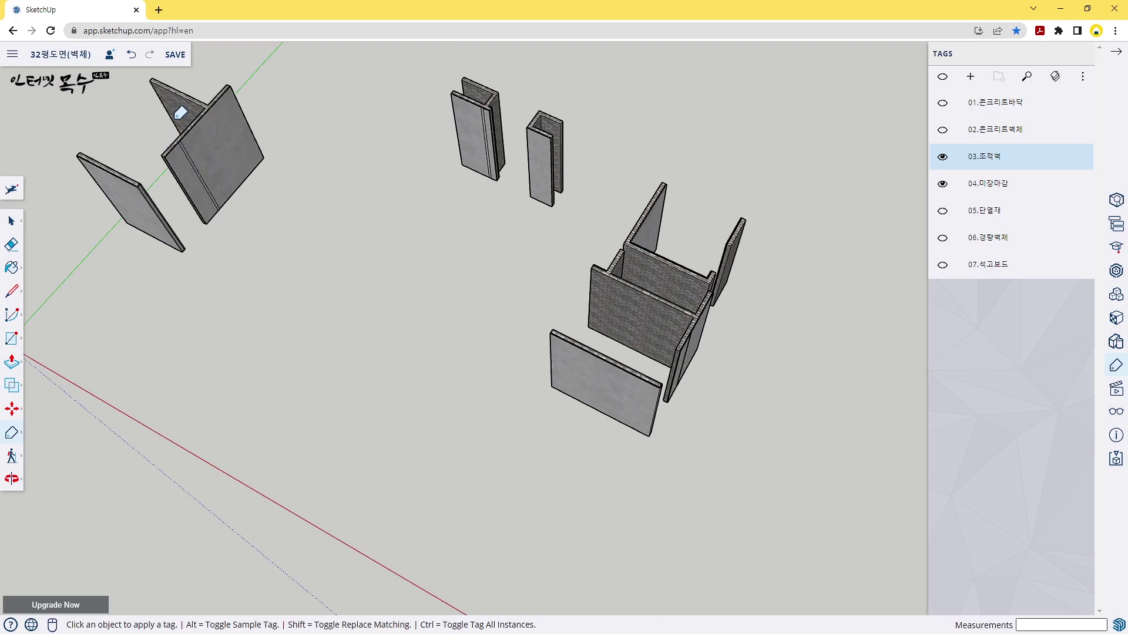
pyautogui.scroll(1, 634, 294)
pyautogui.moveTo(774, 374)
pyautogui.mouseDown(button='middle')
pyautogui.moveTo(478, 244)
pyautogui.moveTo(473, 262)
pyautogui.moveTo(863, 382)
pyautogui.moveTo(471, 275)
pyautogui.mouseUp(button='middle')
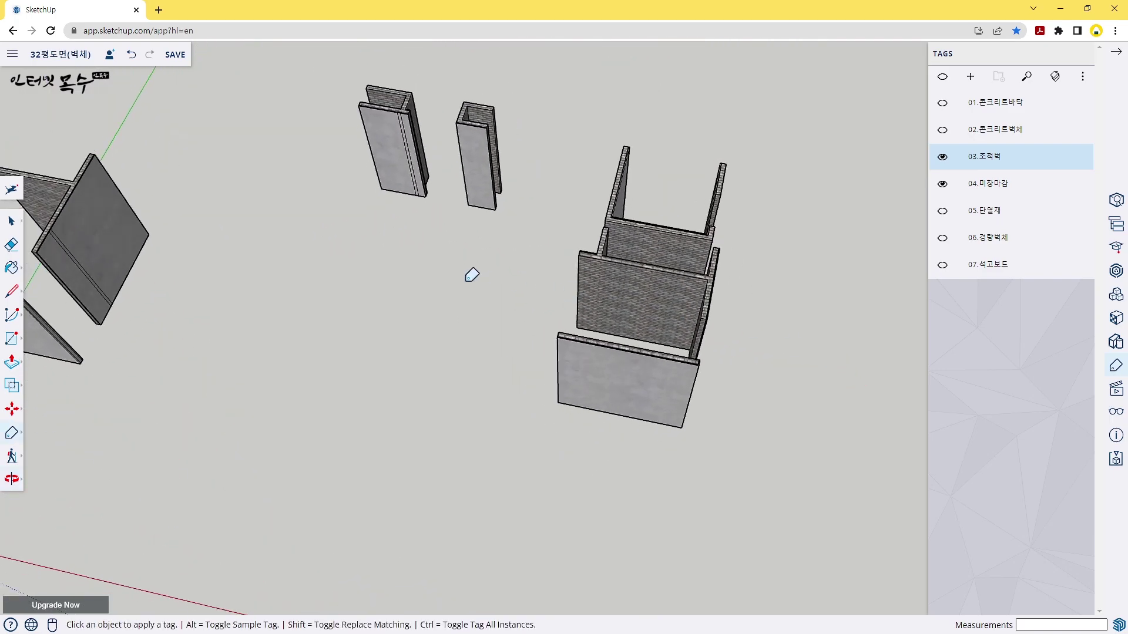
pyautogui.hotkey('shift', 'z')
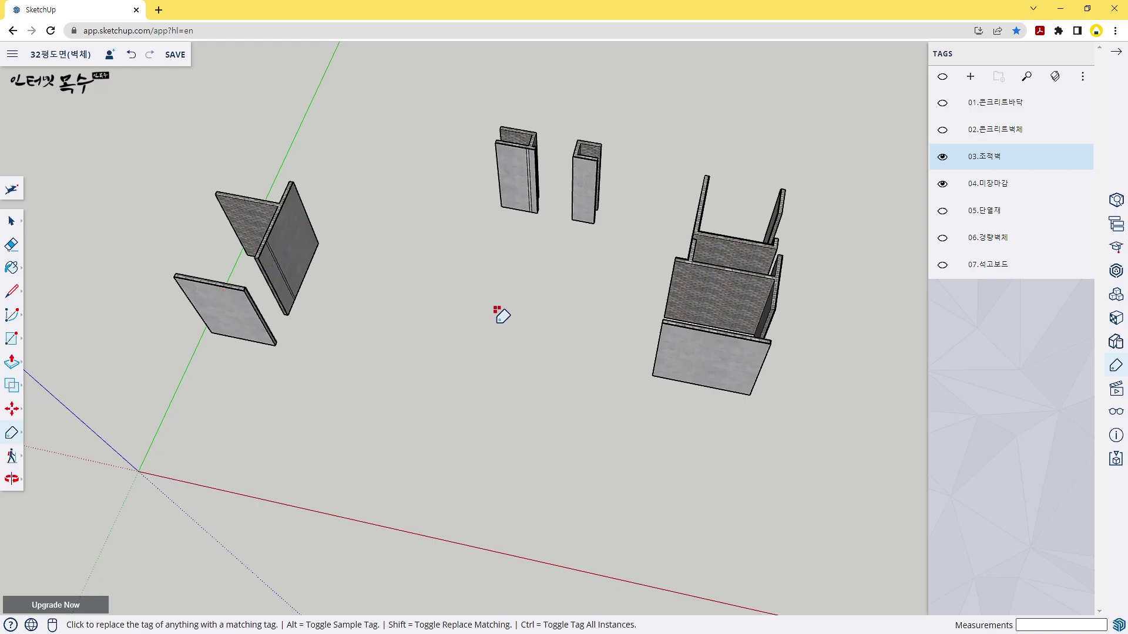
pyautogui.click(942, 104)
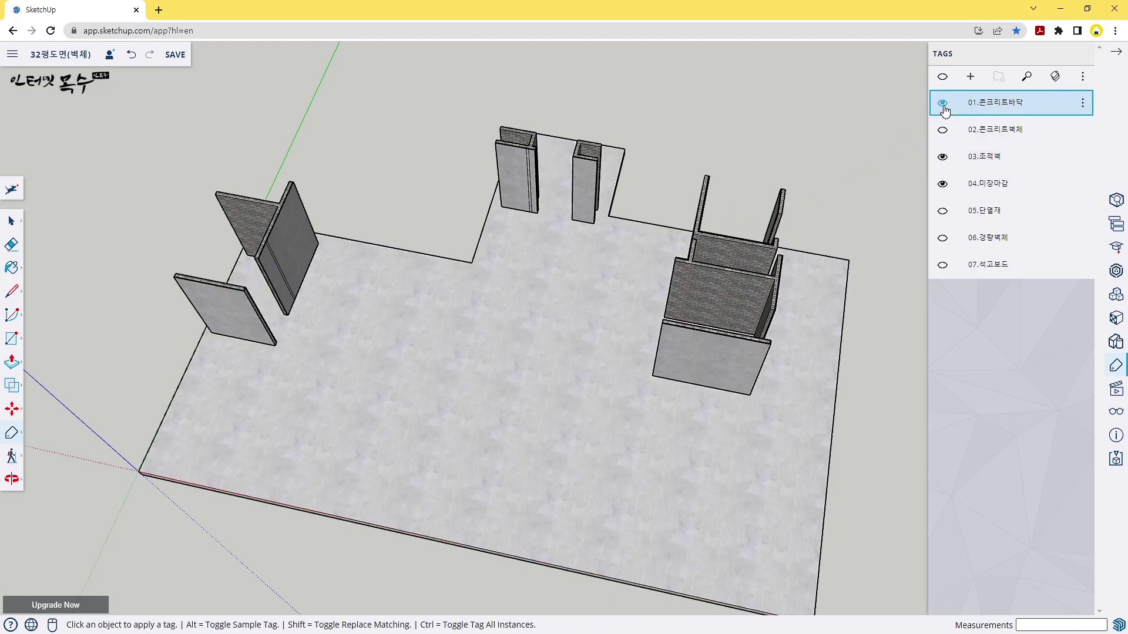
pyautogui.click(942, 130)
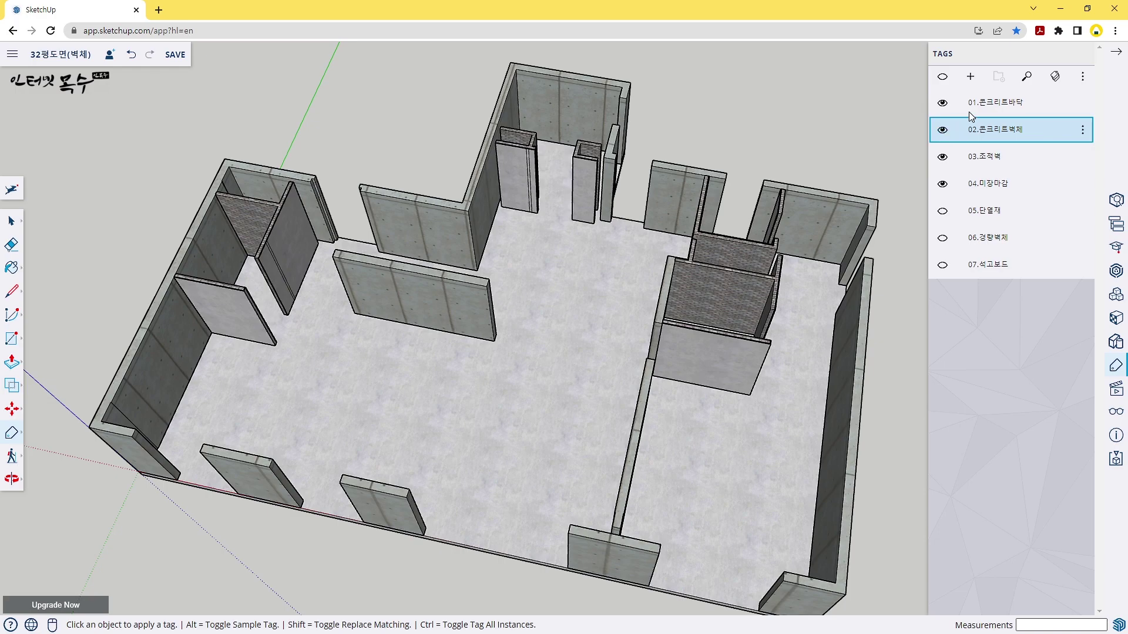
# Turn on the 04.미장마감 and 05.단열재 tags
pyautogui.click(942, 186)
pyautogui.press('o')
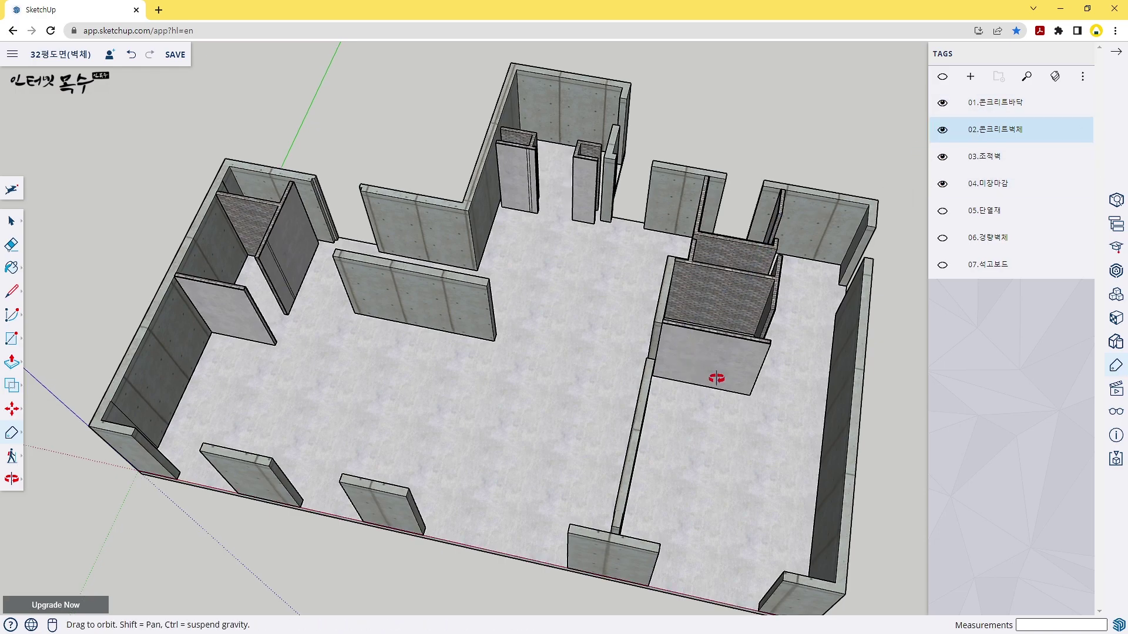
pyautogui.moveTo(716, 378); pyautogui.dragTo(702, 259, button='middle')
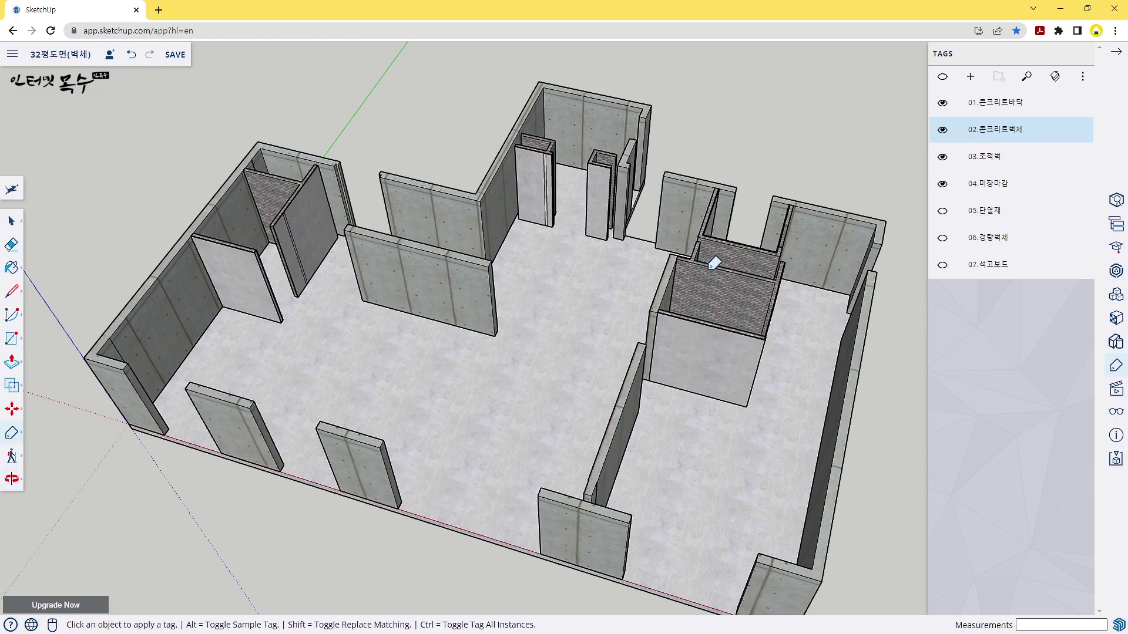
pyautogui.moveTo(1010, 210)
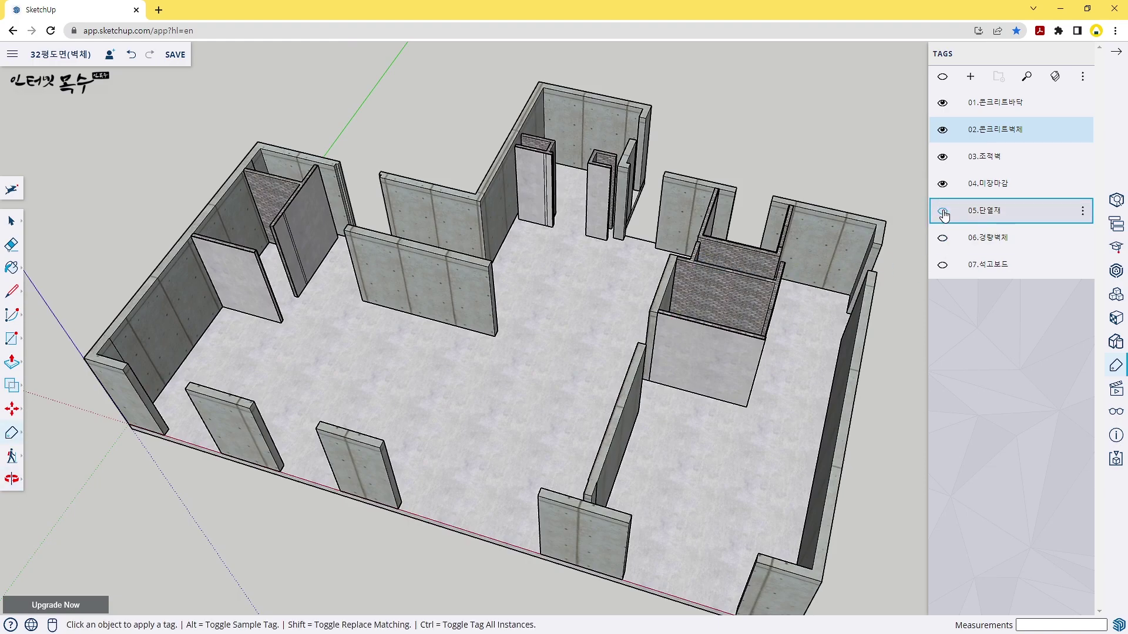
pyautogui.click(944, 215)
pyautogui.moveTo(368, 413); pyautogui.dragTo(264, 389, button='middle')
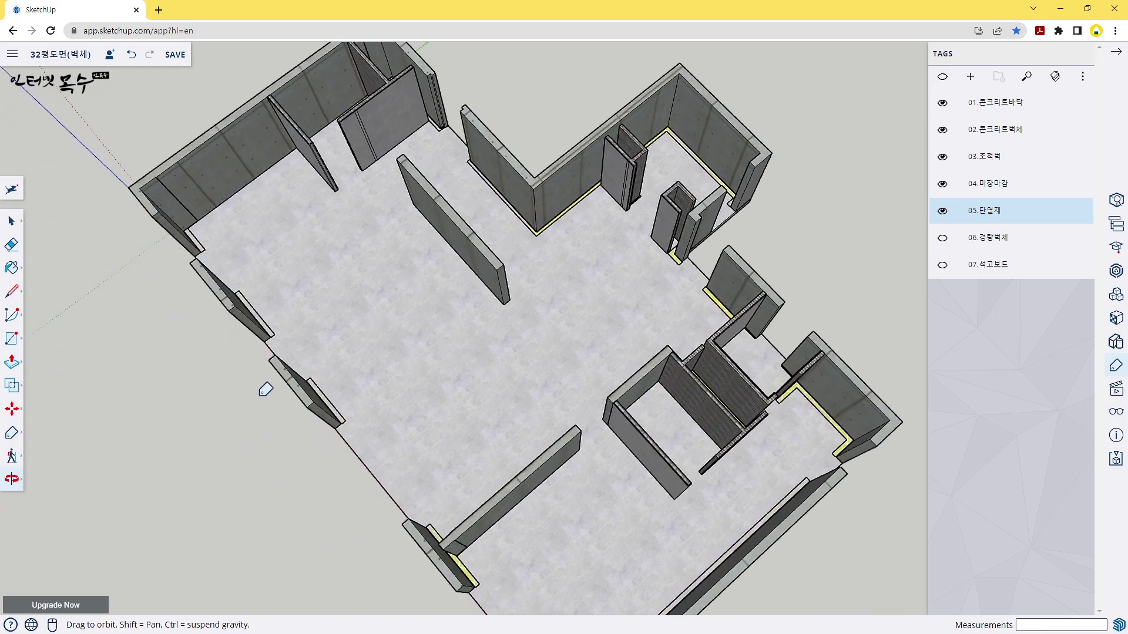
pyautogui.scroll(5, 200, 223)
pyautogui.scroll(3, 206, 226)
pyautogui.scroll(3, 209, 230)
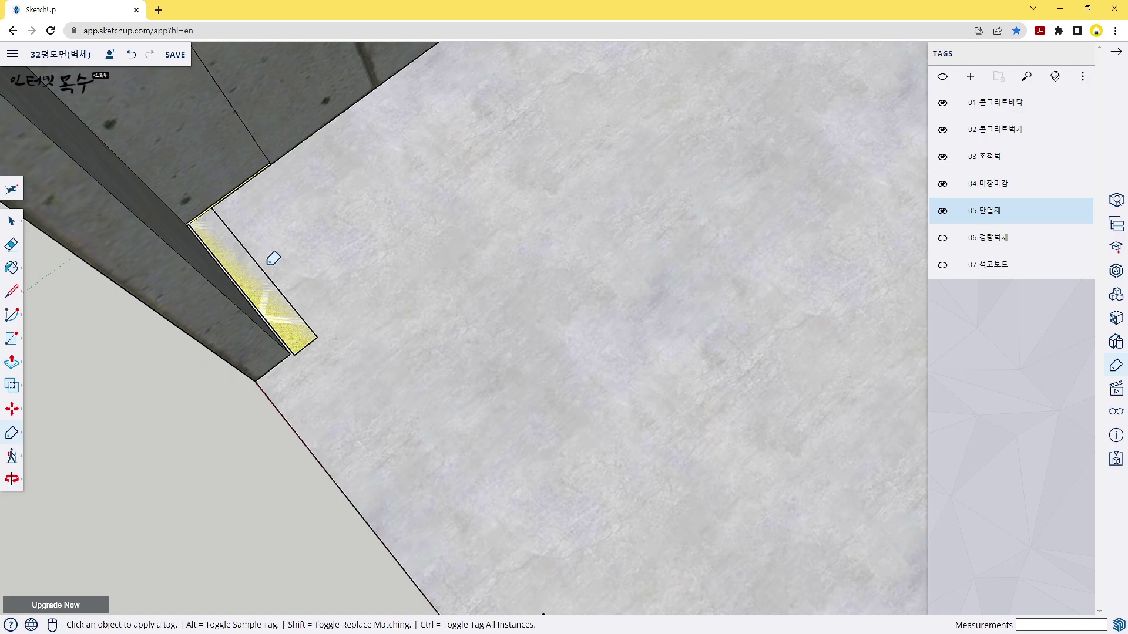
pyautogui.scroll(3, 271, 259)
pyautogui.scroll(2, 264, 271)
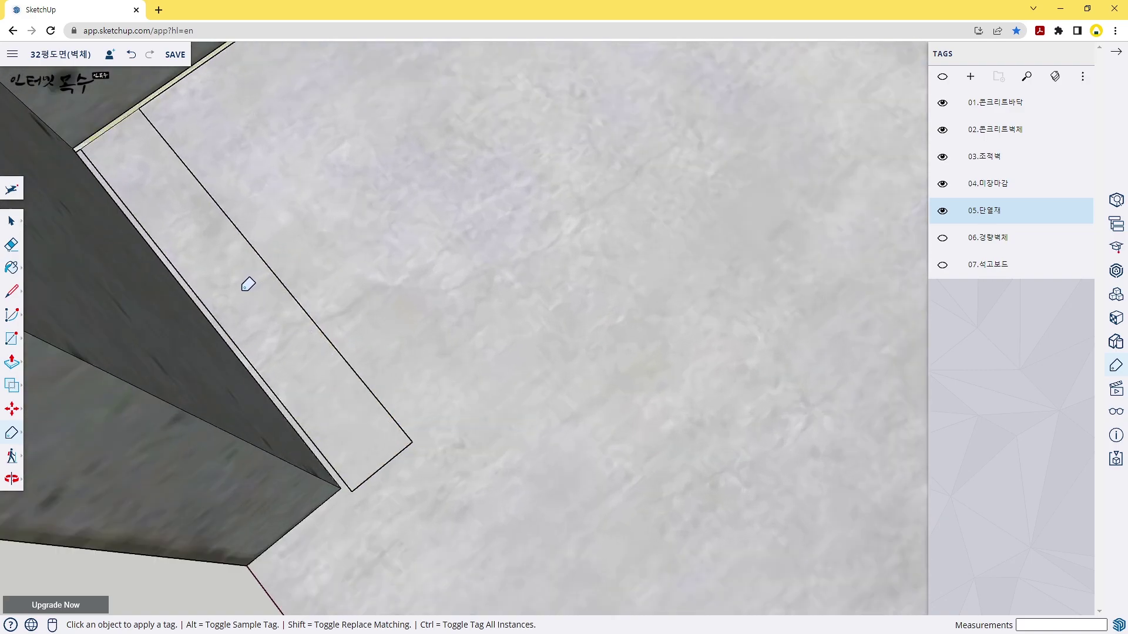
pyautogui.scroll(-3, 241, 247)
pyautogui.scroll(-2, 243, 235)
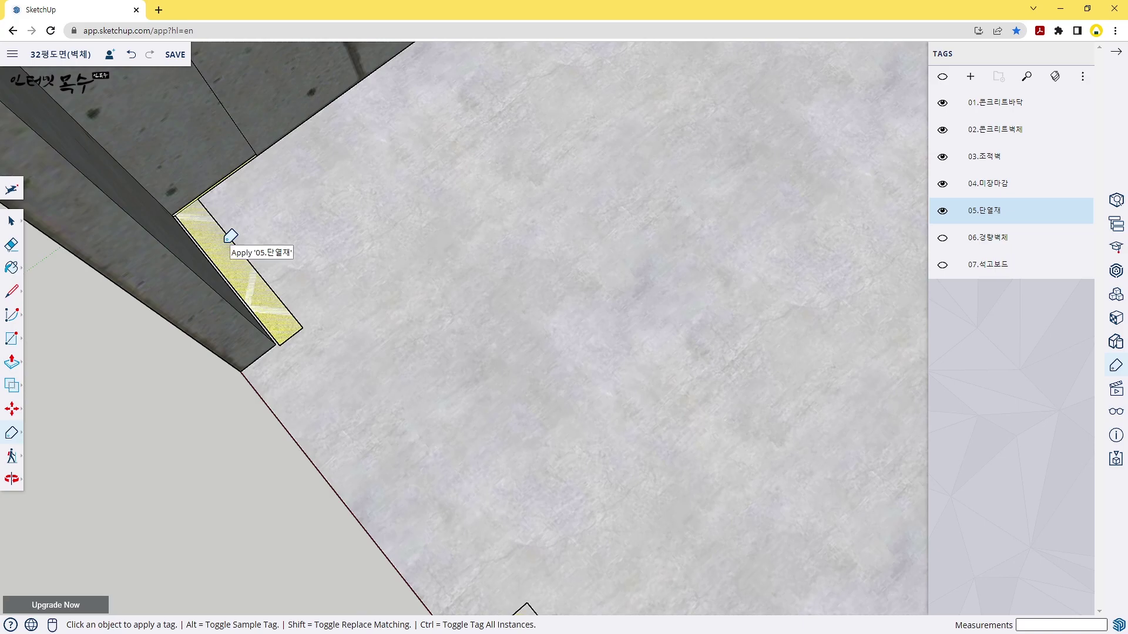
pyautogui.scroll(3, 397, 403)
pyautogui.press('space')
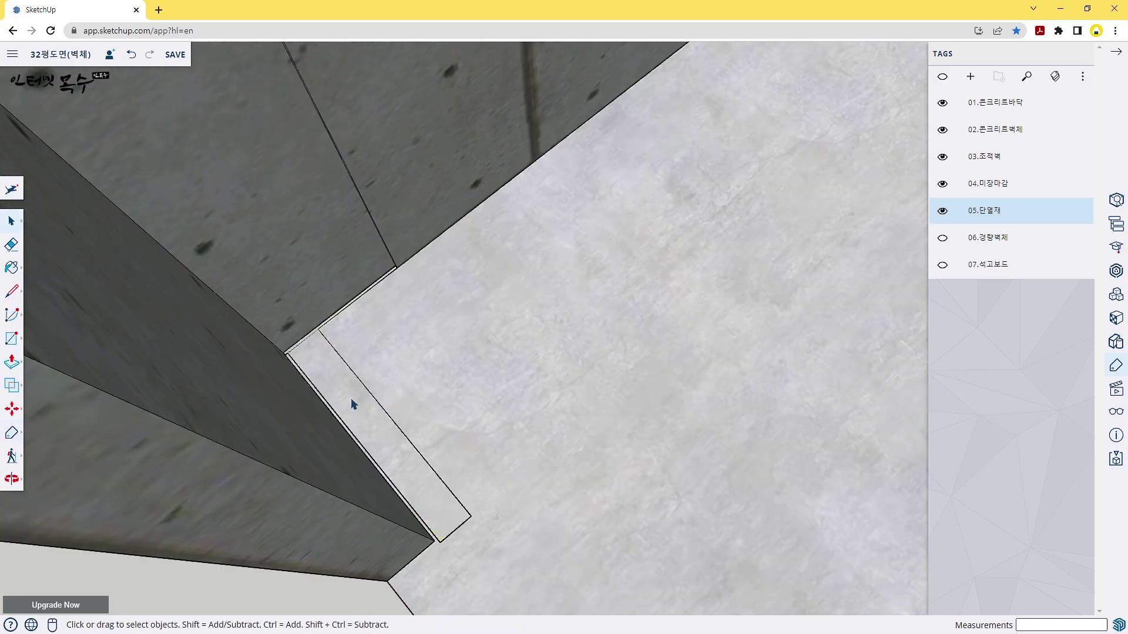
pyautogui.click(351, 400)
pyautogui.scroll(2, 346, 398)
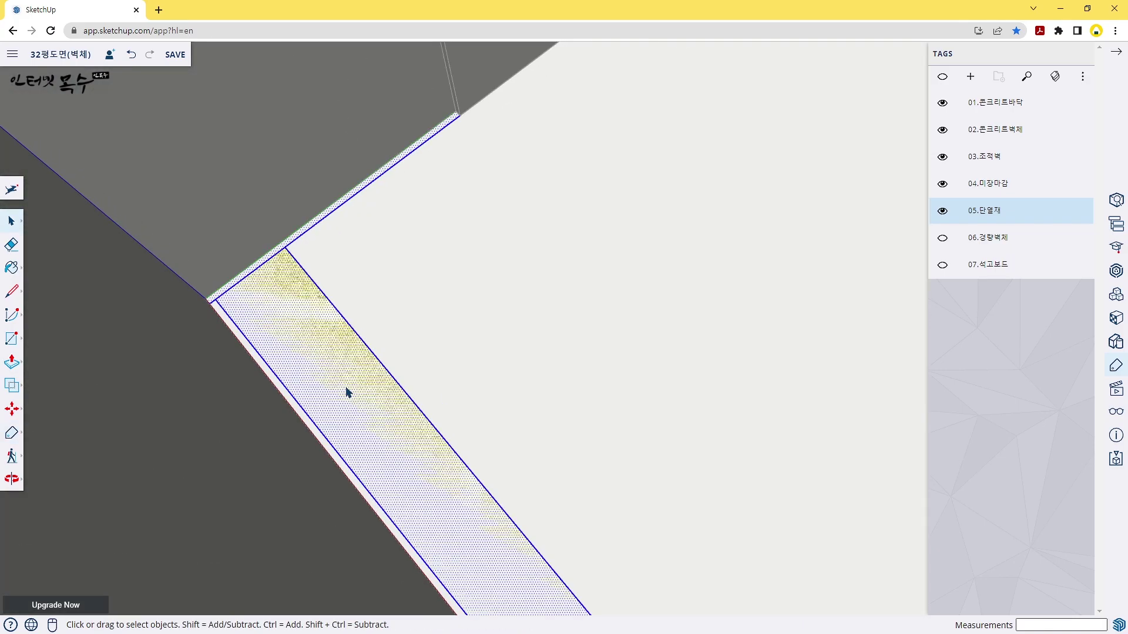
pyautogui.scroll(1, 302, 285)
pyautogui.scroll(-1, 410, 283)
pyautogui.scroll(-3, 409, 282)
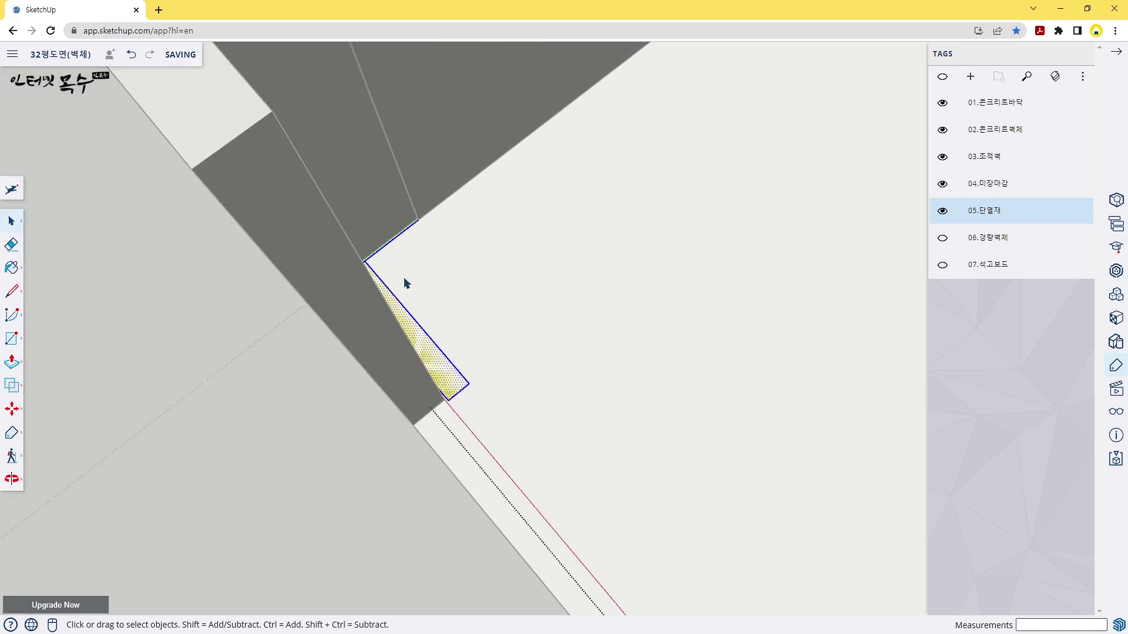
pyautogui.moveTo(365, 202)
pyautogui.mouseDown(button='middle')
pyautogui.moveTo(390, 412)
pyautogui.moveTo(408, 386)
pyautogui.moveTo(381, 335)
pyautogui.moveTo(382, 297)
pyautogui.moveTo(344, 346)
pyautogui.mouseUp(button='middle')
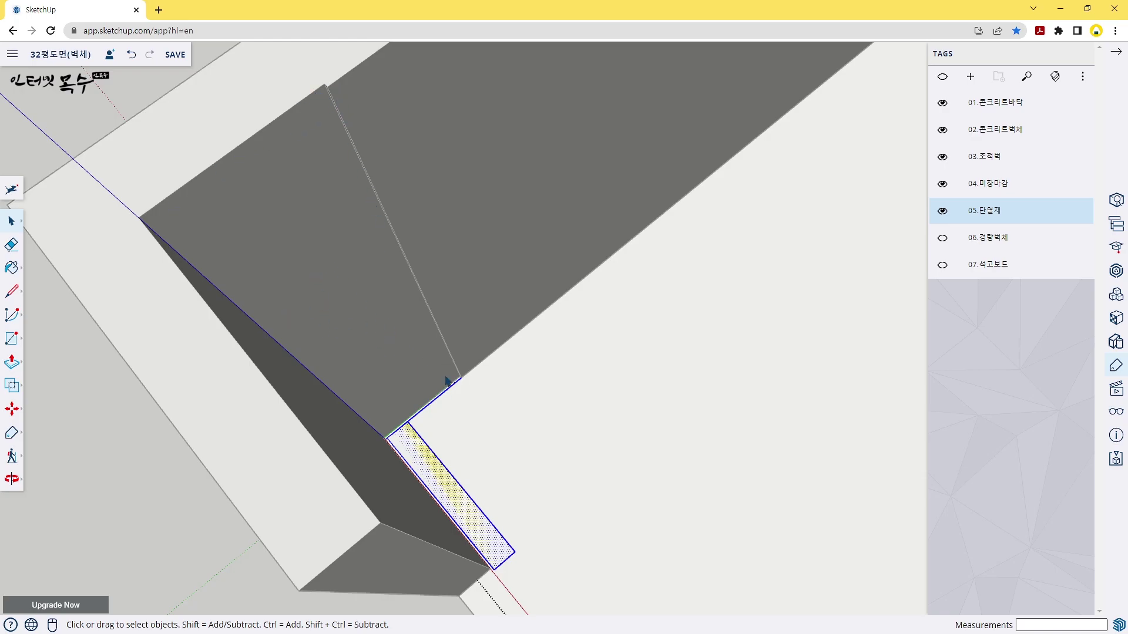
pyautogui.scroll(1, 458, 395)
pyautogui.scroll(1, 458, 395)
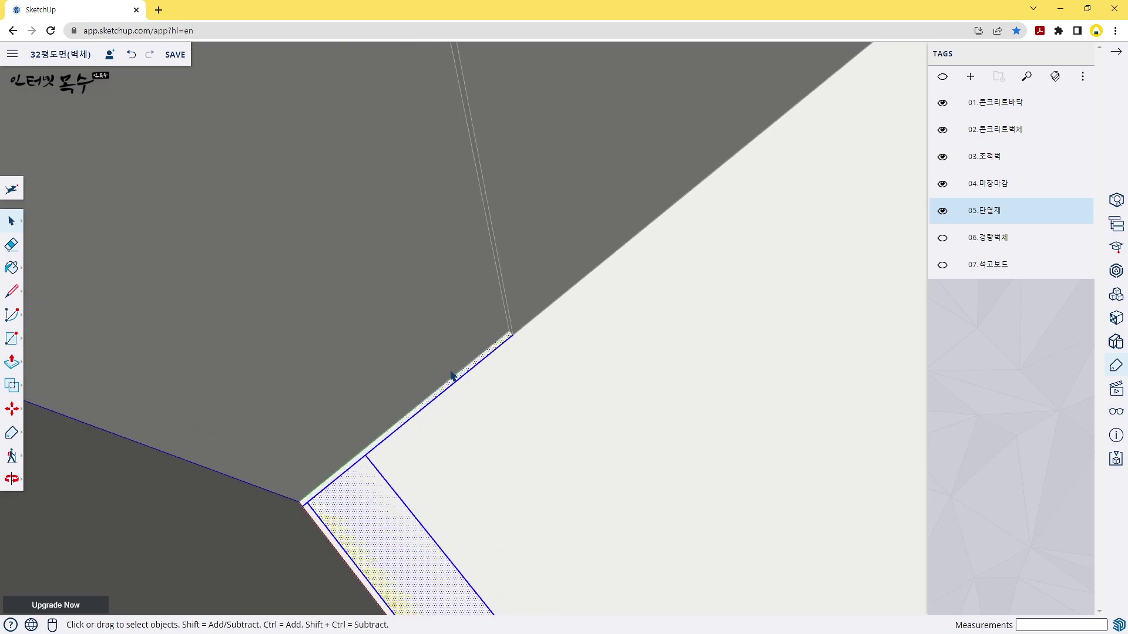
pyautogui.scroll(-1, 452, 376)
pyautogui.scroll(-1, 461, 377)
pyautogui.scroll(1, 455, 370)
pyautogui.scroll(-1, 452, 361)
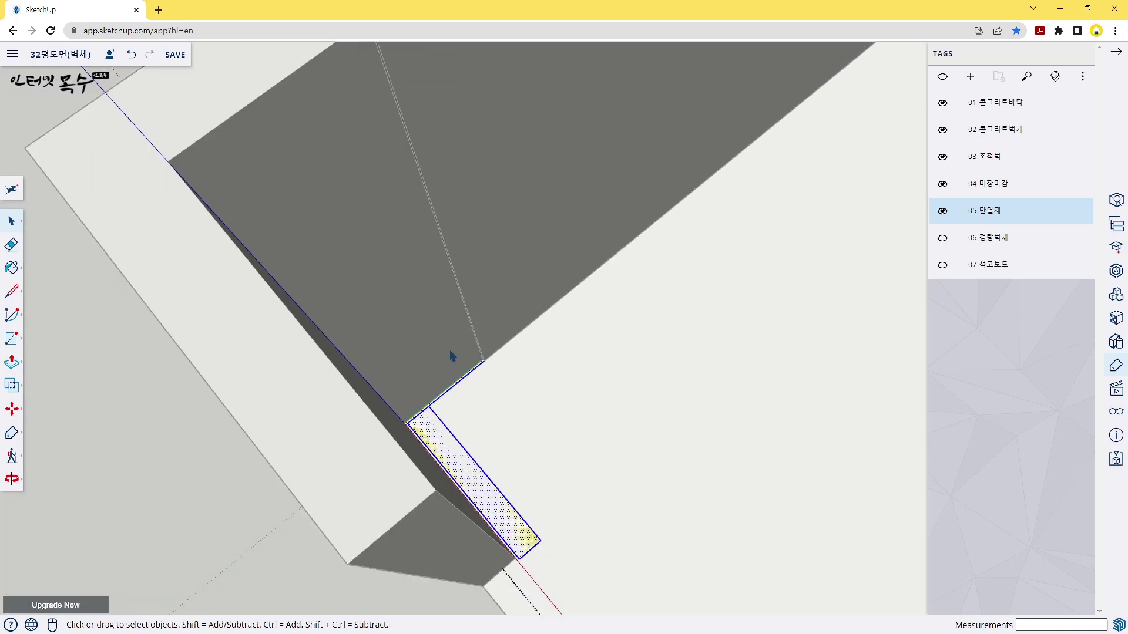
pyautogui.moveTo(428, 245); pyautogui.dragTo(432, 320, button='middle')
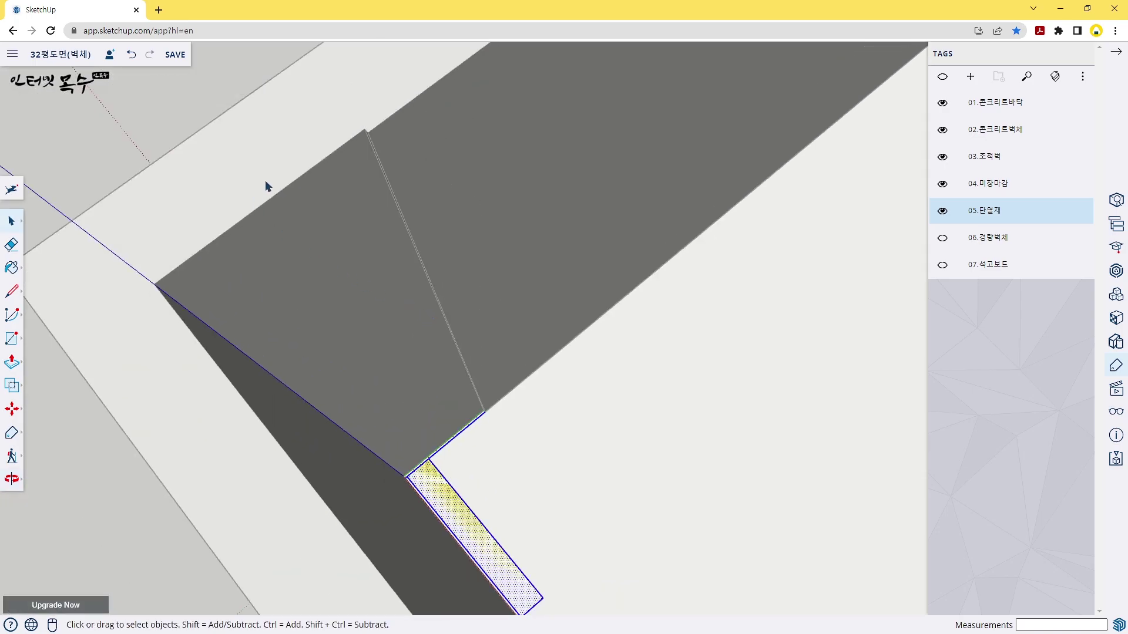
pyautogui.scroll(1, 463, 429)
pyautogui.scroll(-1, 467, 432)
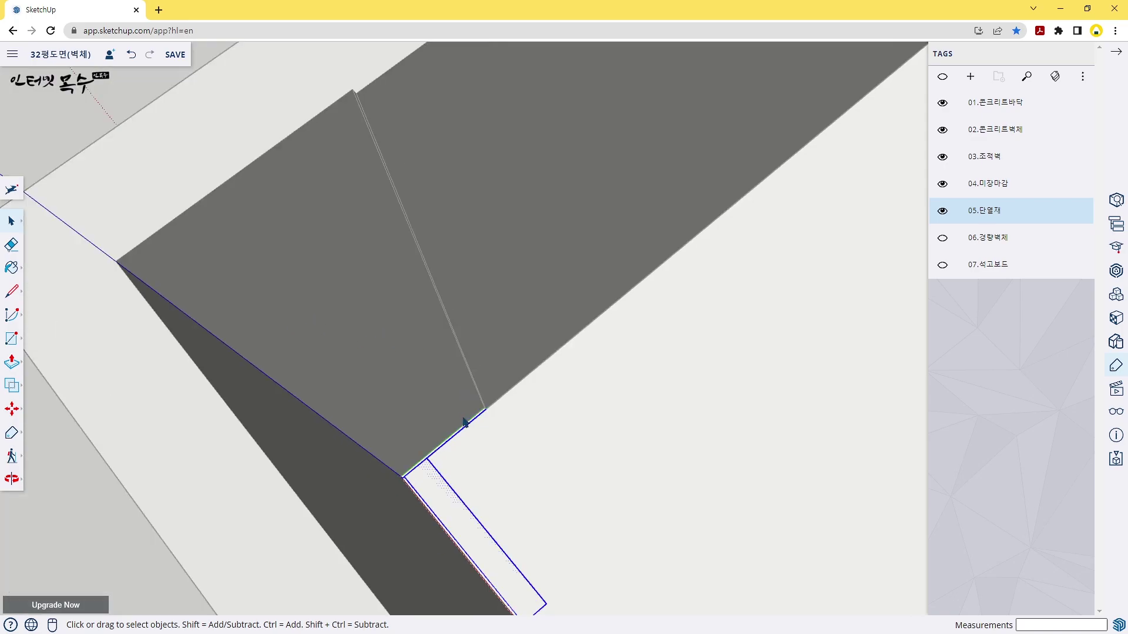
pyautogui.scroll(1, 467, 427)
pyautogui.moveTo(469, 429); pyautogui.dragTo(523, 426, button='middle')
pyautogui.scroll(2, 529, 425)
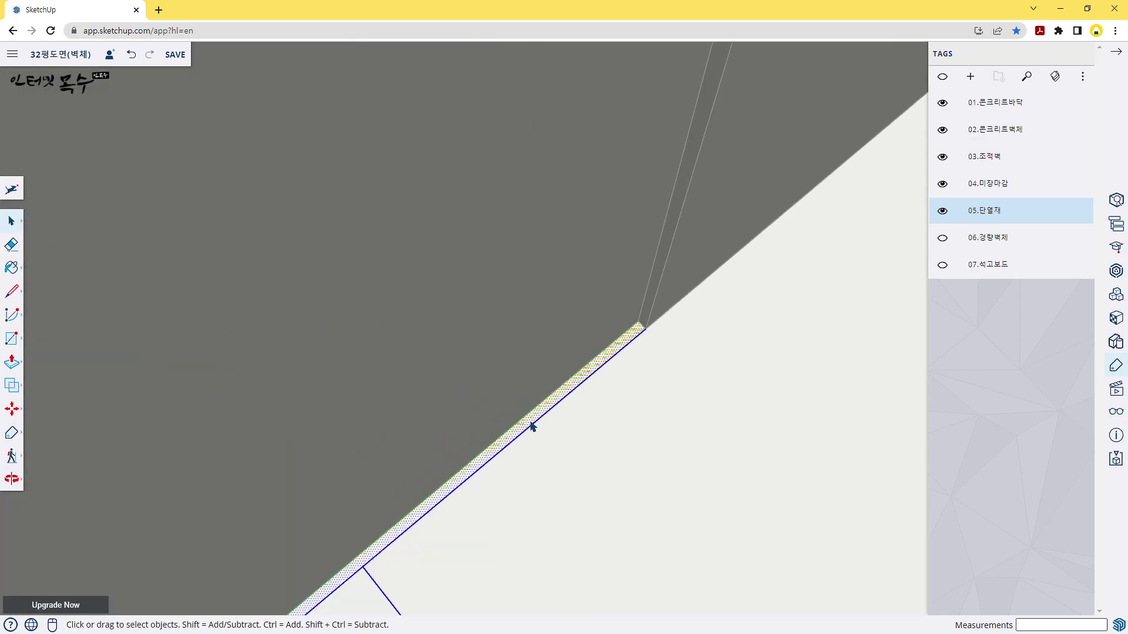
pyautogui.press('p')
# Cancel a zero-distance push/pull on an insulation face and orbit over the rooms
pyautogui.click(555, 406)
pyautogui.press('Escape')
pyautogui.scroll(-2, 558, 409)
pyautogui.scroll(-1, 558, 409)
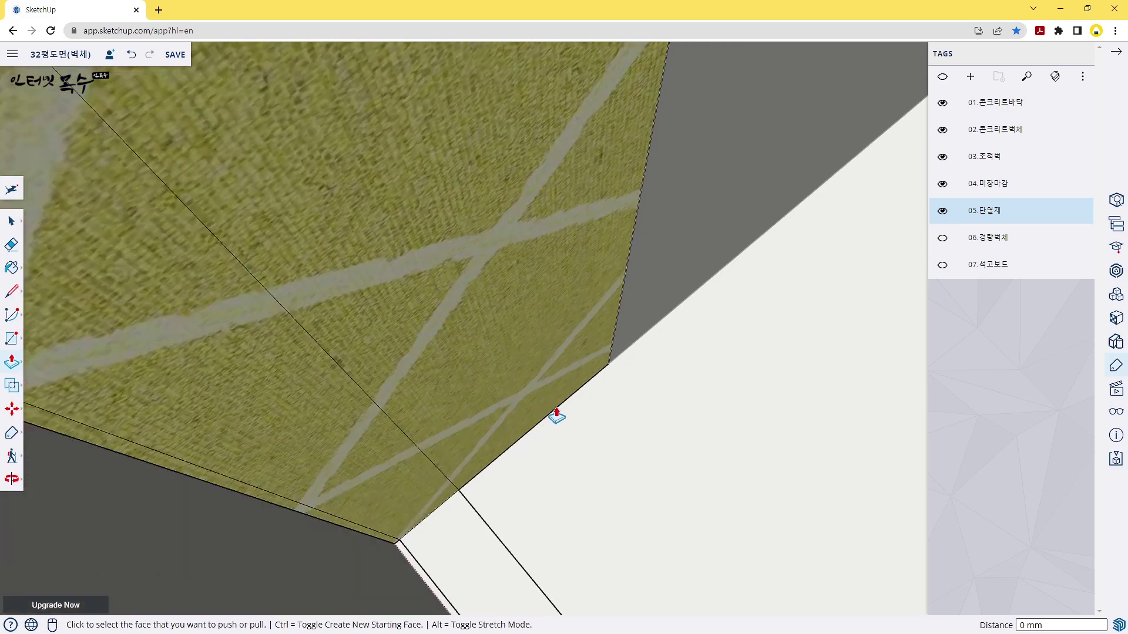
pyautogui.scroll(-2, 529, 353)
pyautogui.scroll(1, 518, 275)
pyautogui.moveTo(548, 282)
pyautogui.mouseDown(button='middle')
pyautogui.moveTo(445, 252)
pyautogui.moveTo(456, 256)
pyautogui.mouseUp(button='middle')
pyautogui.scroll(-1, 456, 256)
pyautogui.scroll(1, 465, 290)
pyautogui.scroll(1, 465, 312)
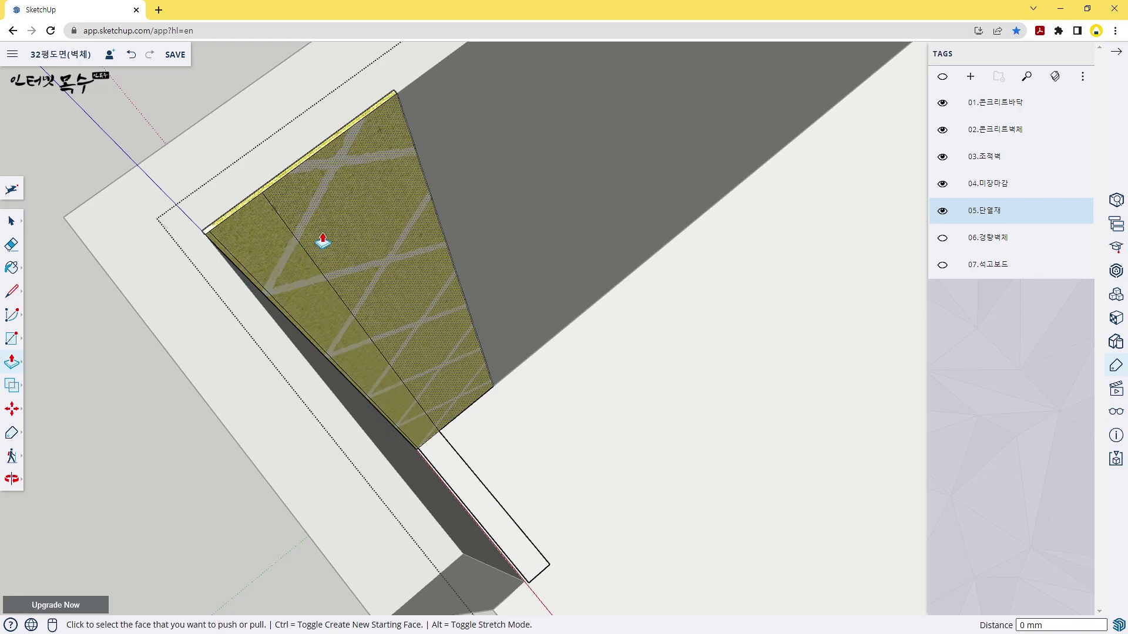
pyautogui.scroll(-1, 349, 240)
pyautogui.scroll(-1, 341, 257)
pyautogui.scroll(-1, 430, 332)
pyautogui.scroll(-2, 470, 346)
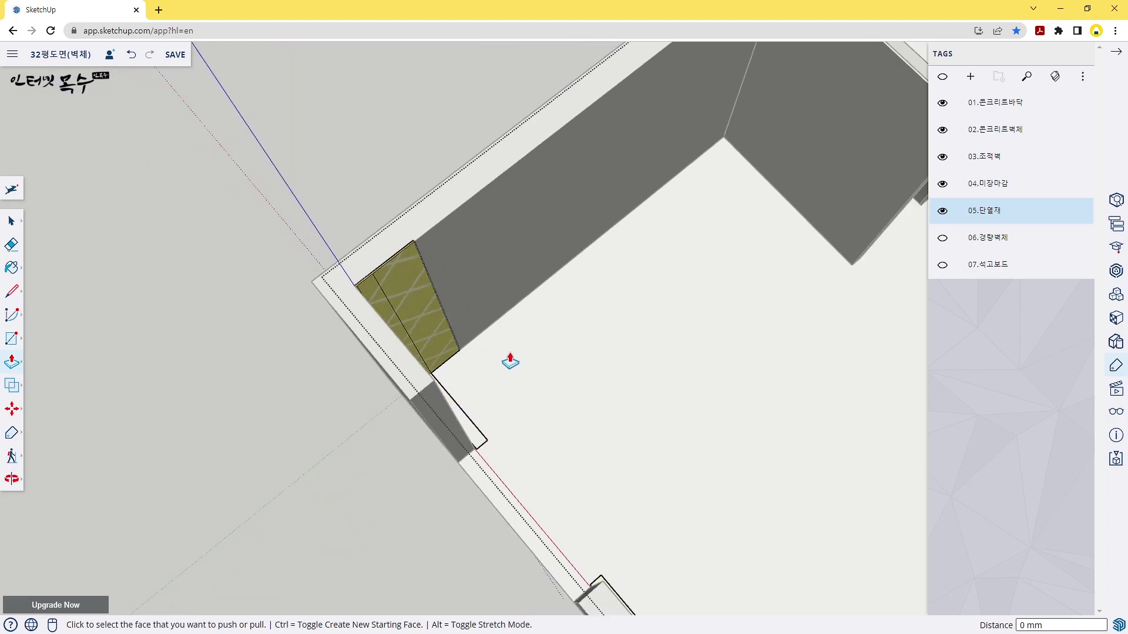
pyautogui.moveTo(617, 281)
pyautogui.mouseDown(button='middle')
pyautogui.moveTo(453, 334)
pyautogui.moveTo(543, 261)
pyautogui.mouseUp(button='middle')
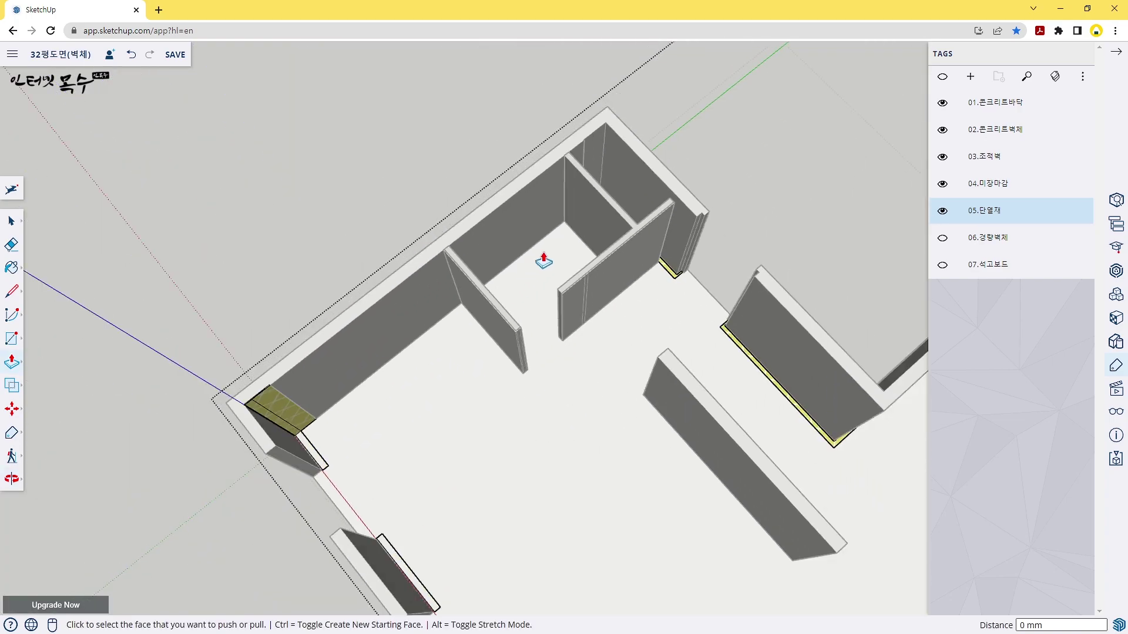
pyautogui.moveTo(612, 222)
pyautogui.mouseDown(button='middle')
pyautogui.moveTo(635, 294)
pyautogui.moveTo(615, 331)
pyautogui.mouseUp(button='middle')
pyautogui.scroll(2, 611, 231)
pyautogui.scroll(2, 667, 209)
pyautogui.scroll(2, 660, 209)
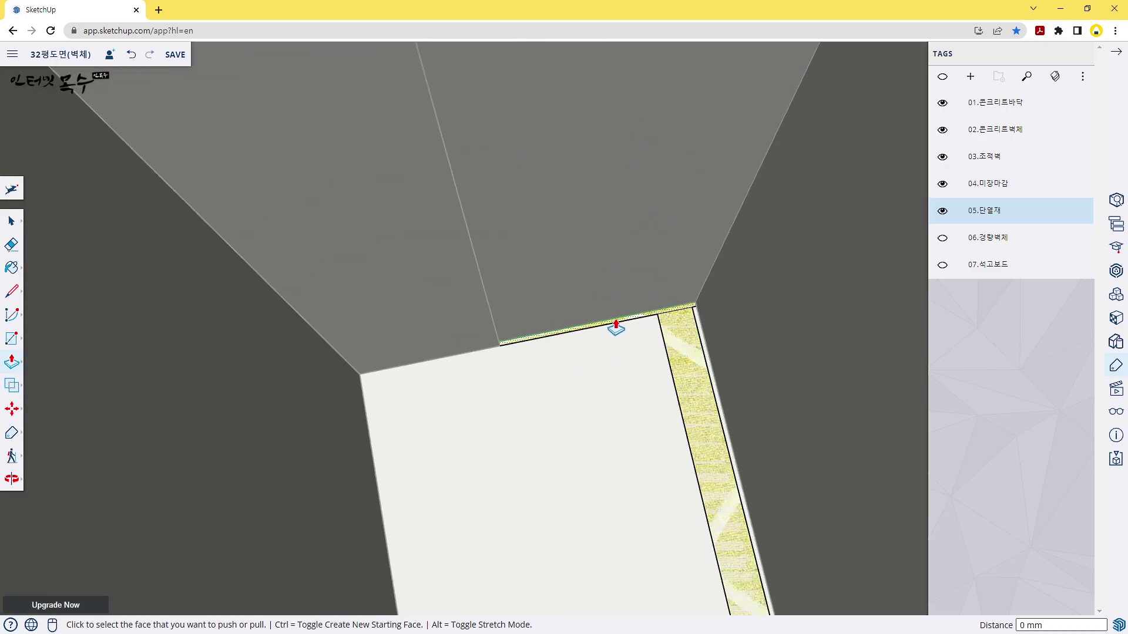
pyautogui.scroll(-2, 617, 320)
pyautogui.scroll(-5, 620, 306)
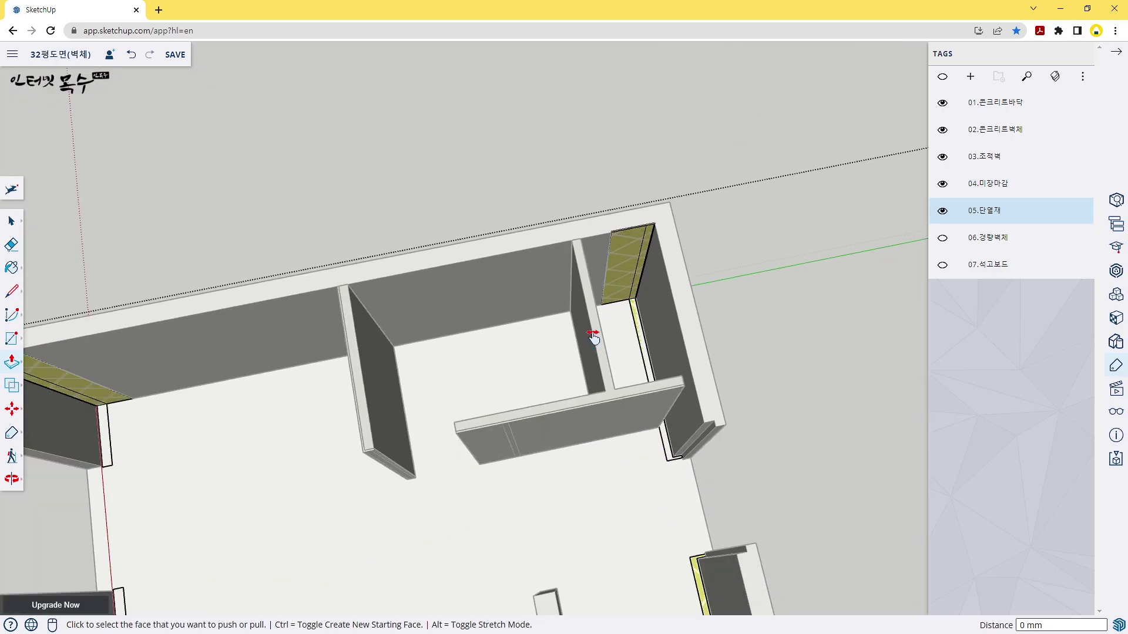
pyautogui.scroll(-3, 593, 336)
pyautogui.scroll(-3, 559, 214)
# Orbit around the wall corners to locate the yellow insulation strips beside the concrete walls
pyautogui.moveTo(523, 339)
pyautogui.mouseDown(button='middle')
pyautogui.moveTo(514, 335)
pyautogui.moveTo(554, 392)
pyautogui.moveTo(429, 139)
pyautogui.mouseUp(button='middle')
pyautogui.scroll(5, 434, 333)
pyautogui.moveTo(433, 333); pyautogui.dragTo(260, 356, button='middle')
pyautogui.scroll(2, 265, 295)
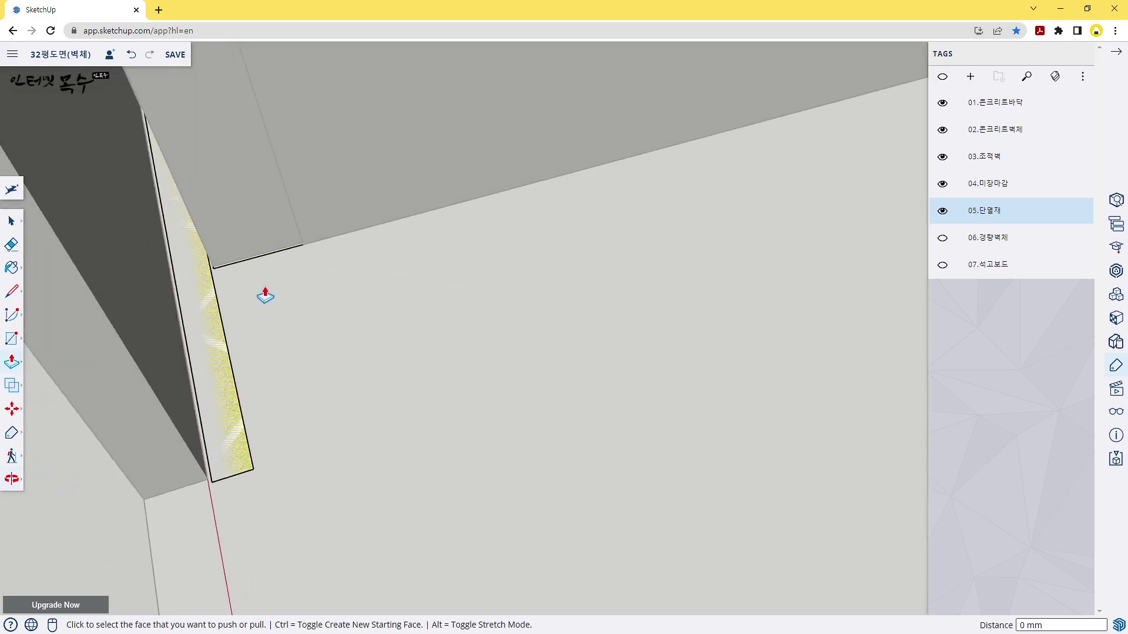
pyautogui.scroll(3, 262, 271)
pyautogui.scroll(2, 254, 229)
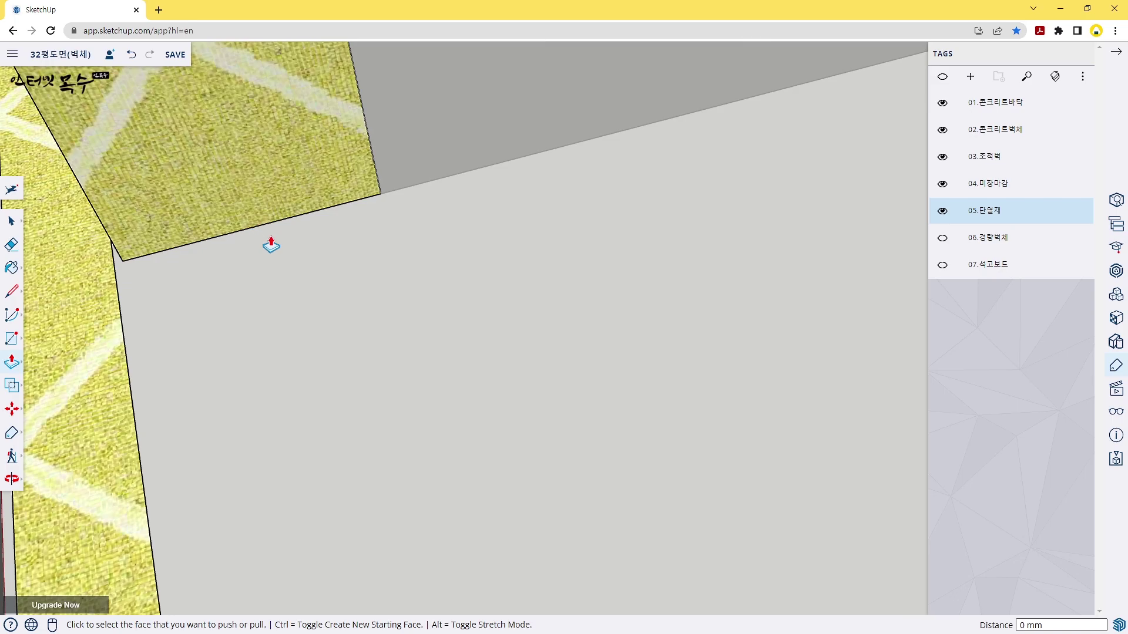
pyautogui.scroll(-3, 345, 237)
pyautogui.moveTo(345, 237)
pyautogui.mouseDown(button='middle')
pyautogui.moveTo(201, 211)
pyautogui.moveTo(203, 265)
pyautogui.mouseUp(button='middle')
pyautogui.scroll(3, 669, 306)
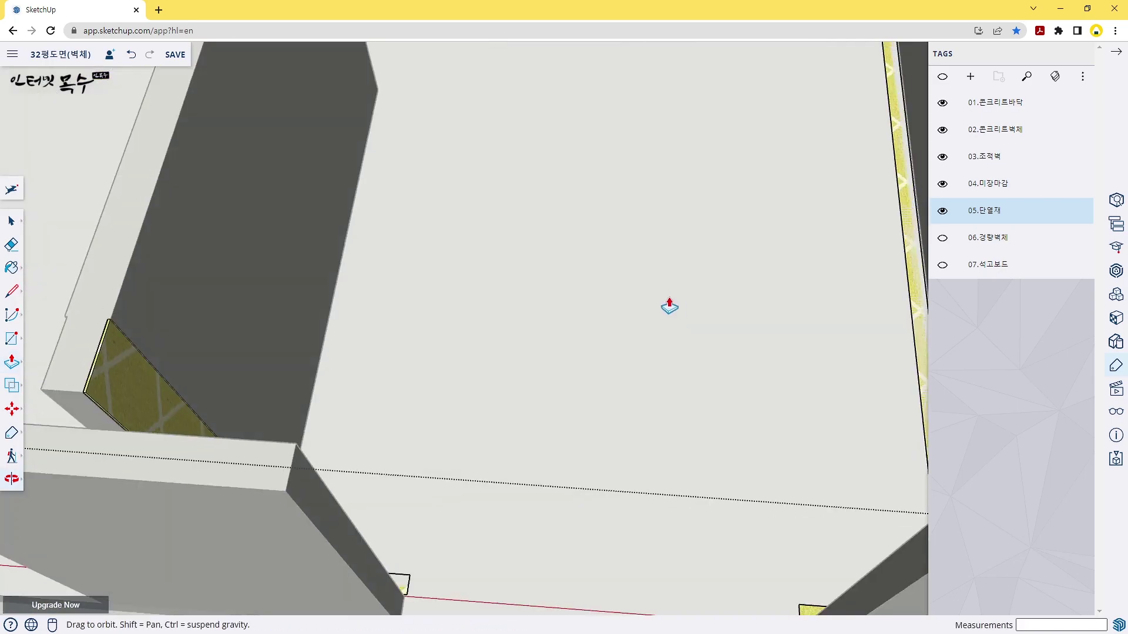
pyautogui.scroll(-5, 360, 376)
pyautogui.moveTo(202, 418); pyautogui.dragTo(669, 337, button='middle')
pyautogui.scroll(4, 630, 386)
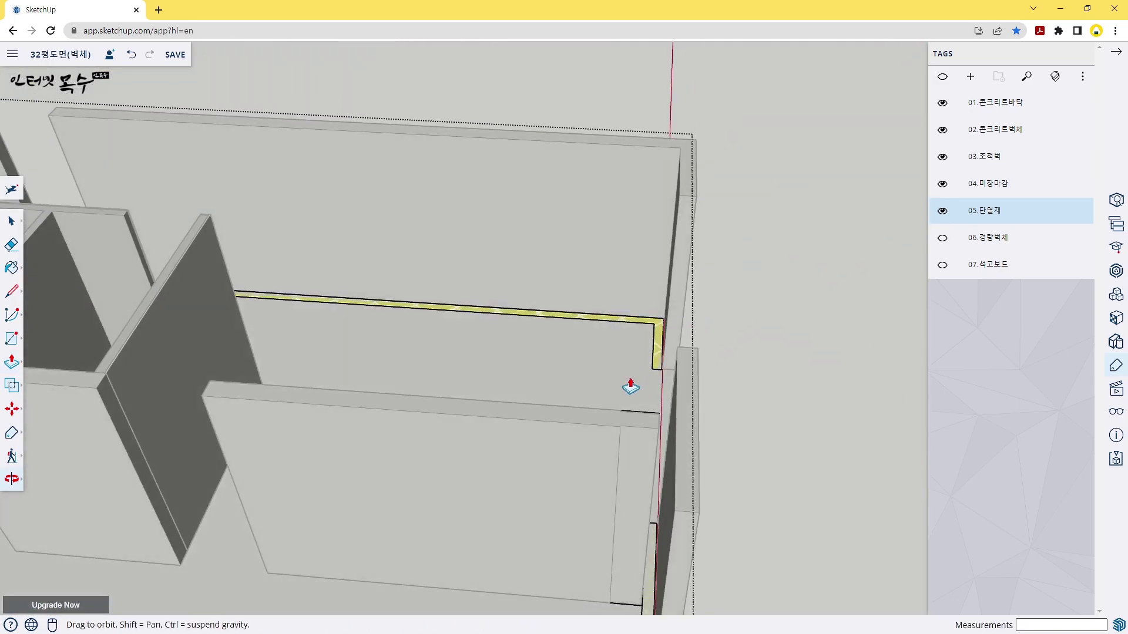
pyautogui.scroll(-2, 630, 386)
pyautogui.moveTo(601, 471); pyautogui.dragTo(519, 330, button='middle')
pyautogui.scroll(4, 550, 462)
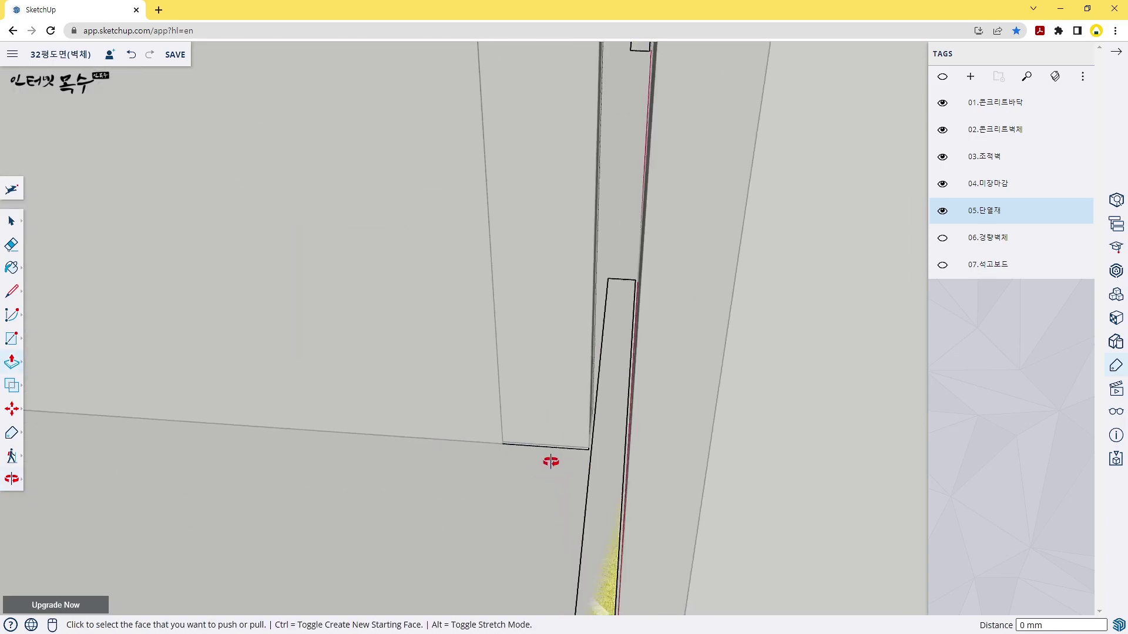
pyautogui.moveTo(550, 462); pyautogui.dragTo(551, 455, button='middle')
pyautogui.scroll(-2, 579, 390)
pyautogui.scroll(-3, 611, 314)
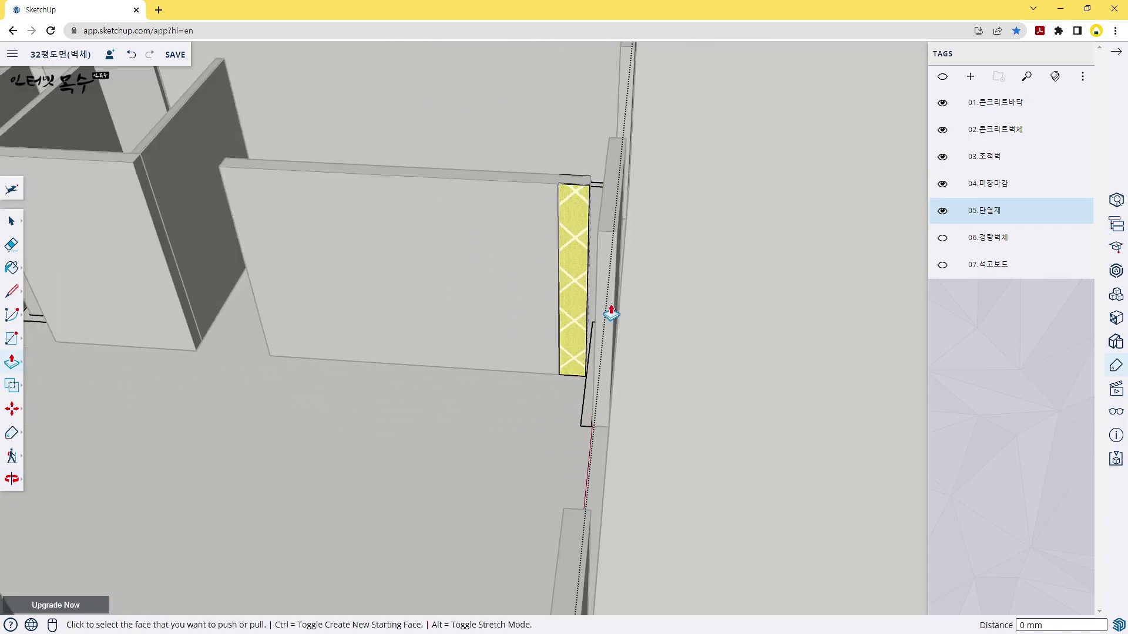
pyautogui.moveTo(611, 314)
pyautogui.mouseDown(button='middle')
pyautogui.moveTo(290, 338)
pyautogui.moveTo(292, 284)
pyautogui.moveTo(280, 353)
pyautogui.moveTo(221, 386)
pyautogui.mouseUp(button='middle')
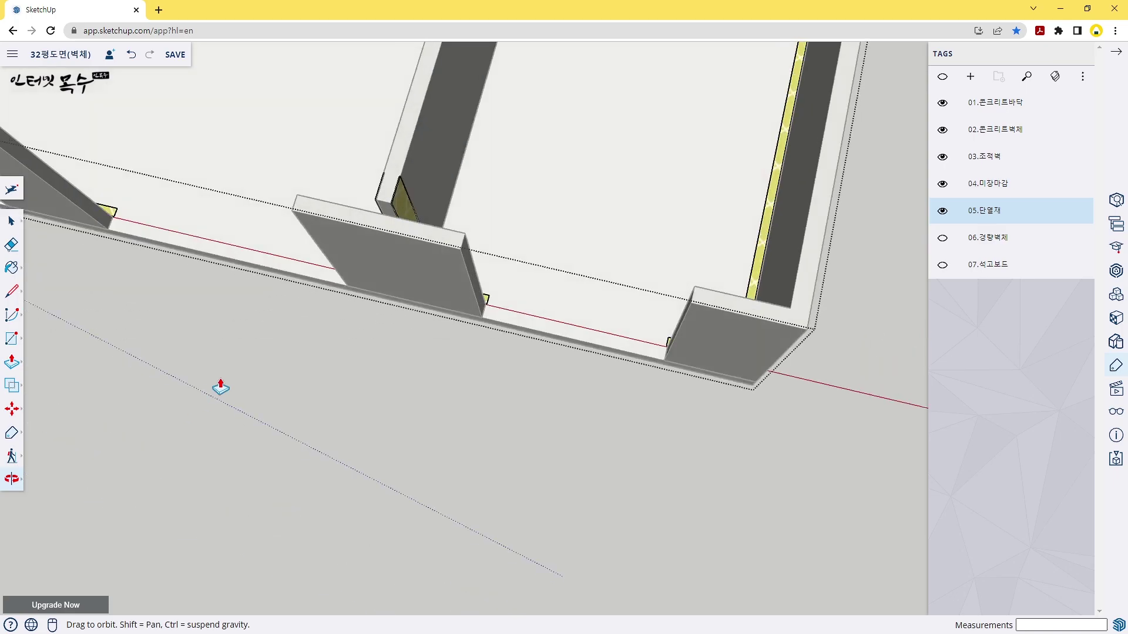
pyautogui.scroll(-3, 534, 222)
pyautogui.scroll(-2, 496, 196)
pyautogui.moveTo(495, 196)
pyautogui.mouseDown(button='middle')
pyautogui.moveTo(599, 252)
pyautogui.moveTo(638, 342)
pyautogui.mouseUp(button='middle')
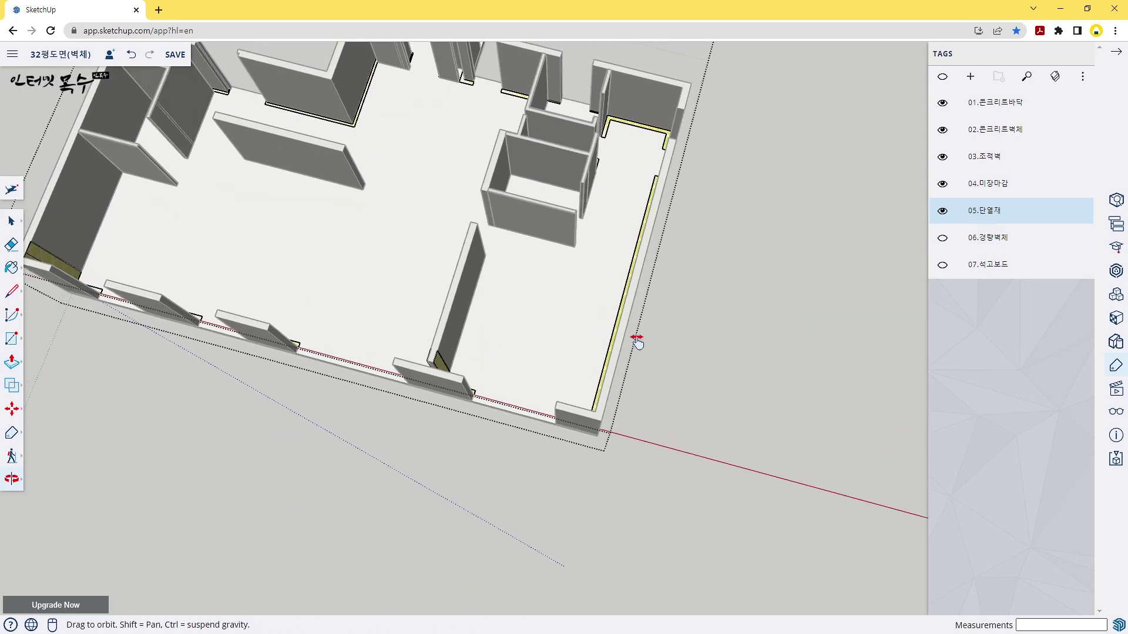
# Navigate to the wall corner and finish extruding its insulation face
pyautogui.scroll(2, 514, 355)
pyautogui.scroll(1, 511, 343)
pyautogui.scroll(3, 494, 400)
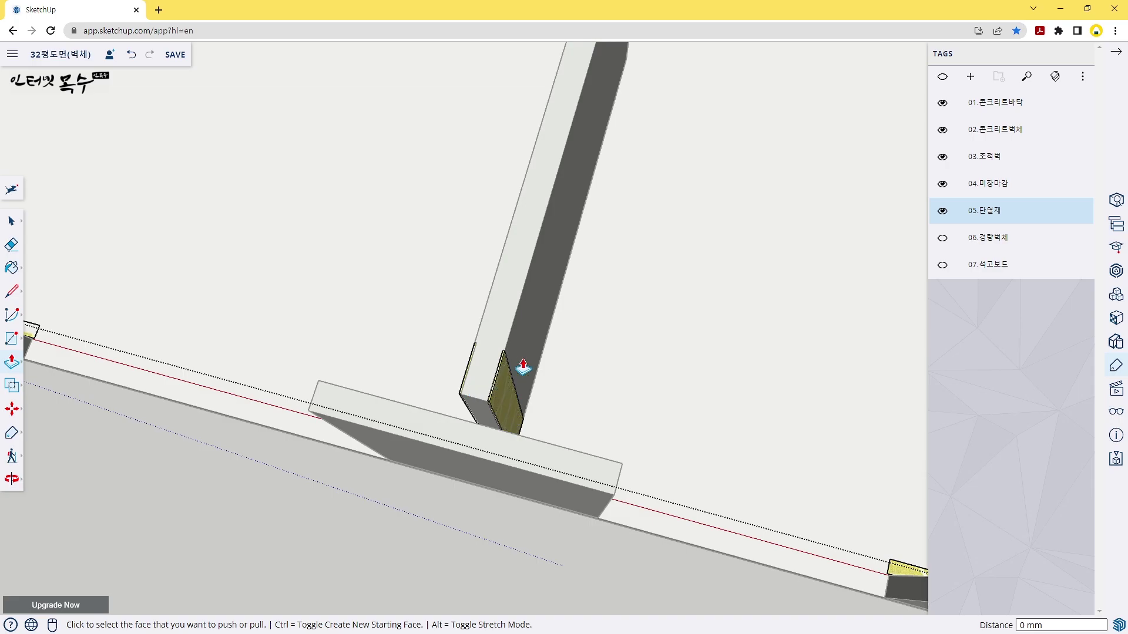
pyautogui.scroll(-3, 524, 365)
pyautogui.scroll(-1, 559, 329)
pyautogui.moveTo(558, 330)
pyautogui.mouseDown(button='middle')
pyautogui.moveTo(443, 279)
pyautogui.moveTo(106, 293)
pyautogui.mouseUp(button='middle')
pyautogui.scroll(-2, 559, 146)
pyautogui.moveTo(559, 146); pyautogui.dragTo(340, 322, button='middle')
pyautogui.scroll(1, 307, 214)
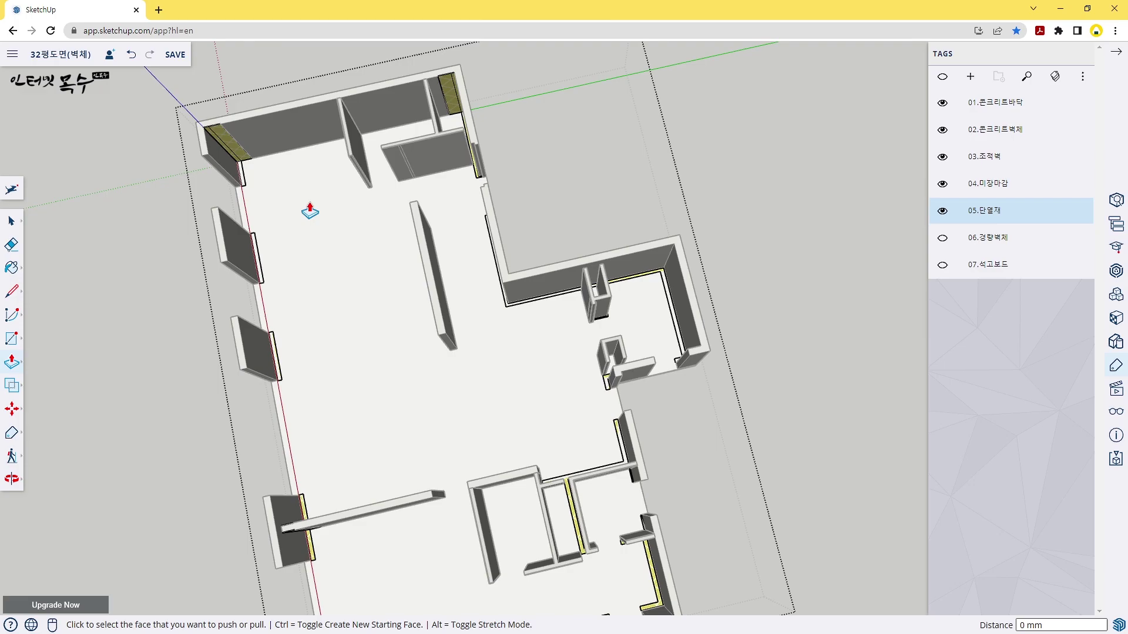
pyautogui.scroll(3, 244, 165)
pyautogui.scroll(2, 245, 165)
pyautogui.moveTo(230, 156); pyautogui.dragTo(382, 206, button='middle')
pyautogui.scroll(2, 387, 207)
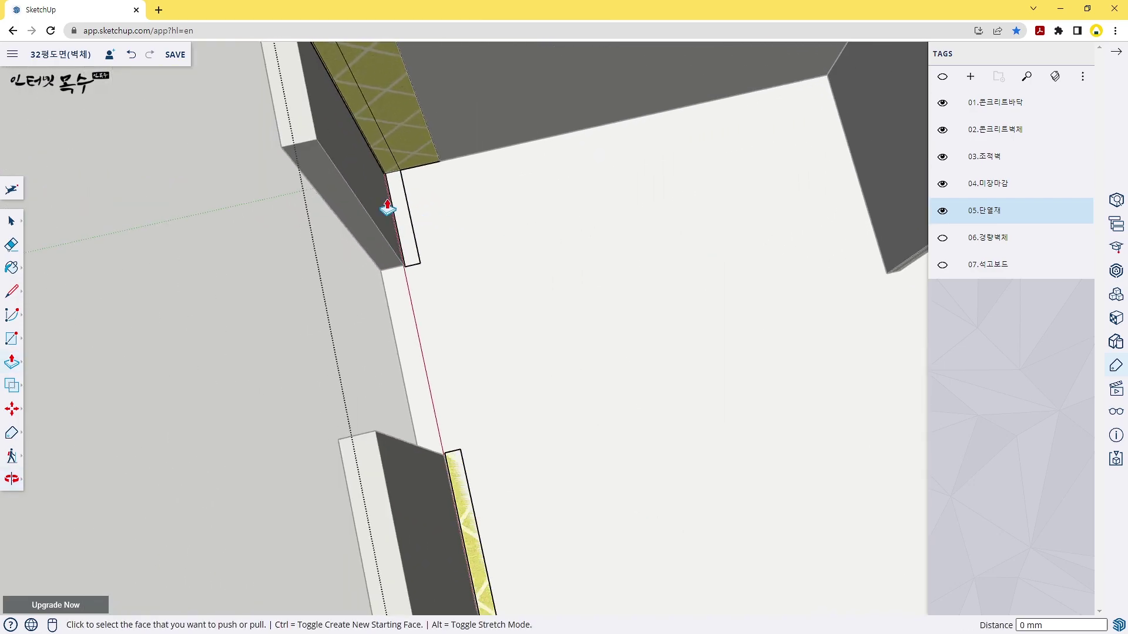
pyautogui.scroll(-3, 396, 214)
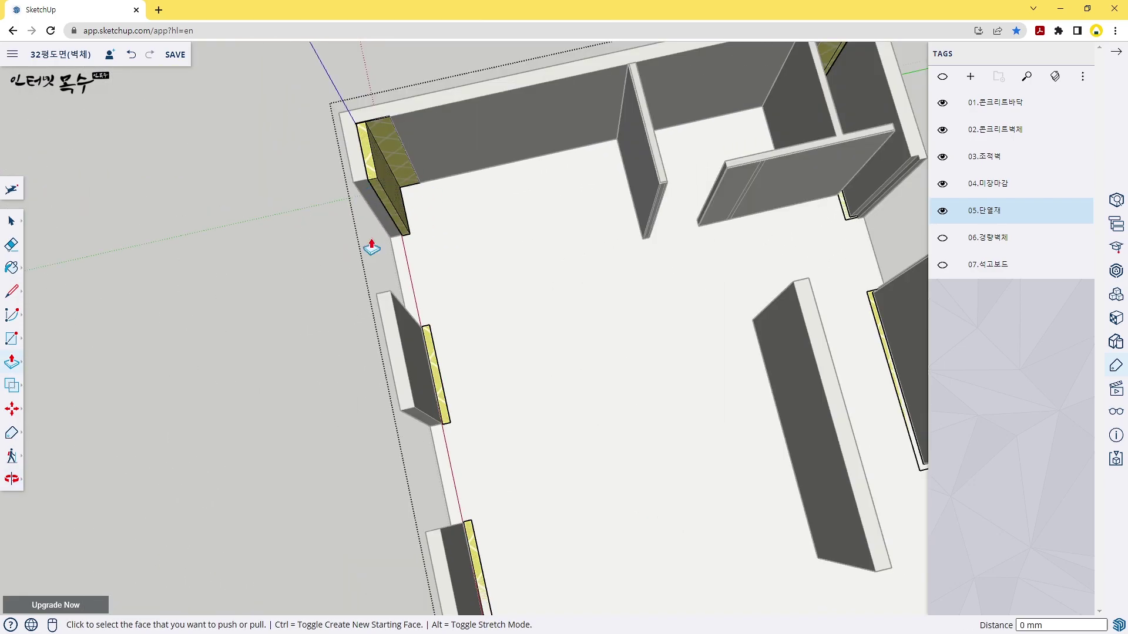
pyautogui.moveTo(497, 393)
pyautogui.mouseDown(button='middle')
pyautogui.moveTo(415, 244)
pyautogui.moveTo(371, 237)
pyautogui.mouseUp(button='middle')
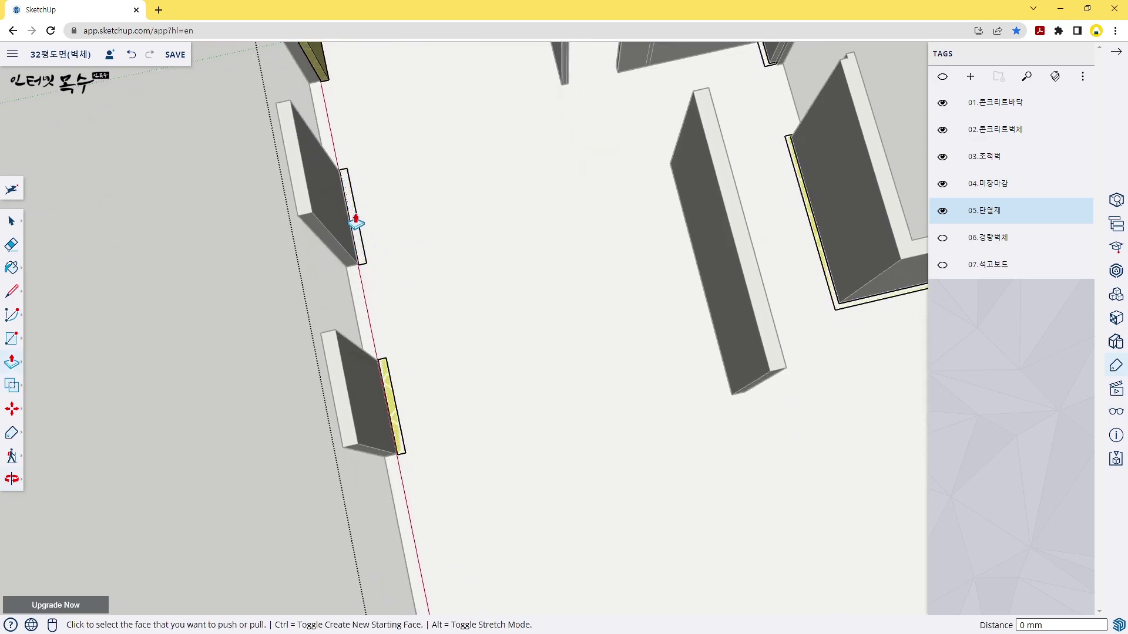
pyautogui.click(355, 222)
# Extrude the insulation layer beside the partition into a full-thickness layer
pyautogui.moveTo(493, 370)
pyautogui.mouseDown(button='middle')
pyautogui.moveTo(423, 211)
pyautogui.moveTo(357, 216)
pyautogui.mouseUp(button='middle')
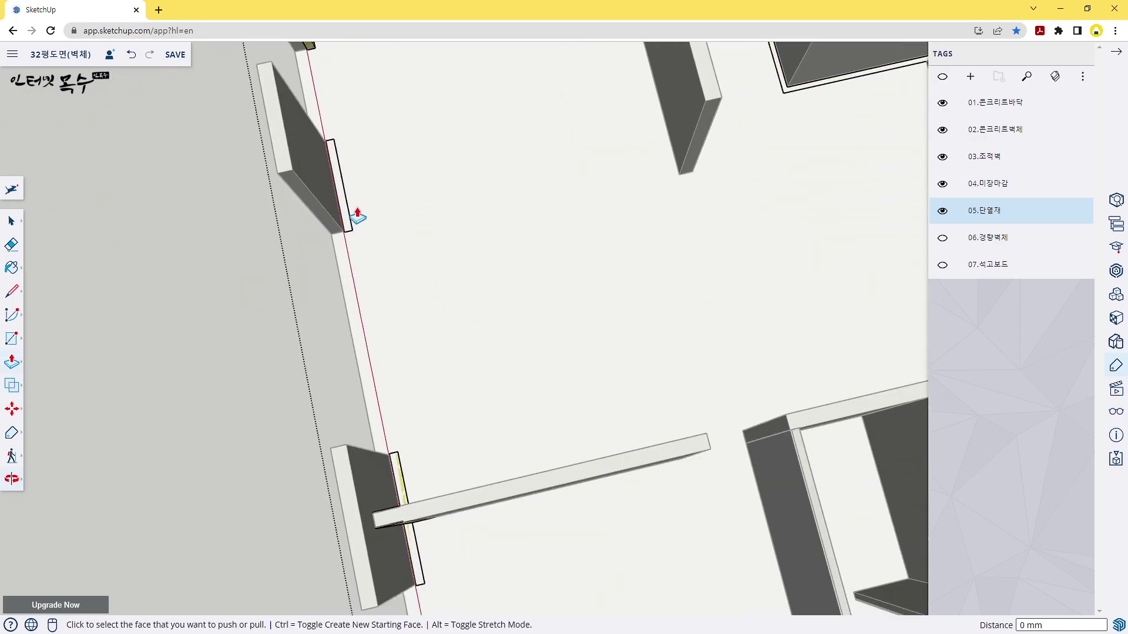
pyautogui.click(340, 191)
pyautogui.moveTo(480, 382)
pyautogui.mouseDown(button='middle')
pyautogui.moveTo(327, 264)
pyautogui.moveTo(349, 468)
pyautogui.mouseUp(button='middle')
pyautogui.click(347, 468)
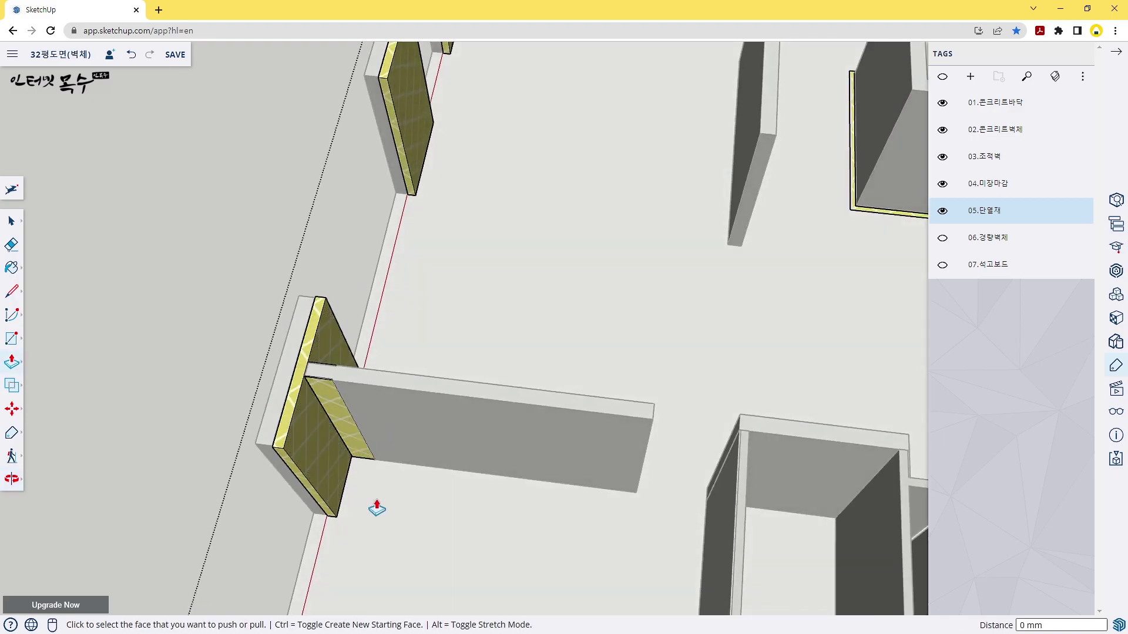
pyautogui.moveTo(378, 504)
pyautogui.mouseDown(button='middle')
pyautogui.moveTo(421, 385)
pyautogui.moveTo(360, 423)
pyautogui.moveTo(428, 325)
pyautogui.moveTo(432, 370)
pyautogui.mouseUp(button='middle')
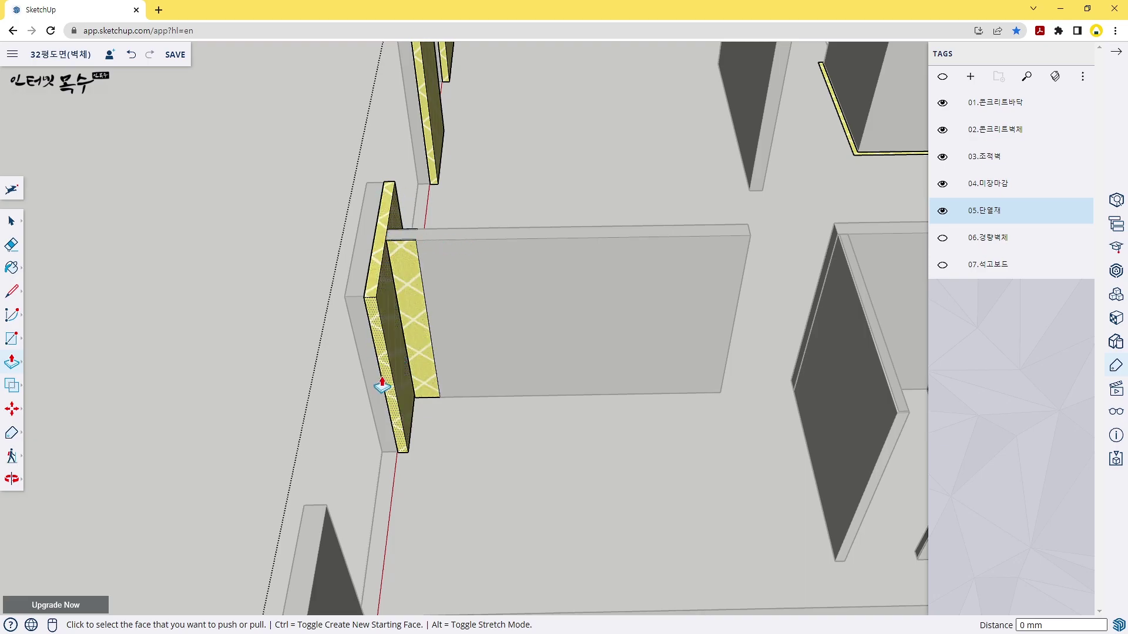
# Raise the next two insulation strips to full wall height
pyautogui.scroll(-5, 381, 376)
pyautogui.moveTo(433, 395); pyautogui.dragTo(421, 308, button='middle')
pyautogui.scroll(3, 421, 308)
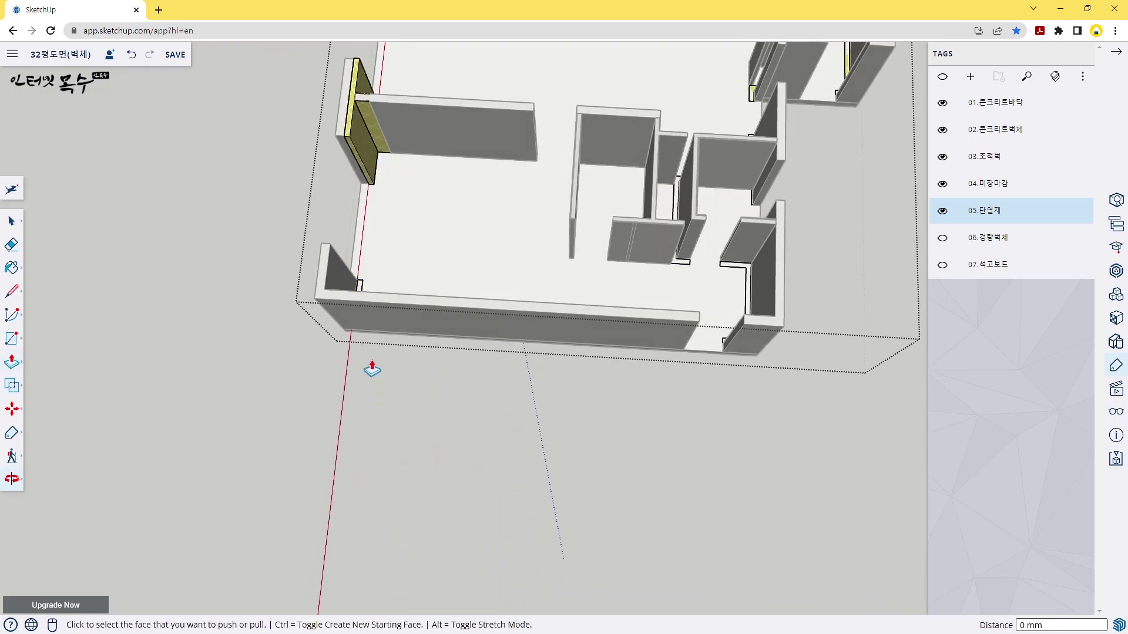
pyautogui.scroll(3, 372, 370)
pyautogui.scroll(3, 364, 302)
pyautogui.moveTo(342, 320); pyautogui.dragTo(342, 335, button='middle')
pyautogui.scroll(3, 364, 254)
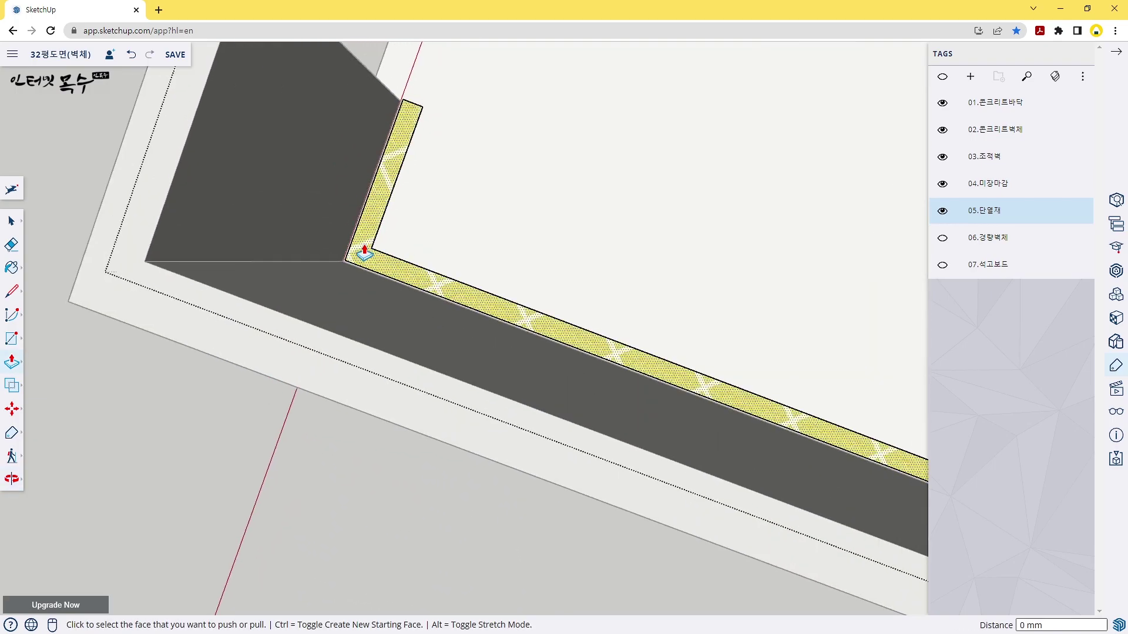
pyautogui.scroll(-2, 381, 280)
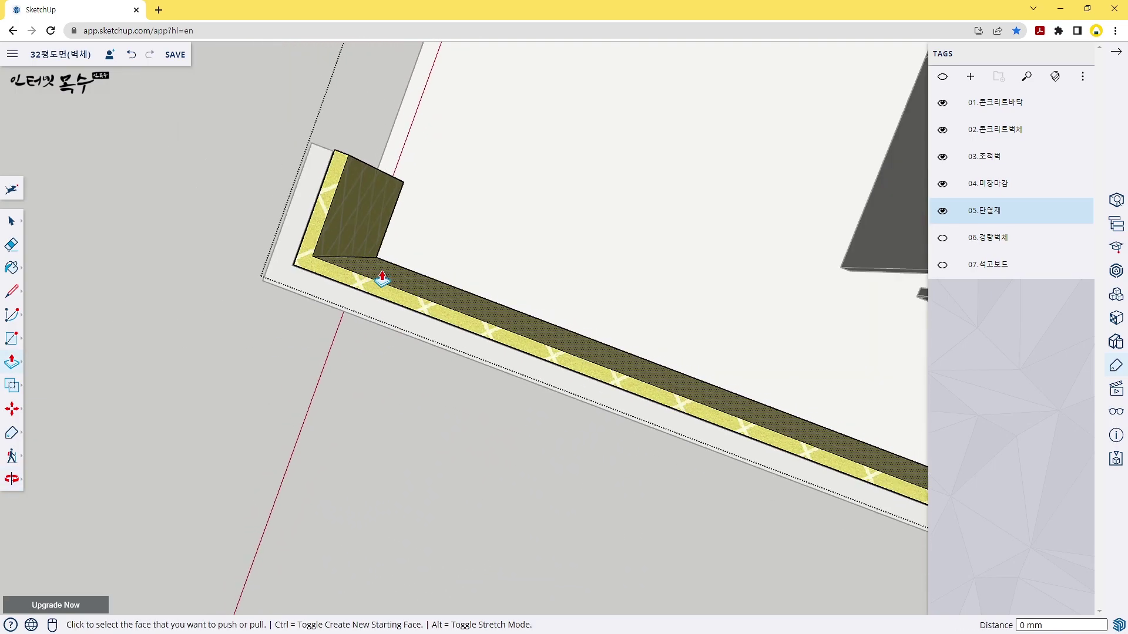
pyautogui.scroll(-3, 489, 293)
pyautogui.moveTo(547, 294)
pyautogui.mouseDown(button='middle')
pyautogui.moveTo(322, 282)
pyautogui.moveTo(406, 458)
pyautogui.moveTo(527, 358)
pyautogui.moveTo(420, 386)
pyautogui.moveTo(682, 449)
pyautogui.moveTo(666, 335)
pyautogui.moveTo(558, 352)
pyautogui.moveTo(730, 390)
pyautogui.mouseUp(button='middle')
pyautogui.scroll(3, 605, 252)
pyautogui.scroll(2, 602, 231)
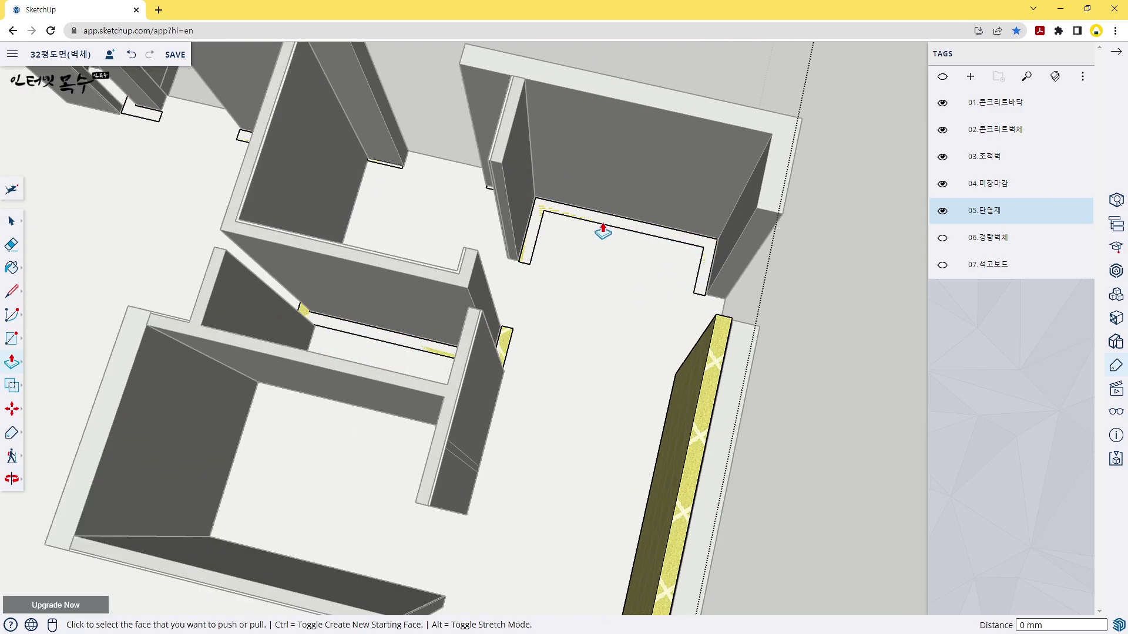
pyautogui.click(605, 226)
pyautogui.doubleClick(605, 226)
pyautogui.moveTo(586, 242); pyautogui.dragTo(499, 352, button='middle')
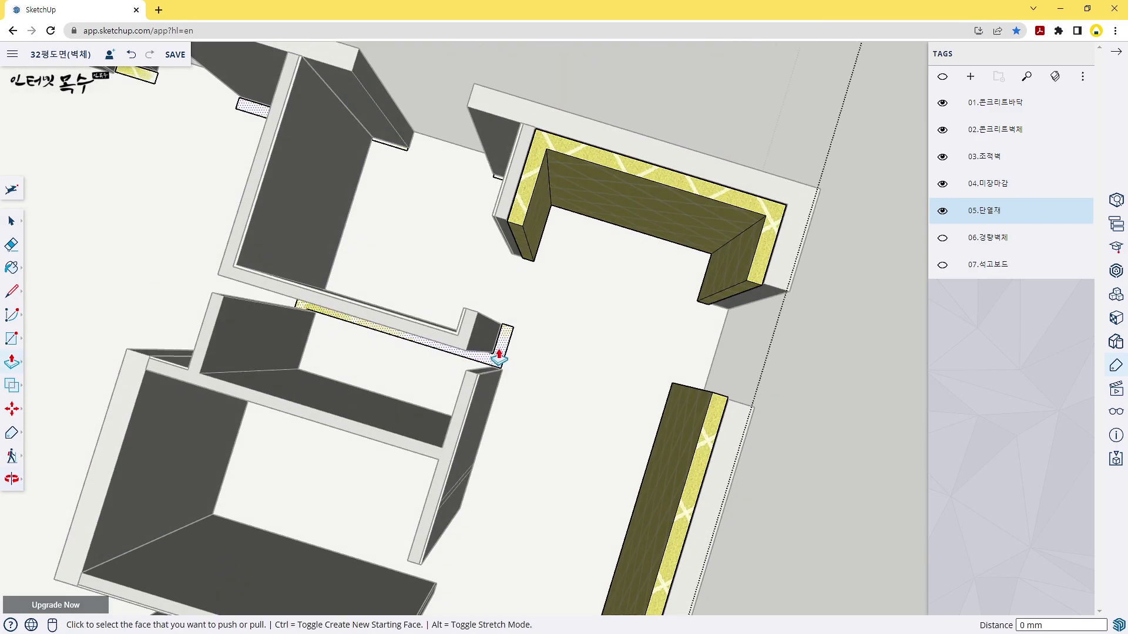
pyautogui.click(500, 353)
# Raise the small insulation face into a full-height insulated wall
pyautogui.scroll(-3, 422, 259)
pyautogui.scroll(3, 423, 223)
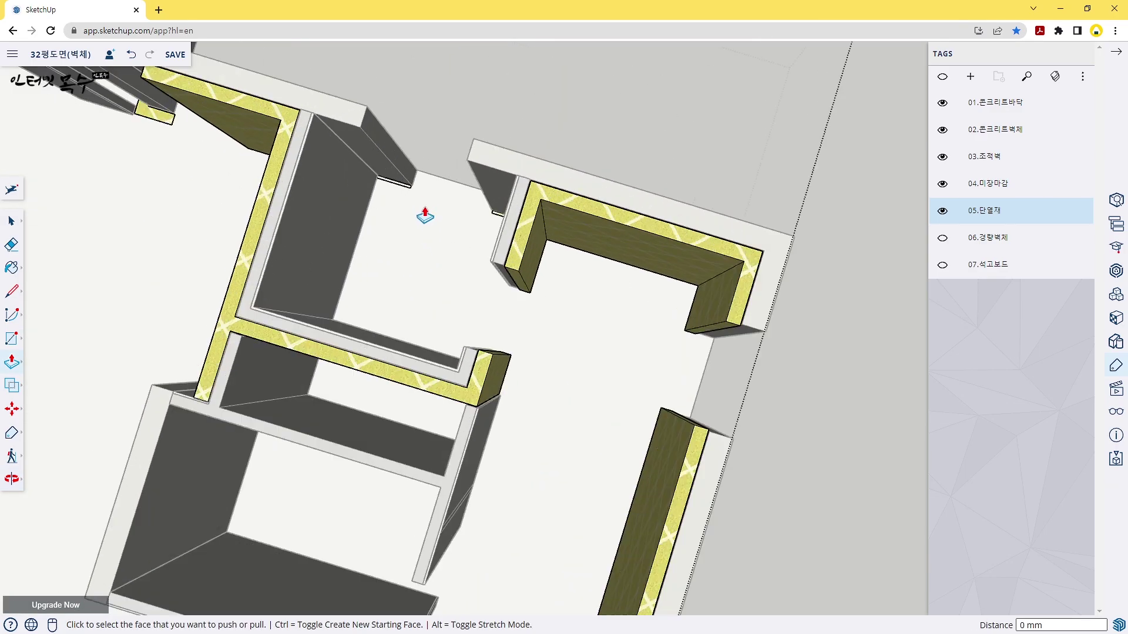
pyautogui.scroll(3, 434, 229)
pyautogui.moveTo(464, 259)
pyautogui.mouseDown(button='middle')
pyautogui.moveTo(546, 242)
pyautogui.moveTo(529, 239)
pyautogui.mouseUp(button='middle')
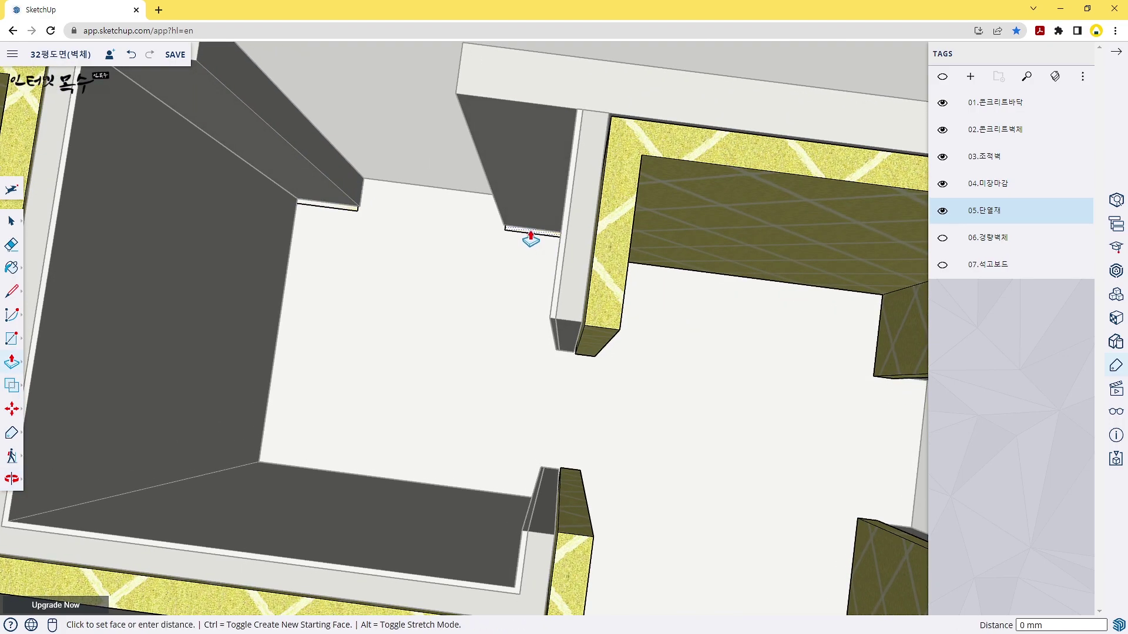
pyautogui.scroll(-3, 337, 235)
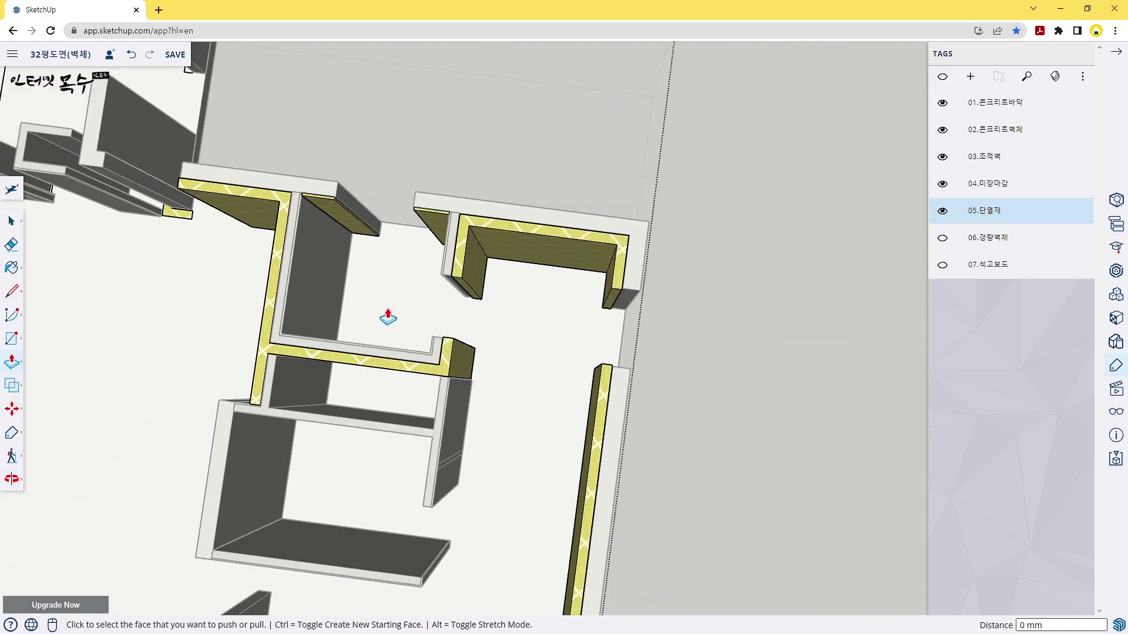
pyautogui.scroll(3, 382, 317)
pyautogui.moveTo(382, 317)
pyautogui.mouseDown(button='middle')
pyautogui.moveTo(538, 301)
pyautogui.moveTo(466, 250)
pyautogui.mouseUp(button='middle')
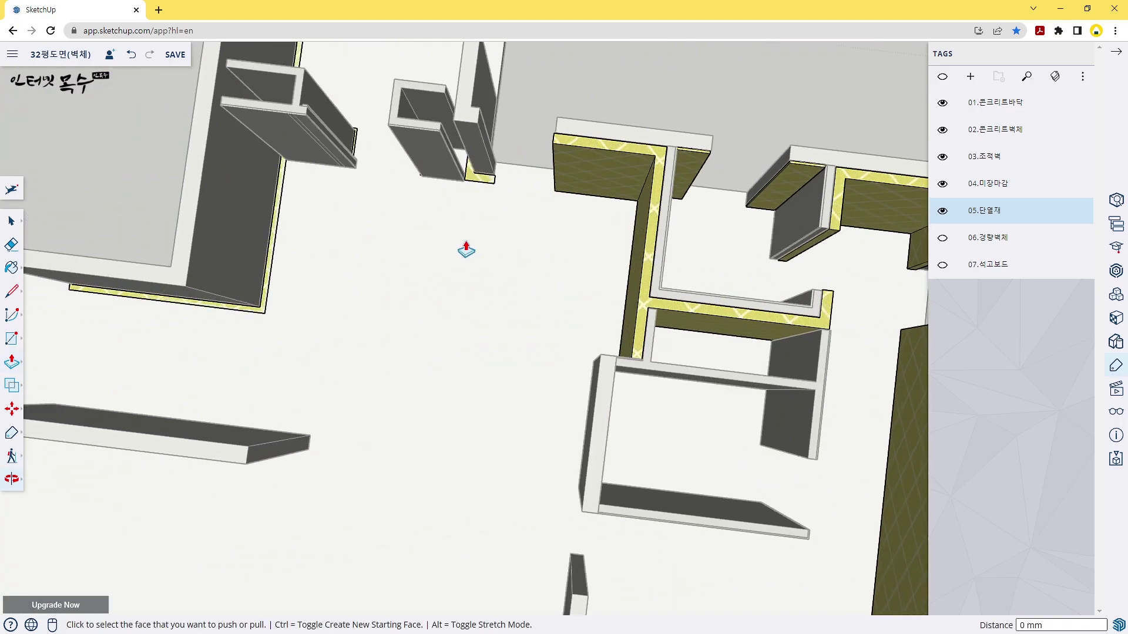
pyautogui.click(481, 182)
pyautogui.click(397, 174)
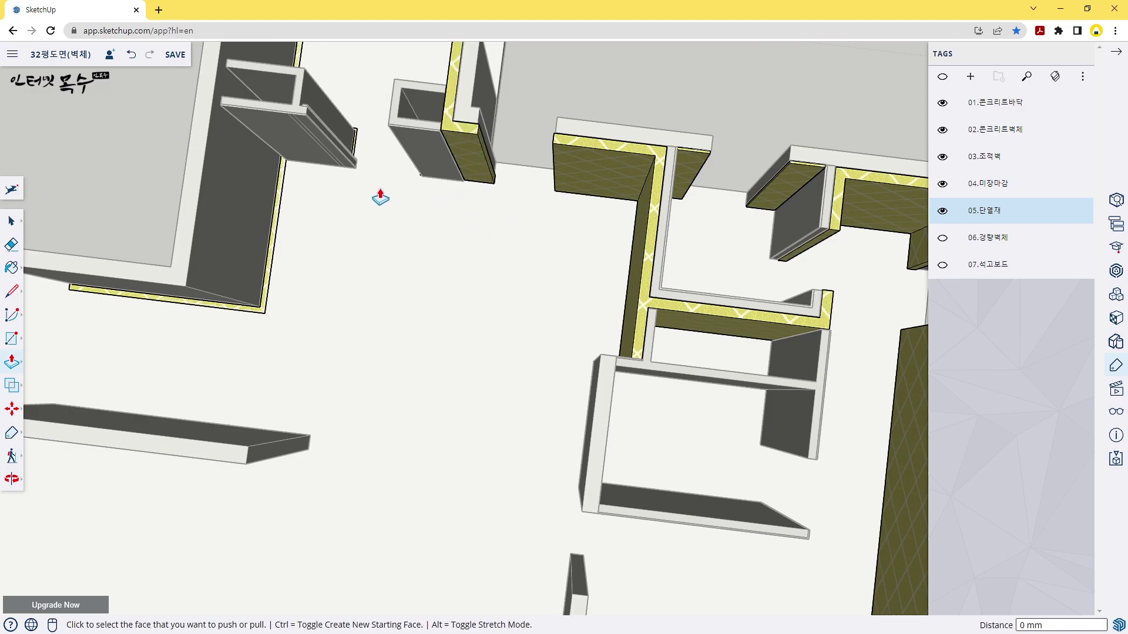
# Raise the insulation surrounding the column to wall height
pyautogui.moveTo(381, 198)
pyautogui.mouseDown(button='middle')
pyautogui.moveTo(501, 196)
pyautogui.moveTo(265, 266)
pyautogui.mouseUp(button='middle')
pyautogui.scroll(3, 276, 177)
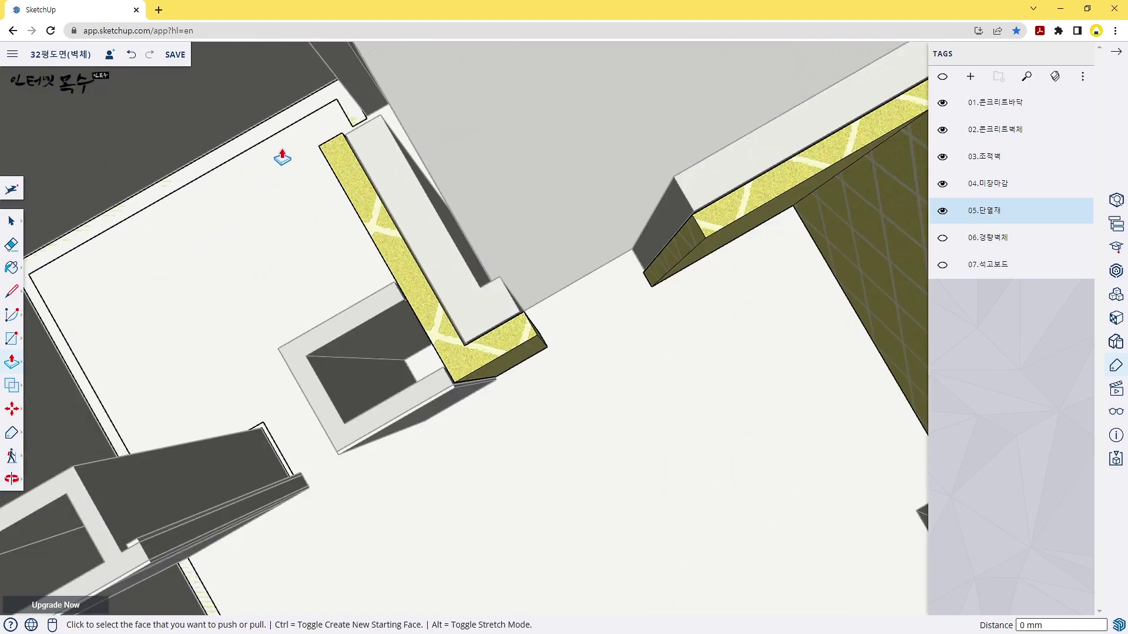
pyautogui.scroll(3, 288, 135)
pyautogui.scroll(-5, 303, 176)
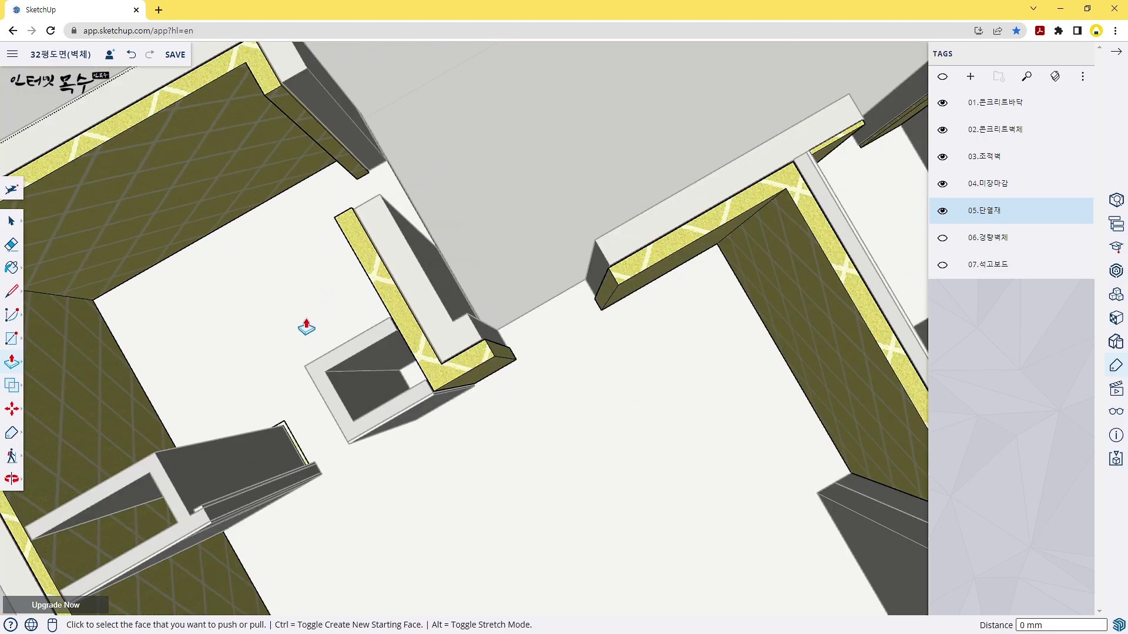
pyautogui.moveTo(304, 325); pyautogui.dragTo(460, 181, button='middle')
pyautogui.scroll(5, 521, 292)
pyautogui.moveTo(521, 292)
pyautogui.mouseDown(button='middle')
pyautogui.moveTo(504, 382)
pyautogui.moveTo(534, 360)
pyautogui.mouseUp(button='middle')
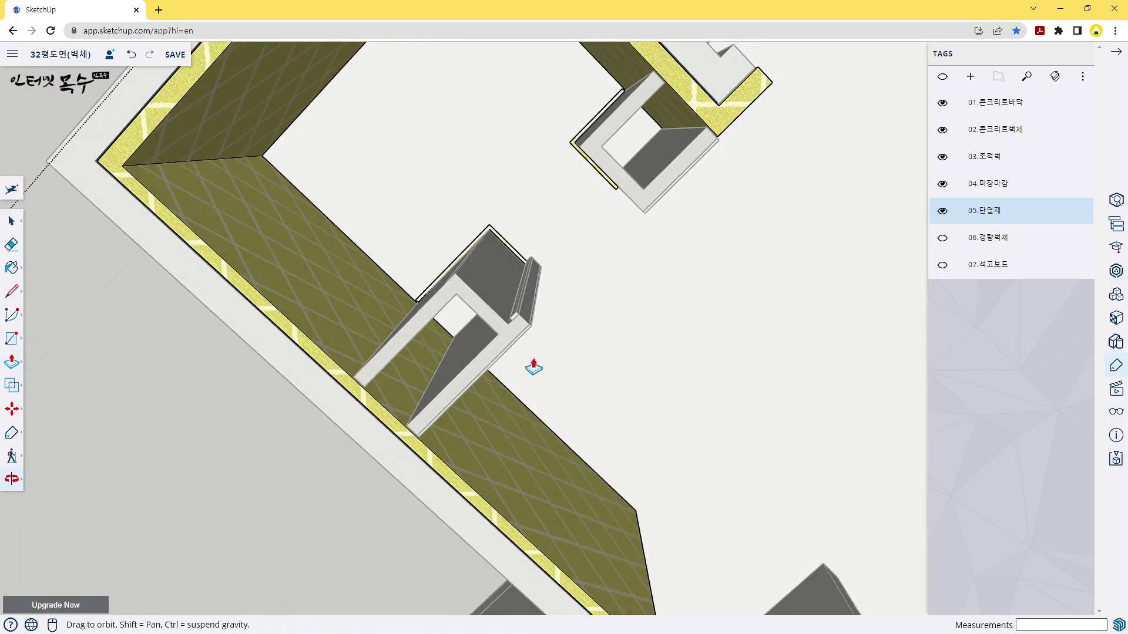
pyautogui.scroll(3, 511, 274)
pyautogui.scroll(3, 514, 262)
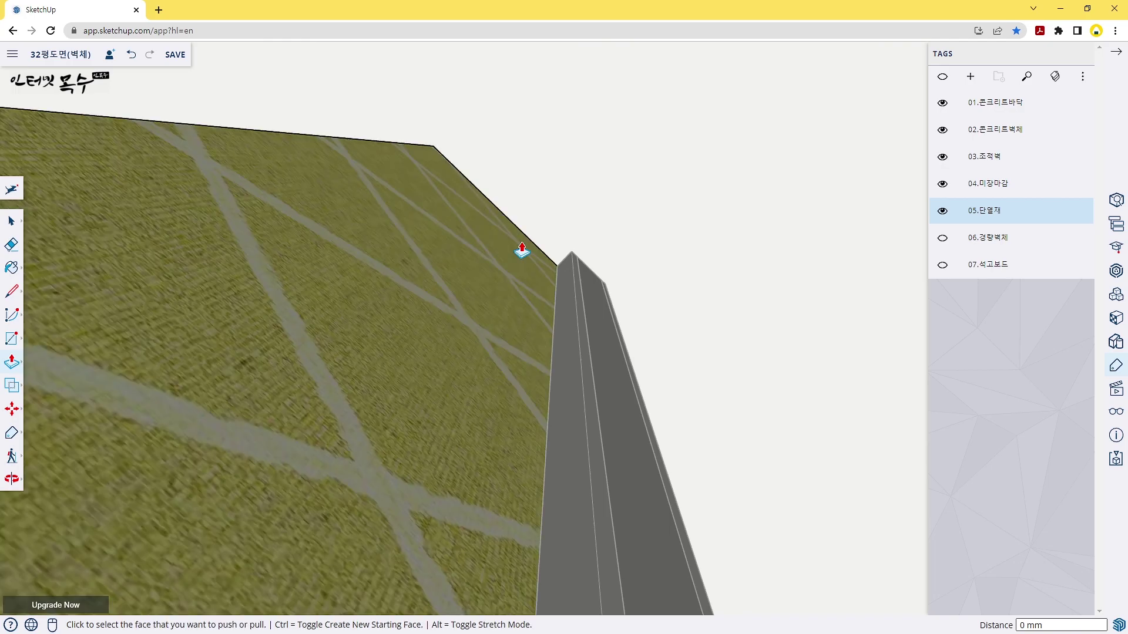
pyautogui.moveTo(726, 360); pyautogui.dragTo(443, 184, button='middle')
pyautogui.scroll(-5, 453, 247)
pyautogui.scroll(-3, 544, 217)
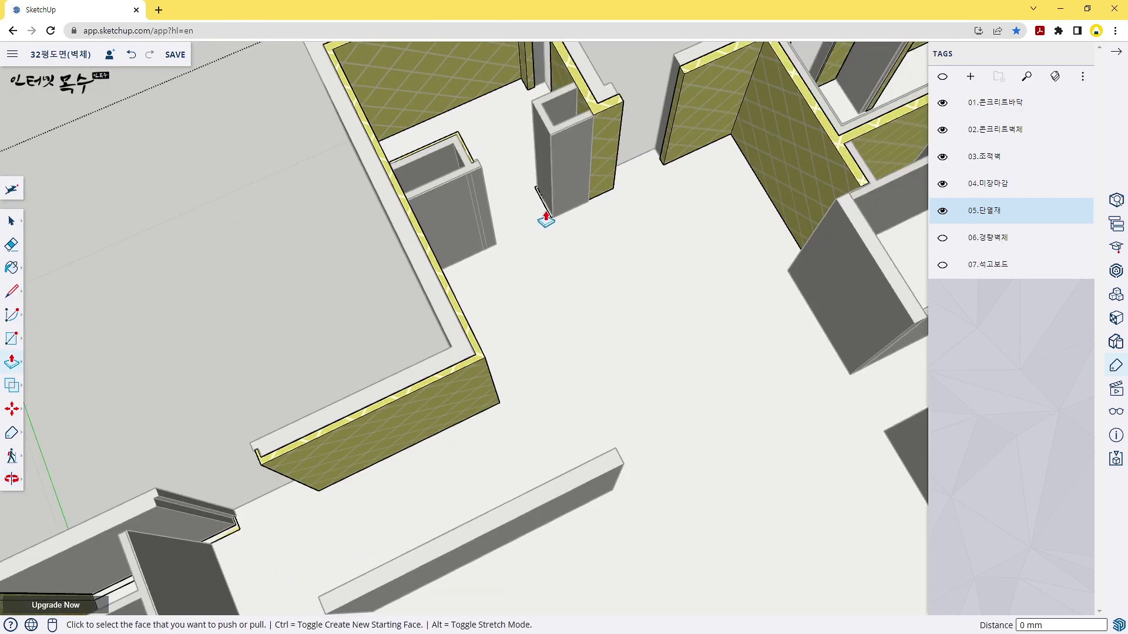
pyautogui.scroll(3, 536, 214)
pyautogui.scroll(2, 534, 210)
pyautogui.click(535, 208)
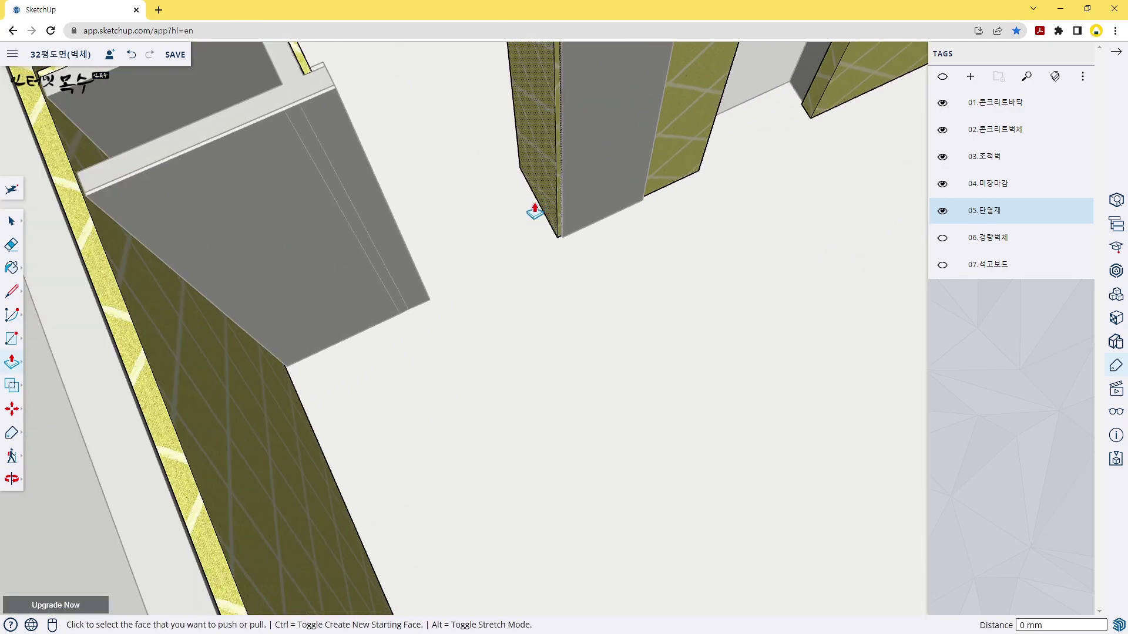
# Orbit to a high overview of the plan to review the raised insulation
pyautogui.scroll(-5, 588, 241)
pyautogui.scroll(-5, 588, 242)
pyautogui.moveTo(574, 259); pyautogui.dragTo(531, 428, button='middle')
pyautogui.scroll(3, 531, 428)
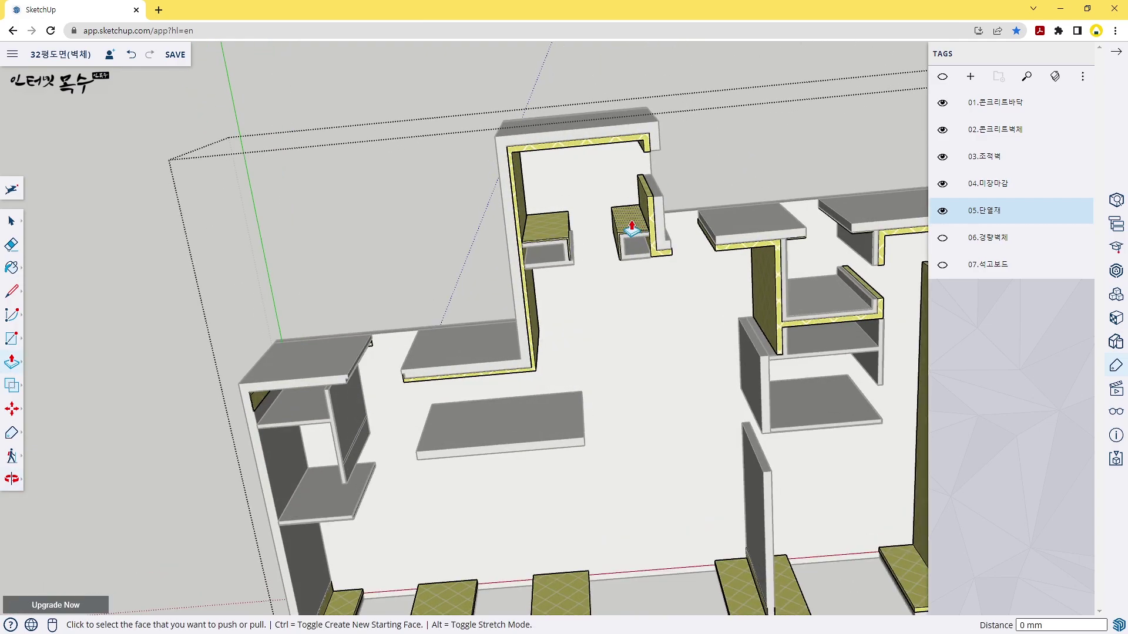
pyautogui.scroll(4, 628, 225)
pyautogui.scroll(-5, 628, 225)
pyautogui.moveTo(599, 396); pyautogui.dragTo(586, 239, button='middle')
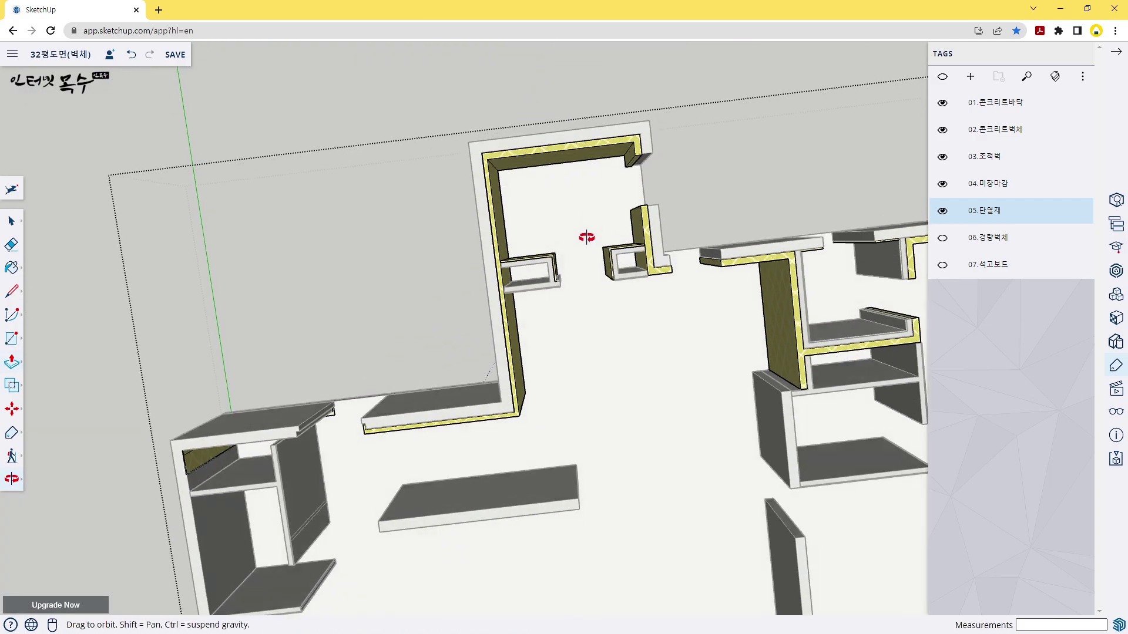
pyautogui.scroll(3, 567, 352)
pyautogui.scroll(3, 276, 433)
pyautogui.scroll(2, 329, 449)
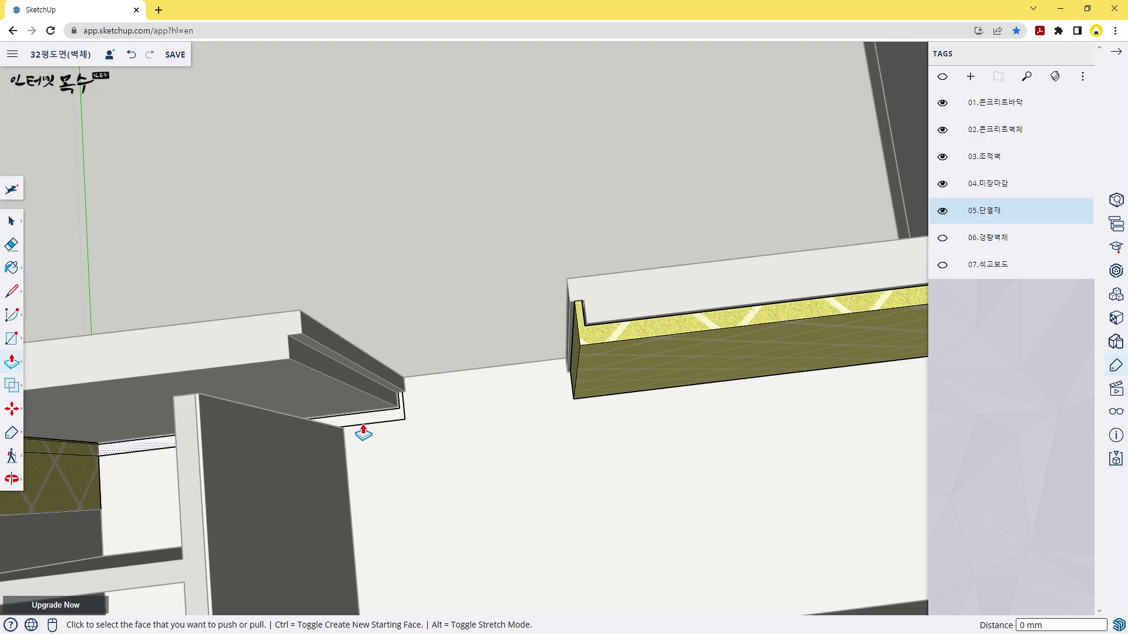
pyautogui.scroll(-3, 367, 429)
pyautogui.scroll(-3, 476, 409)
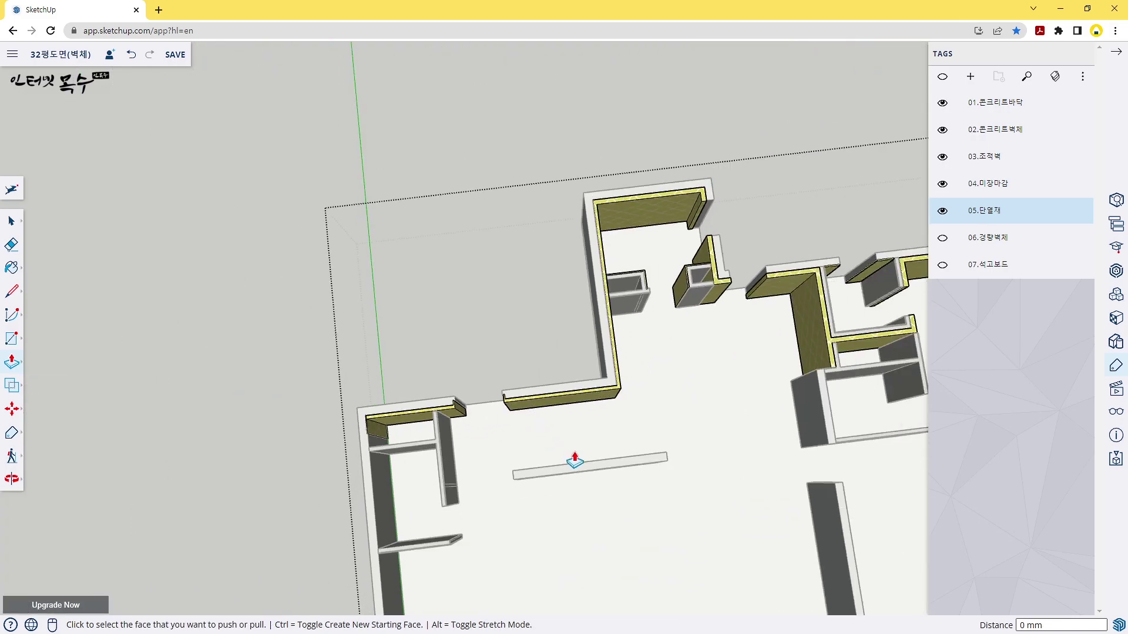
pyautogui.moveTo(574, 461)
pyautogui.mouseDown(button='middle')
pyautogui.moveTo(428, 236)
pyautogui.moveTo(453, 254)
pyautogui.moveTo(413, 330)
pyautogui.moveTo(461, 350)
pyautogui.moveTo(475, 204)
pyautogui.mouseUp(button='middle')
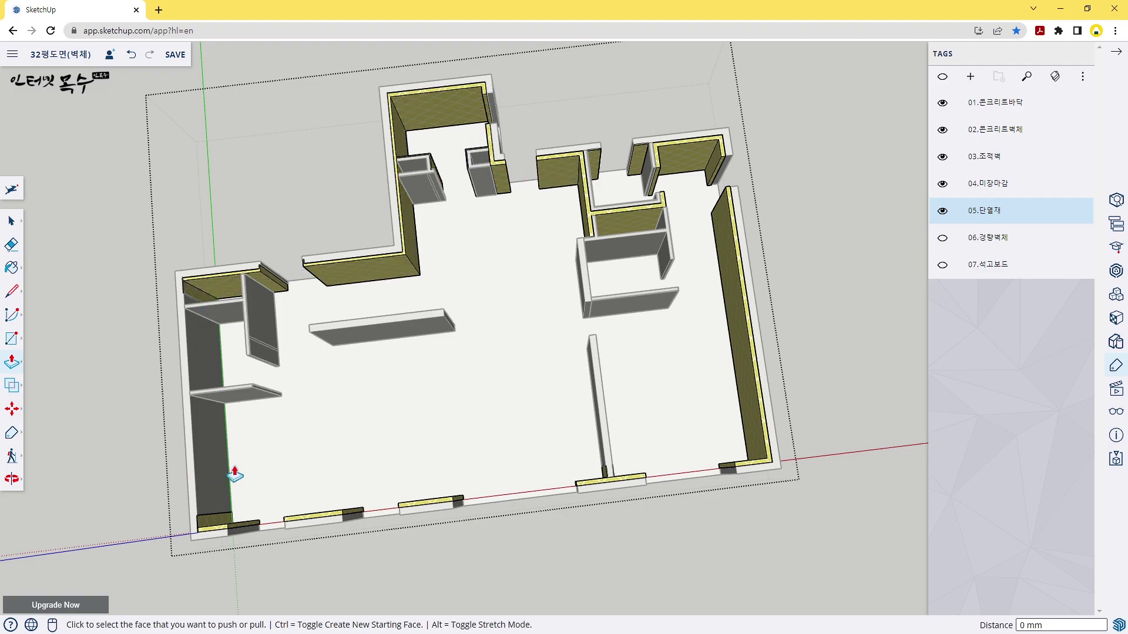
pyautogui.scroll(2, 202, 430)
pyautogui.scroll(3, 246, 376)
pyautogui.scroll(3, 285, 306)
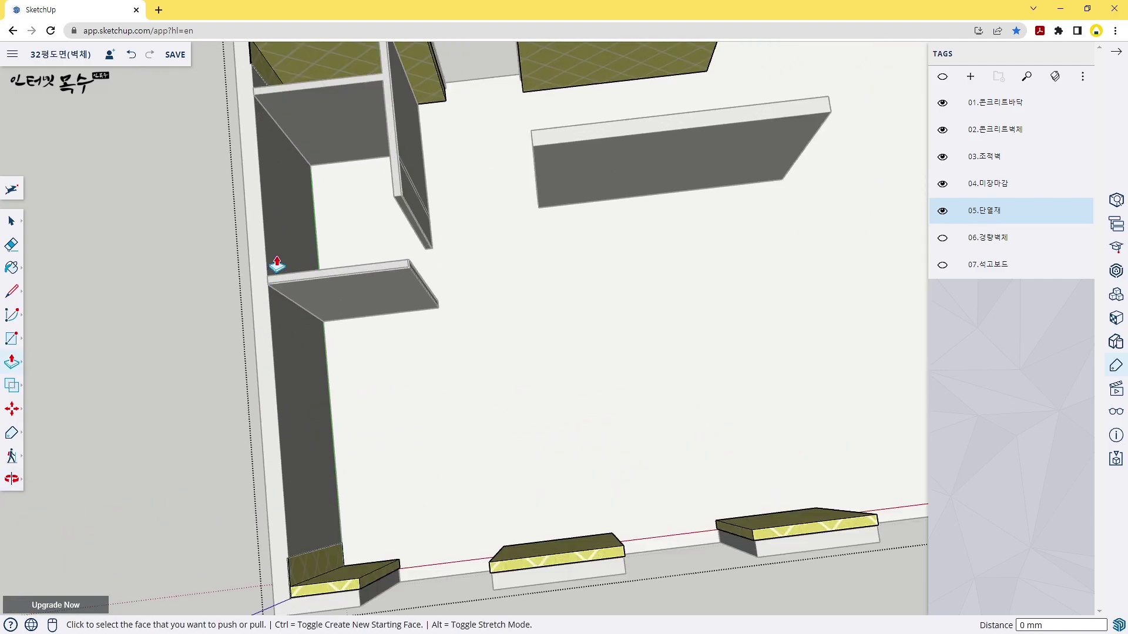
pyautogui.scroll(2, 276, 269)
pyautogui.scroll(-2, 252, 241)
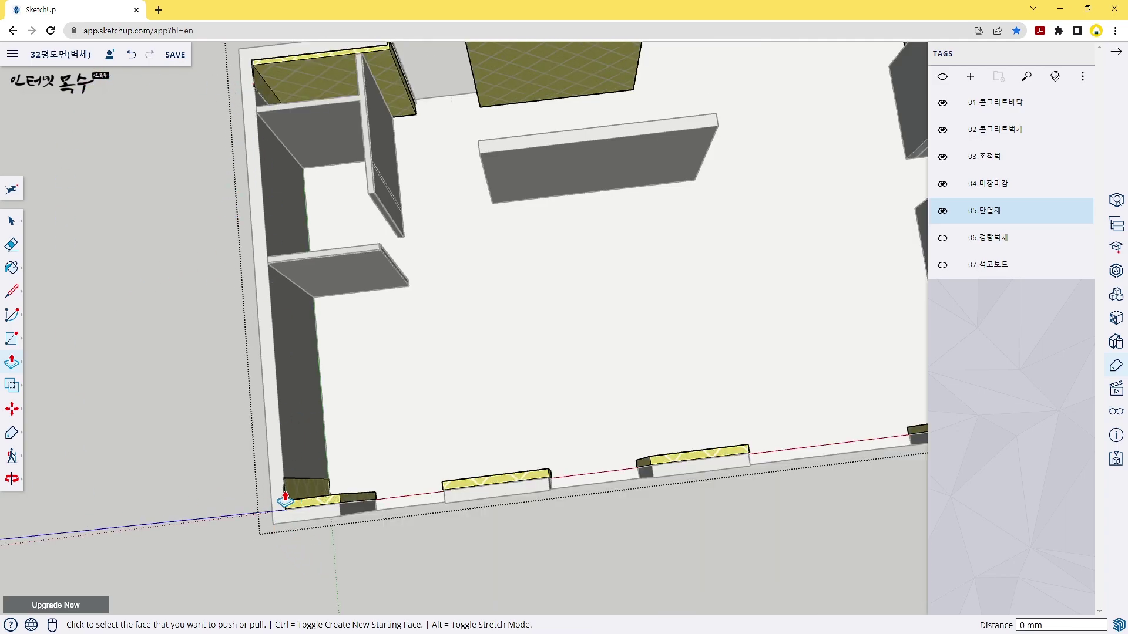
pyautogui.scroll(-2, 552, 351)
pyautogui.moveTo(619, 361)
pyautogui.mouseDown(button='middle')
pyautogui.moveTo(445, 360)
pyautogui.moveTo(642, 390)
pyautogui.moveTo(546, 359)
pyautogui.moveTo(461, 367)
pyautogui.moveTo(460, 385)
pyautogui.moveTo(423, 352)
pyautogui.mouseUp(button='middle')
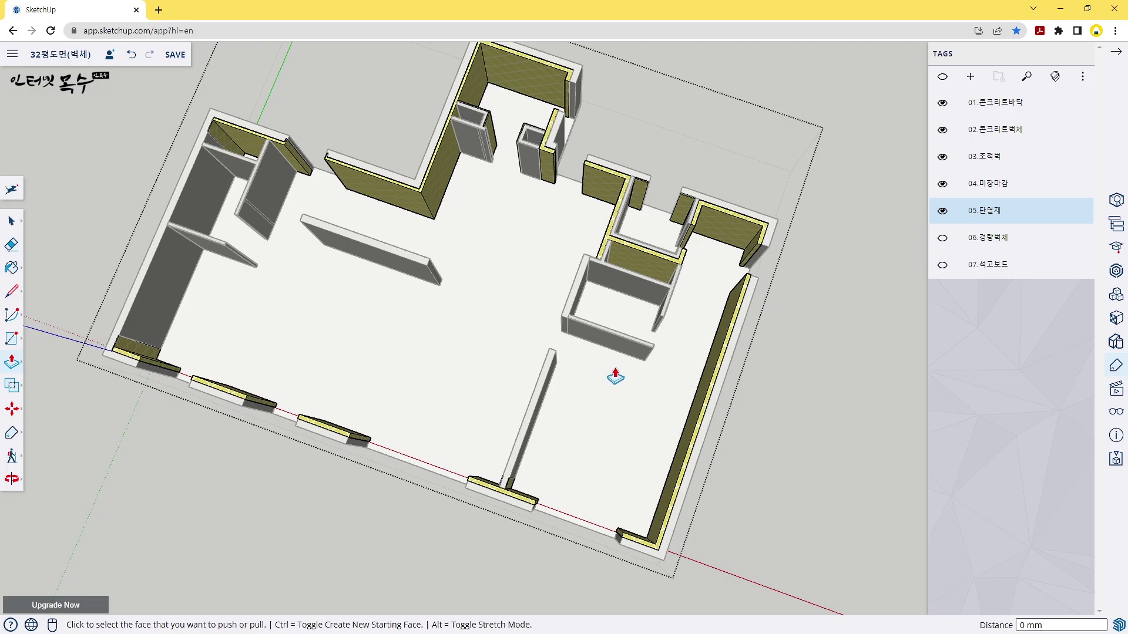
pyautogui.scroll(-1, 611, 381)
pyautogui.moveTo(645, 429)
pyautogui.mouseDown(button='middle')
pyautogui.moveTo(513, 322)
pyautogui.moveTo(505, 353)
pyautogui.moveTo(449, 353)
pyautogui.moveTo(511, 355)
pyautogui.moveTo(493, 364)
pyautogui.moveTo(536, 370)
pyautogui.moveTo(528, 377)
pyautogui.mouseUp(button='middle')
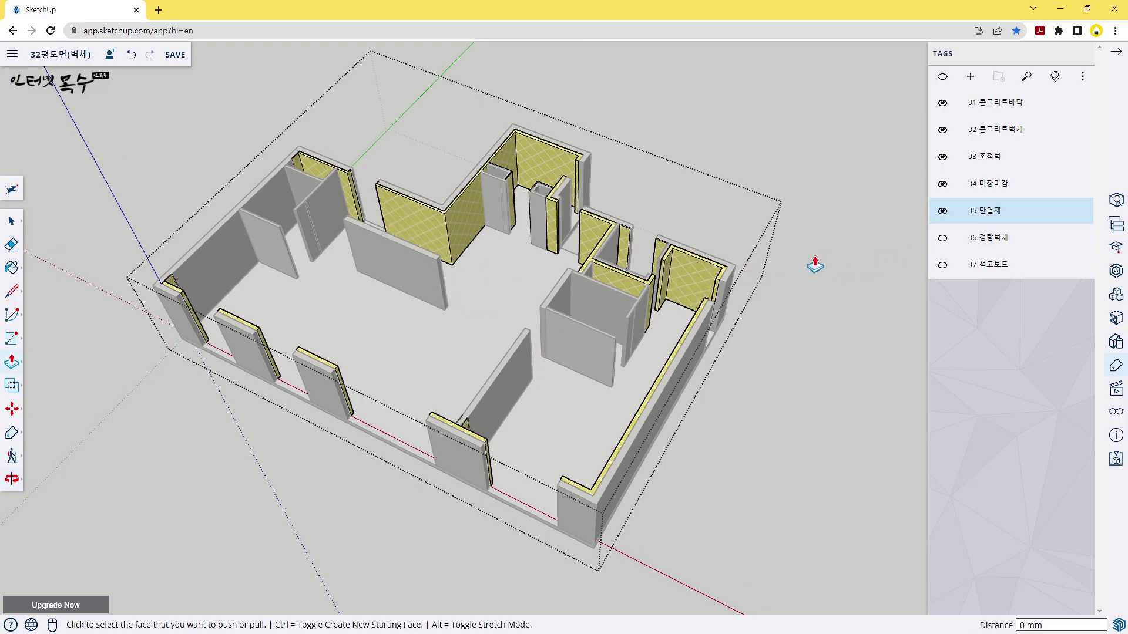
# Show and activate the 06.경량벽체 tag, then exit the Tag tool
pyautogui.click(944, 243)
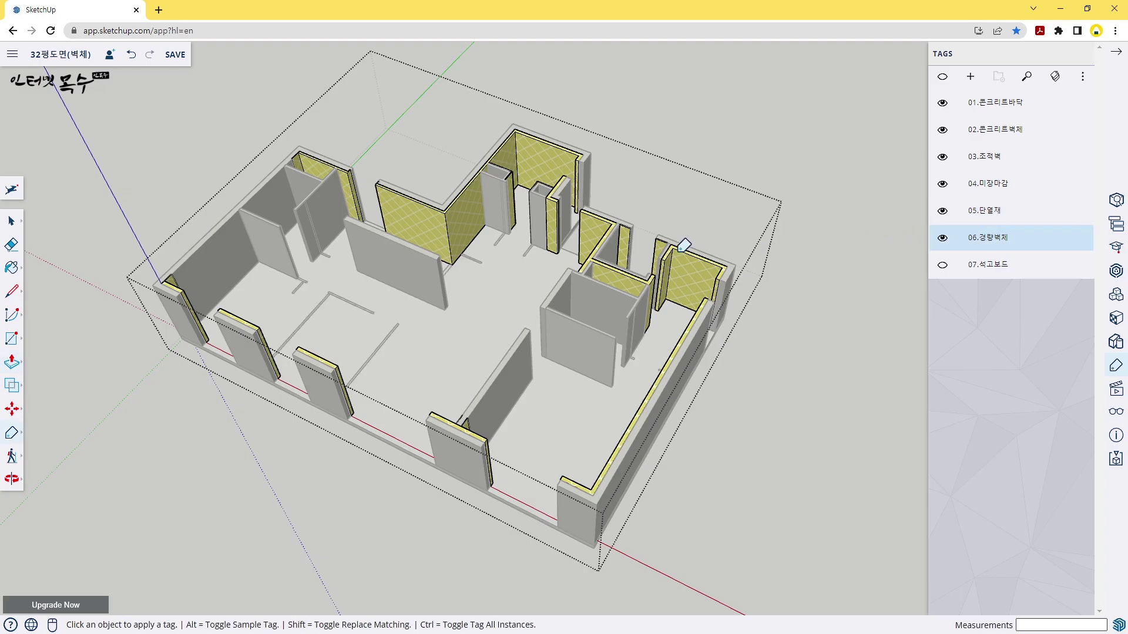
pyautogui.scroll(-3, 539, 282)
pyautogui.scroll(5, 539, 288)
pyautogui.scroll(-3, 583, 293)
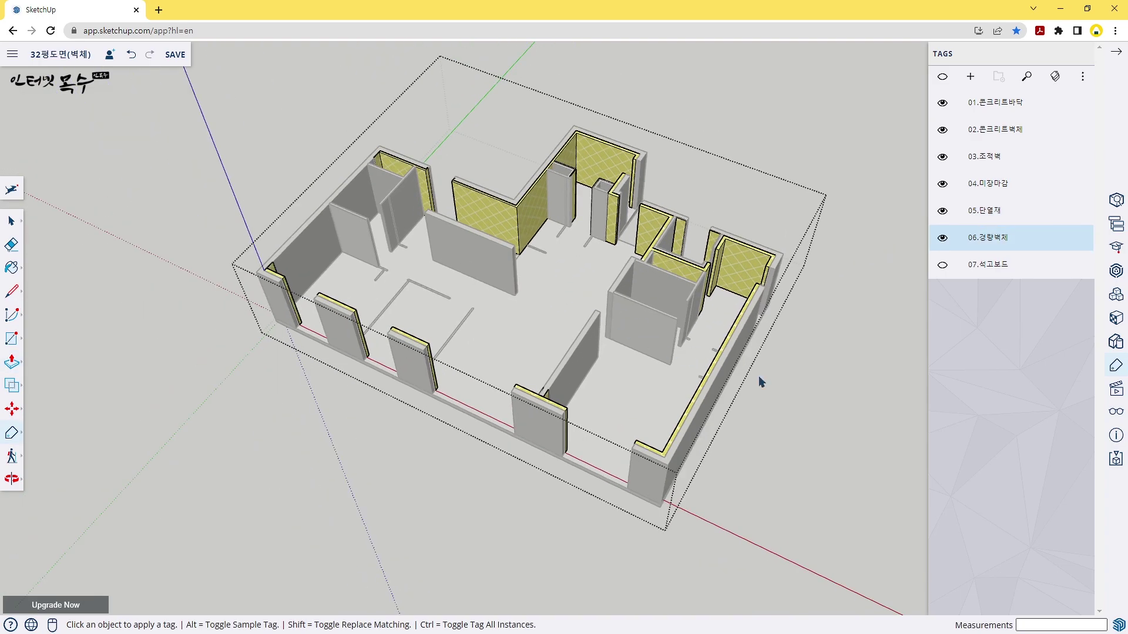
pyautogui.press('space')
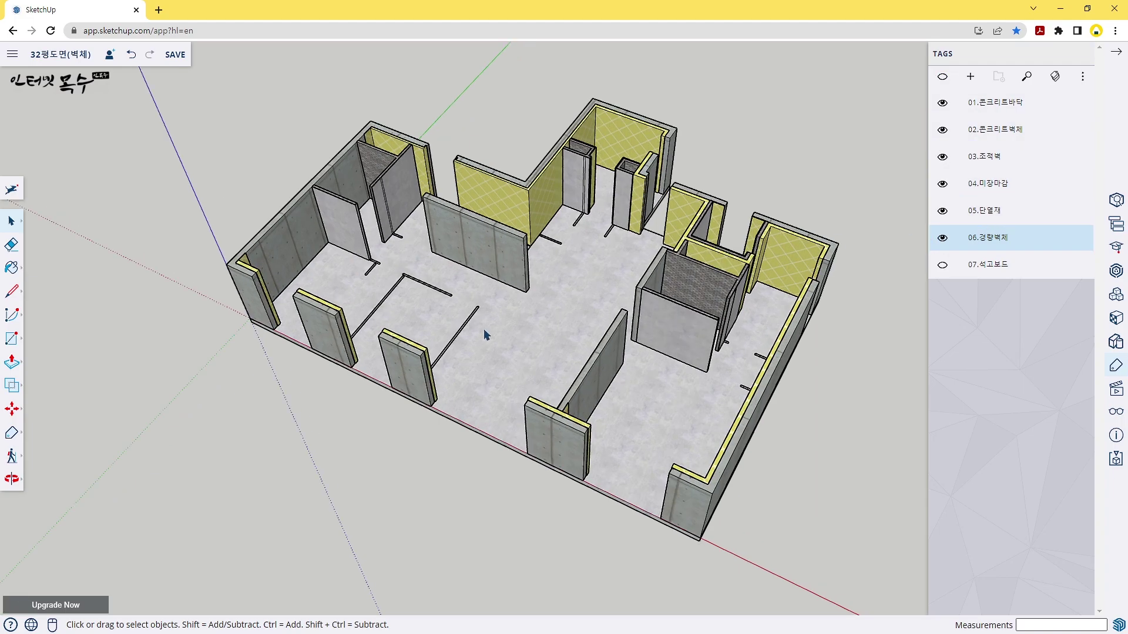
# Orbit and zoom in on the flat partition outlines lying on the floor slab
pyautogui.scroll(4, 483, 327)
pyautogui.scroll(3, 464, 319)
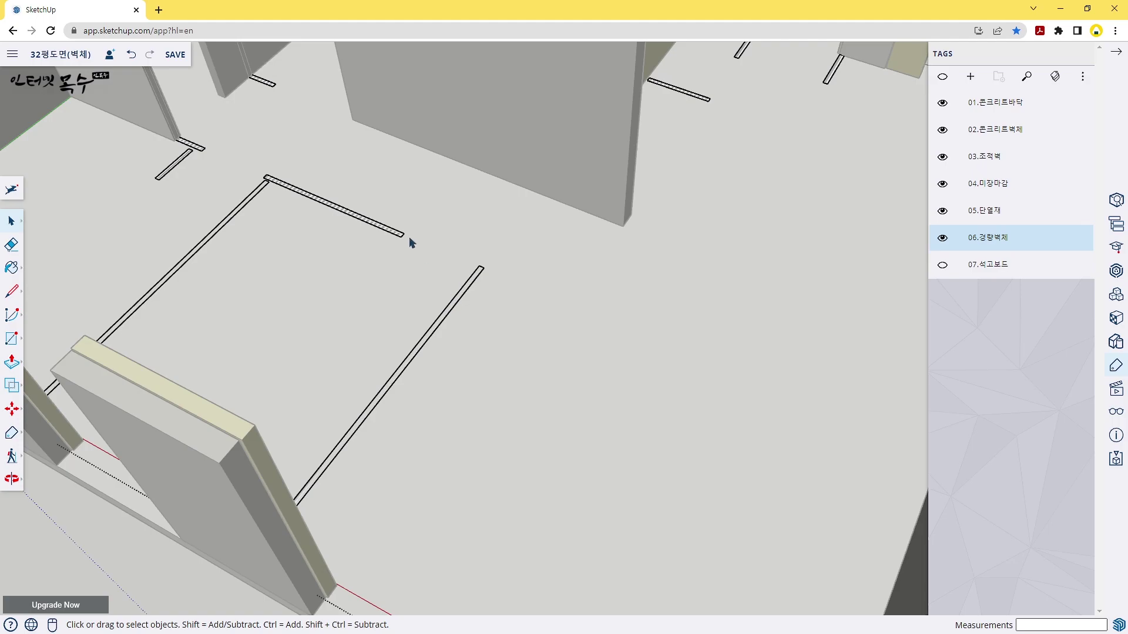
pyautogui.scroll(-5, 409, 242)
pyautogui.moveTo(390, 249)
pyautogui.mouseDown(button='middle')
pyautogui.moveTo(455, 391)
pyautogui.moveTo(448, 402)
pyautogui.mouseUp(button='middle')
pyautogui.scroll(3, 303, 381)
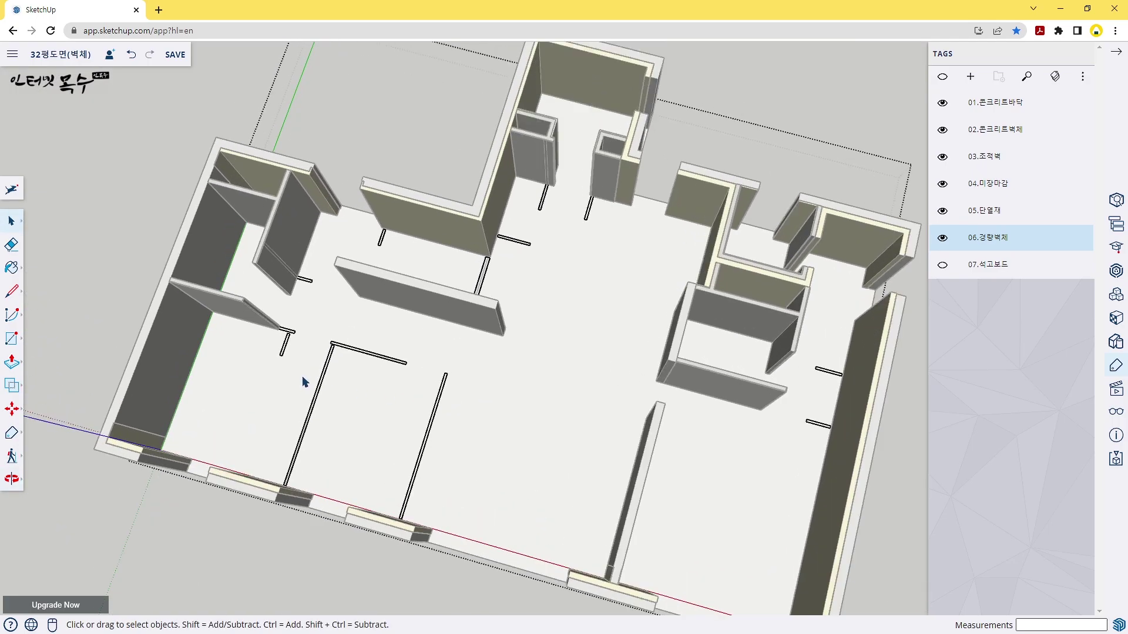
pyautogui.scroll(2, 303, 382)
pyautogui.moveTo(355, 385)
pyautogui.mouseDown(button='middle')
pyautogui.moveTo(380, 327)
pyautogui.moveTo(411, 340)
pyautogui.mouseUp(button='middle')
pyautogui.scroll(3, 423, 213)
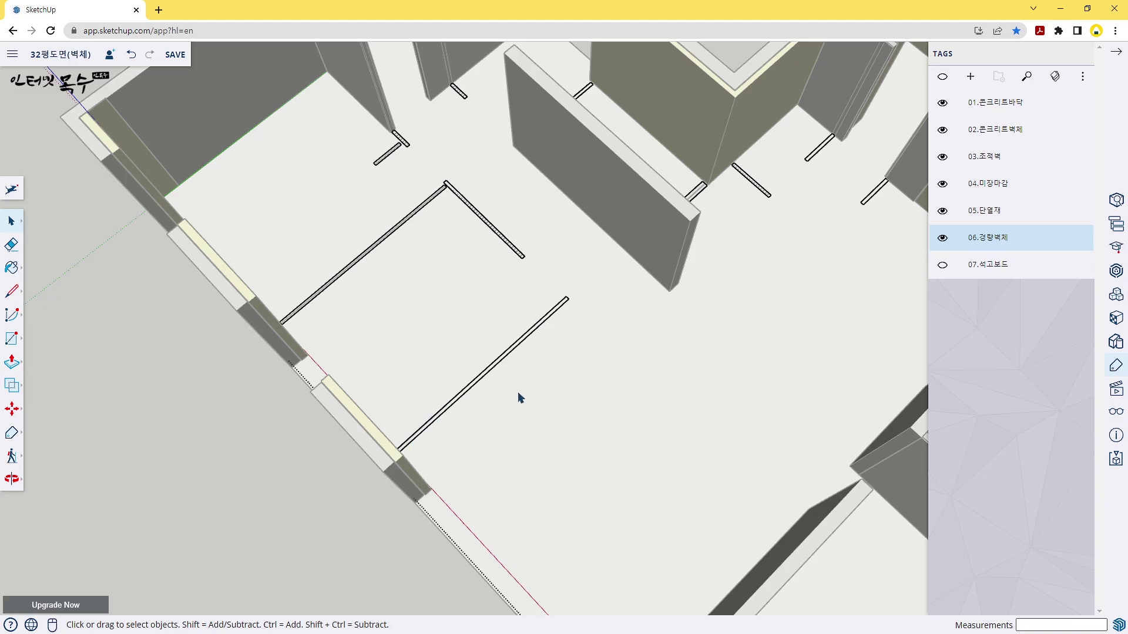
pyautogui.scroll(1, 526, 353)
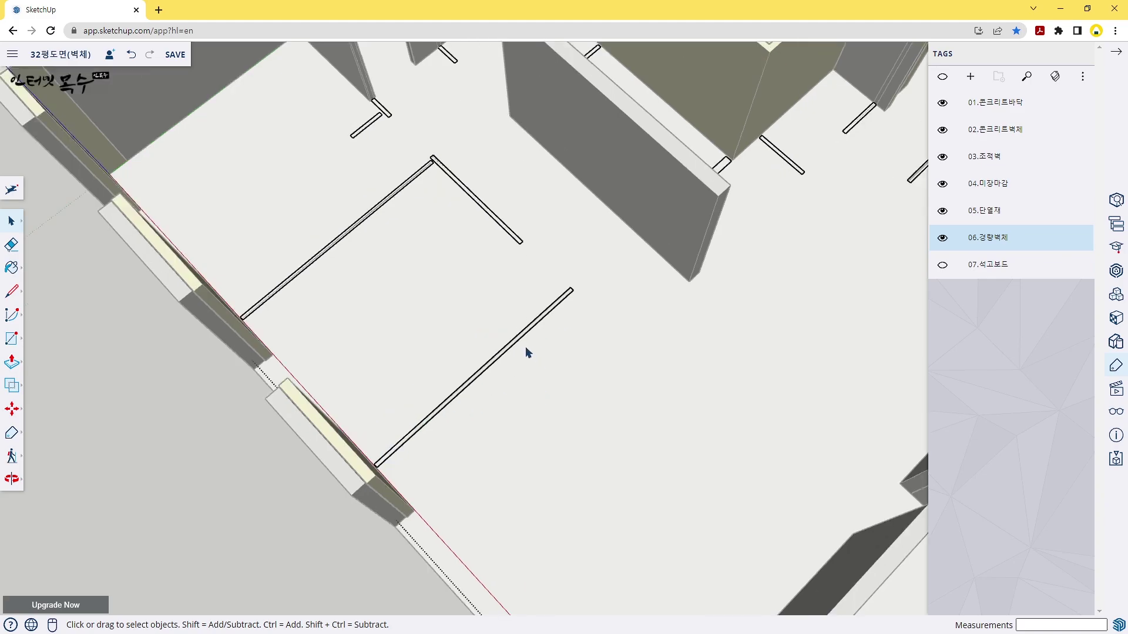
pyautogui.scroll(3, 528, 347)
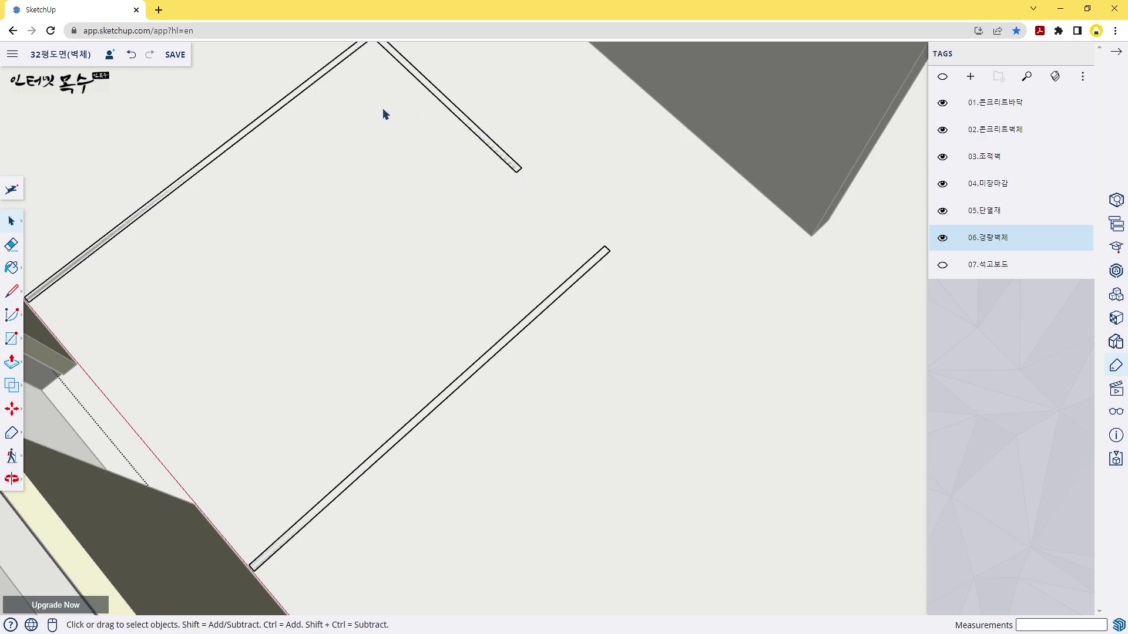
pyautogui.moveTo(643, 415)
pyautogui.mouseDown(button='middle')
pyautogui.moveTo(370, 357)
pyautogui.moveTo(380, 392)
pyautogui.moveTo(466, 235)
pyautogui.moveTo(458, 347)
pyautogui.mouseUp(button='middle')
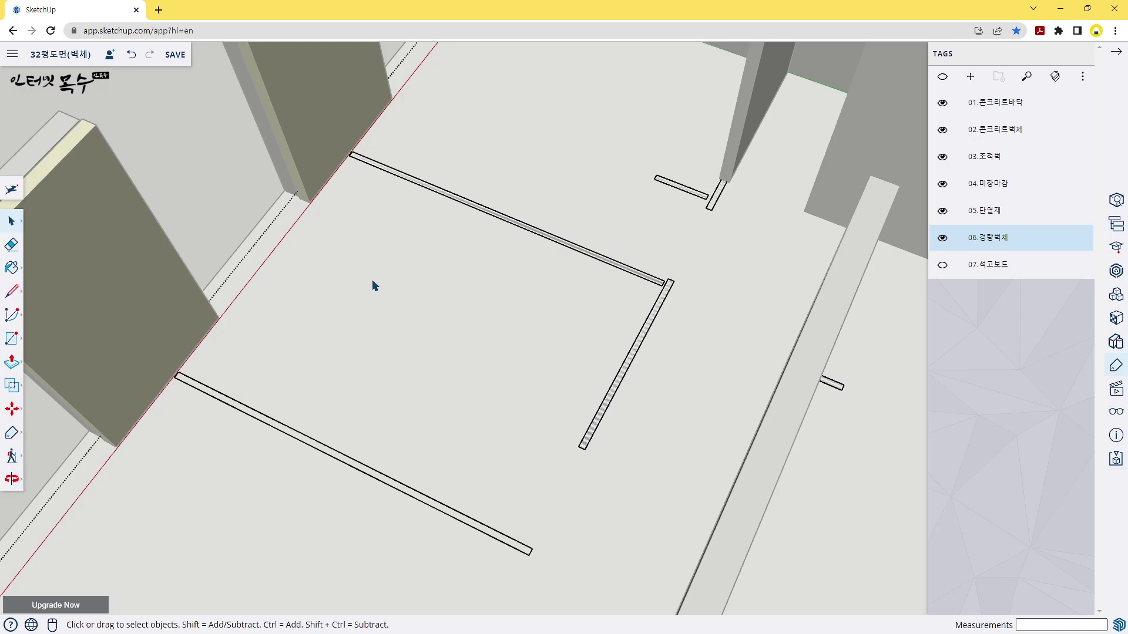
pyautogui.moveTo(383, 294); pyautogui.dragTo(470, 246, button='middle')
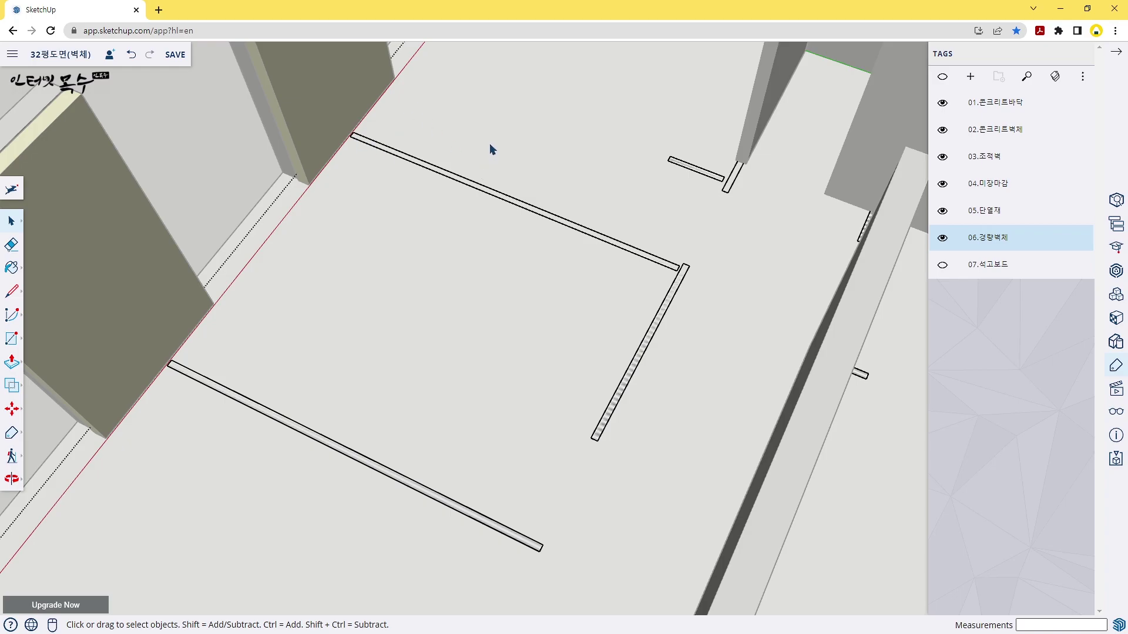
pyautogui.keyDown('shift'); pyautogui.moveTo(437, 256); pyautogui.dragTo(437, 254, button='middle'); pyautogui.keyUp('shift')
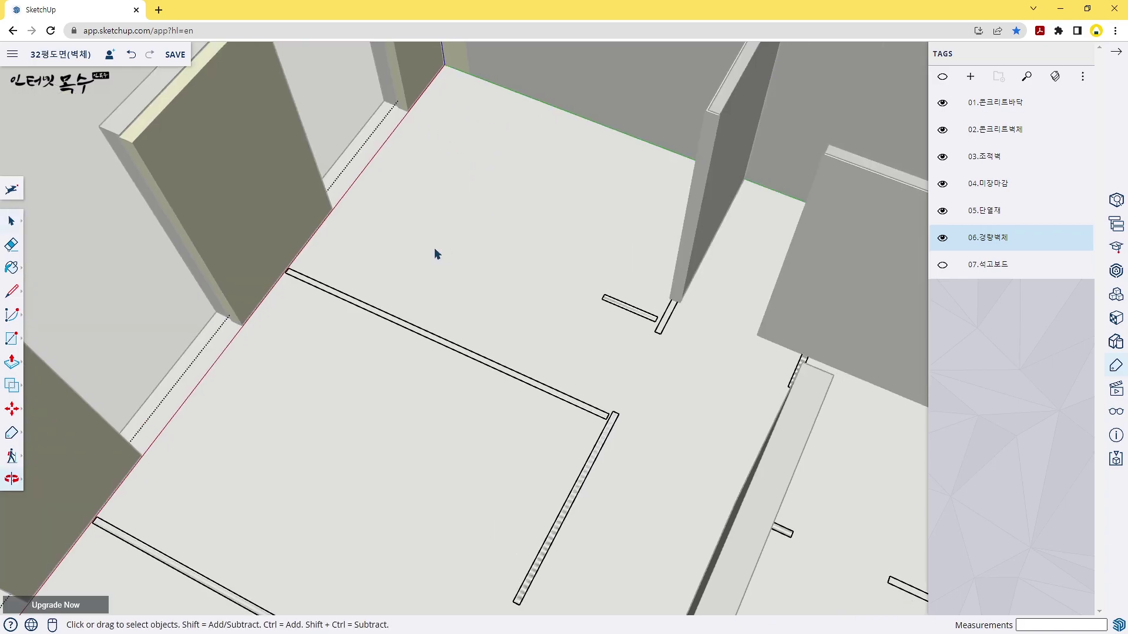
pyautogui.scroll(2, 502, 269)
# Raise the small partition wall outline to full wall height with Push/Pull
pyautogui.press('p')
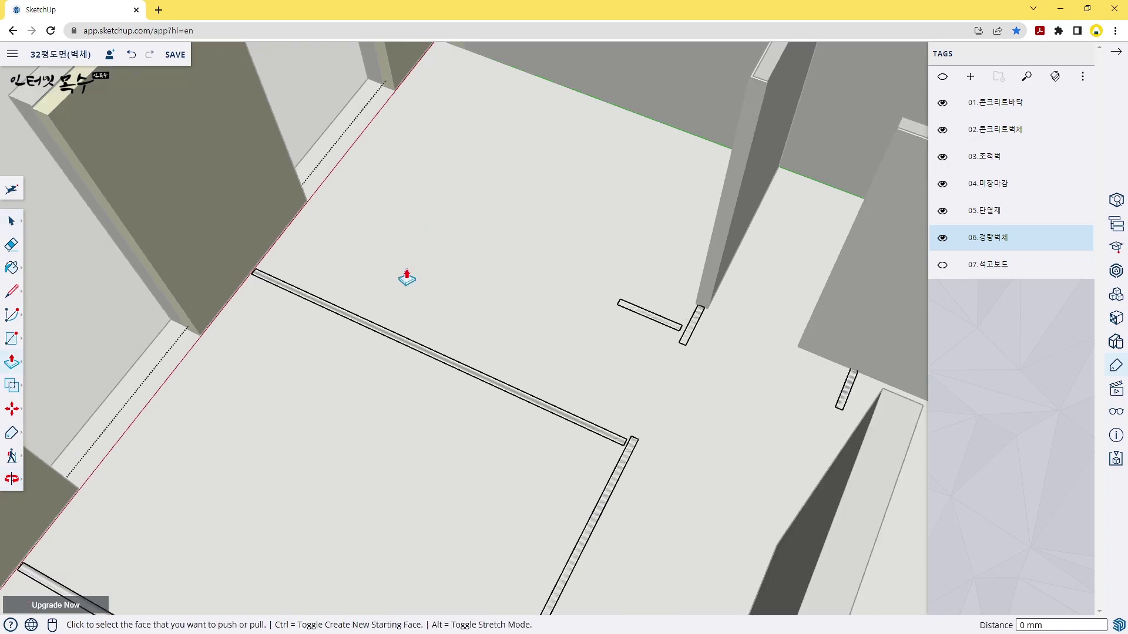
pyautogui.scroll(2, 646, 341)
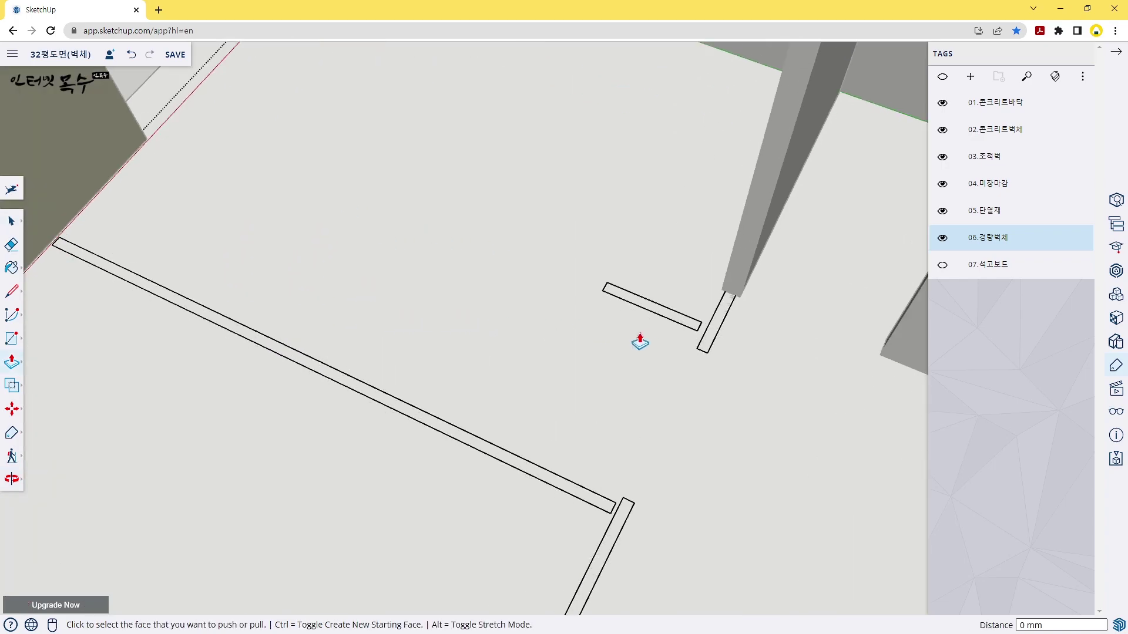
pyautogui.scroll(-2, 637, 337)
pyautogui.moveTo(564, 345)
pyautogui.mouseDown(button='middle')
pyautogui.moveTo(617, 361)
pyautogui.moveTo(615, 327)
pyautogui.moveTo(712, 327)
pyautogui.mouseUp(button='middle')
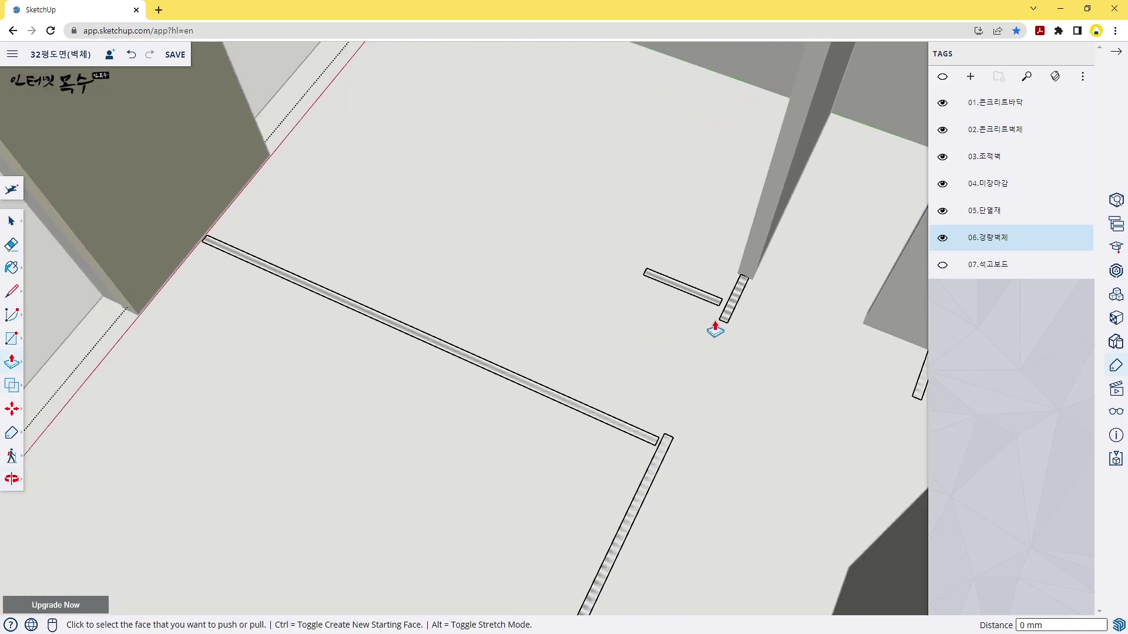
pyautogui.click(738, 299)
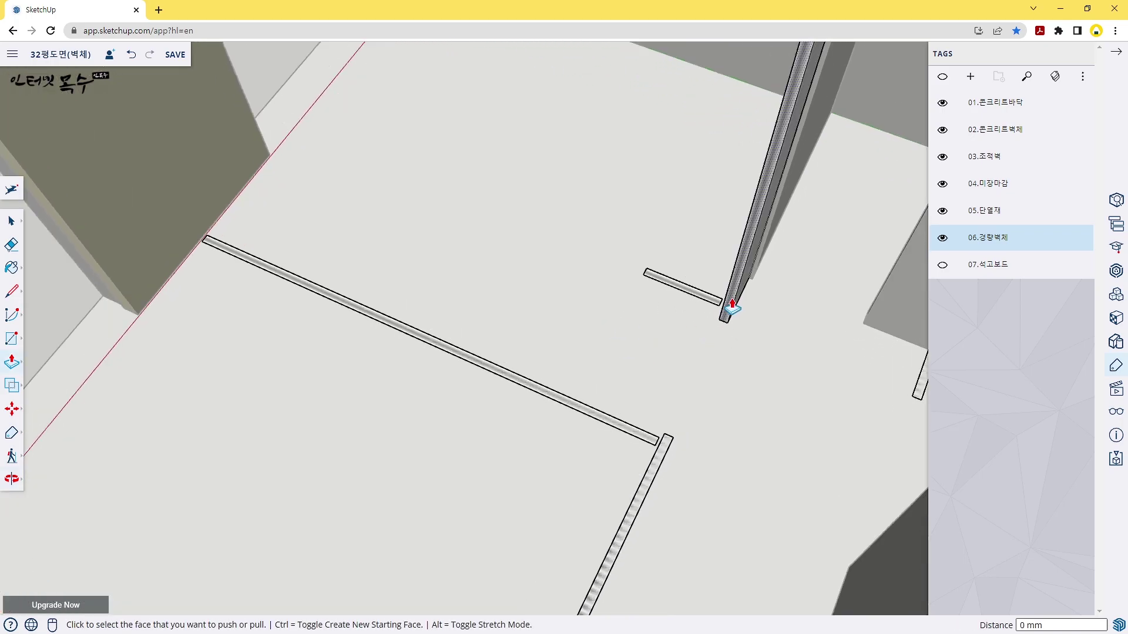
pyautogui.click(692, 297)
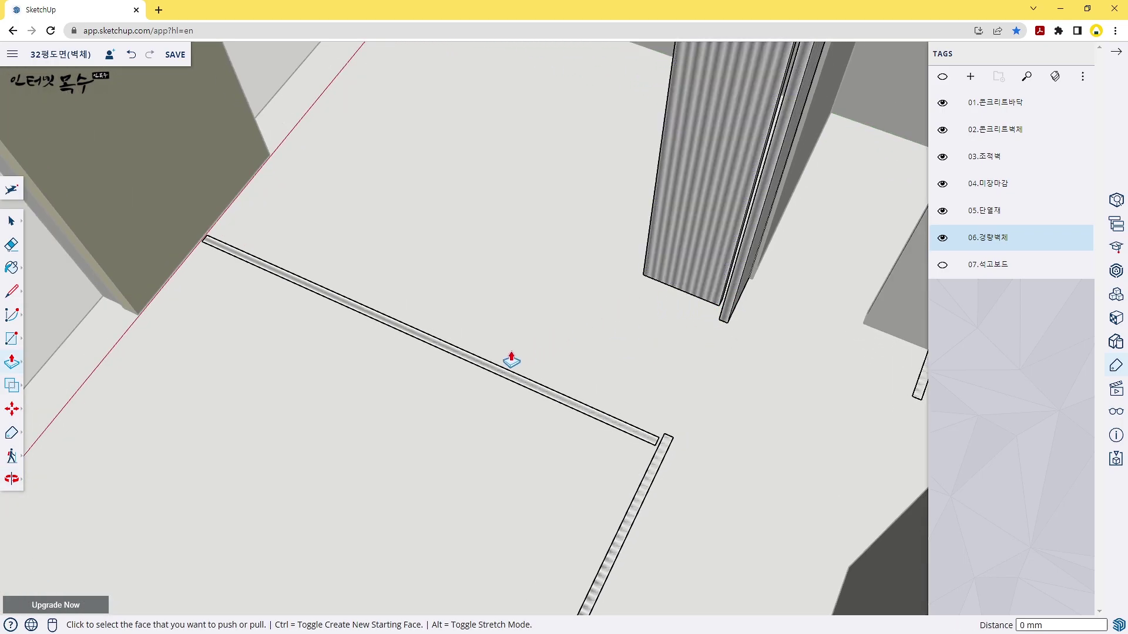
# Raise the long wall outline and two thin outlines to the same partition height
pyautogui.click(479, 371)
pyautogui.scroll(-5, 496, 379)
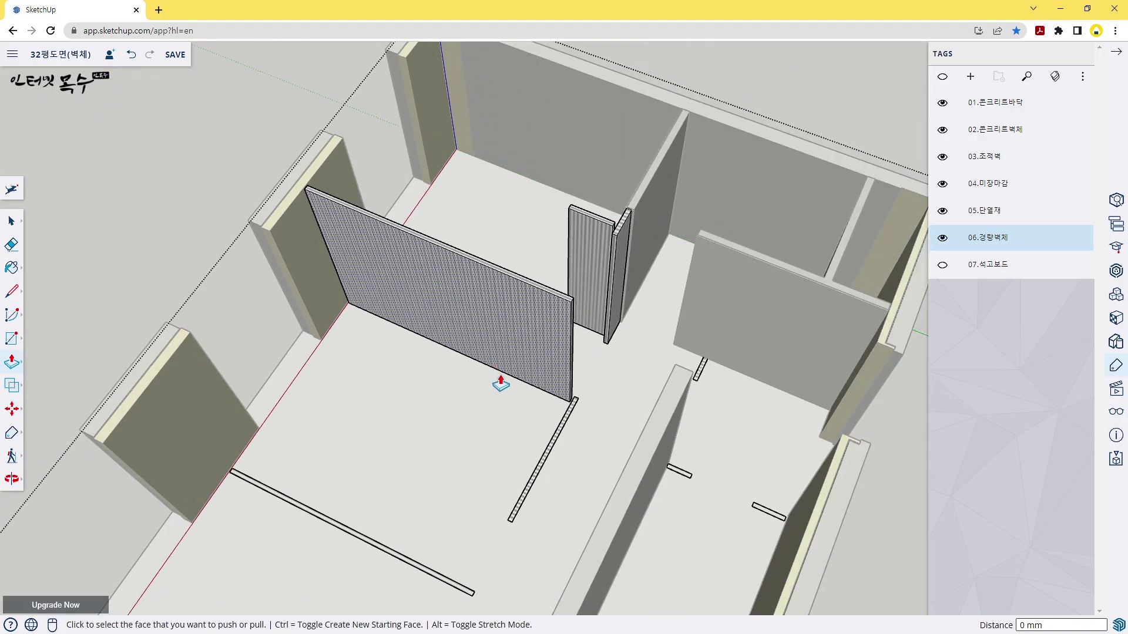
pyautogui.moveTo(499, 383); pyautogui.dragTo(492, 298, button='middle')
pyautogui.scroll(3, 493, 301)
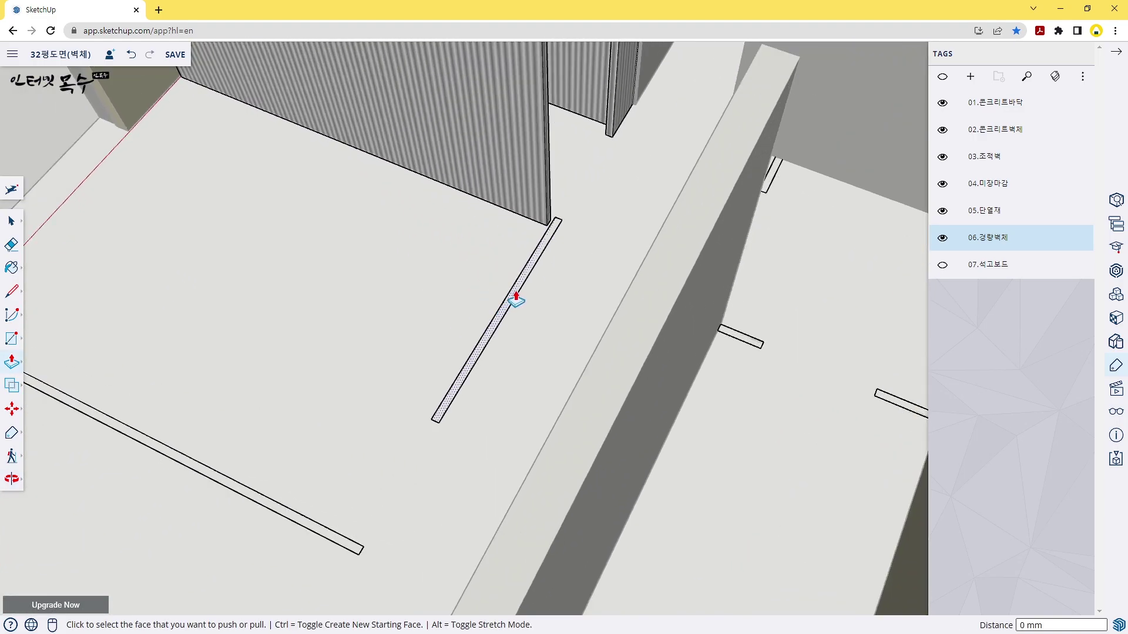
pyautogui.doubleClick(515, 300)
pyautogui.moveTo(390, 382)
pyautogui.mouseDown(button='middle')
pyautogui.moveTo(327, 384)
pyautogui.moveTo(440, 267)
pyautogui.moveTo(358, 300)
pyautogui.mouseUp(button='middle')
pyautogui.doubleClick(360, 297)
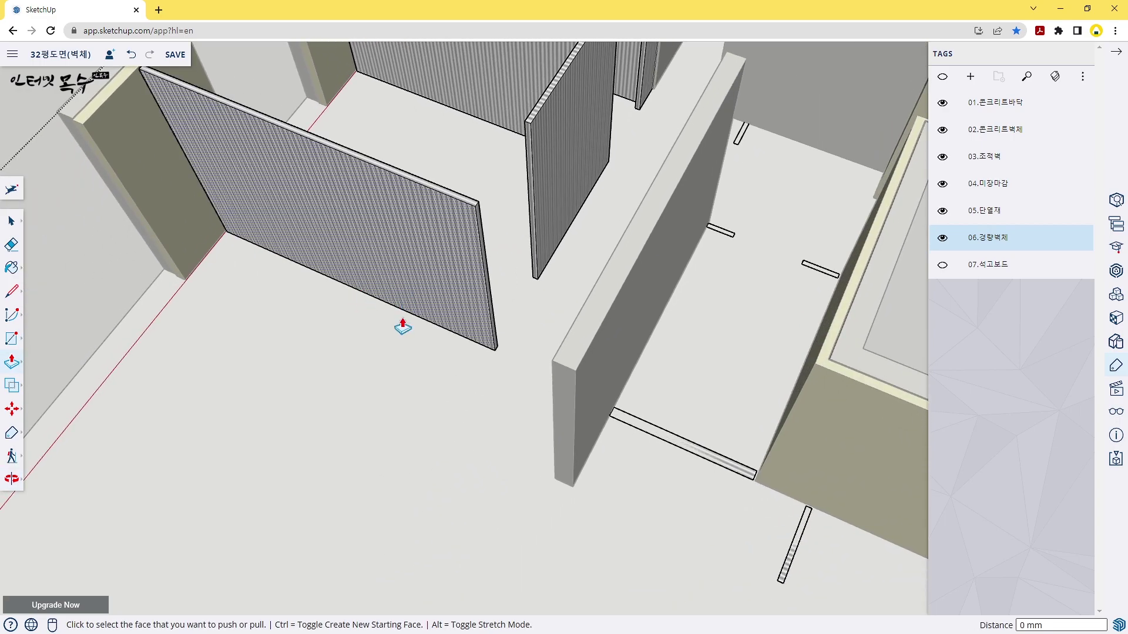
# Raise three more partition outlines, including the one beside the corridor, to matching height
pyautogui.scroll(-5, 398, 326)
pyautogui.scroll(3, 516, 346)
pyautogui.scroll(2, 516, 347)
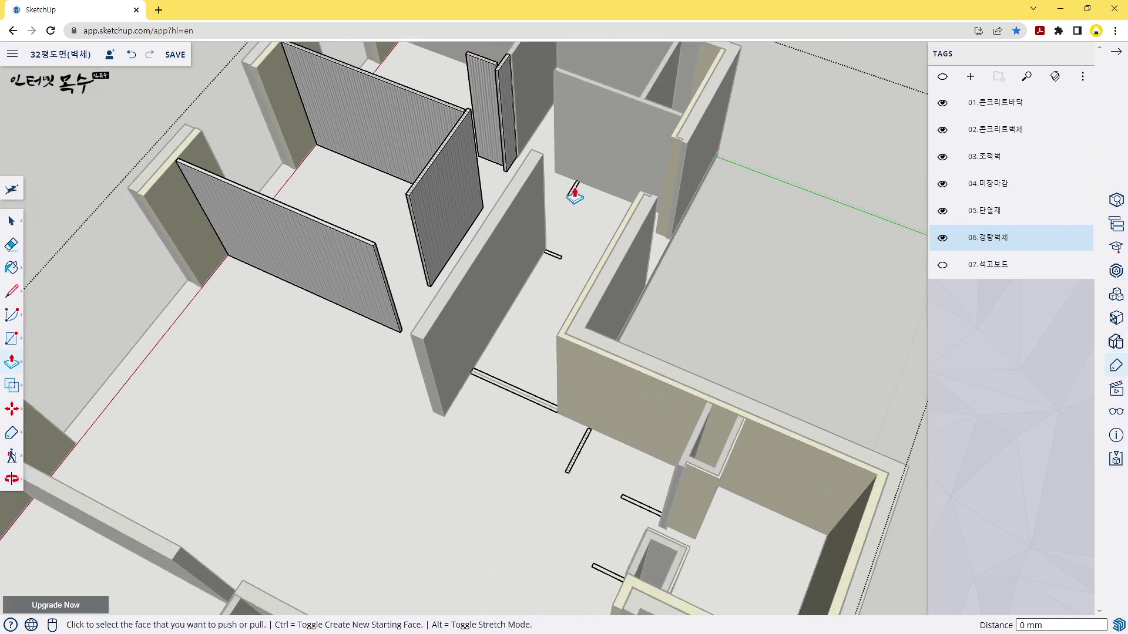
pyautogui.doubleClick(574, 191)
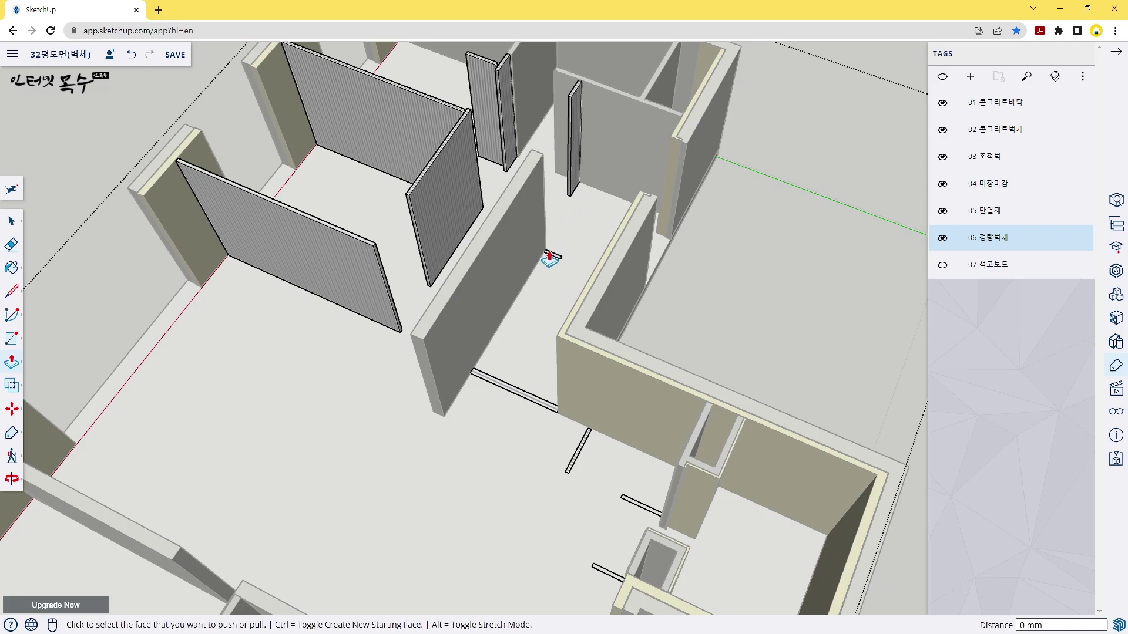
pyautogui.doubleClick(549, 258)
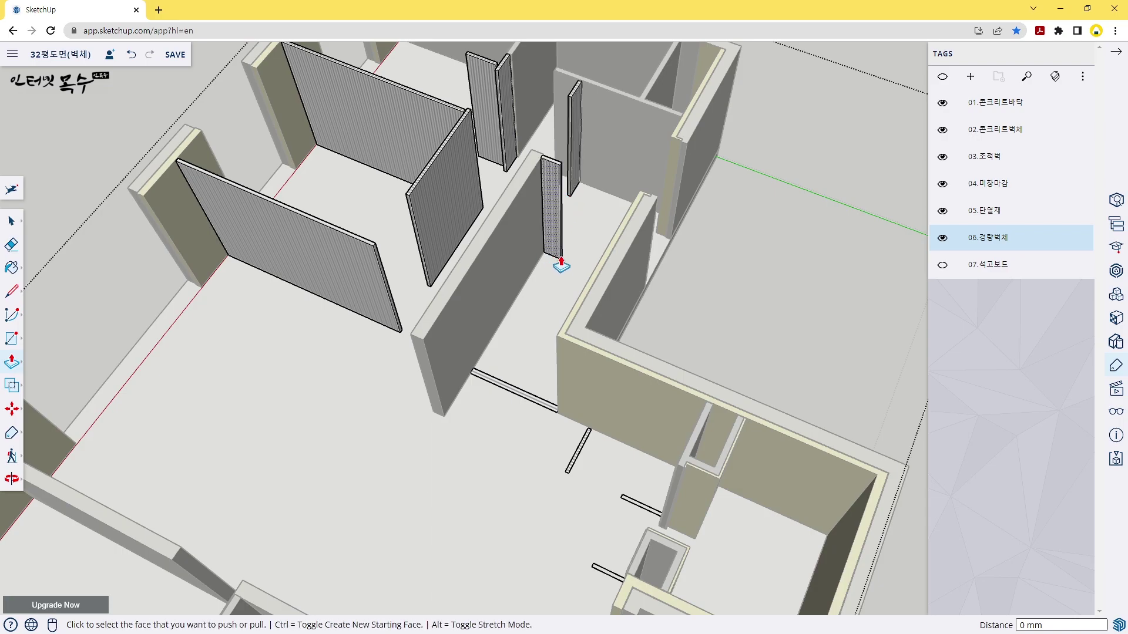
pyautogui.doubleClick(506, 394)
# Raise a nearby outline and a short outline into full-height partition walls
pyautogui.scroll(-3, 534, 402)
pyautogui.moveTo(534, 402); pyautogui.dragTo(505, 223, button='middle')
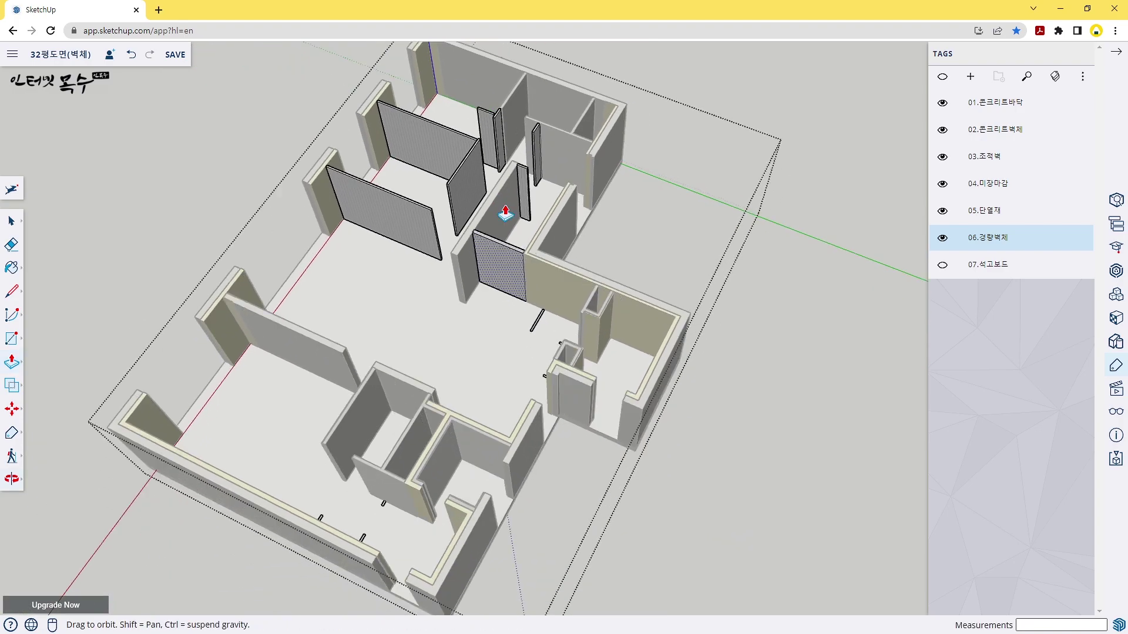
pyautogui.scroll(4, 527, 268)
pyautogui.scroll(4, 527, 267)
pyautogui.doubleClick(504, 214)
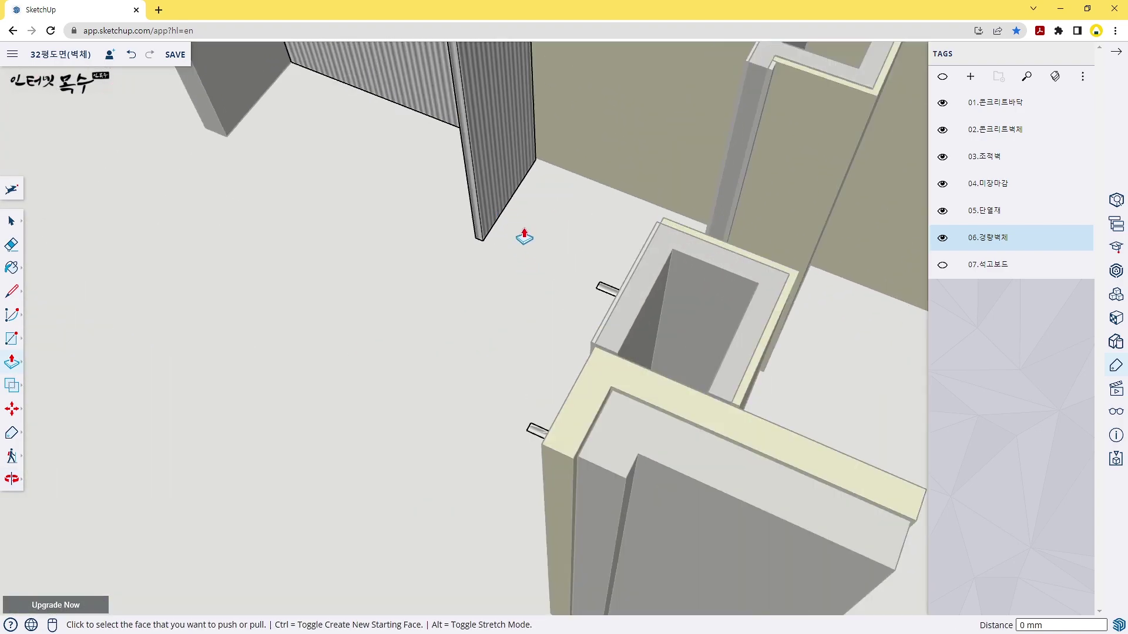
pyautogui.moveTo(541, 327)
pyautogui.mouseDown(button='middle')
pyautogui.moveTo(676, 289)
pyautogui.moveTo(612, 284)
pyautogui.mouseUp(button='middle')
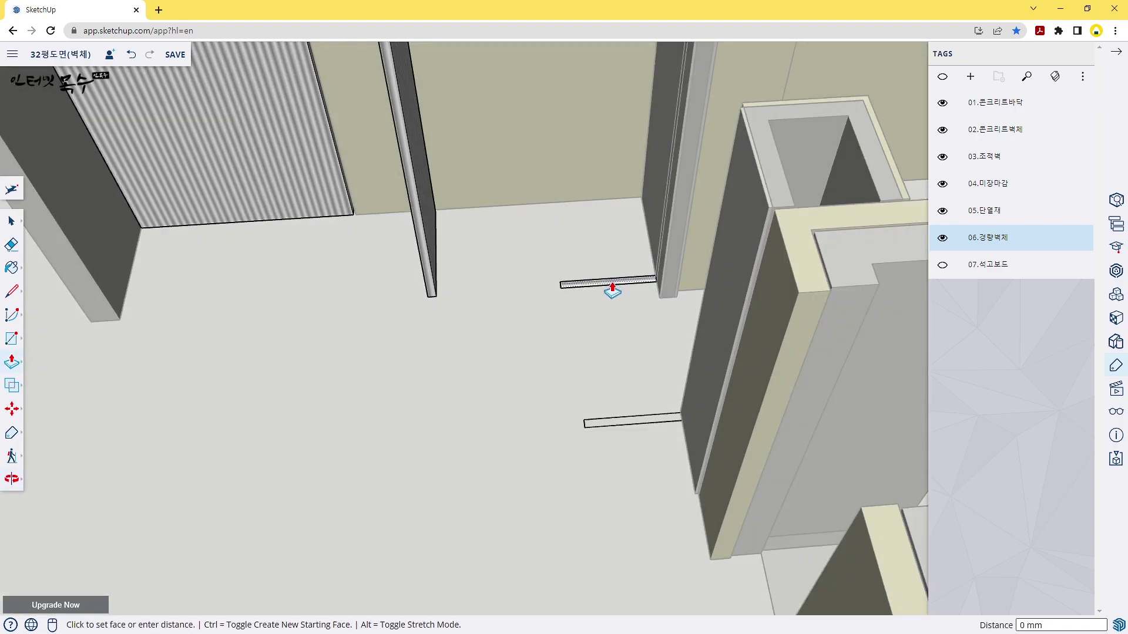
pyautogui.doubleClick(622, 421)
pyautogui.scroll(-5, 593, 387)
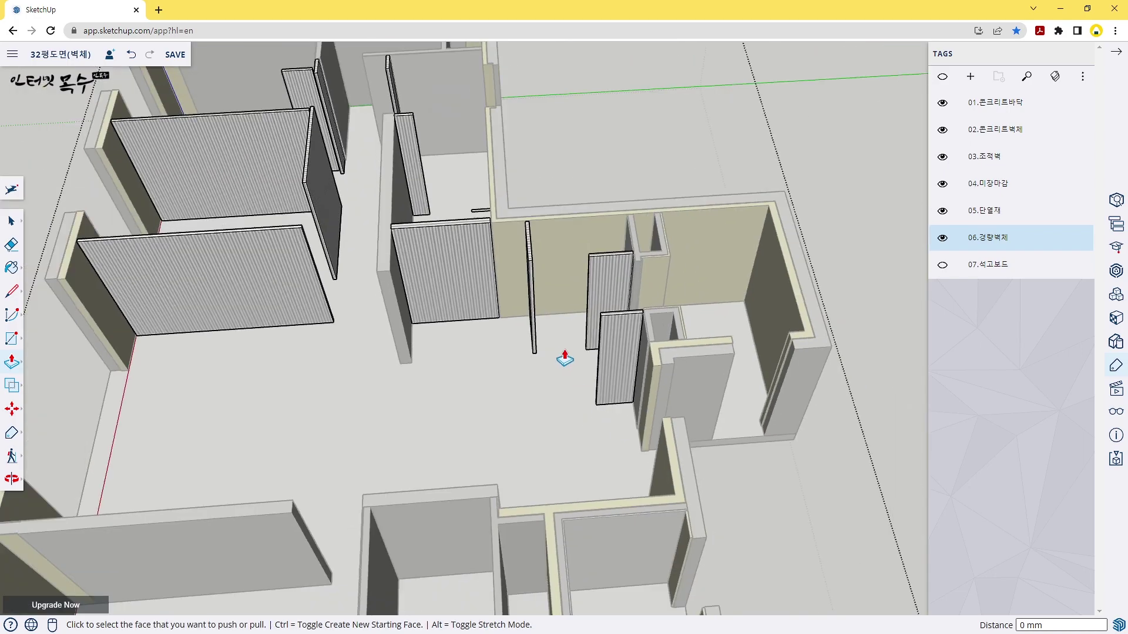
pyautogui.scroll(1, 546, 376)
pyautogui.moveTo(531, 395); pyautogui.dragTo(564, 321, button='middle')
pyautogui.scroll(3, 411, 341)
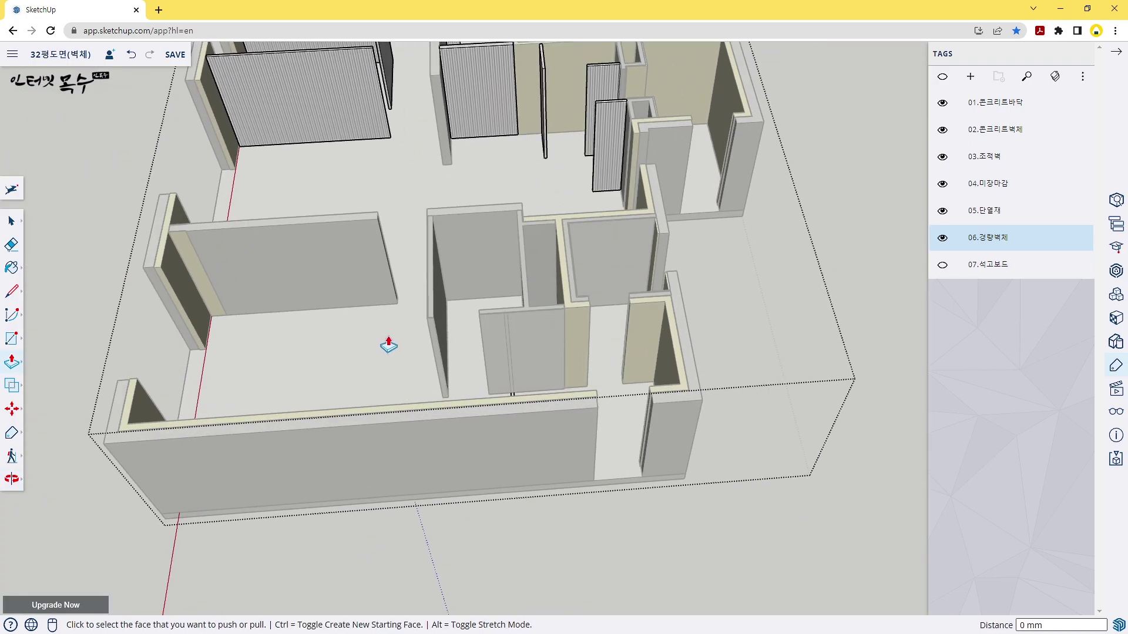
pyautogui.moveTo(387, 345)
pyautogui.mouseDown(button='middle')
pyautogui.moveTo(625, 374)
pyautogui.moveTo(504, 360)
pyautogui.mouseUp(button='middle')
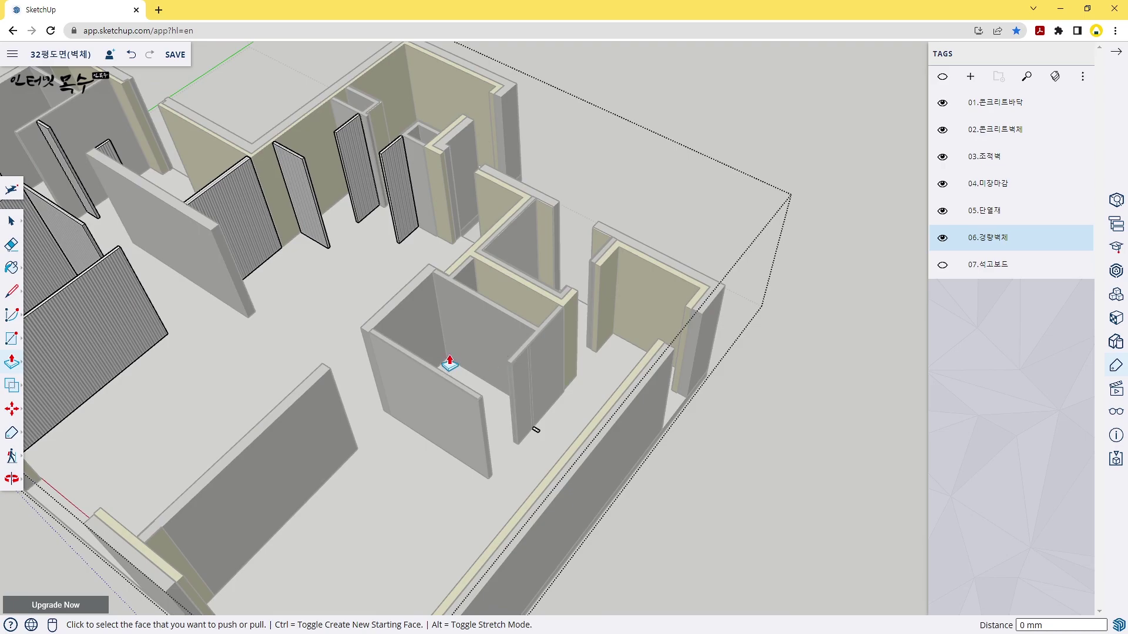
pyautogui.moveTo(378, 277)
pyautogui.mouseDown(button='middle')
pyautogui.moveTo(611, 285)
pyautogui.moveTo(623, 307)
pyautogui.mouseUp(button='middle')
# Raise the right-room outlines by the right-hand wall, plus upper and lower ones, to matching height
pyautogui.scroll(1, 624, 307)
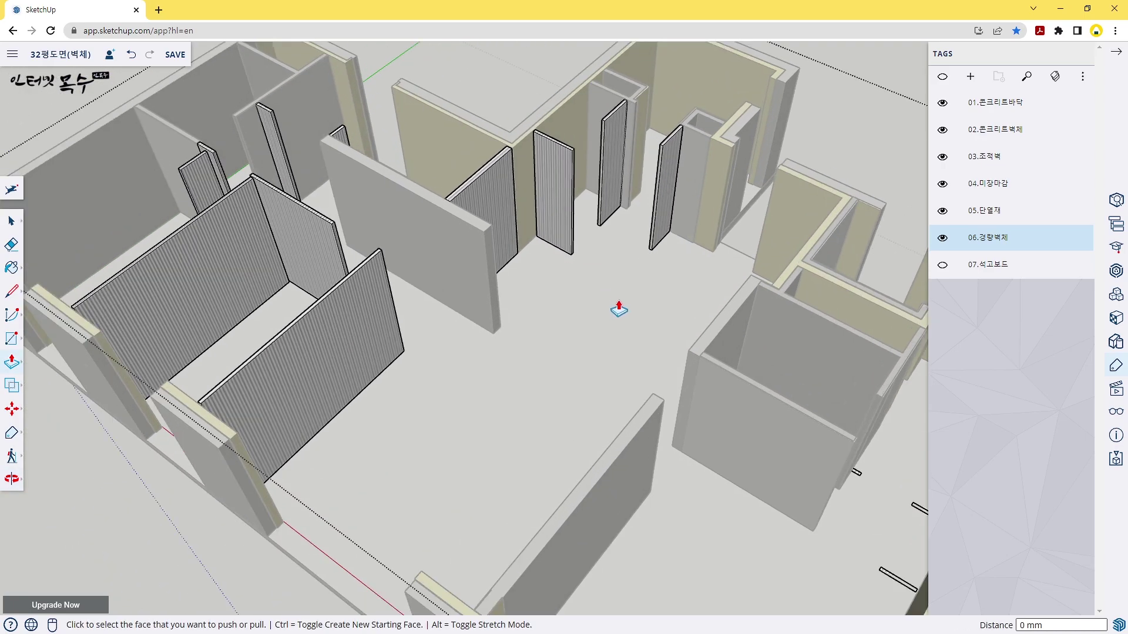
pyautogui.scroll(-1, 607, 300)
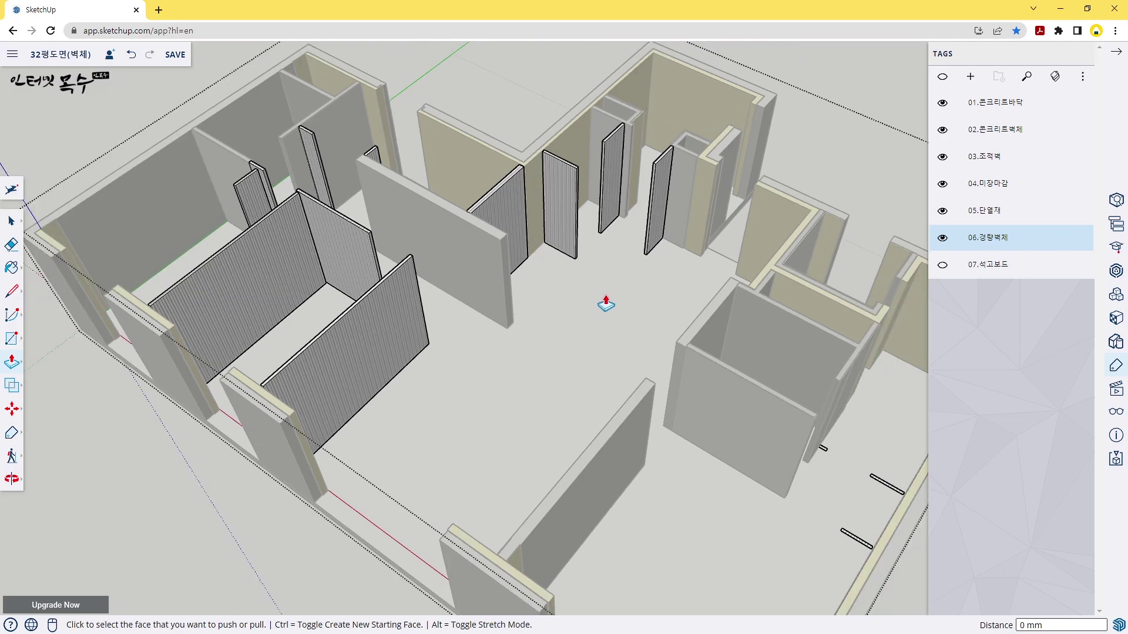
pyautogui.scroll(-2, 606, 302)
pyautogui.scroll(3, 529, 295)
pyautogui.scroll(2, 485, 310)
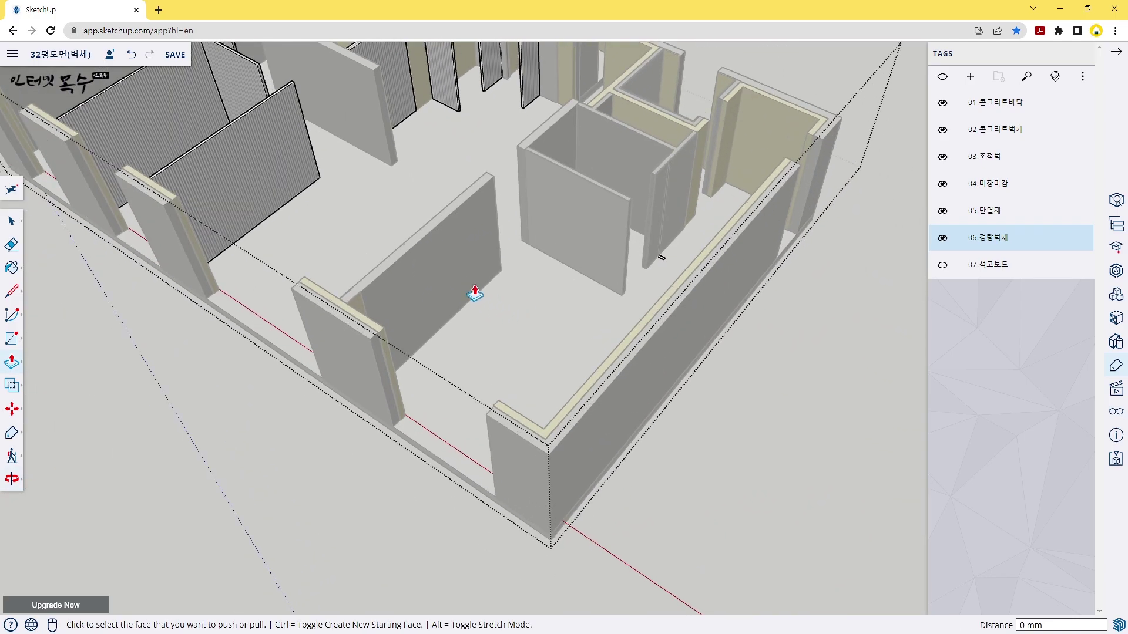
pyautogui.moveTo(548, 228); pyautogui.dragTo(549, 335, button='middle')
pyautogui.scroll(2, 674, 277)
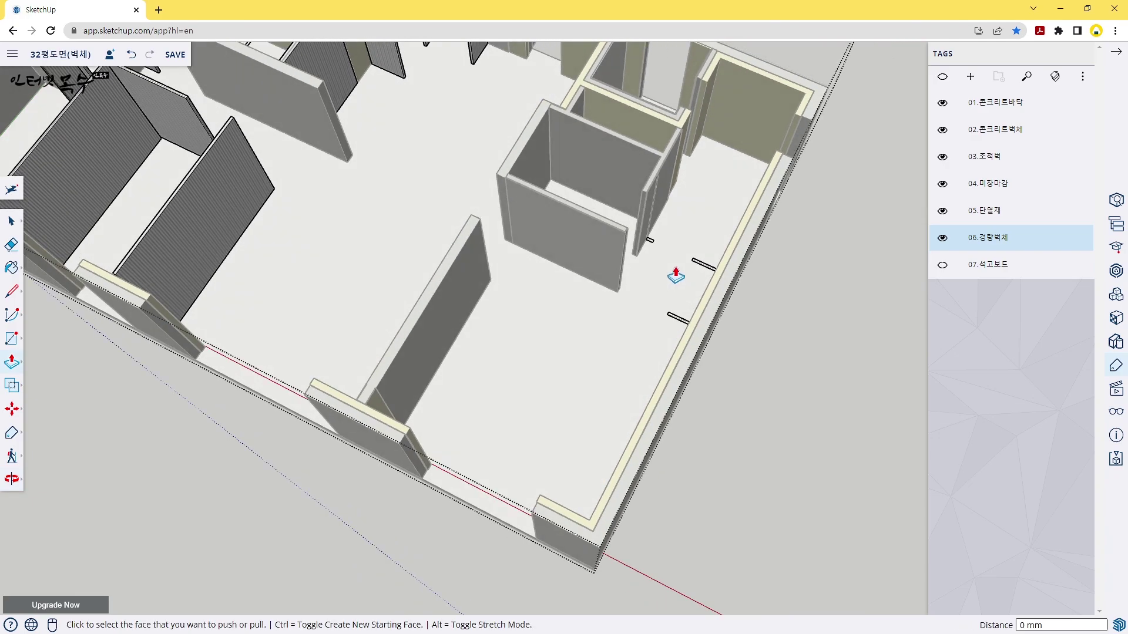
pyautogui.scroll(3, 689, 269)
pyautogui.click(735, 267)
pyautogui.click(683, 252)
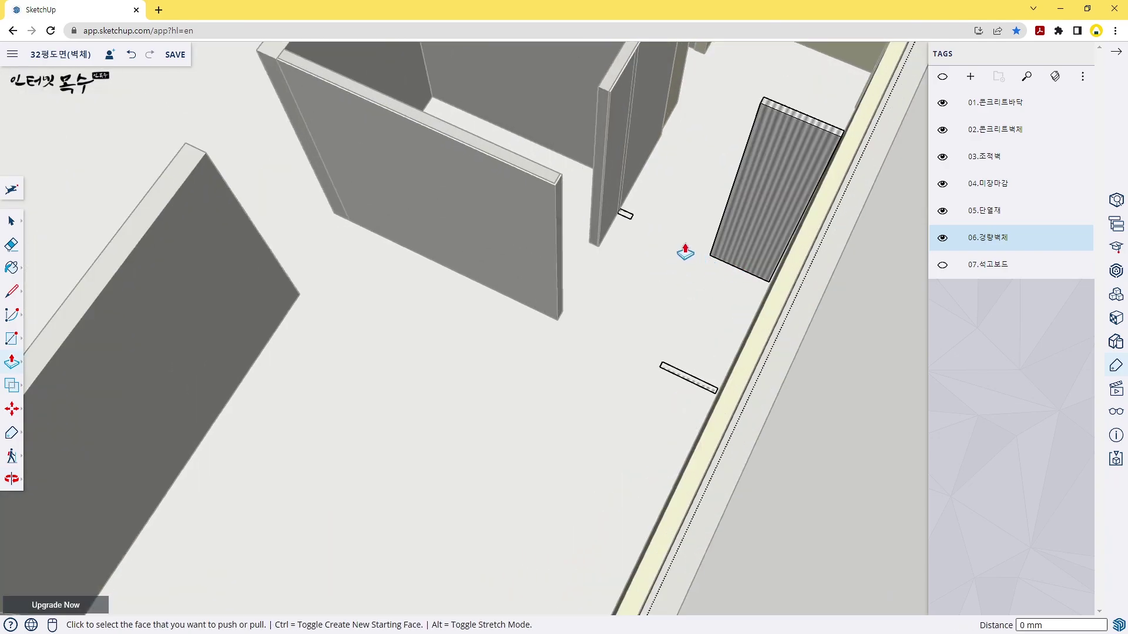
pyautogui.doubleClick(627, 220)
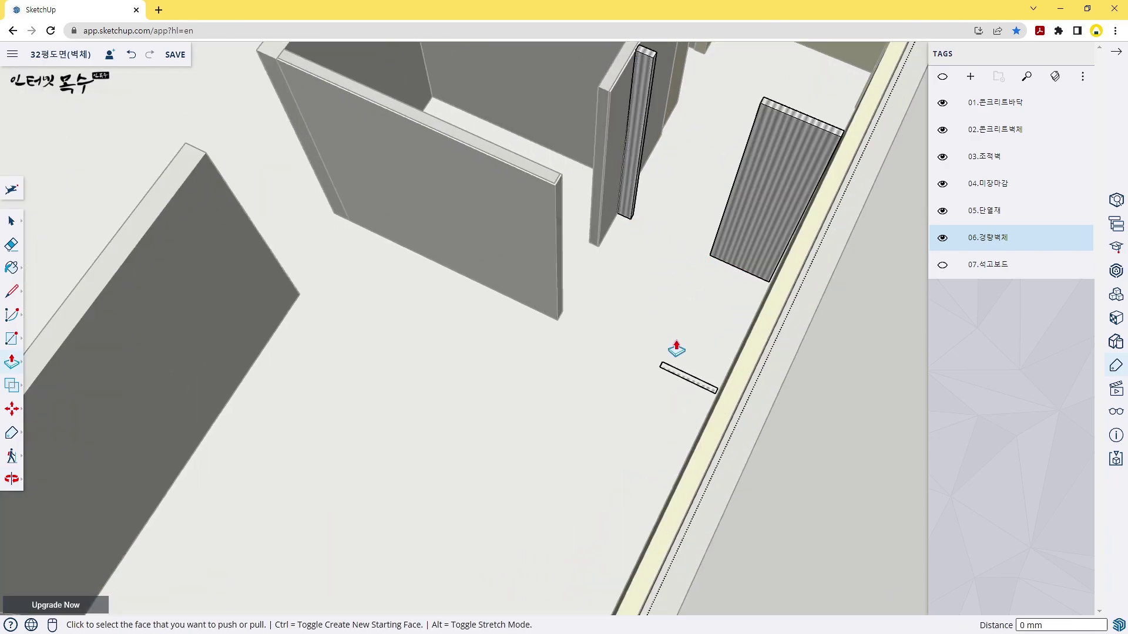
pyautogui.doubleClick(675, 381)
# Zoom and orbit around the plan to check the finished ribbed partition walls
pyautogui.scroll(-3, 656, 255)
pyautogui.scroll(-2, 587, 258)
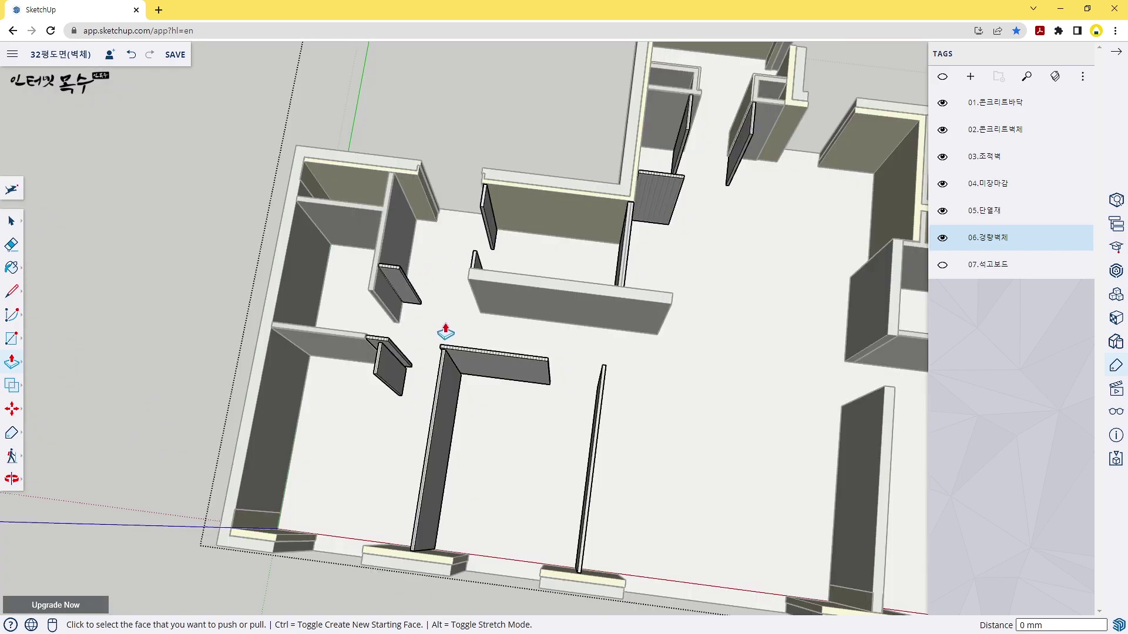
pyautogui.scroll(1, 507, 340)
pyautogui.scroll(-2, 511, 344)
pyautogui.scroll(1, 339, 347)
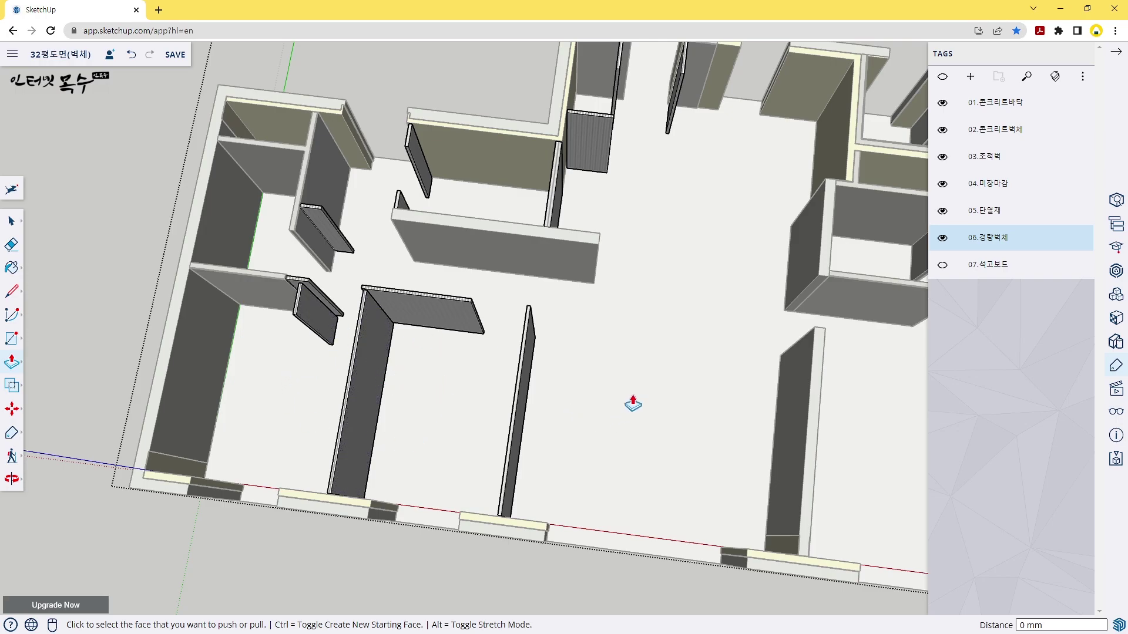
pyautogui.scroll(-1, 658, 428)
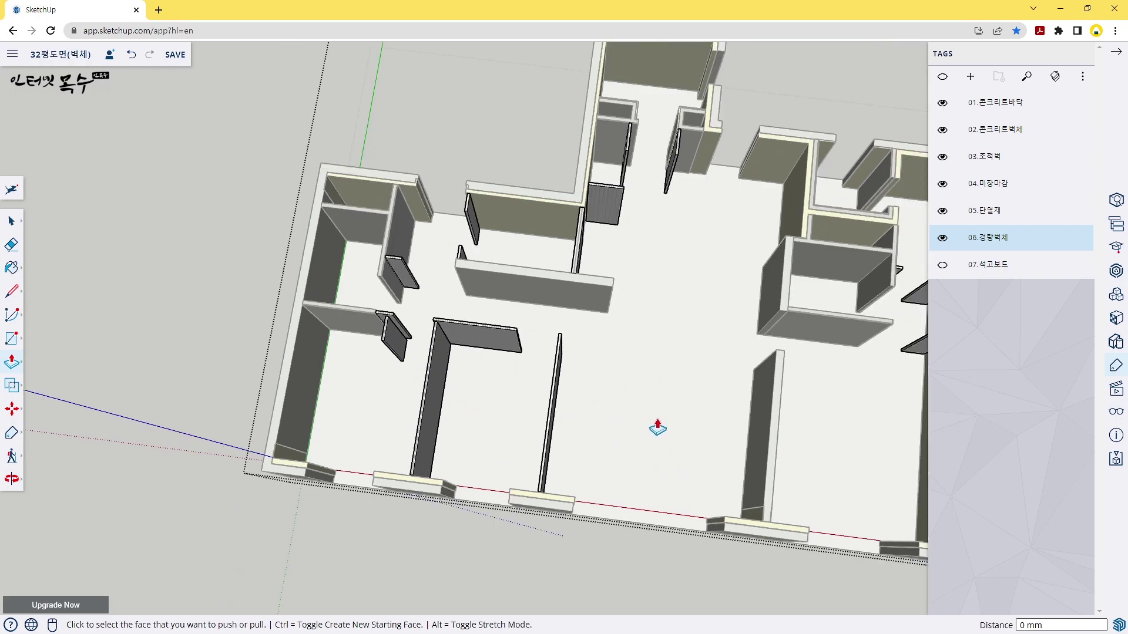
pyautogui.moveTo(658, 428)
pyautogui.mouseDown(button='middle')
pyautogui.moveTo(560, 385)
pyautogui.moveTo(486, 383)
pyautogui.mouseUp(button='middle')
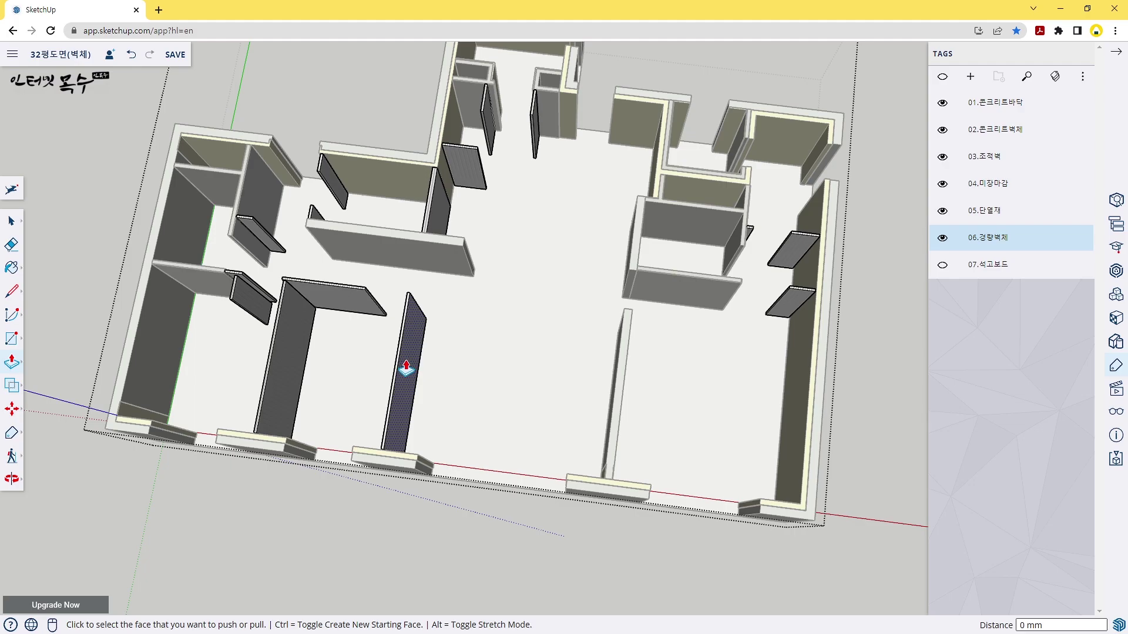
pyautogui.scroll(5, 423, 370)
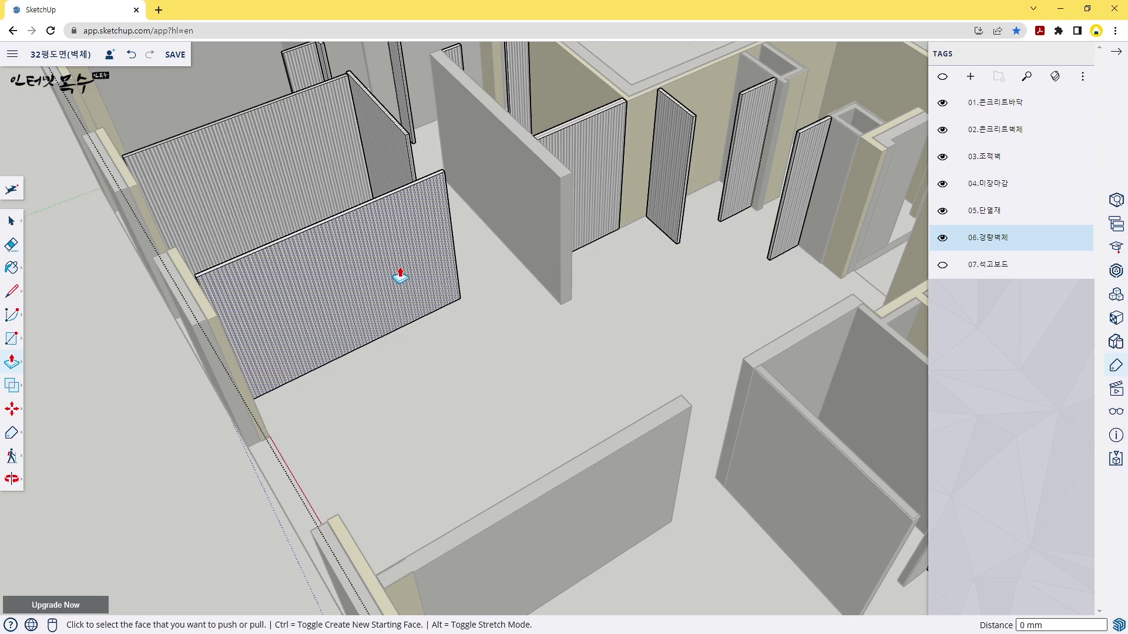
# Make 07.석고보드 the active tag, hide all tags, then show only 07.석고보드
pyautogui.click(944, 271)
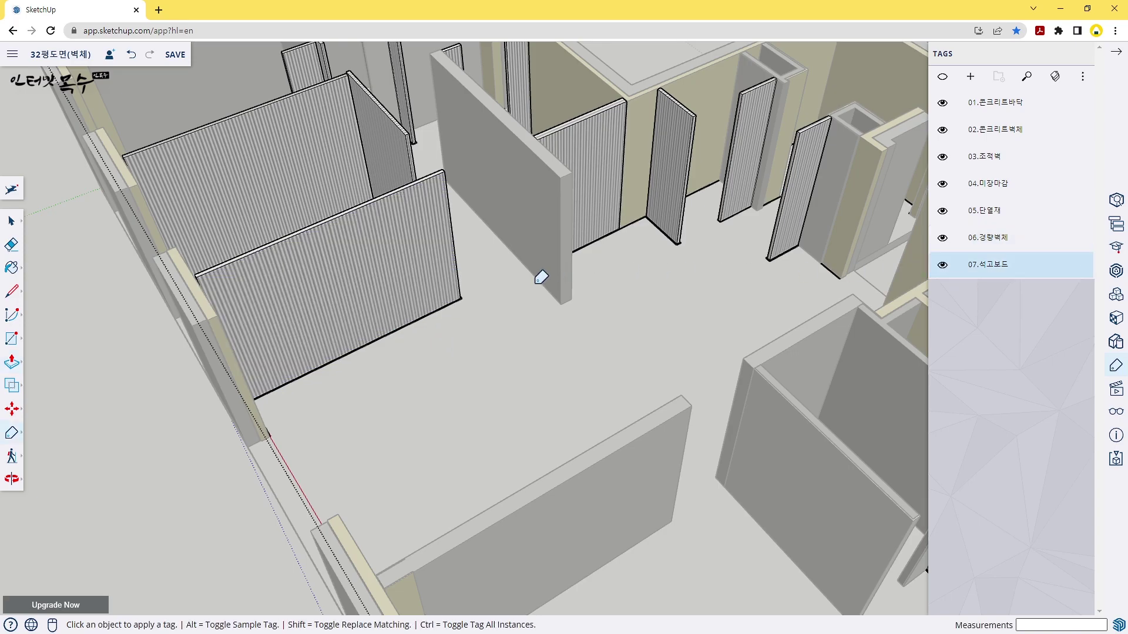
pyautogui.scroll(-3, 543, 285)
pyautogui.moveTo(544, 290)
pyautogui.mouseDown(button='middle')
pyautogui.moveTo(485, 362)
pyautogui.moveTo(548, 382)
pyautogui.moveTo(468, 369)
pyautogui.moveTo(548, 352)
pyautogui.moveTo(451, 311)
pyautogui.moveTo(443, 335)
pyautogui.moveTo(455, 319)
pyautogui.mouseUp(button='middle')
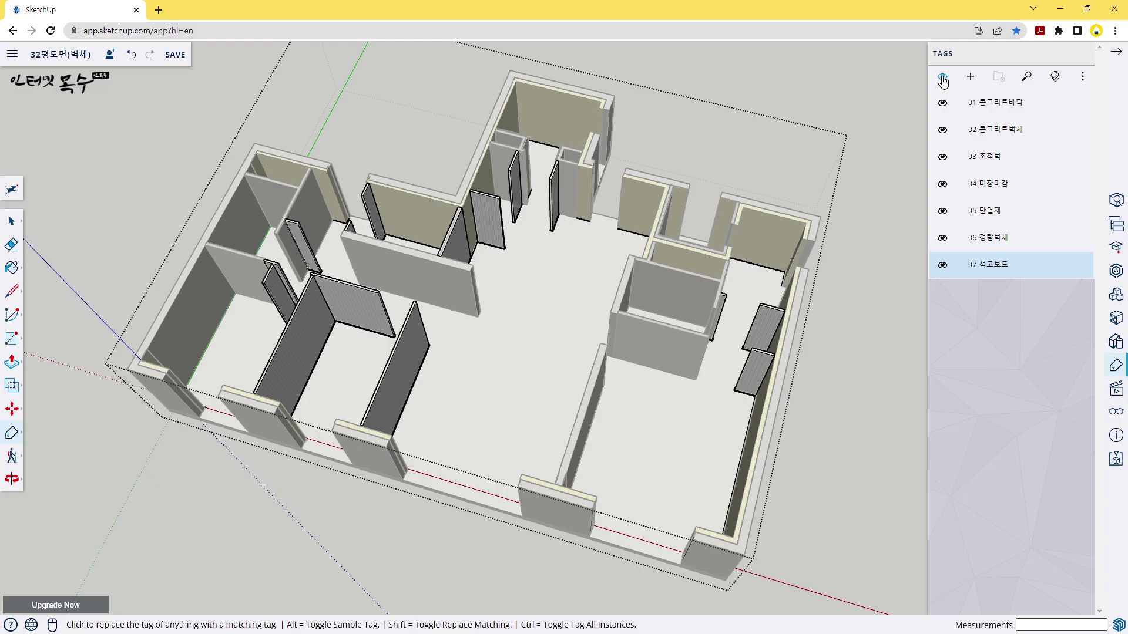
pyautogui.click(943, 79)
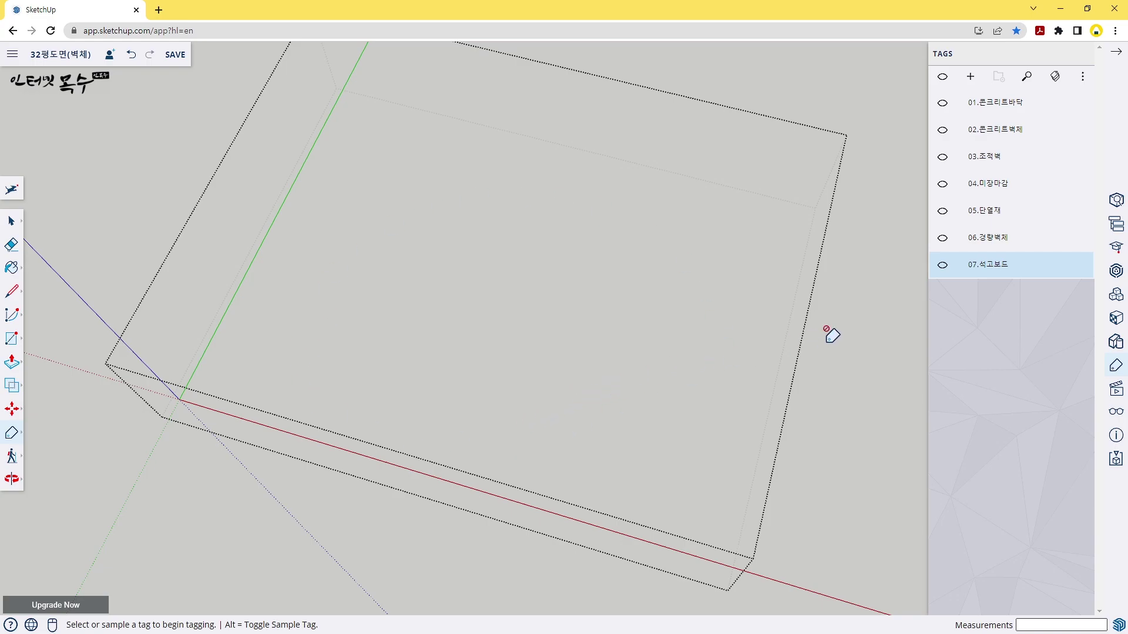
pyautogui.moveTo(1009, 264)
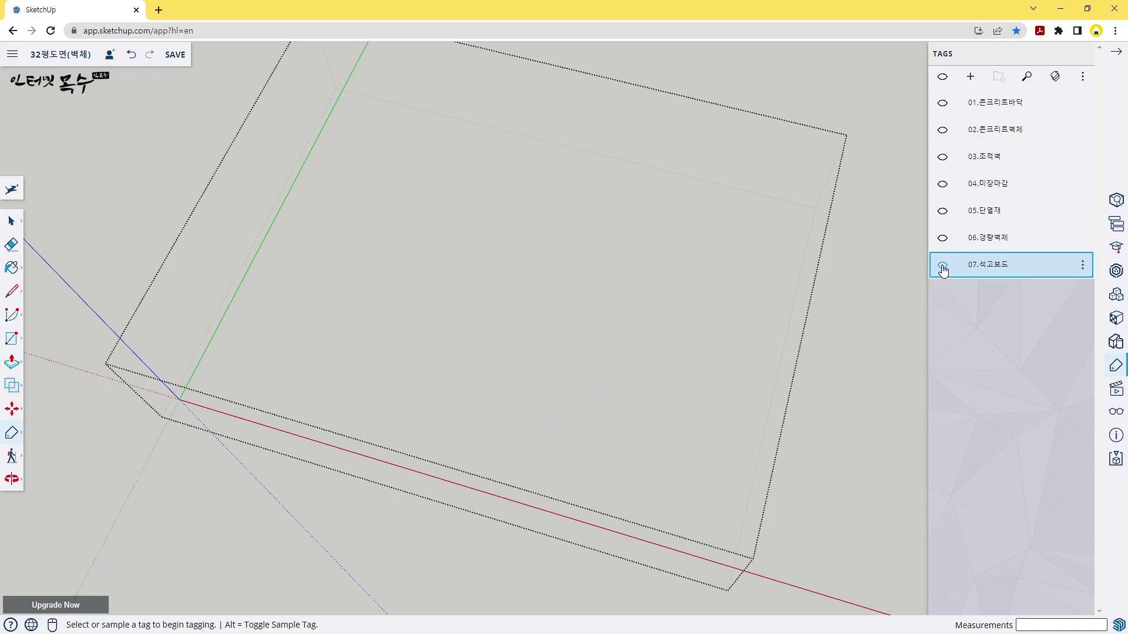
pyautogui.click(943, 267)
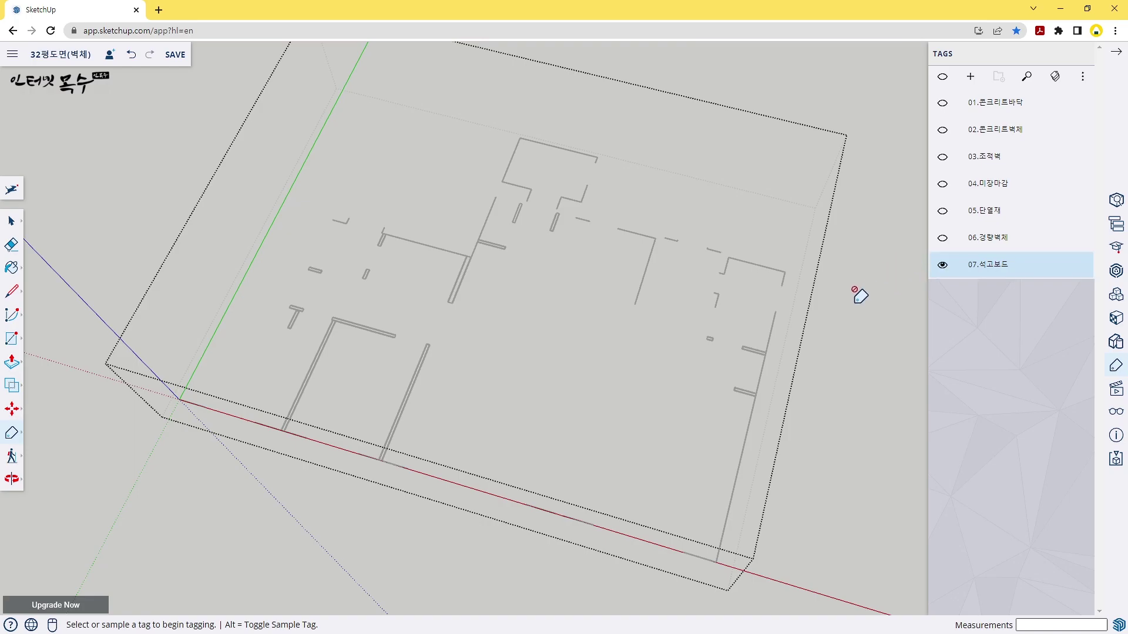
# Return to Select, exit the group being edited, and view the gypsum board outlines
pyautogui.press('space')
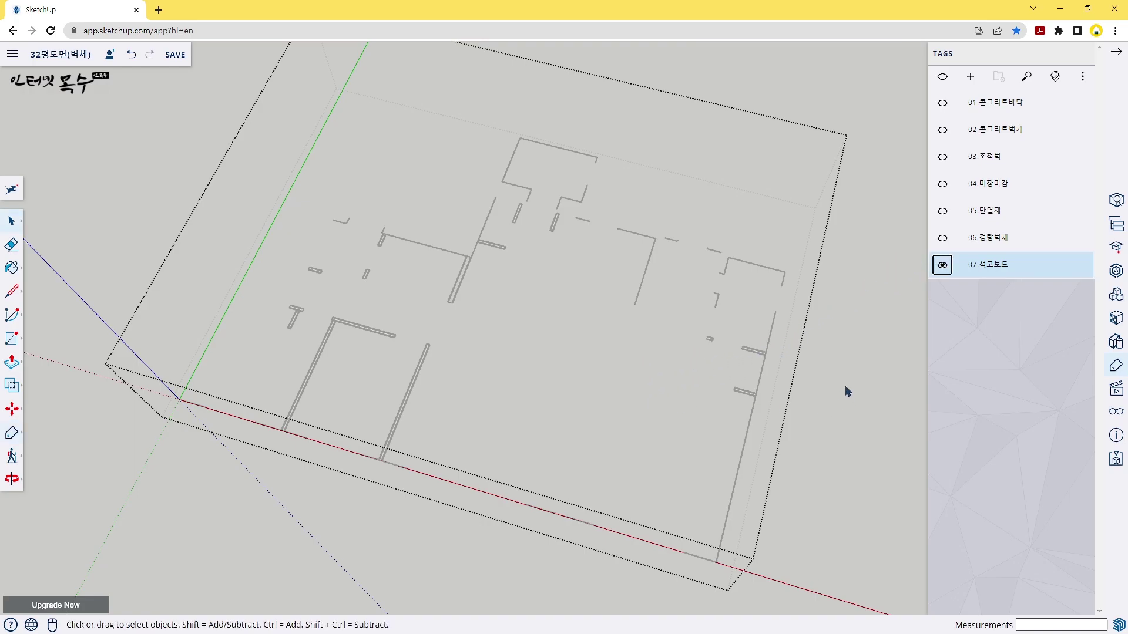
pyautogui.click(839, 392)
pyautogui.scroll(3, 430, 395)
pyautogui.scroll(3, 428, 376)
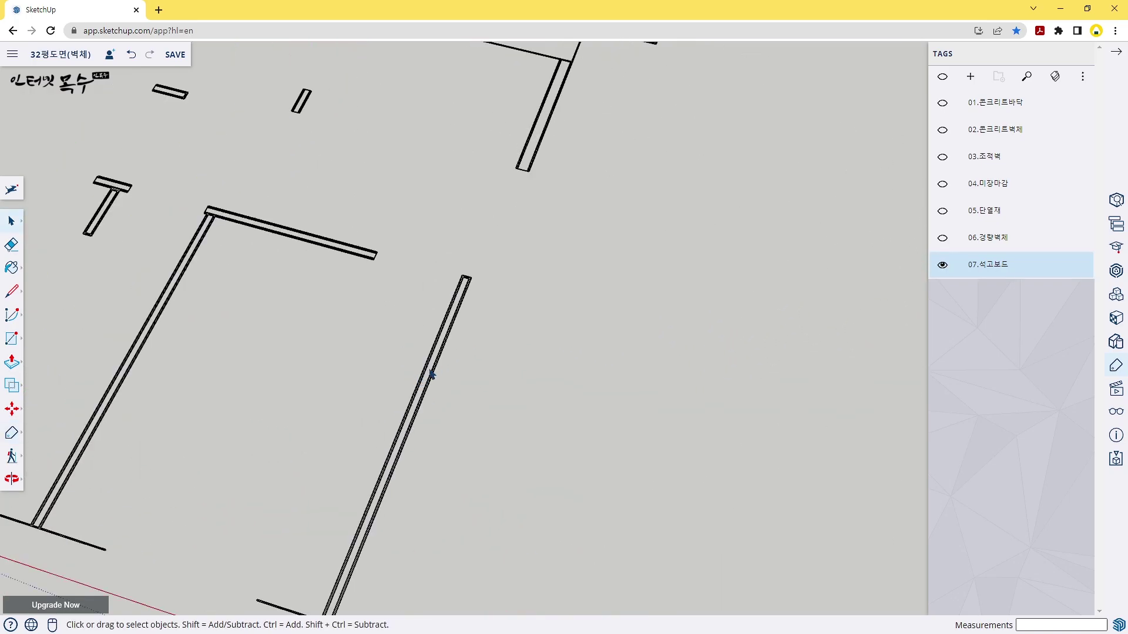
pyautogui.scroll(2, 448, 345)
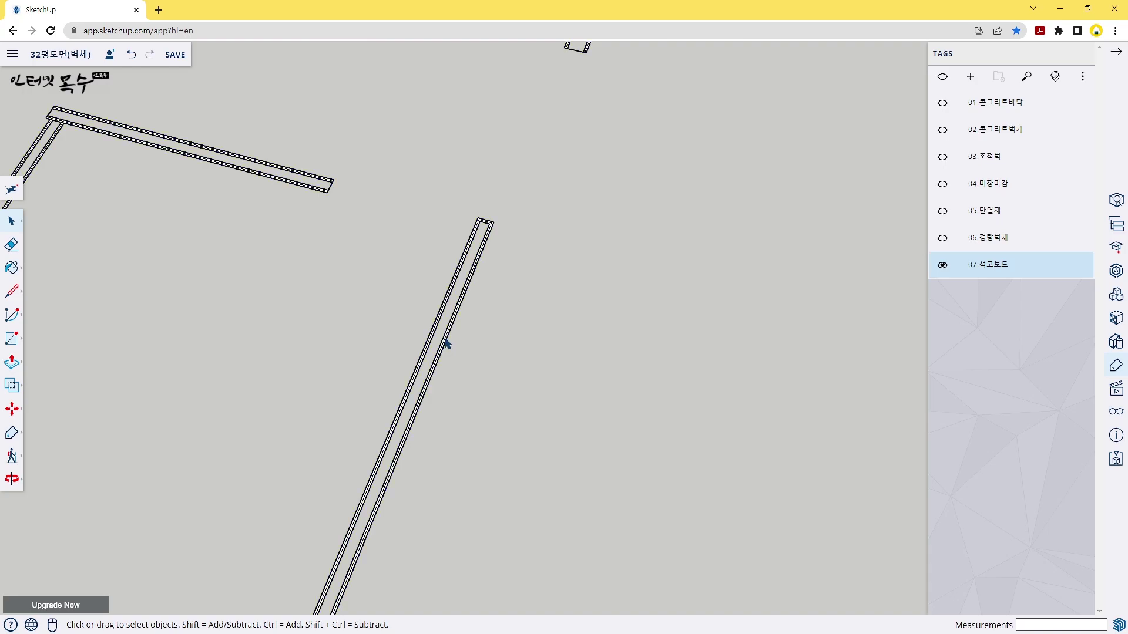
pyautogui.scroll(-2, 452, 351)
pyautogui.scroll(-3, 446, 364)
pyautogui.scroll(3, 353, 367)
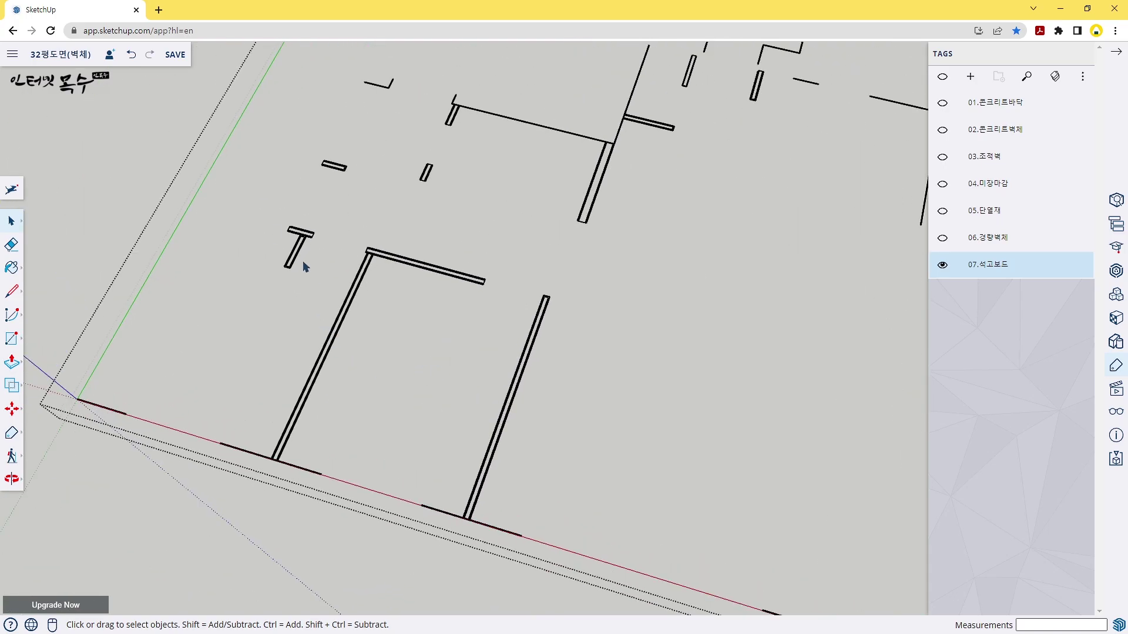
pyautogui.moveTo(225, 305)
pyautogui.mouseDown(button='middle')
pyautogui.moveTo(96, 398)
pyautogui.moveTo(237, 403)
pyautogui.moveTo(111, 408)
pyautogui.moveTo(242, 285)
pyautogui.mouseUp(button='middle')
pyautogui.scroll(2, 141, 229)
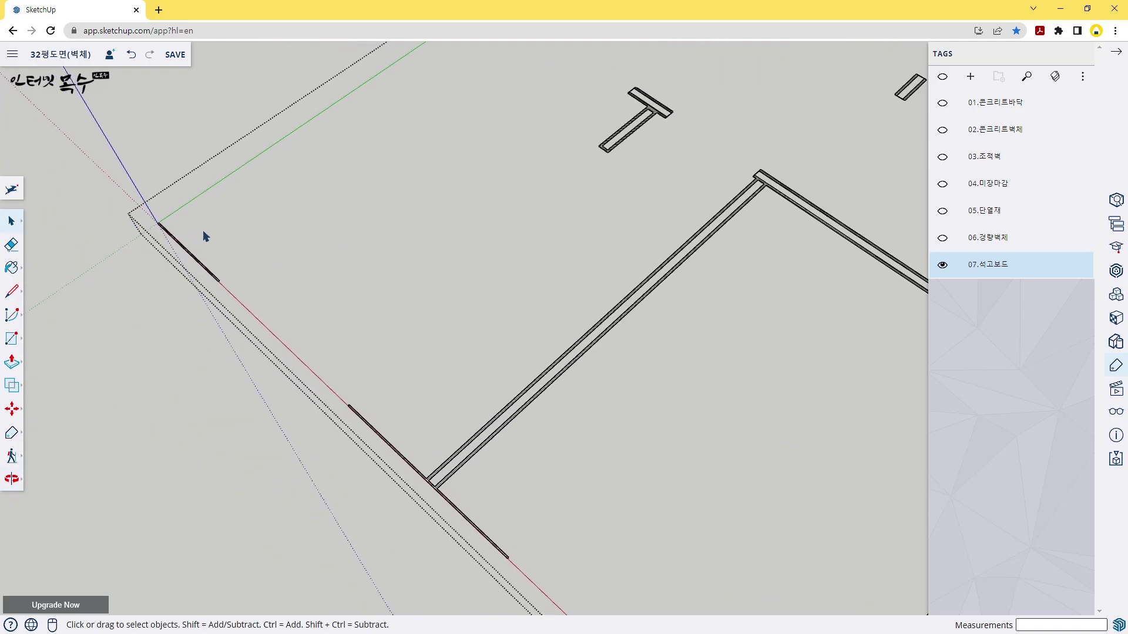
pyautogui.scroll(3, 176, 252)
# Raise the left gypsum board strip into a tall wall with Push/Pull
pyautogui.press('p')
pyautogui.scroll(2, 165, 296)
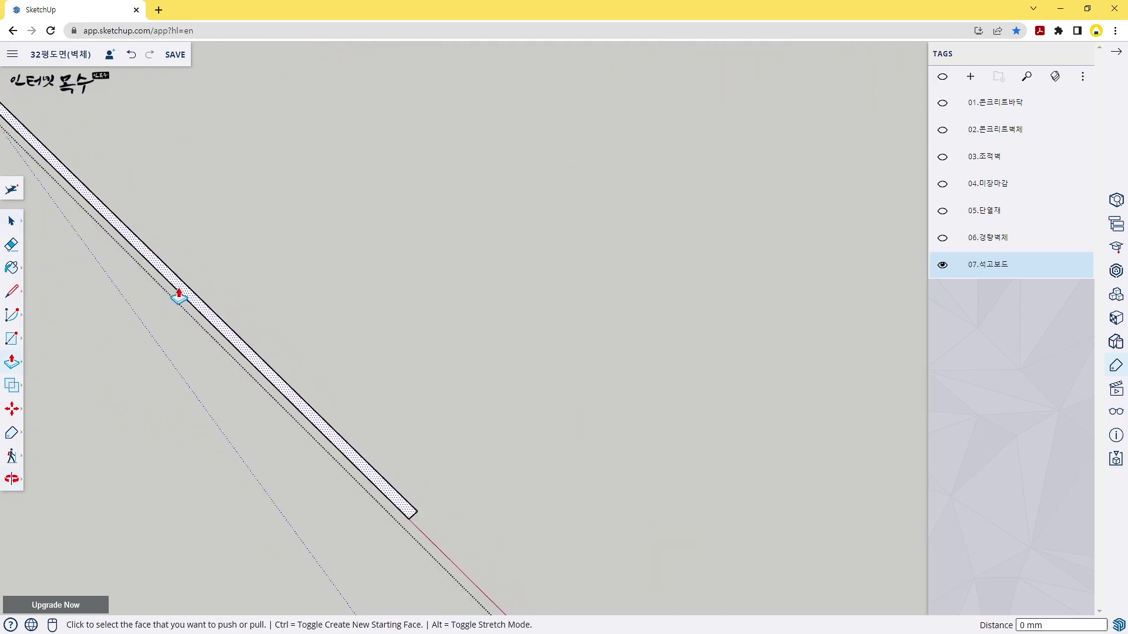
pyautogui.doubleClick(179, 296)
pyautogui.scroll(-2, 445, 324)
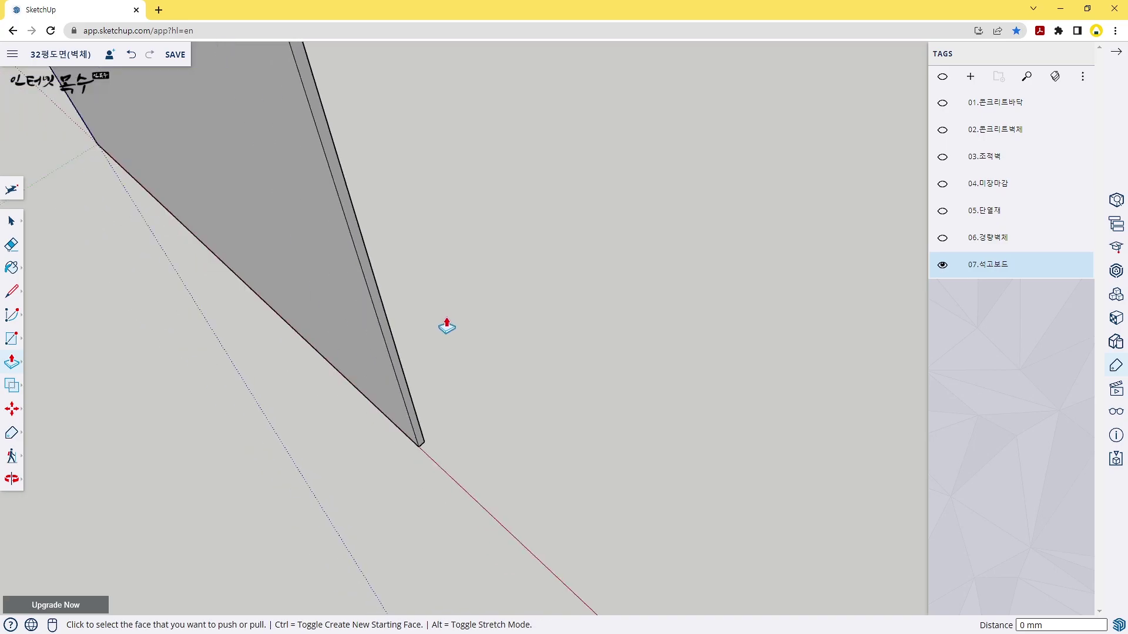
pyautogui.scroll(-2, 578, 325)
pyautogui.scroll(-2, 578, 325)
# Raise the small rectangular board outline and its remaining base strip into a wall
pyautogui.moveTo(652, 297)
pyautogui.mouseDown(button='middle')
pyautogui.moveTo(393, 458)
pyautogui.moveTo(581, 325)
pyautogui.mouseUp(button='middle')
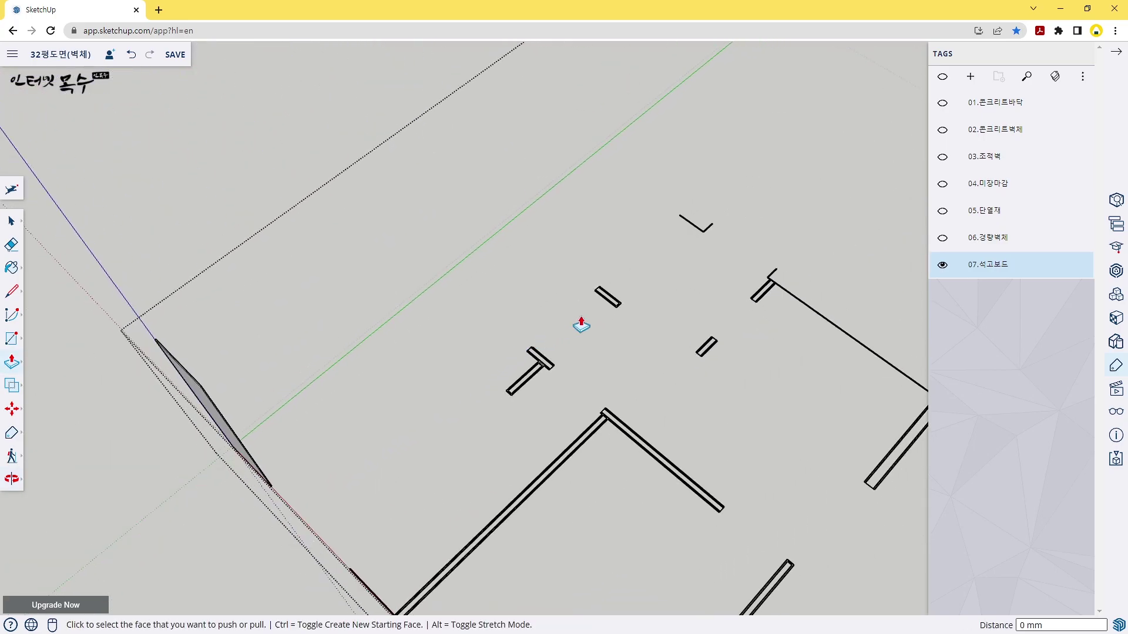
pyautogui.scroll(1, 695, 249)
pyautogui.scroll(1, 703, 223)
pyautogui.scroll(2, 720, 227)
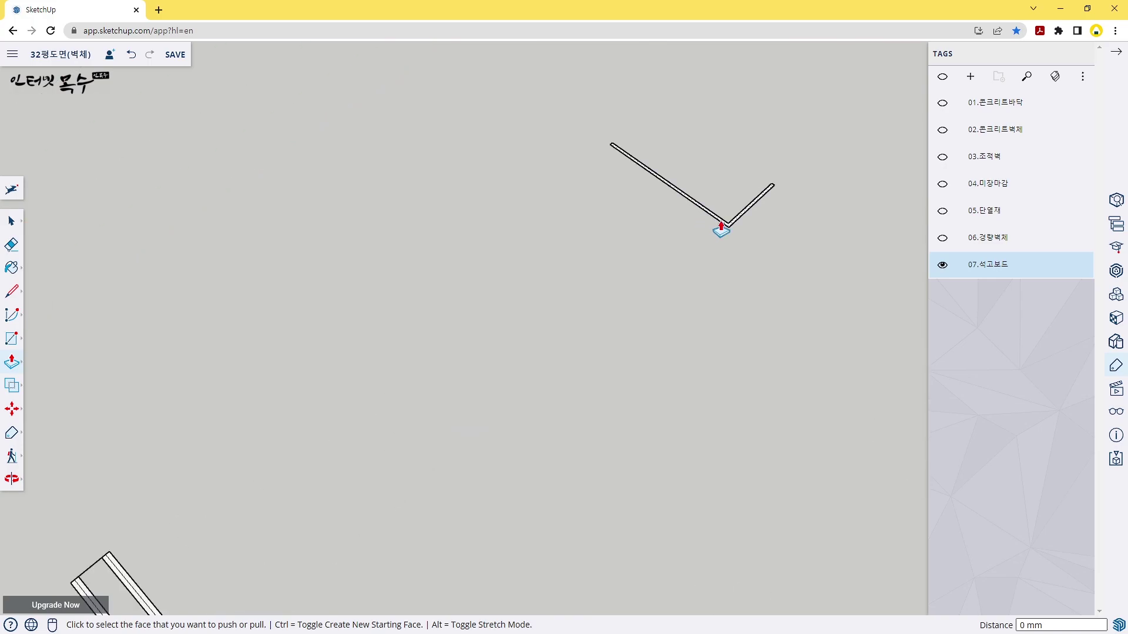
pyautogui.scroll(2, 721, 229)
pyautogui.scroll(-3, 721, 229)
pyautogui.scroll(-2, 552, 337)
pyautogui.scroll(2, 566, 343)
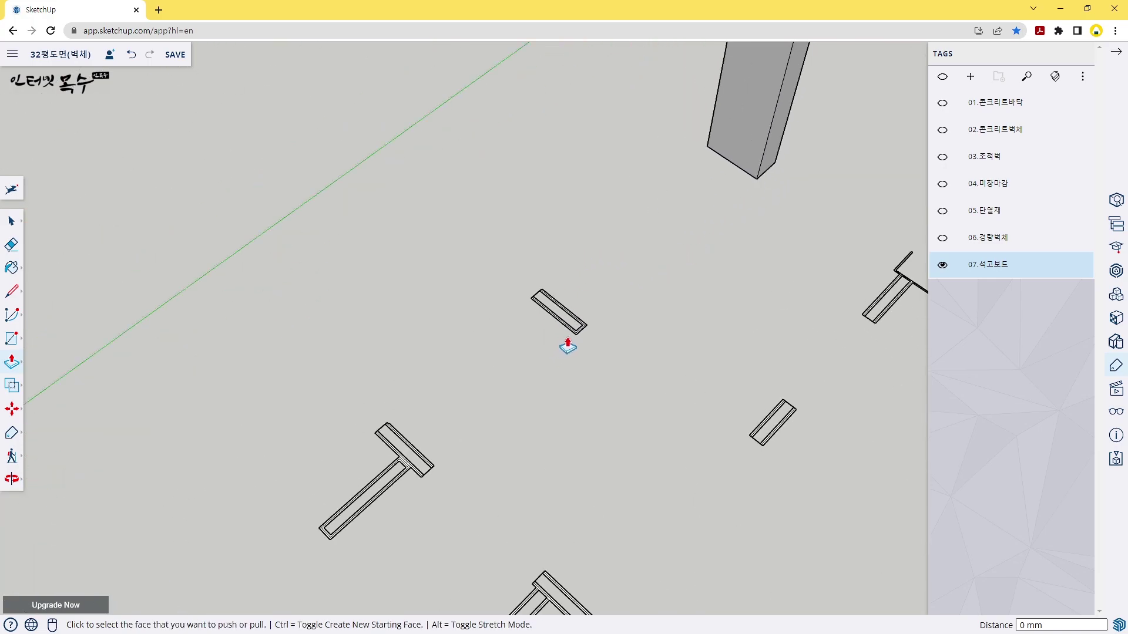
pyautogui.scroll(3, 579, 325)
pyautogui.scroll(1, 564, 317)
pyautogui.scroll(1, 499, 279)
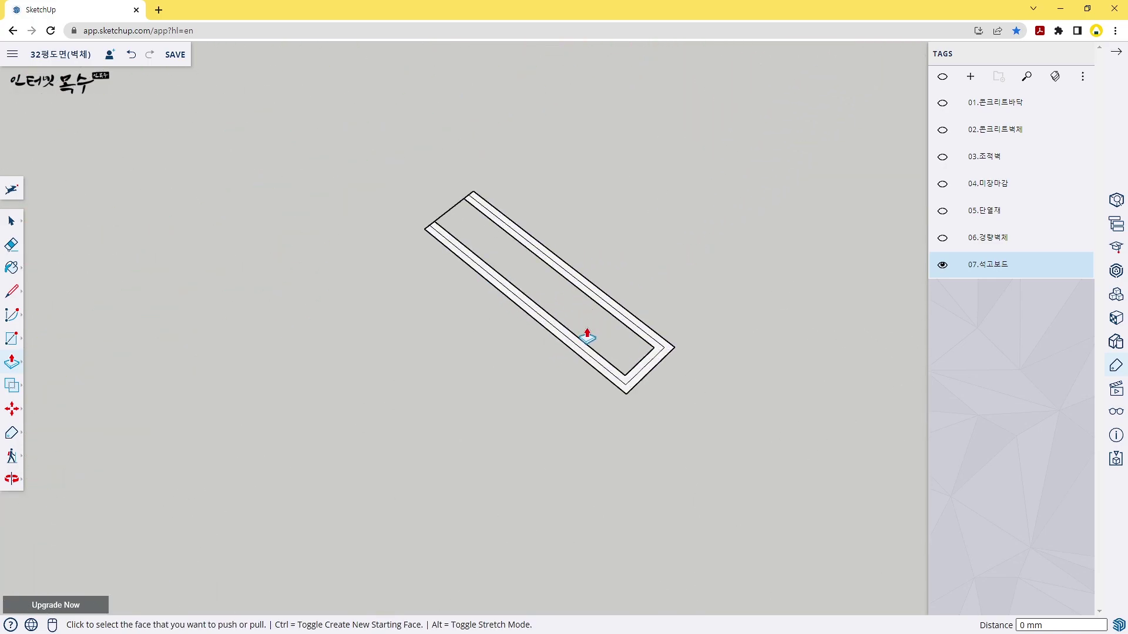
pyautogui.doubleClick(605, 314)
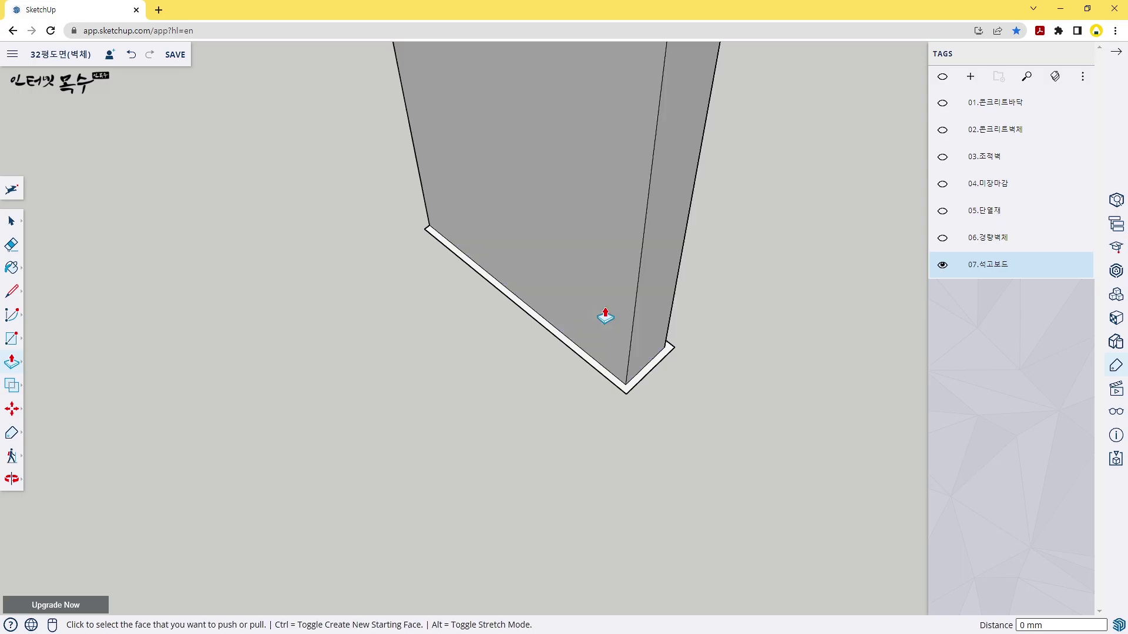
pyautogui.click(586, 367)
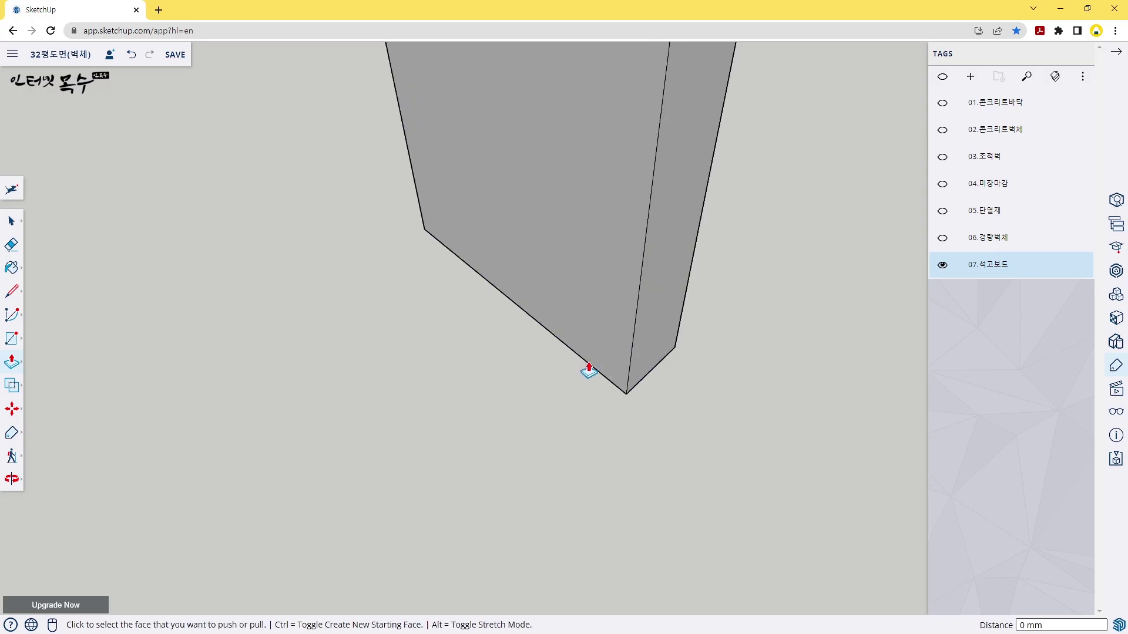
# Raise the T-shaped outline's top strip and adjacent strip to wall height
pyautogui.scroll(-2, 584, 369)
pyautogui.scroll(-3, 585, 368)
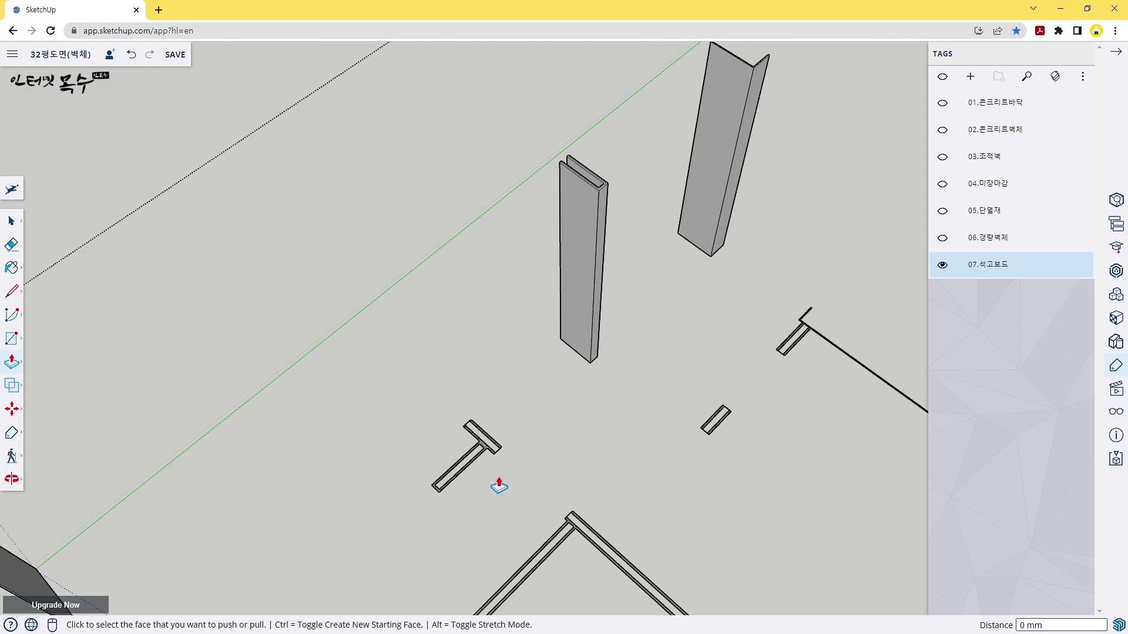
pyautogui.scroll(4, 493, 472)
pyautogui.moveTo(486, 452); pyautogui.dragTo(505, 320, button='middle')
pyautogui.scroll(2, 520, 277)
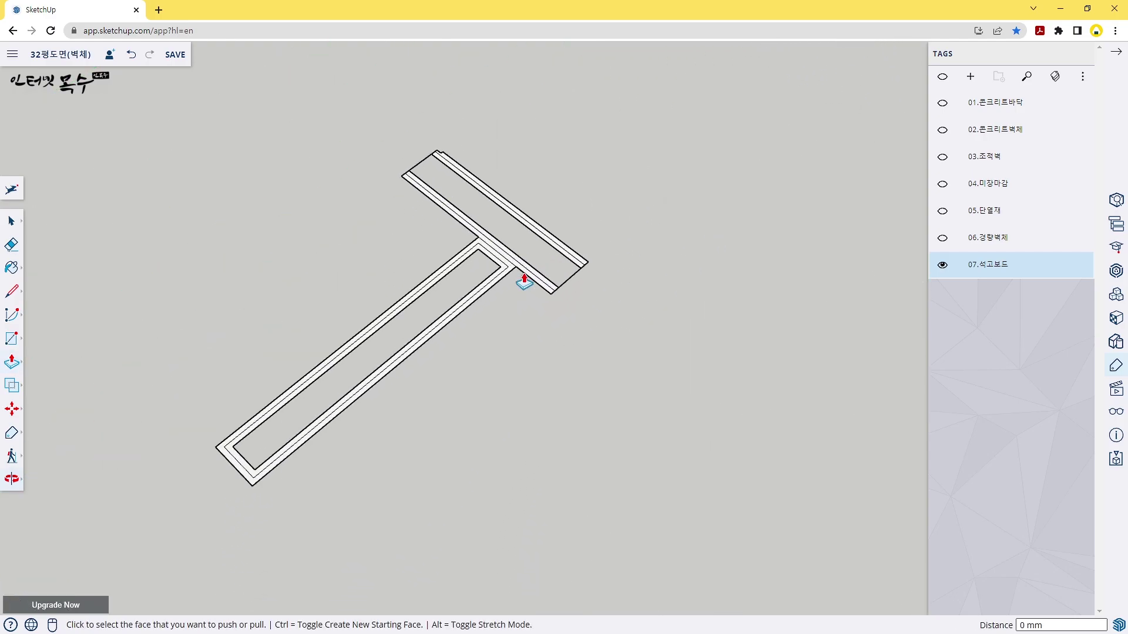
pyautogui.scroll(2, 515, 287)
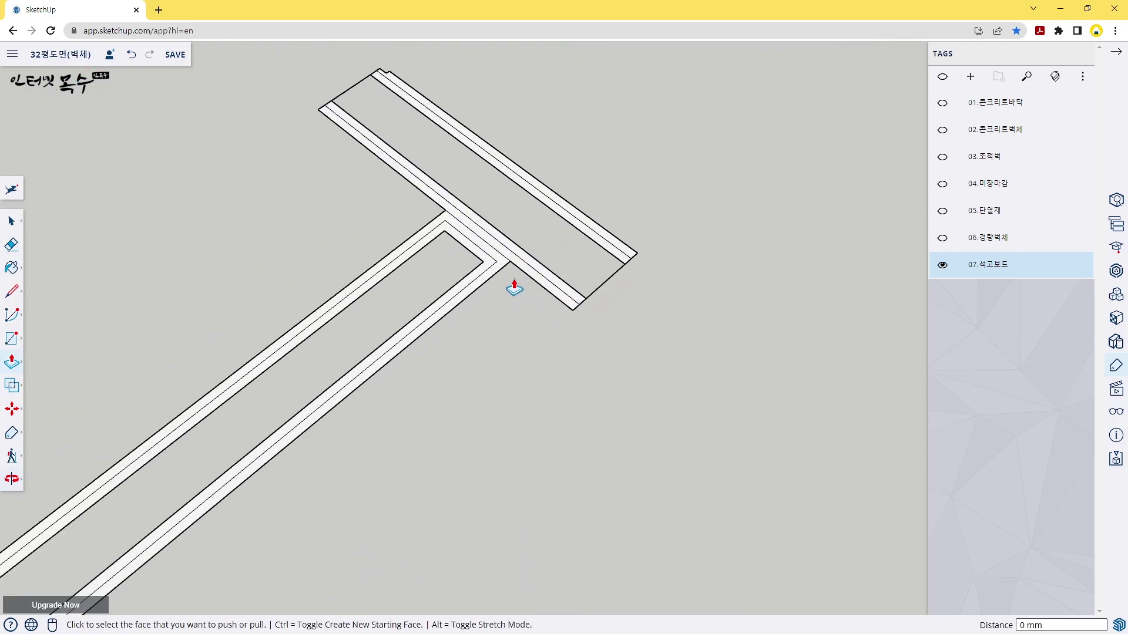
pyautogui.click(556, 203)
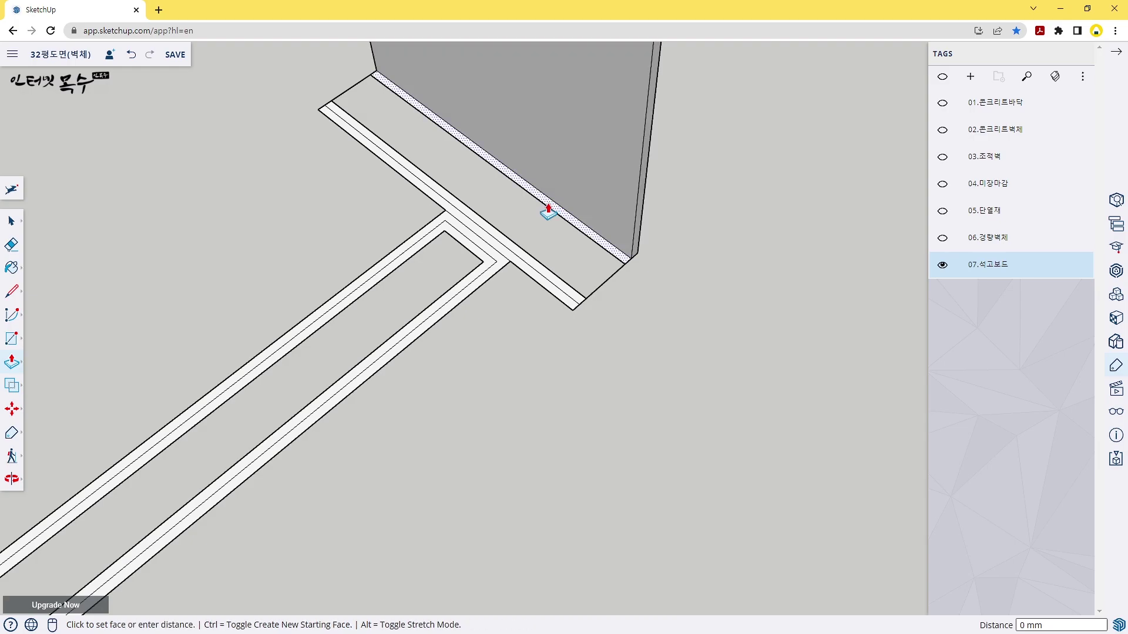
pyautogui.doubleClick(504, 251)
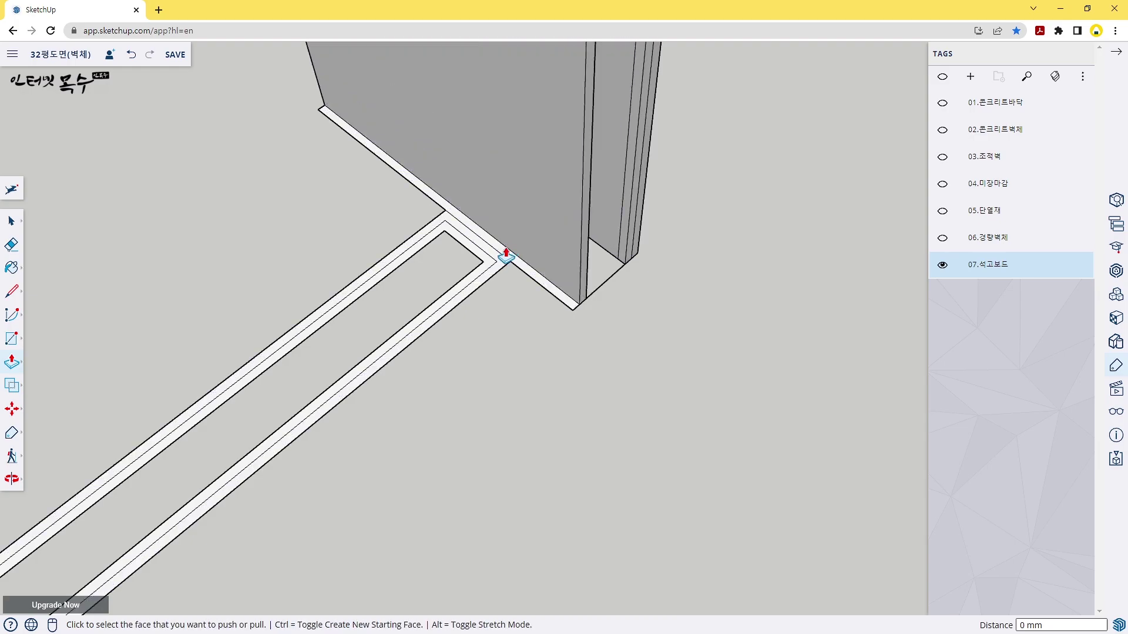
# Extrude the long gypsum floor strip up to wall height
pyautogui.scroll(-2, 503, 276)
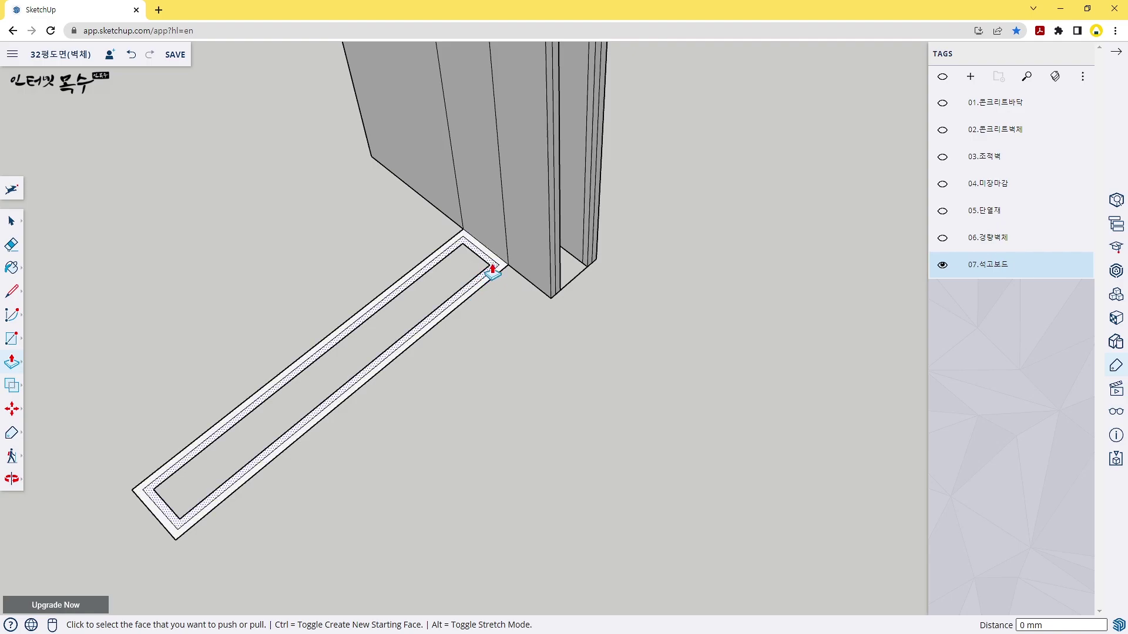
pyautogui.click(492, 271)
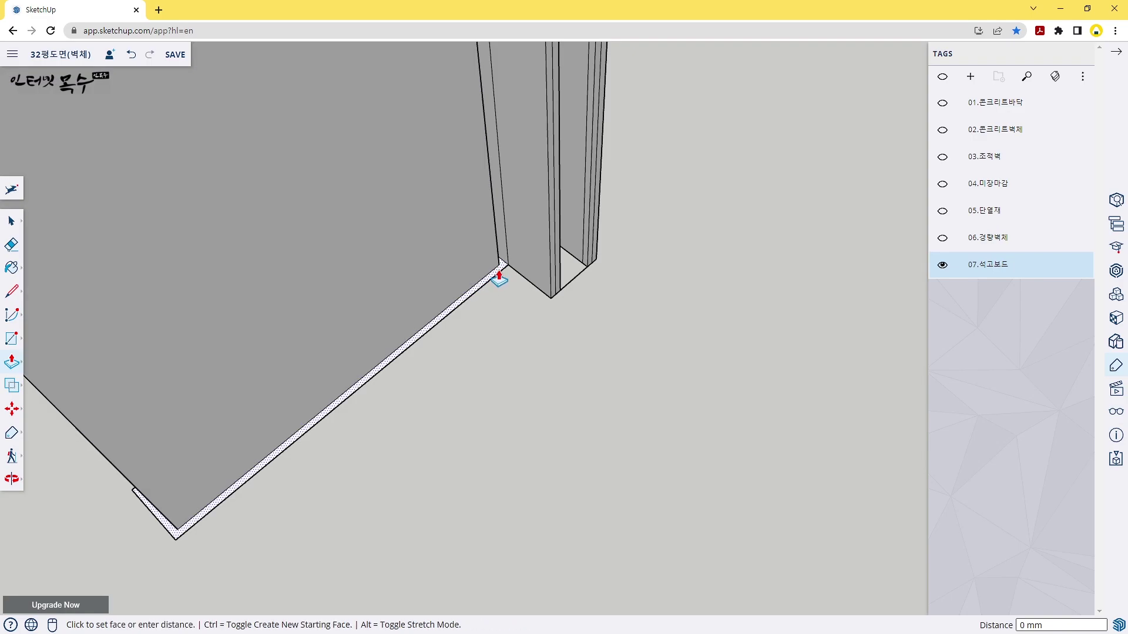
pyautogui.click(499, 275)
pyautogui.moveTo(501, 272)
pyautogui.mouseDown(button='middle')
pyautogui.moveTo(542, 305)
pyautogui.moveTo(552, 346)
pyautogui.moveTo(464, 443)
pyautogui.mouseUp(button='middle')
pyautogui.scroll(-2, 553, 347)
pyautogui.scroll(5, 456, 320)
pyautogui.scroll(3, 424, 306)
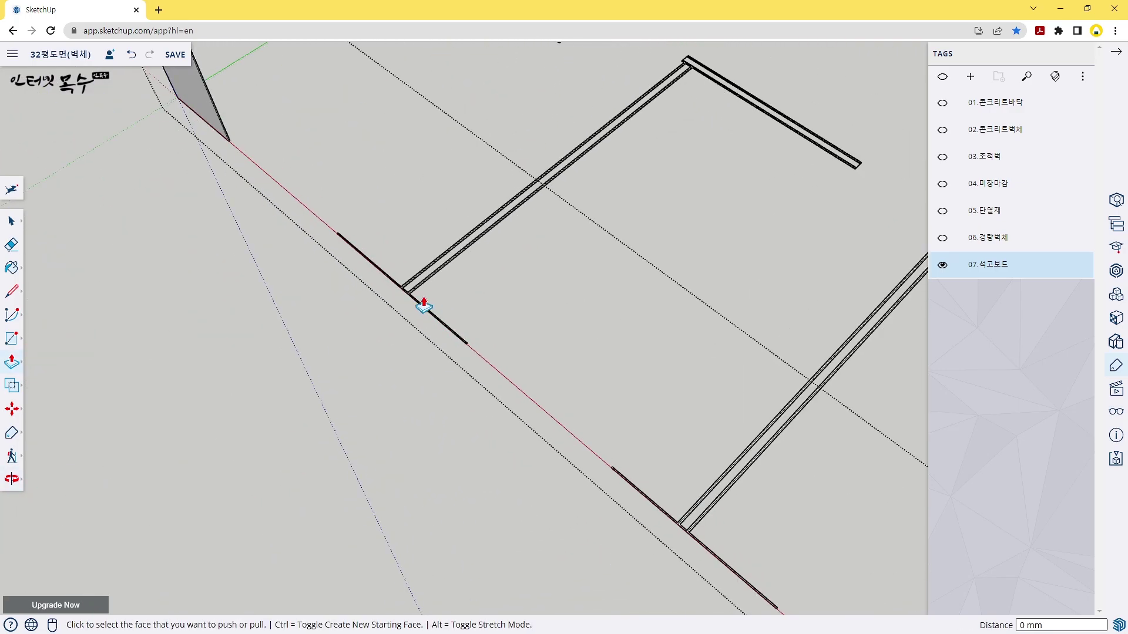
pyautogui.scroll(2, 424, 306)
pyautogui.keyDown('shift'); pyautogui.moveTo(488, 262); pyautogui.dragTo(426, 388, button='middle'); pyautogui.keyUp('shift')
# Finish the current gypsum board strip and raise the next strip to full wall height
pyautogui.scroll(3, 506, 305)
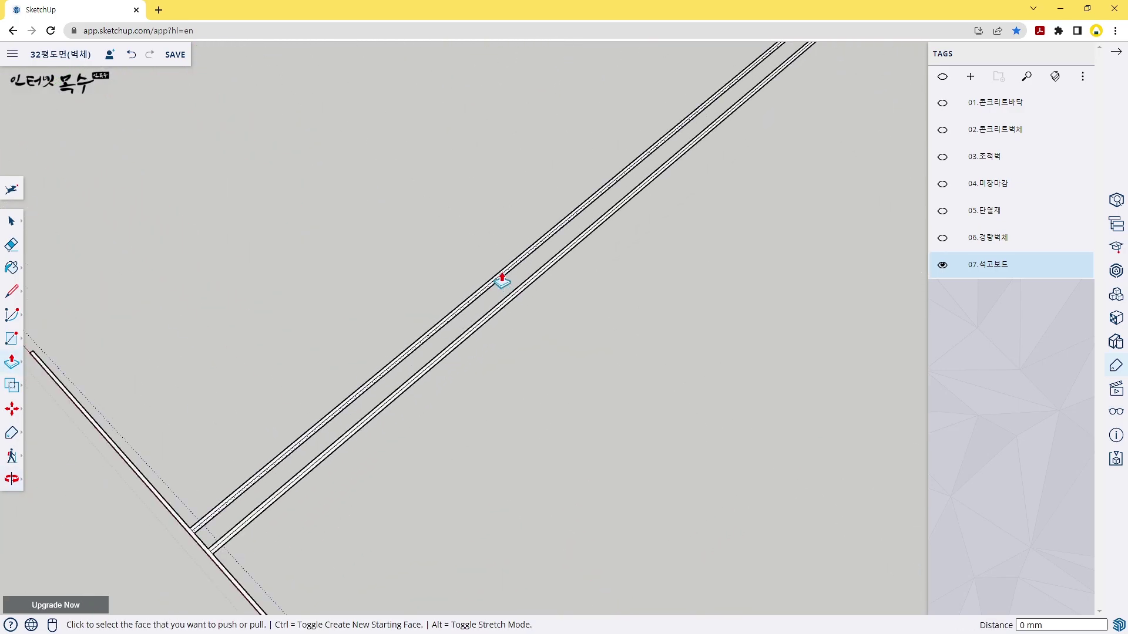
pyautogui.scroll(3, 505, 274)
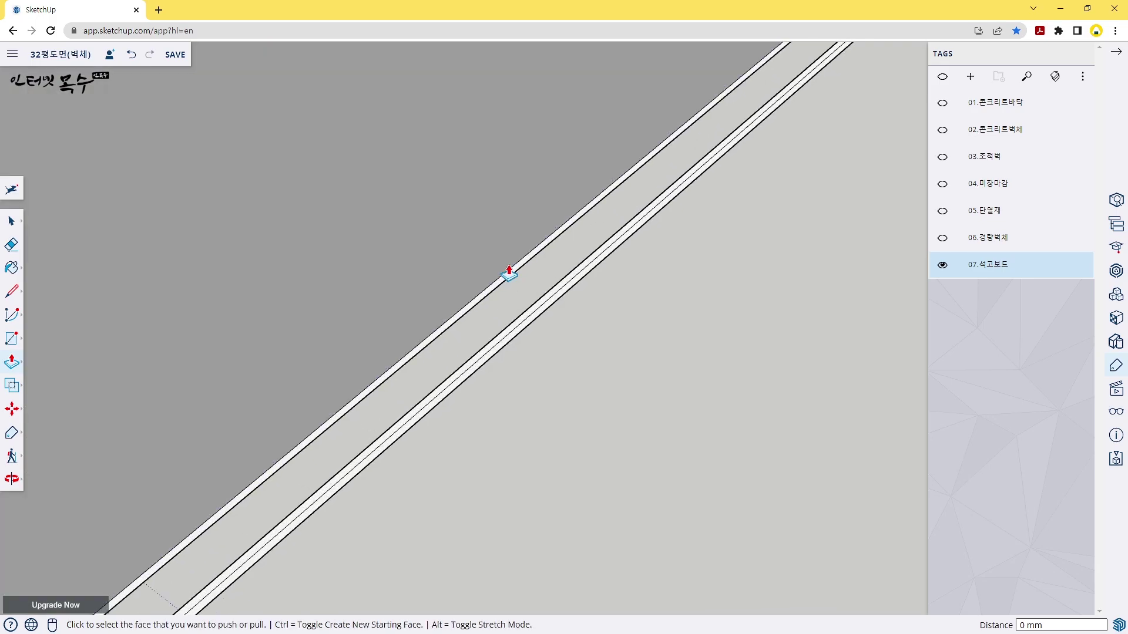
pyautogui.click(514, 276)
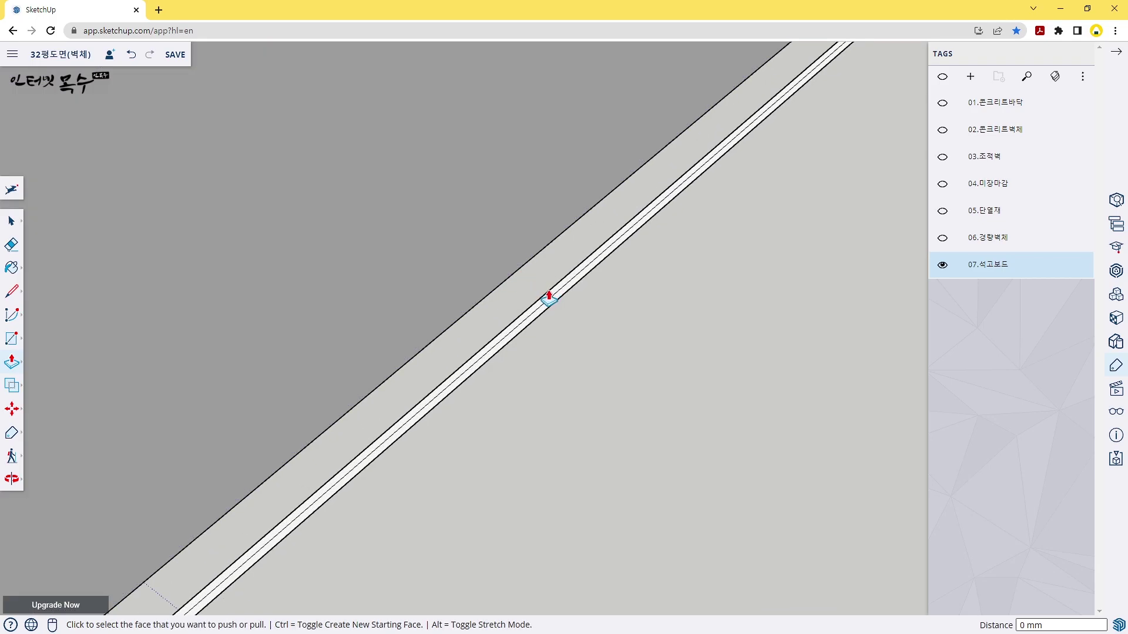
pyautogui.click(551, 309)
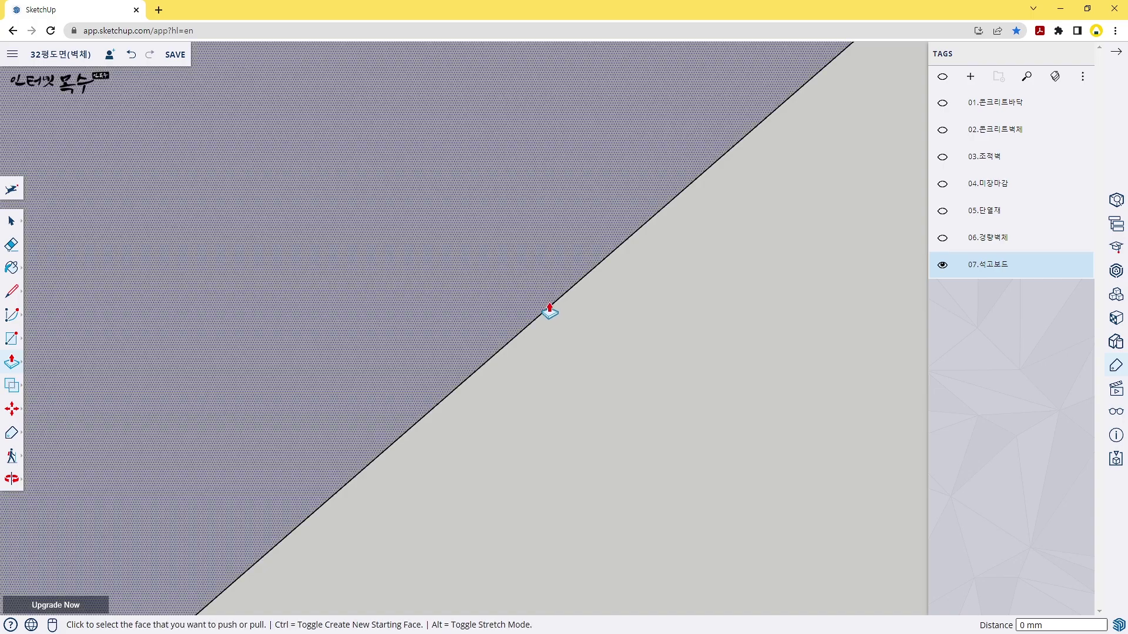
# Extrude the thin board strip to full height, then repeat that height on the next strip
pyautogui.scroll(-5, 552, 314)
pyautogui.scroll(-3, 554, 320)
pyautogui.scroll(3, 468, 432)
pyautogui.scroll(3, 468, 432)
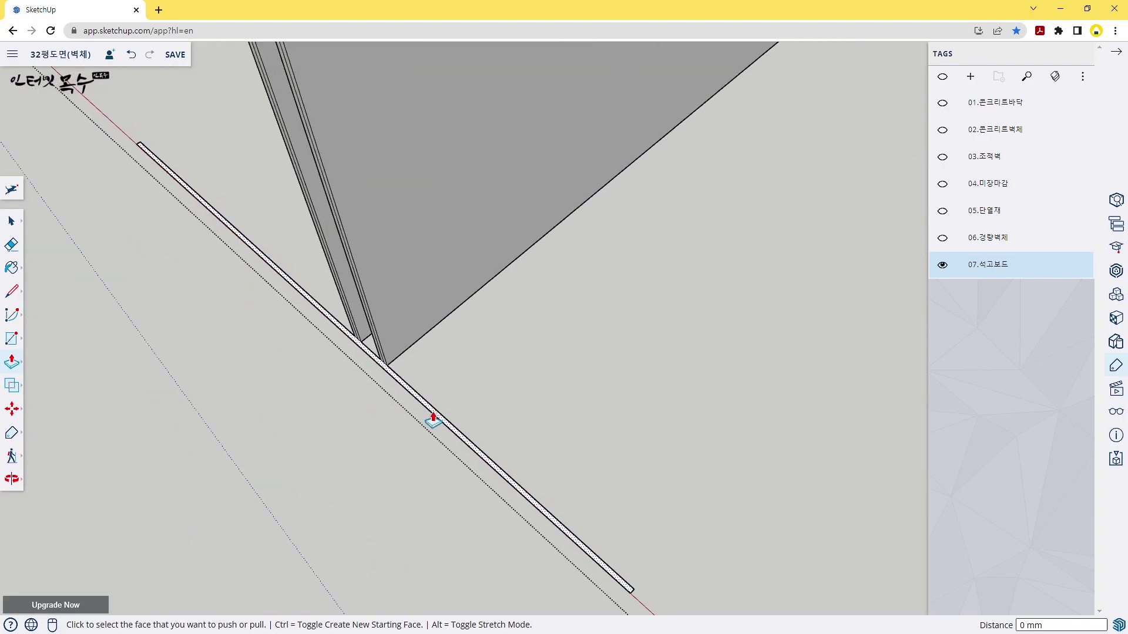
pyautogui.scroll(2, 433, 420)
pyautogui.scroll(-3, 541, 393)
pyautogui.scroll(-3, 662, 310)
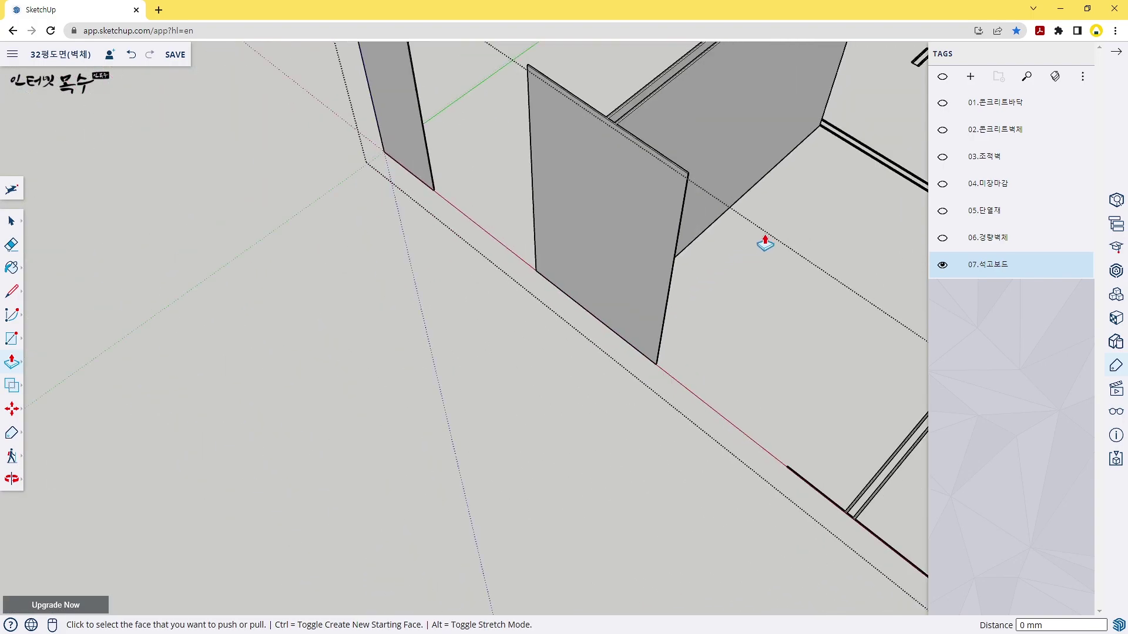
pyautogui.moveTo(765, 241); pyautogui.dragTo(483, 356, button='middle')
pyautogui.scroll(-2, 482, 357)
pyautogui.scroll(-3, 559, 289)
pyautogui.moveTo(638, 260)
pyautogui.mouseDown(button='middle')
pyautogui.moveTo(310, 259)
pyautogui.moveTo(649, 350)
pyautogui.moveTo(520, 322)
pyautogui.mouseUp(button='middle')
pyautogui.scroll(5, 468, 259)
pyautogui.moveTo(469, 260); pyautogui.dragTo(479, 222, button='middle')
pyautogui.scroll(3, 478, 222)
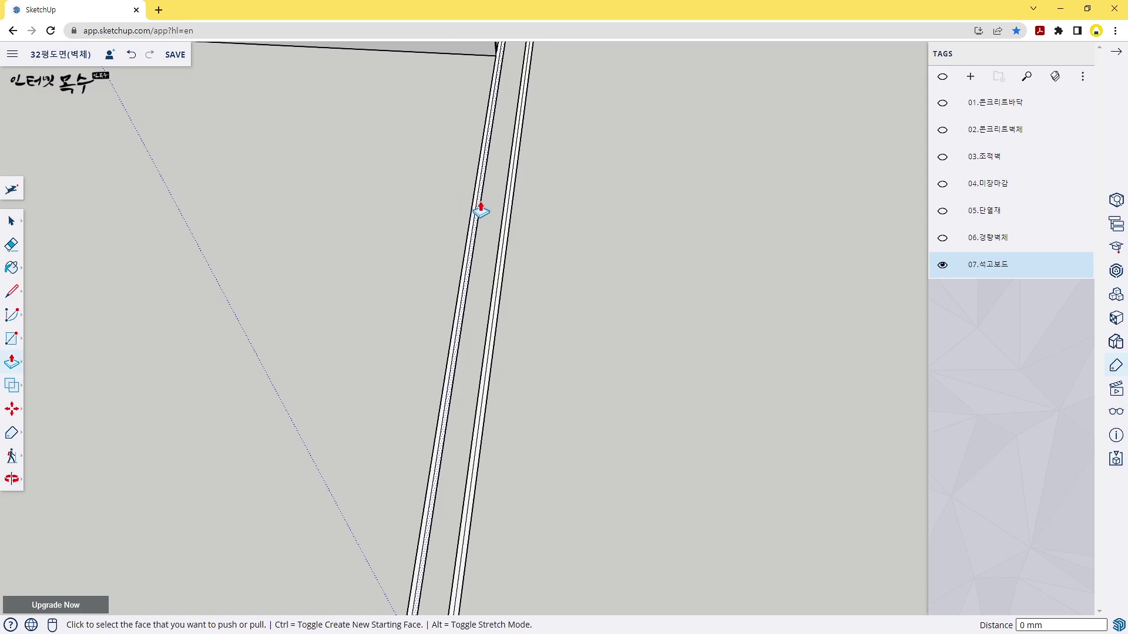
pyautogui.scroll(2, 479, 208)
pyautogui.click(474, 196)
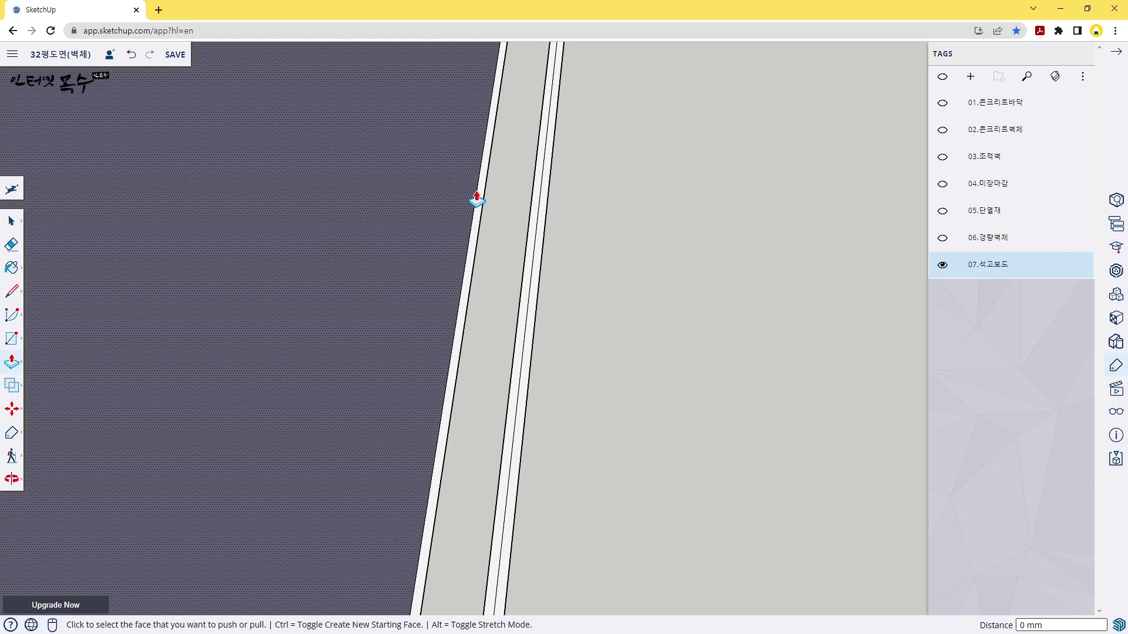
pyautogui.doubleClick(530, 238)
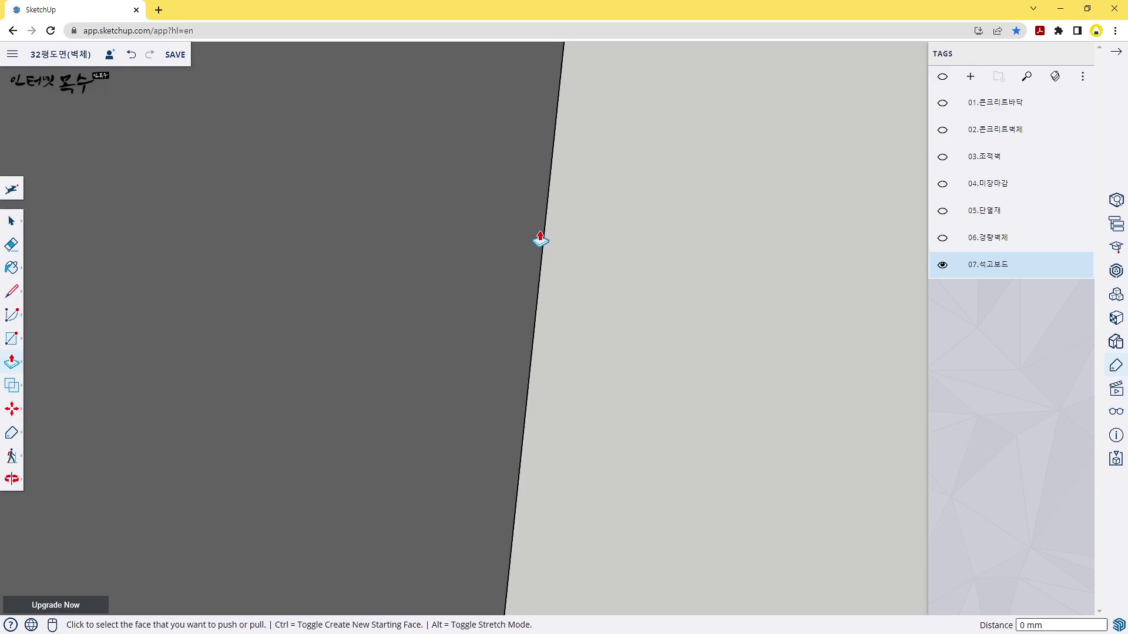
# View another gypsum board strip edge-on and extrude it into a tall wall panel
pyautogui.scroll(-3, 587, 262)
pyautogui.scroll(-2, 588, 274)
pyautogui.scroll(-2, 589, 294)
pyautogui.scroll(-2, 589, 313)
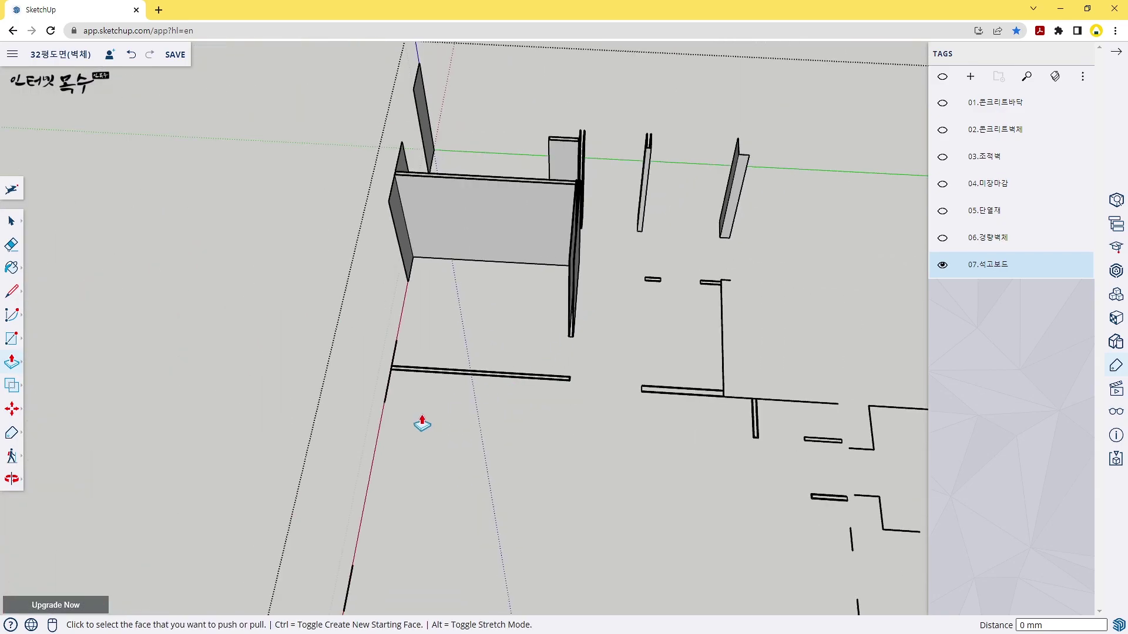
pyautogui.scroll(2, 432, 414)
pyautogui.scroll(1, 461, 391)
pyautogui.scroll(2, 411, 367)
pyautogui.scroll(1, 346, 334)
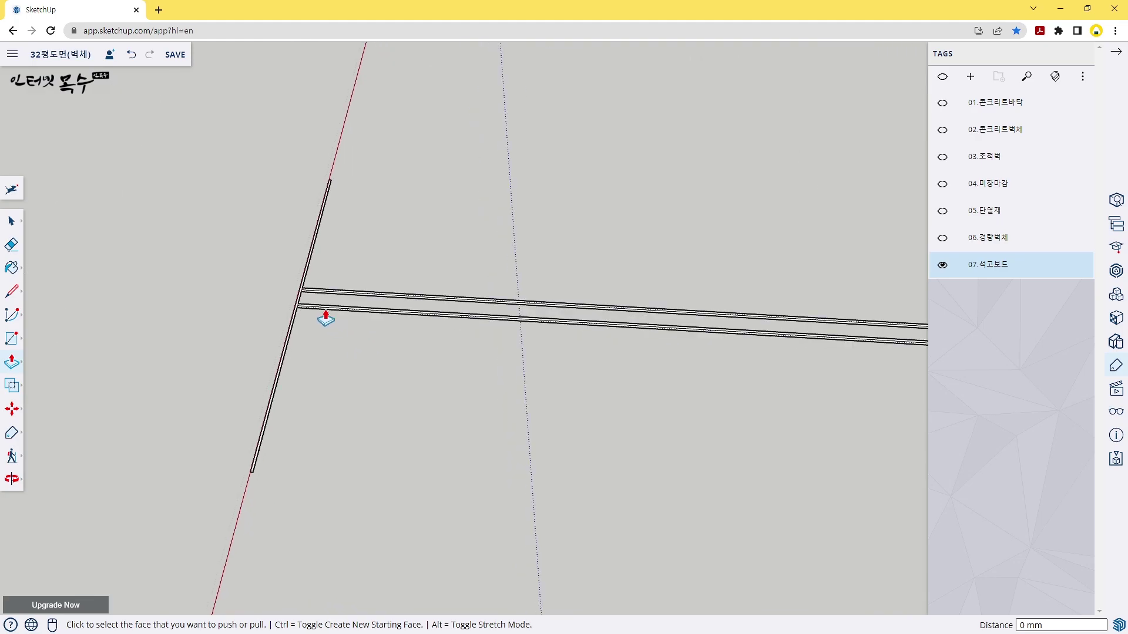
pyautogui.scroll(1, 311, 302)
pyautogui.scroll(2, 296, 276)
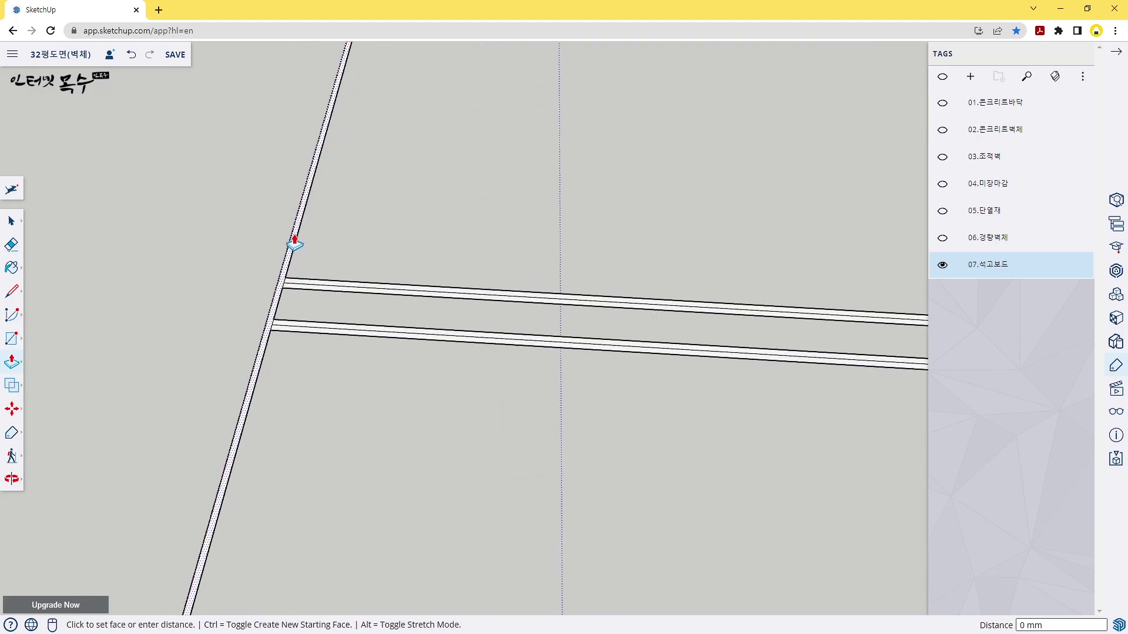
pyautogui.moveTo(295, 243)
pyautogui.mouseDown(button='middle')
pyautogui.moveTo(460, 317)
pyautogui.moveTo(363, 304)
pyautogui.moveTo(478, 315)
pyautogui.moveTo(417, 322)
pyautogui.moveTo(509, 323)
pyautogui.moveTo(475, 300)
pyautogui.mouseUp(button='middle')
pyautogui.click(475, 300)
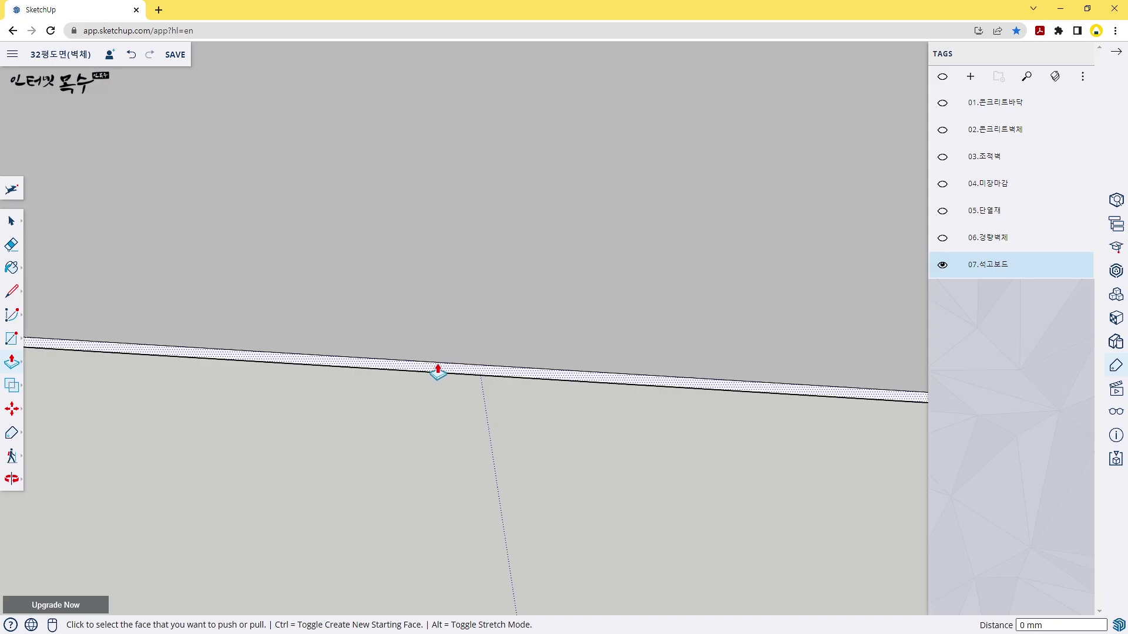
# Move toward the bracket-shaped outlines and raise another thin board face into a tall wall
pyautogui.moveTo(435, 372)
pyautogui.mouseDown(button='middle')
pyautogui.moveTo(478, 358)
pyautogui.moveTo(506, 323)
pyautogui.moveTo(546, 213)
pyautogui.moveTo(537, 274)
pyautogui.moveTo(599, 176)
pyautogui.mouseUp(button='middle')
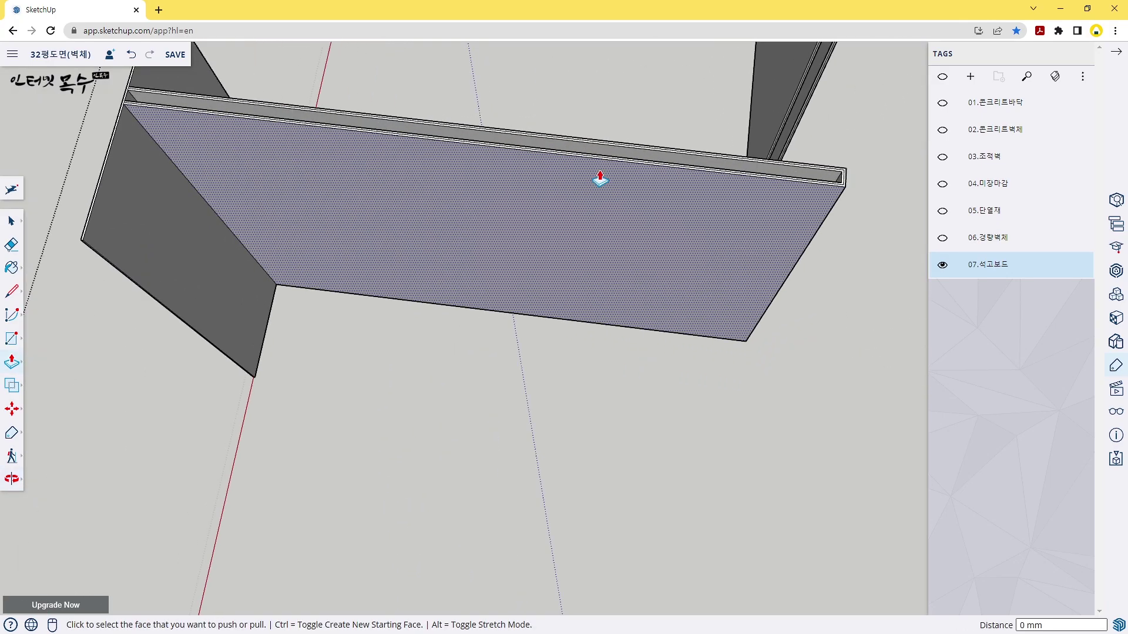
pyautogui.scroll(-2, 508, 287)
pyautogui.moveTo(508, 286)
pyautogui.mouseDown(button='middle')
pyautogui.moveTo(451, 420)
pyautogui.moveTo(460, 305)
pyautogui.moveTo(442, 278)
pyautogui.mouseUp(button='middle')
pyautogui.scroll(3, 435, 370)
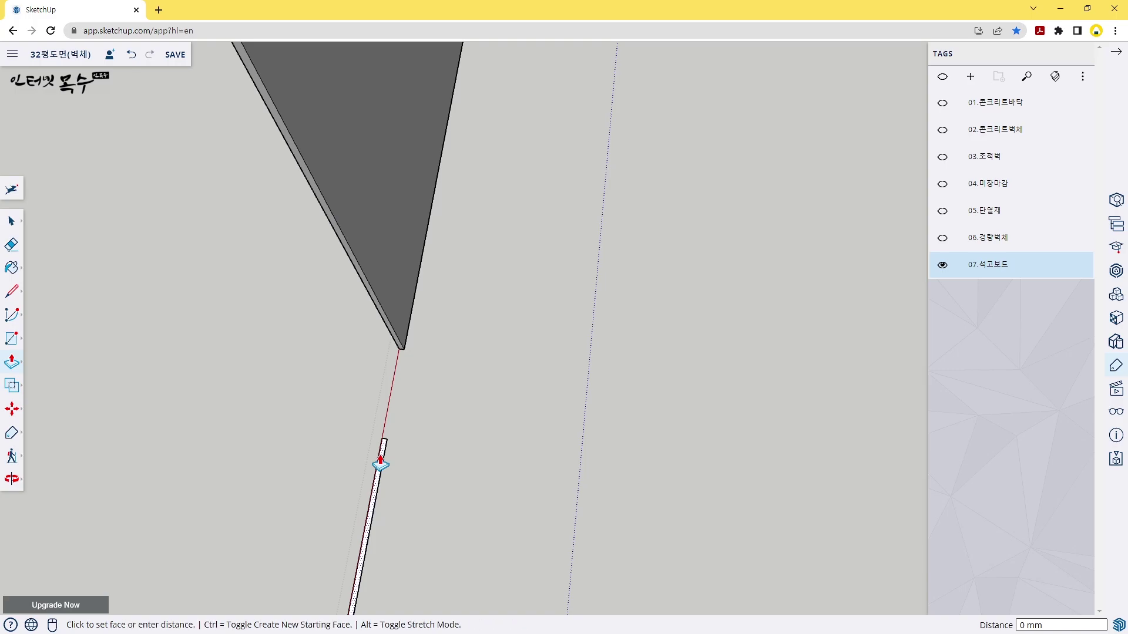
pyautogui.moveTo(380, 464)
pyautogui.mouseDown(button='middle')
pyautogui.moveTo(460, 469)
pyautogui.moveTo(496, 534)
pyautogui.moveTo(506, 252)
pyautogui.moveTo(480, 467)
pyautogui.moveTo(493, 221)
pyautogui.moveTo(400, 468)
pyautogui.moveTo(383, 420)
pyautogui.moveTo(362, 428)
pyautogui.moveTo(677, 337)
pyautogui.moveTo(164, 271)
pyautogui.mouseUp(button='middle')
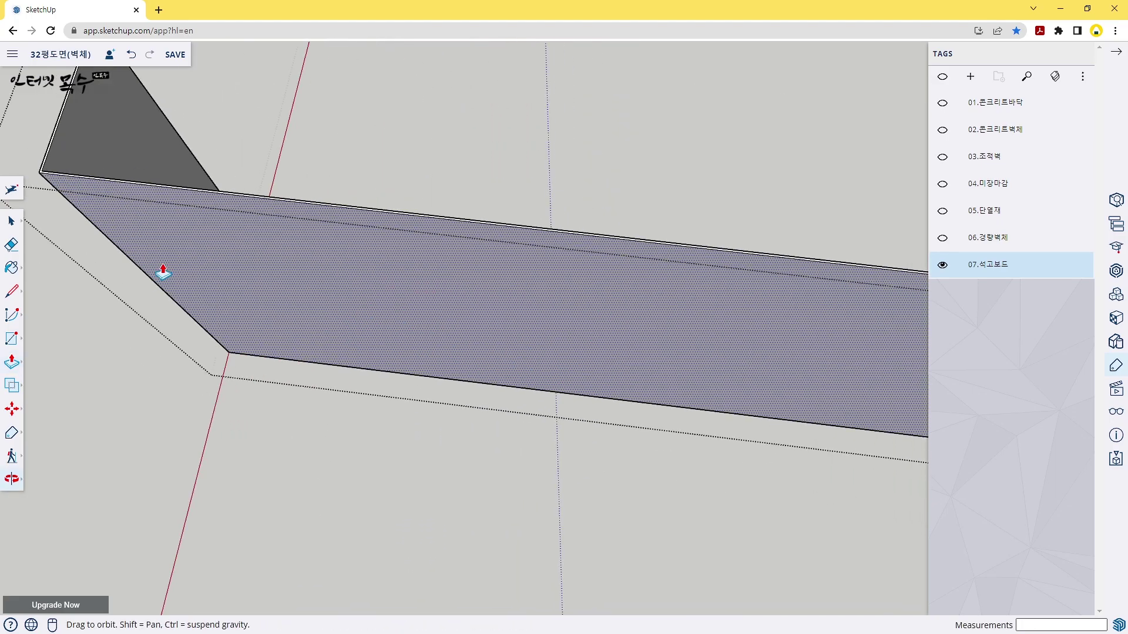
pyautogui.scroll(-5, 536, 356)
pyautogui.moveTo(536, 355); pyautogui.dragTo(388, 356, button='middle')
pyautogui.scroll(3, 511, 310)
pyautogui.scroll(3, 612, 315)
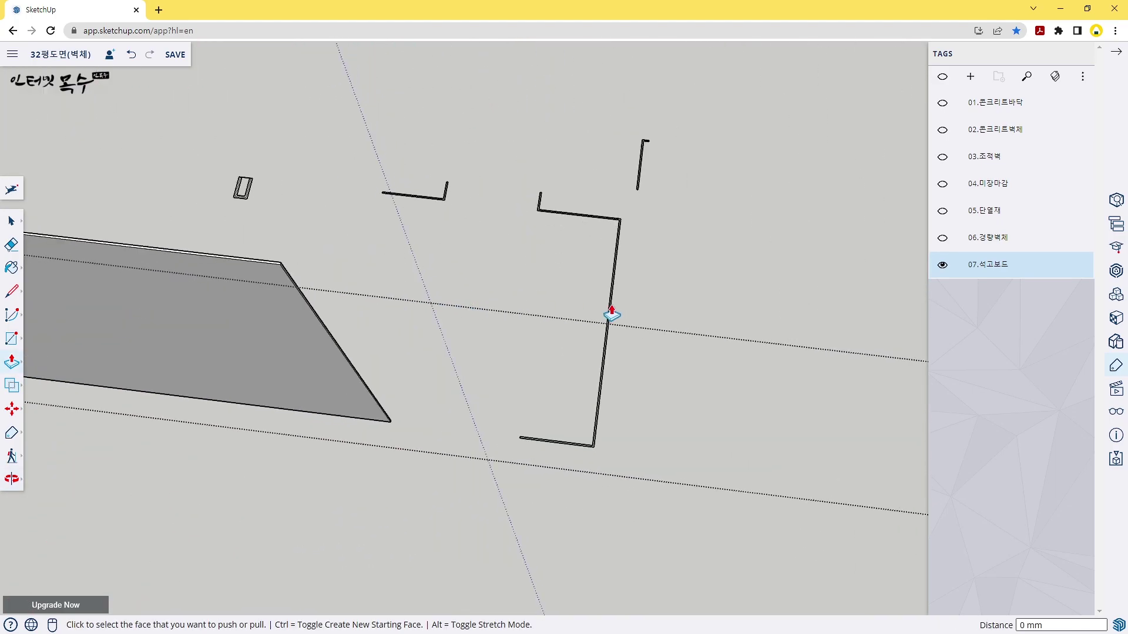
pyautogui.scroll(2, 612, 316)
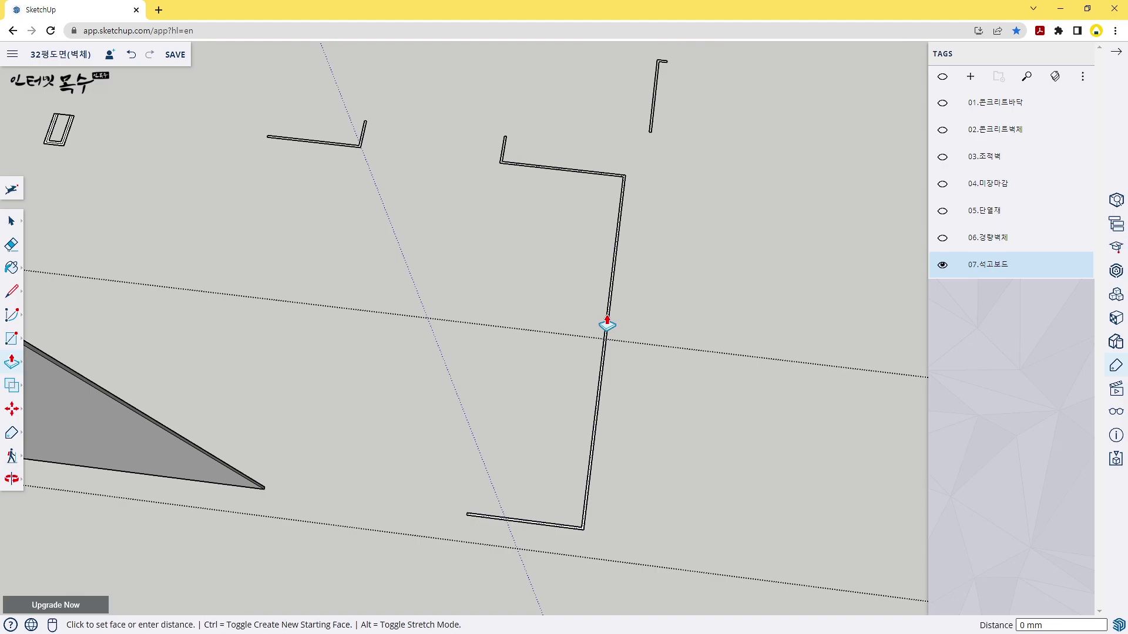
pyautogui.click(606, 323)
# Extrude the bracket-shaped gypsum board face up to full wall height
pyautogui.scroll(2, 294, 189)
pyautogui.scroll(3, 319, 135)
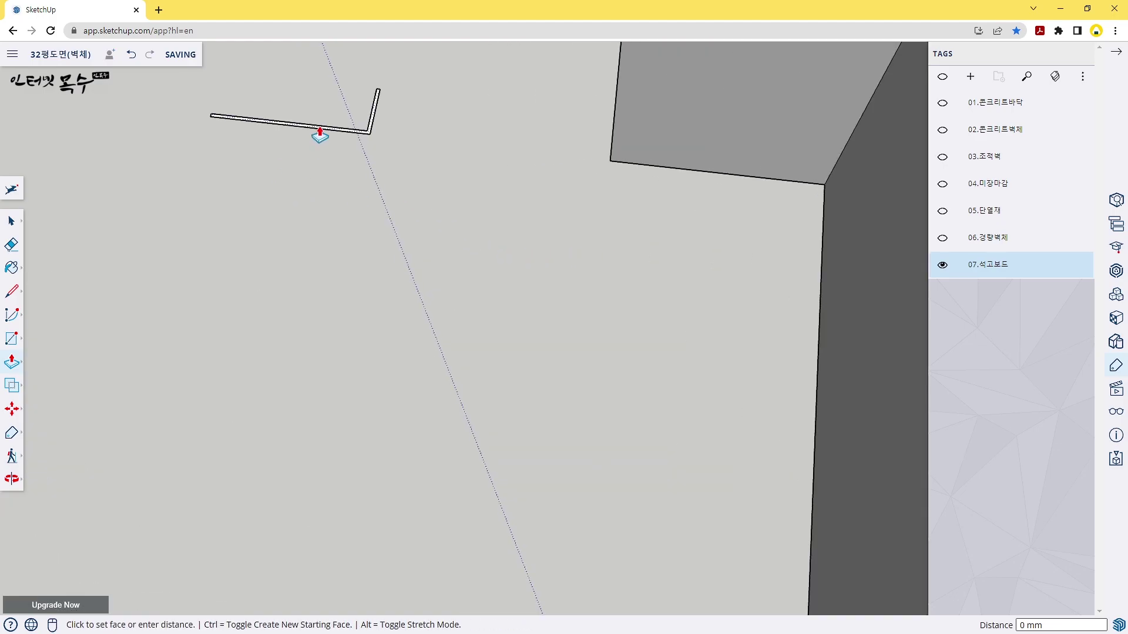
pyautogui.scroll(-3, 329, 176)
pyautogui.moveTo(335, 189)
pyautogui.mouseDown(button='middle')
pyautogui.moveTo(506, 313)
pyautogui.moveTo(331, 269)
pyautogui.moveTo(446, 209)
pyautogui.mouseUp(button='middle')
pyautogui.scroll(3, 336, 286)
pyautogui.scroll(-3, 335, 286)
pyautogui.scroll(3, 465, 188)
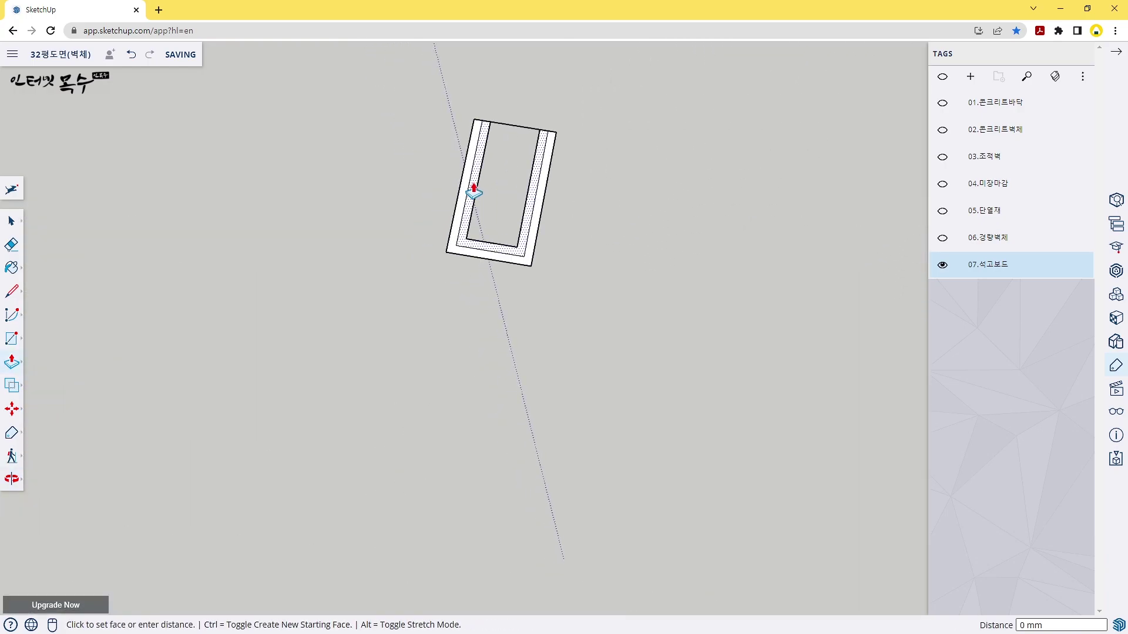
pyautogui.click(468, 255)
pyautogui.click(469, 262)
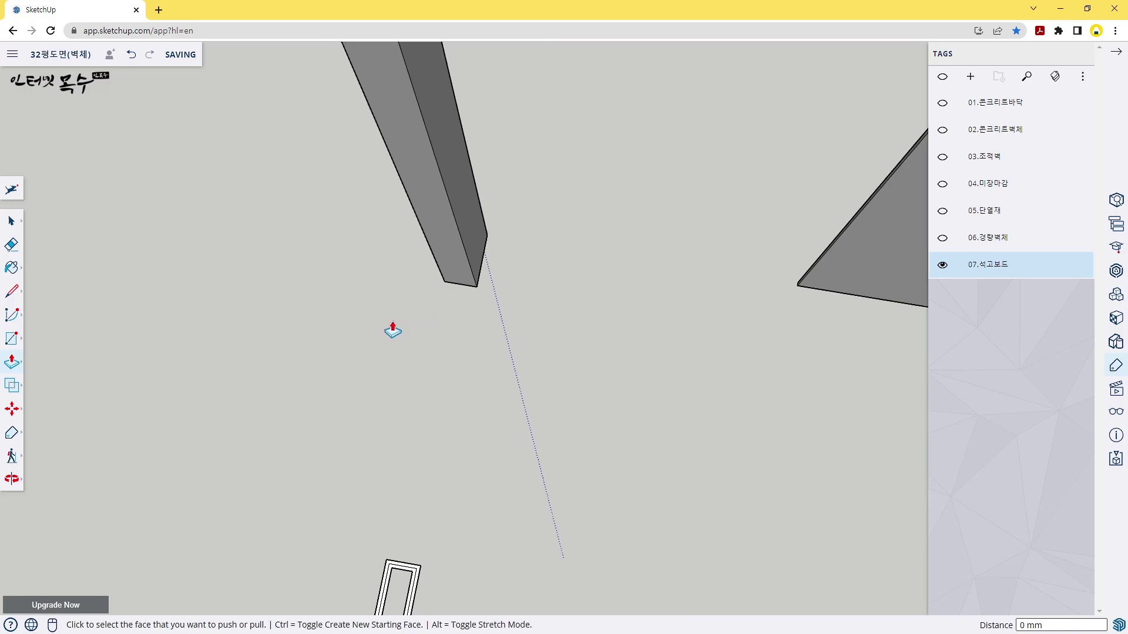
# Raise the second bracket outline's board face upward to wall height
pyautogui.scroll(2, 221, 467)
pyautogui.scroll(2, 158, 474)
pyautogui.scroll(2, 138, 428)
pyautogui.scroll(1, 151, 413)
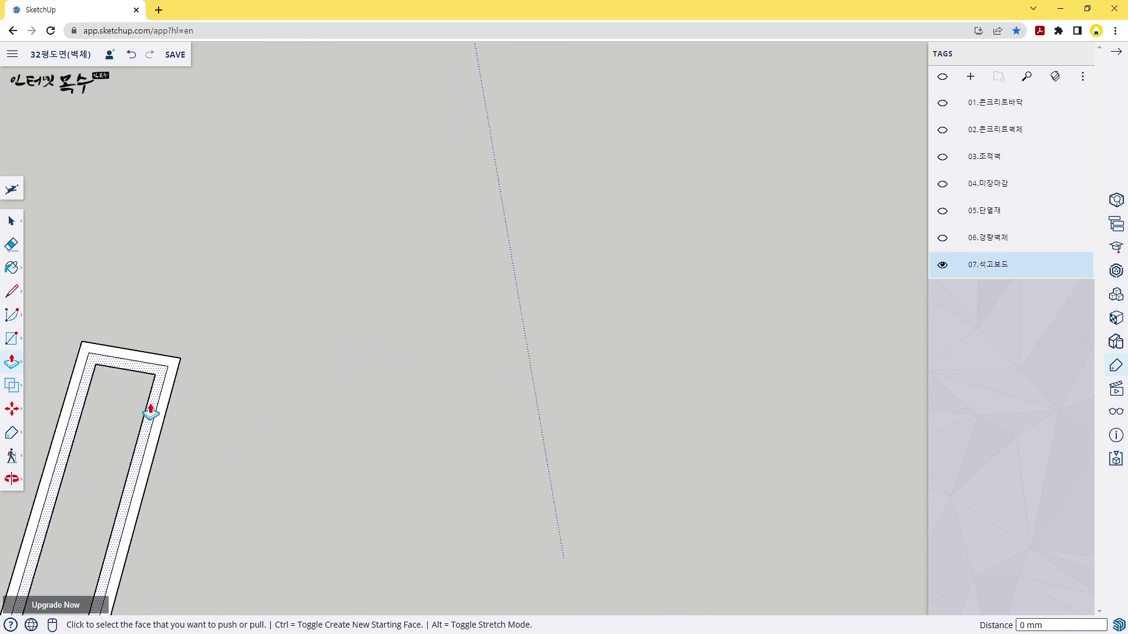
pyautogui.click(165, 404)
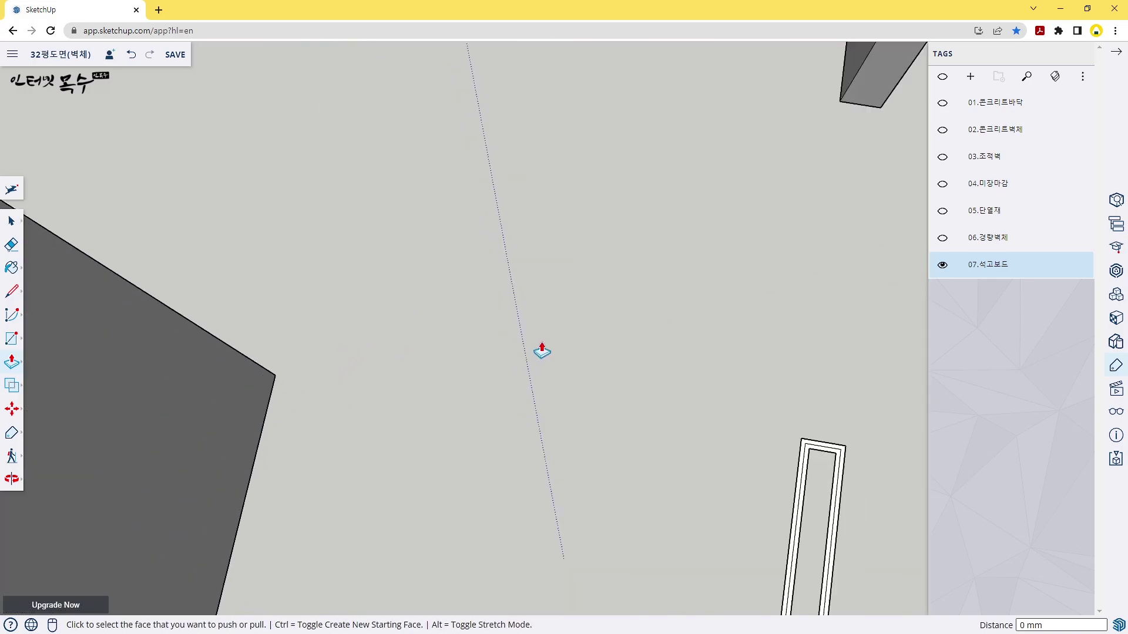
# Check the new panels, then orbit along the long wall toward the remaining flat strips
pyautogui.moveTo(712, 448)
pyautogui.mouseDown(button='middle')
pyautogui.moveTo(541, 231)
pyautogui.moveTo(565, 238)
pyautogui.moveTo(499, 441)
pyautogui.moveTo(544, 318)
pyautogui.mouseUp(button='middle')
pyautogui.scroll(-3, 527, 176)
pyautogui.scroll(-2, 478, 222)
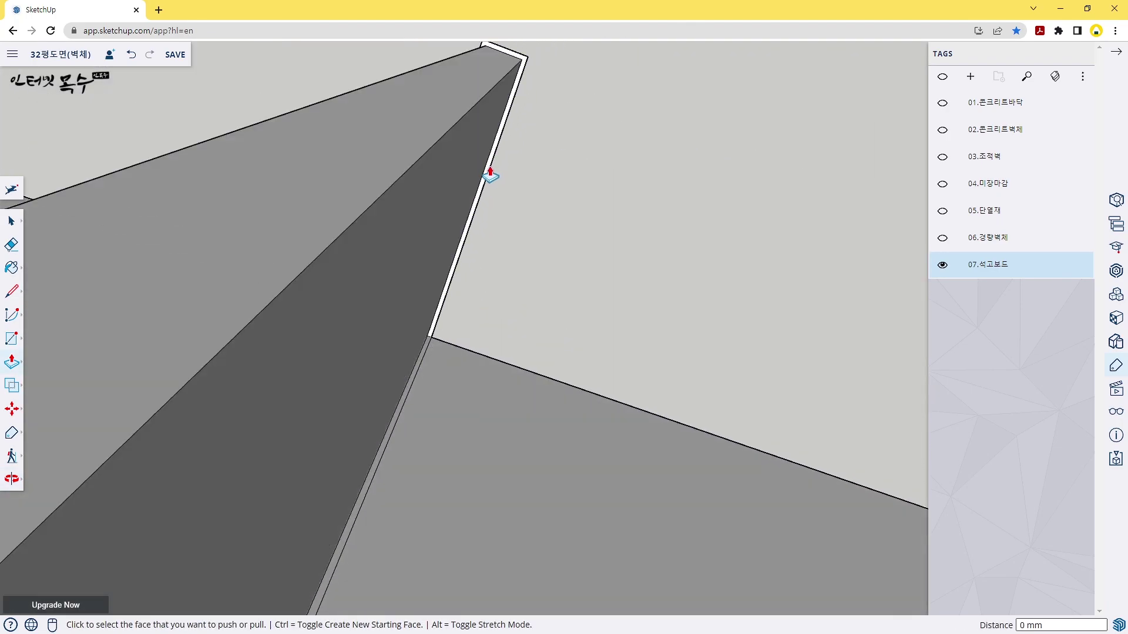
pyautogui.moveTo(504, 176); pyautogui.dragTo(614, 247, button='middle')
pyautogui.scroll(-4, 559, 153)
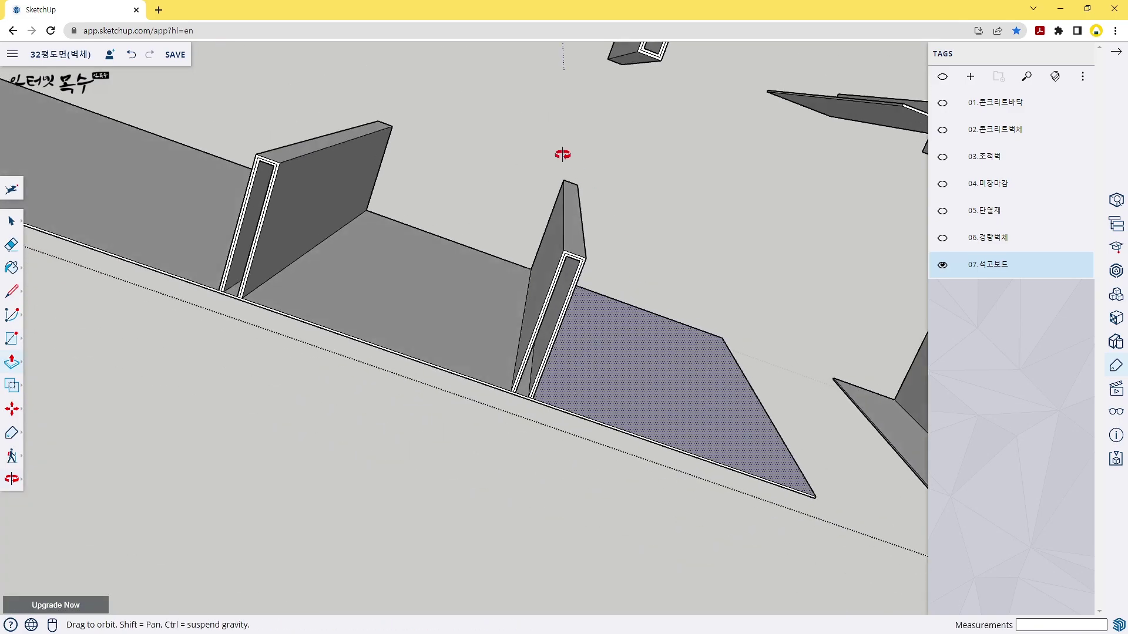
pyautogui.scroll(2, 547, 236)
pyautogui.scroll(-3, 547, 236)
pyautogui.moveTo(494, 222); pyautogui.dragTo(332, 121, button='middle')
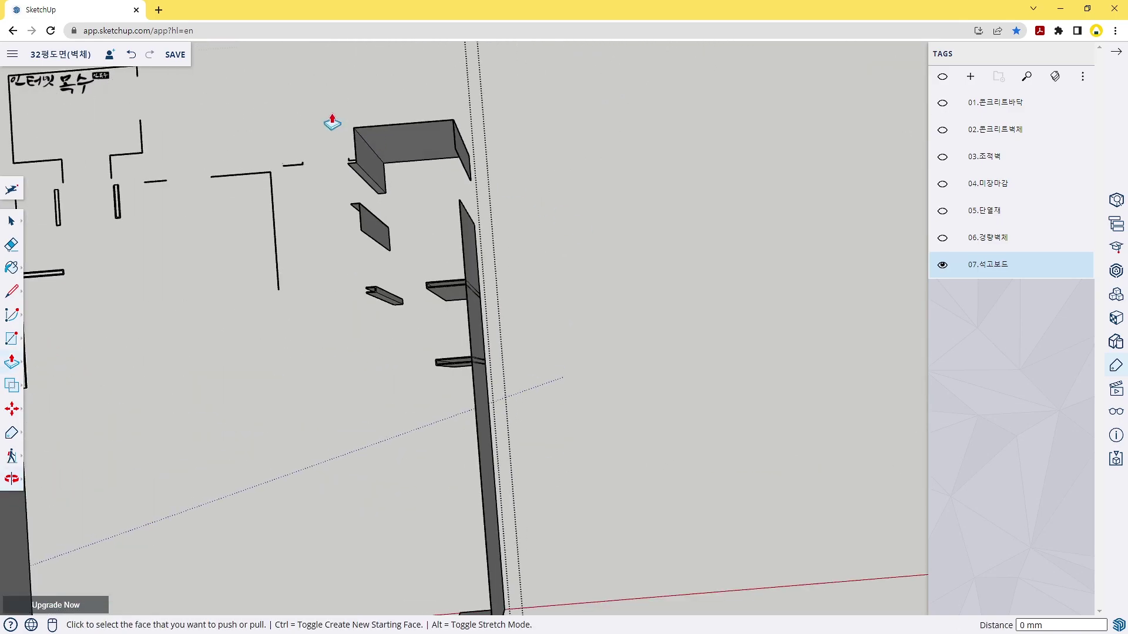
pyautogui.moveTo(201, 189); pyautogui.dragTo(511, 261, button='middle')
pyautogui.scroll(2, 594, 239)
pyautogui.scroll(3, 609, 221)
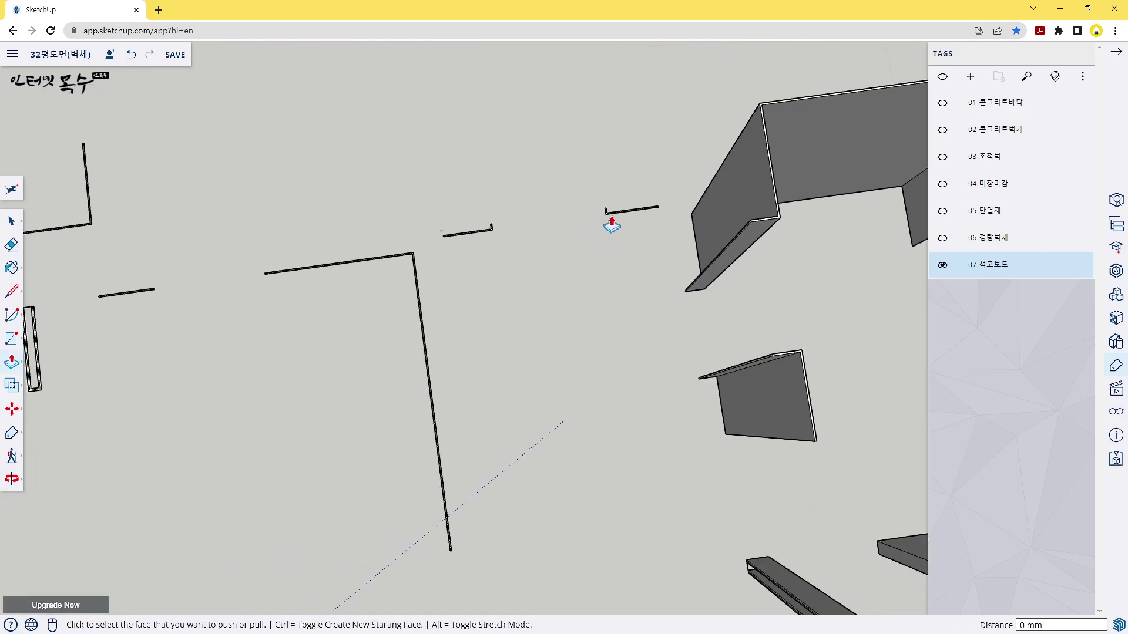
pyautogui.scroll(3, 614, 223)
pyautogui.scroll(2, 614, 223)
pyautogui.scroll(2, 594, 229)
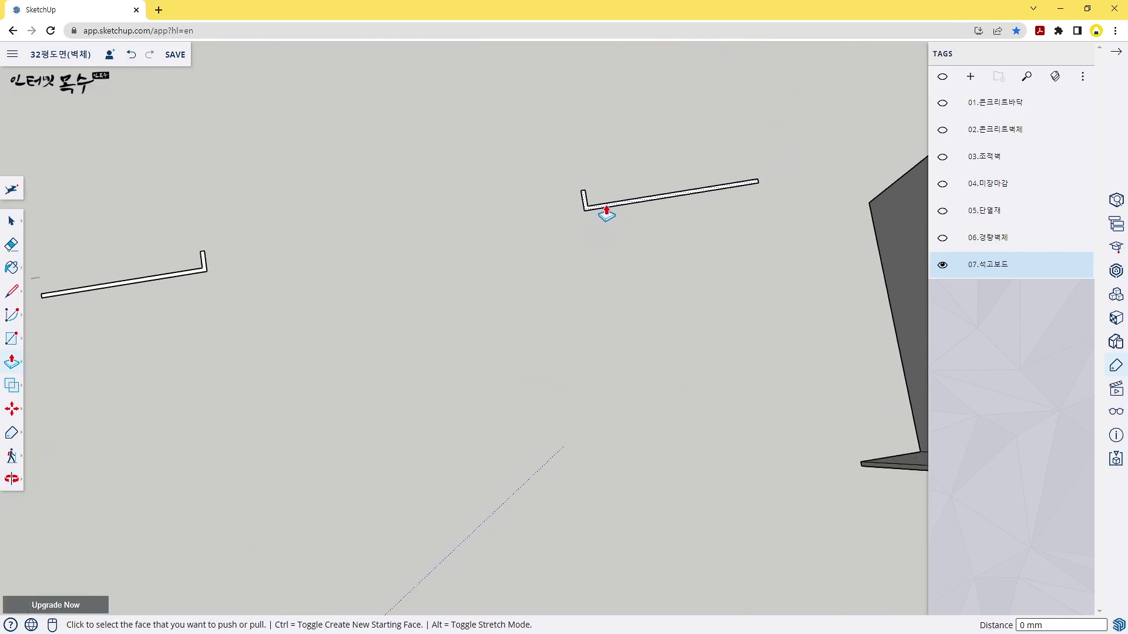
pyautogui.scroll(1, 588, 211)
pyautogui.scroll(2, 343, 272)
pyautogui.scroll(2, 267, 276)
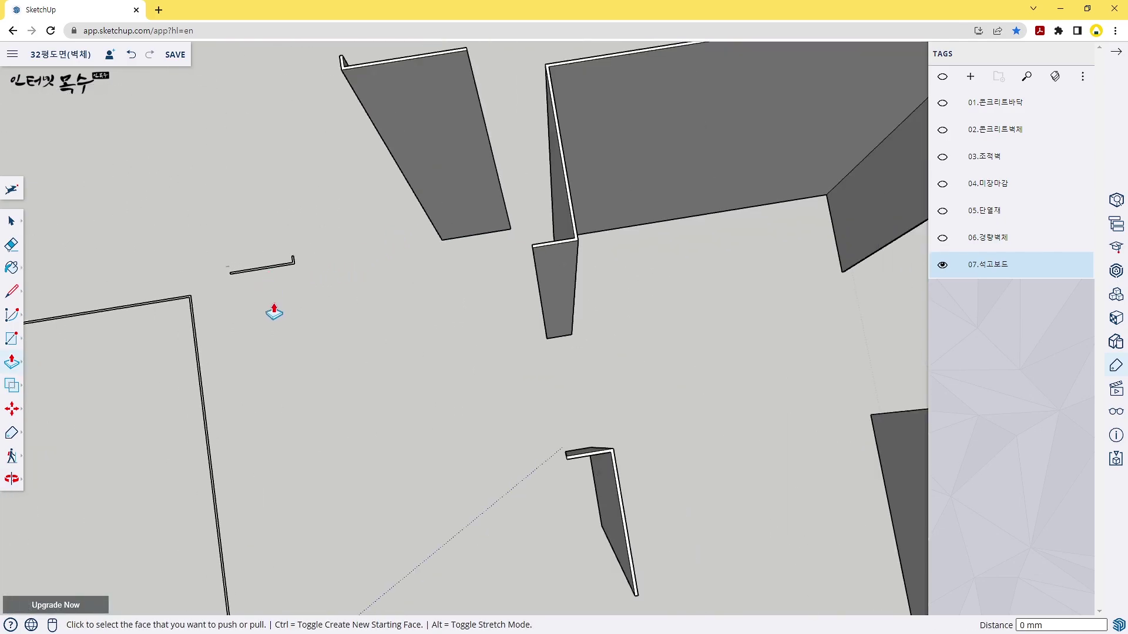
# Frame the small strip and the flat L-shaped corner, cancelling an unintended extrusion preview
pyautogui.moveTo(274, 312)
pyautogui.keyDown('shift'); pyautogui.mouseDown(button='middle')
pyautogui.moveTo(420, 272)
pyautogui.moveTo(380, 237)
pyautogui.moveTo(245, 303)
pyautogui.moveTo(424, 236)
pyautogui.mouseUp(button='middle'); pyautogui.keyUp('shift')
pyautogui.scroll(1, 405, 252)
pyautogui.scroll(2, 415, 247)
pyautogui.scroll(3, 434, 223)
pyautogui.scroll(1, 446, 201)
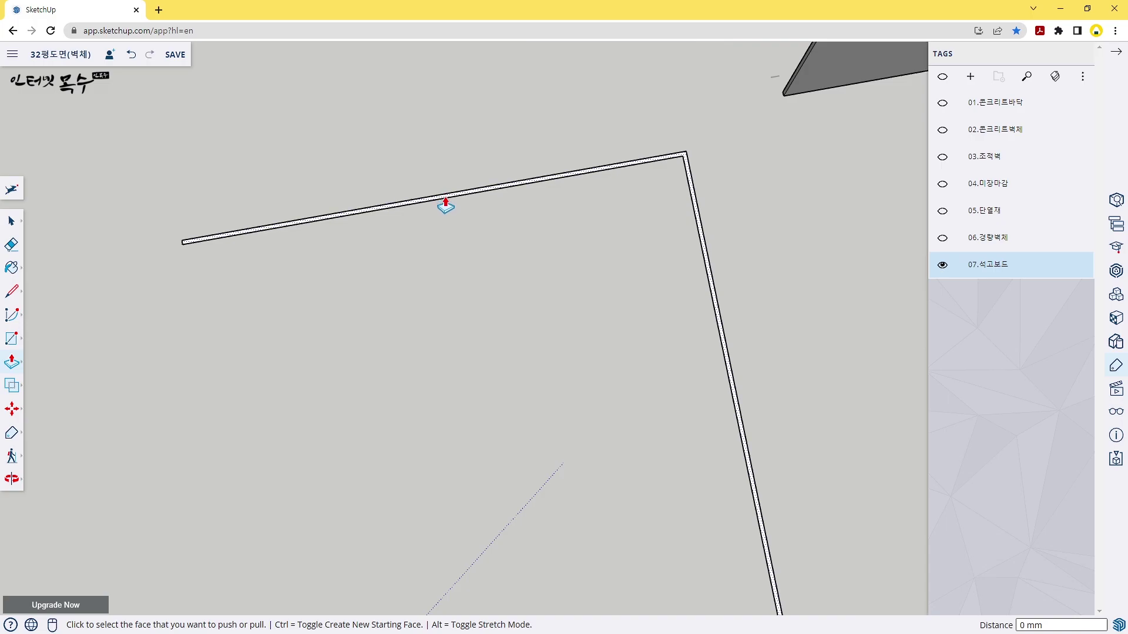
pyautogui.scroll(-2, 446, 203)
pyautogui.scroll(-1, 501, 242)
pyautogui.scroll(-2, 414, 259)
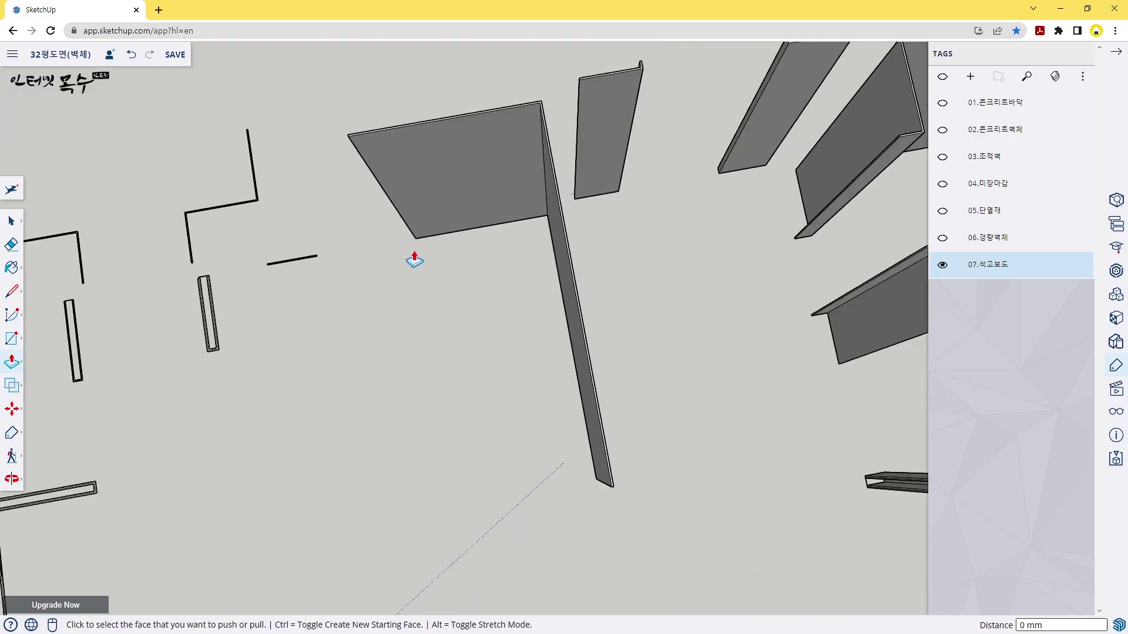
pyautogui.scroll(2, 288, 271)
pyautogui.scroll(1, 292, 272)
pyautogui.scroll(1, 297, 272)
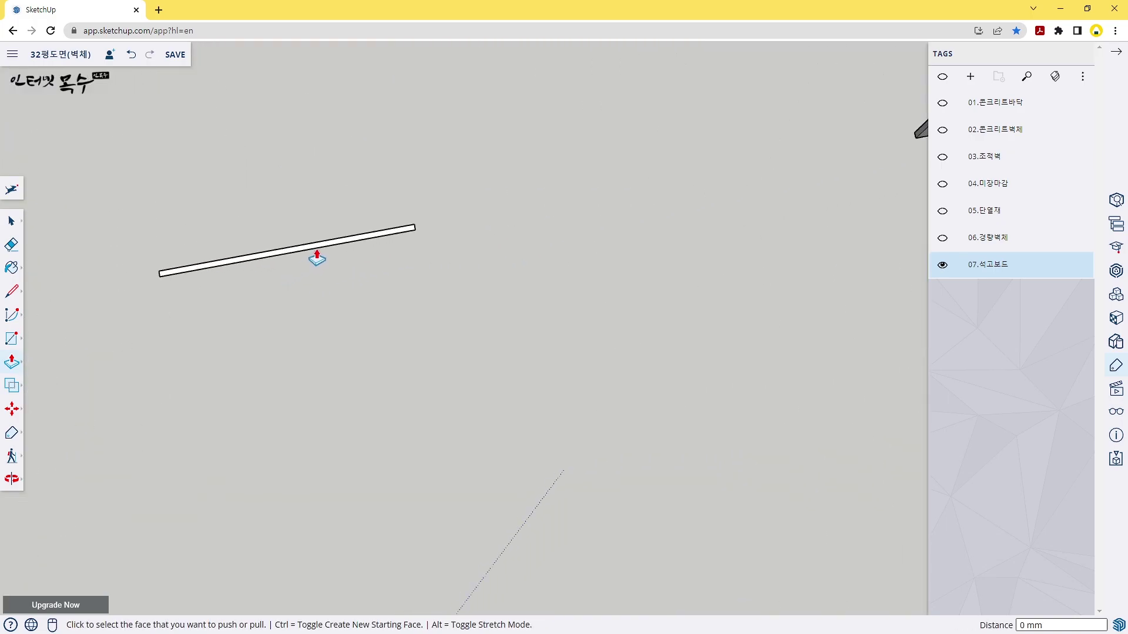
pyautogui.moveTo(320, 254)
pyautogui.mouseDown(button='middle')
pyautogui.moveTo(315, 292)
pyautogui.moveTo(576, 305)
pyautogui.moveTo(621, 227)
pyautogui.moveTo(602, 254)
pyautogui.mouseUp(button='middle')
pyautogui.press('Escape')
pyautogui.scroll(1, 511, 428)
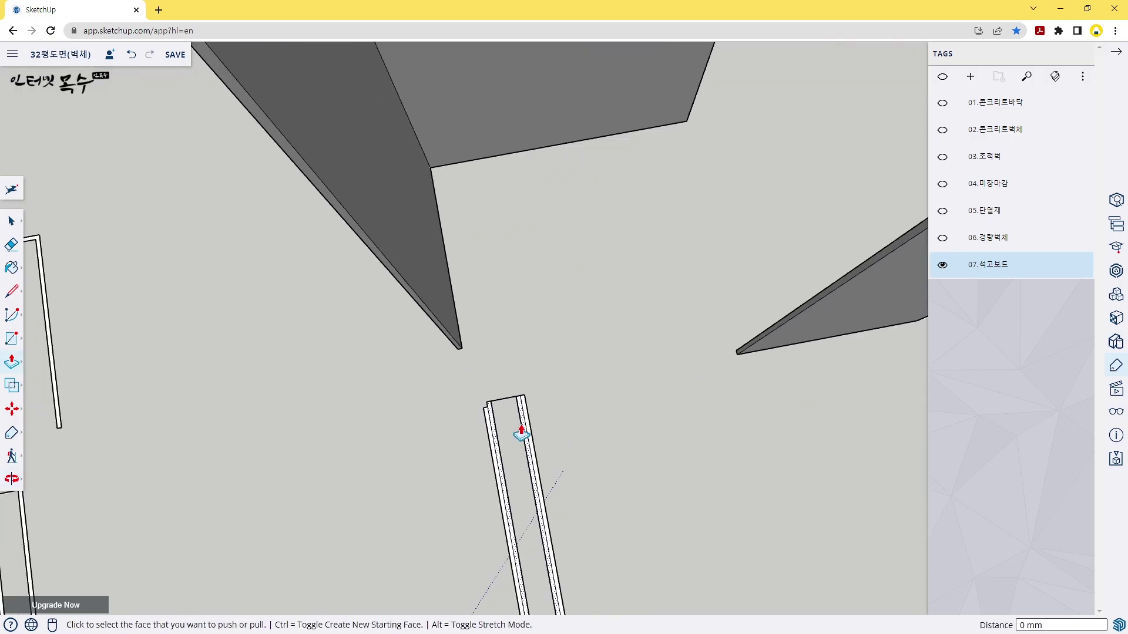
pyautogui.scroll(2, 519, 319)
pyautogui.moveTo(529, 302)
pyautogui.mouseDown(button='middle')
pyautogui.moveTo(617, 372)
pyautogui.moveTo(581, 338)
pyautogui.moveTo(632, 327)
pyautogui.moveTo(474, 284)
pyautogui.moveTo(405, 281)
pyautogui.moveTo(710, 423)
pyautogui.moveTo(670, 279)
pyautogui.moveTo(607, 265)
pyautogui.moveTo(420, 303)
pyautogui.moveTo(811, 176)
pyautogui.mouseUp(button='middle')
pyautogui.scroll(-3, 612, 351)
# Push/Pull the long L-shaped gypsum board strip up to full wall height
pyautogui.scroll(2, 788, 131)
pyautogui.scroll(3, 702, 118)
pyautogui.scroll(2, 699, 124)
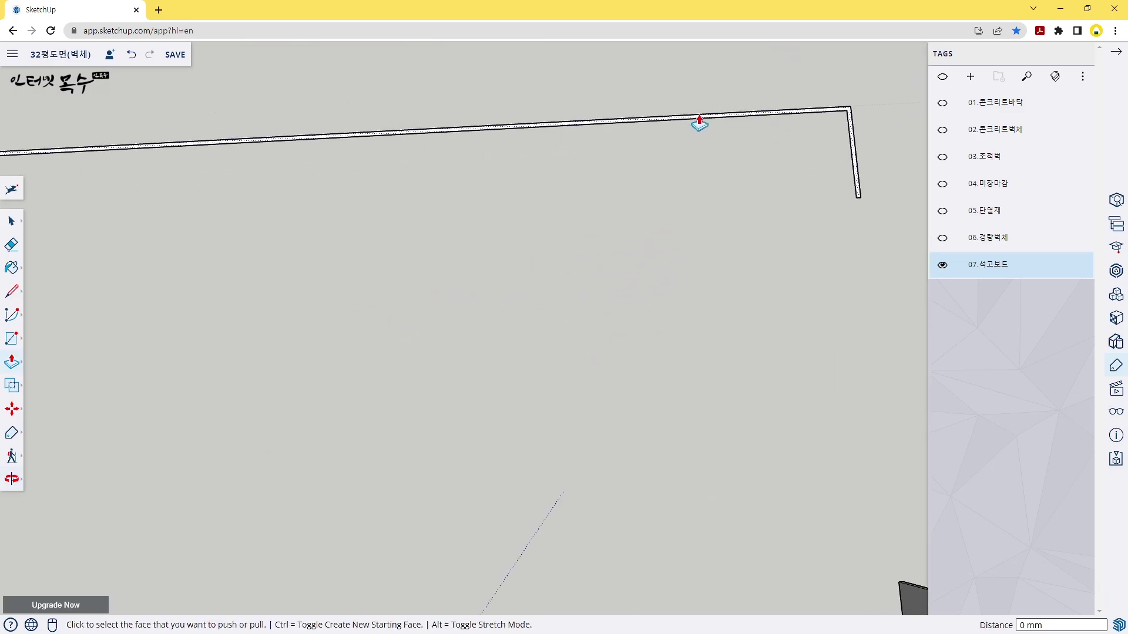
pyautogui.scroll(-2, 698, 122)
pyautogui.scroll(-2, 693, 206)
pyautogui.scroll(-2, 440, 320)
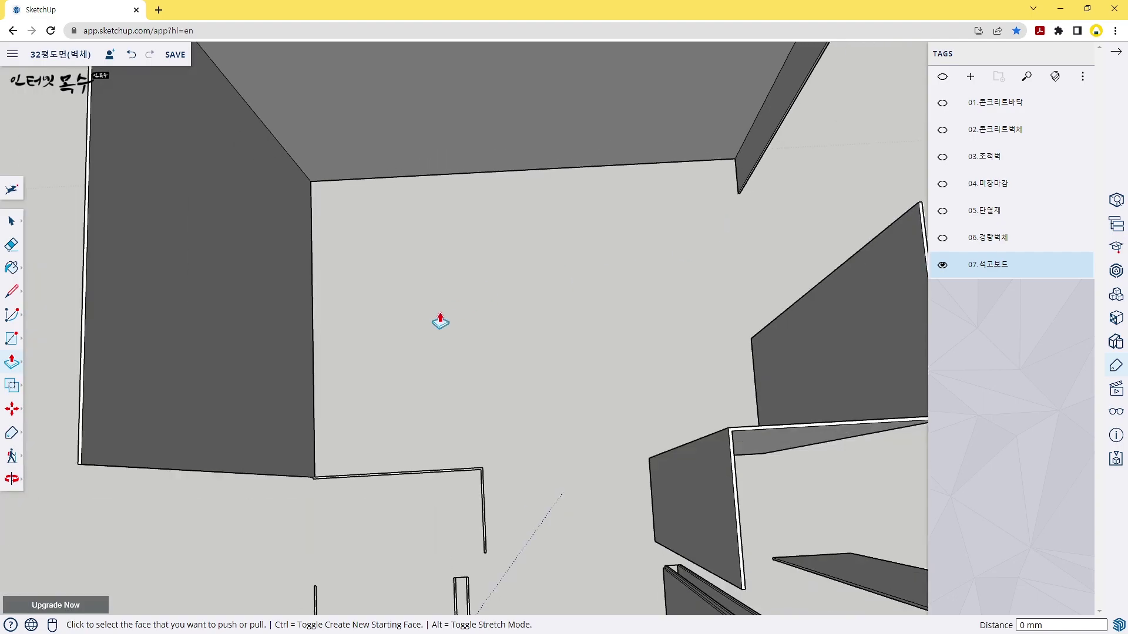
pyautogui.scroll(-2, 459, 464)
pyautogui.moveTo(459, 464); pyautogui.dragTo(427, 244, button='middle')
pyautogui.scroll(2, 437, 241)
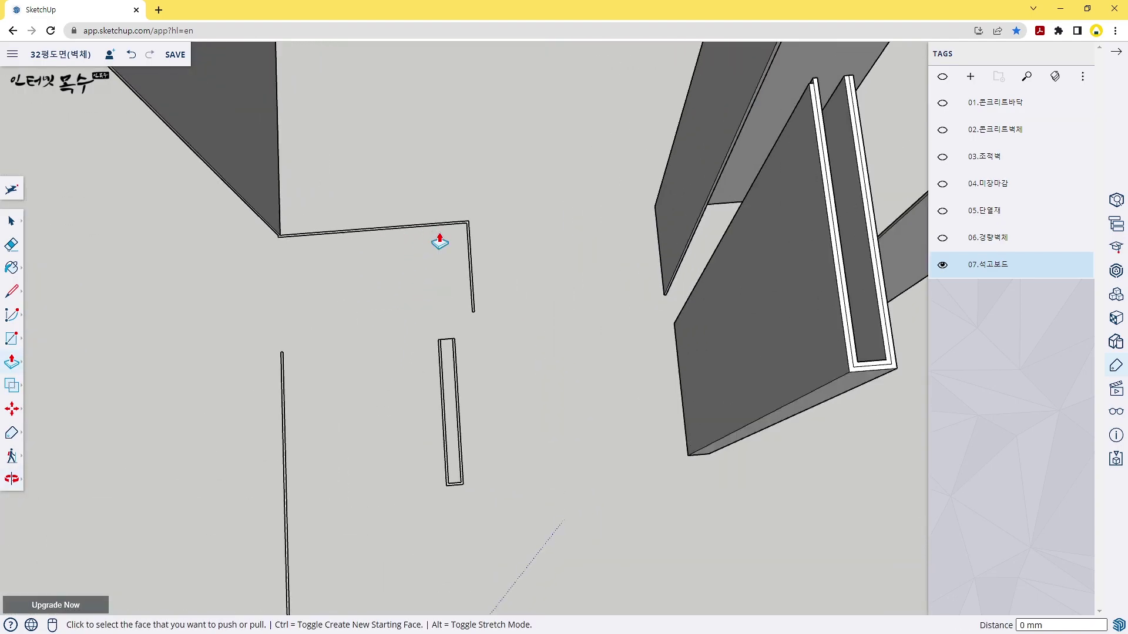
pyautogui.scroll(2, 446, 241)
pyautogui.scroll(2, 446, 242)
pyautogui.scroll(-2, 454, 218)
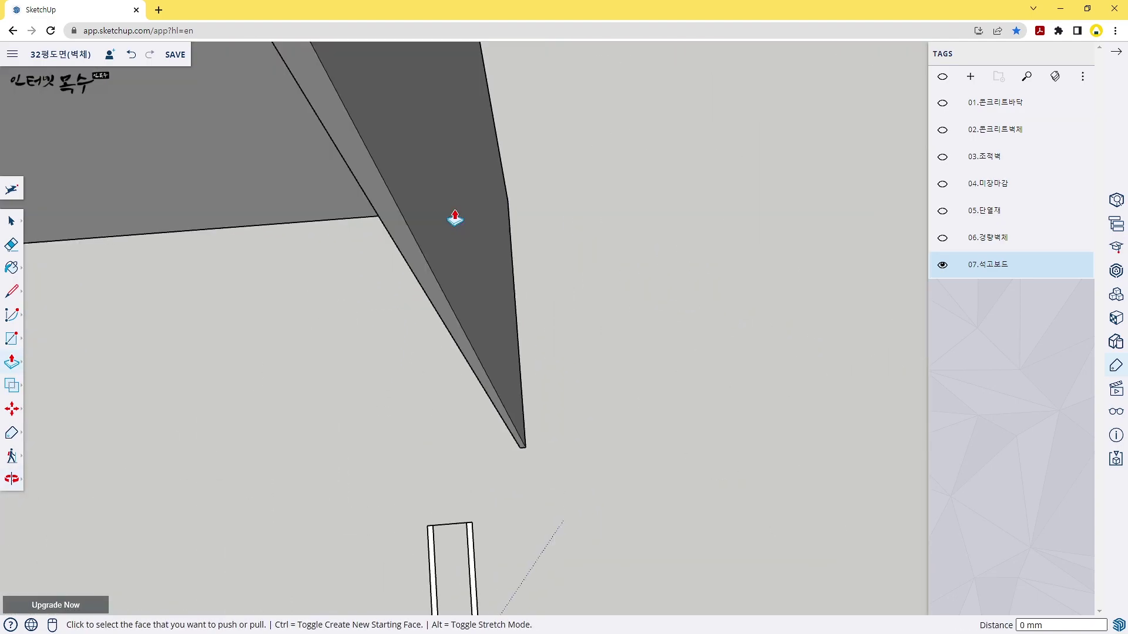
pyautogui.scroll(-2, 521, 297)
pyautogui.scroll(-2, 448, 432)
pyautogui.scroll(2, 513, 485)
pyautogui.scroll(2, 512, 485)
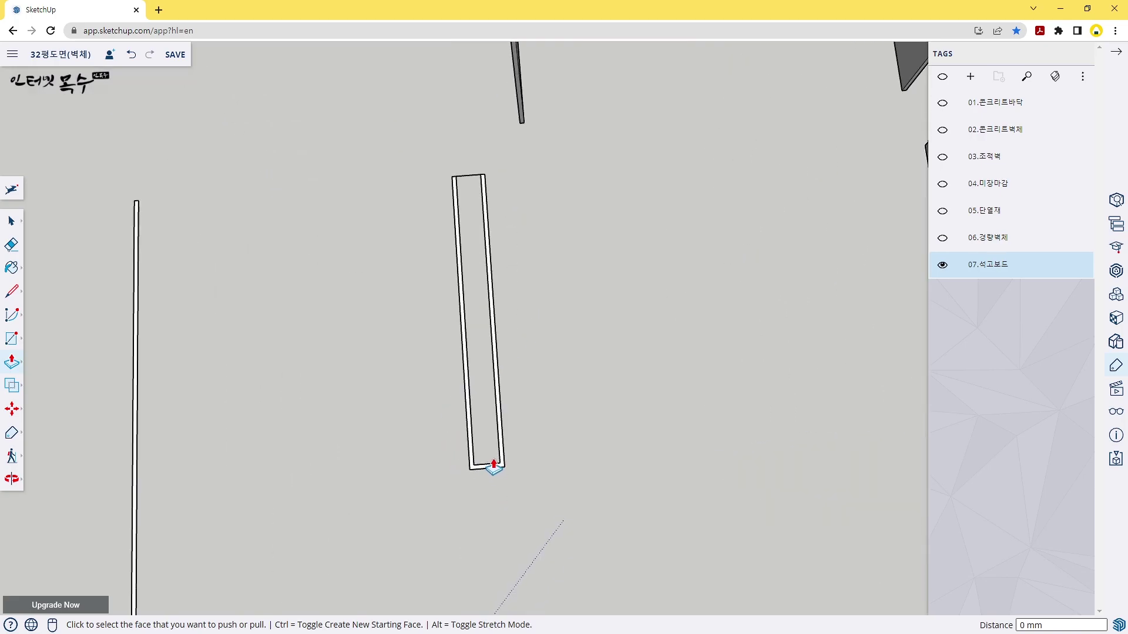
pyautogui.moveTo(493, 460); pyautogui.dragTo(506, 317, button='middle')
pyautogui.scroll(2, 509, 294)
pyautogui.scroll(1, 523, 273)
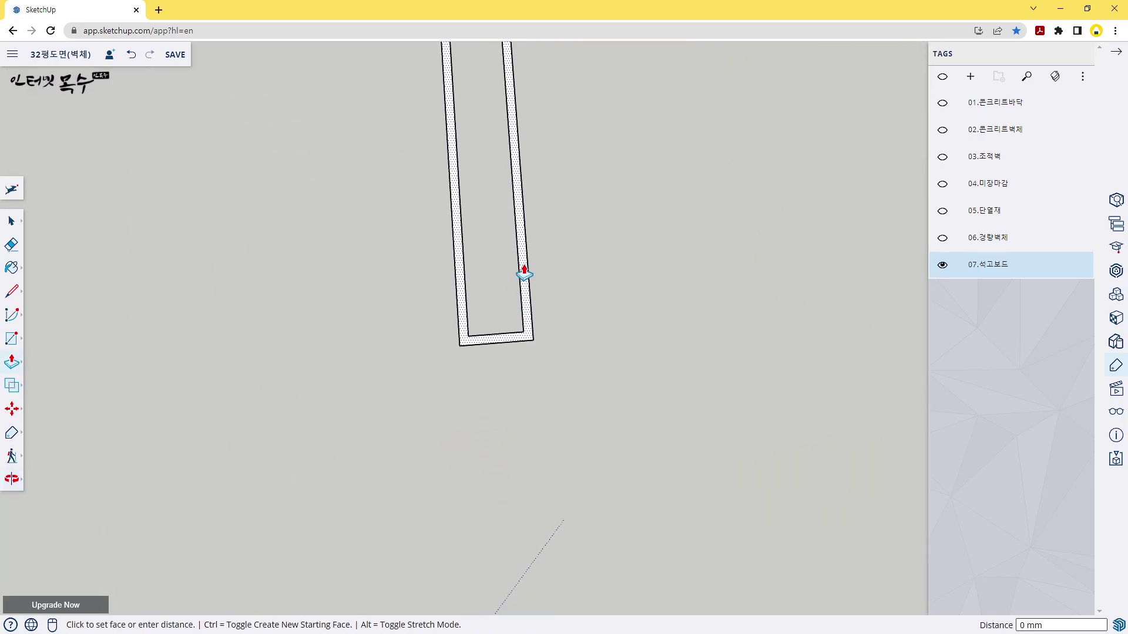
pyautogui.scroll(-2, 524, 274)
pyautogui.moveTo(338, 410); pyautogui.dragTo(448, 201, button='middle')
pyautogui.scroll(2, 420, 382)
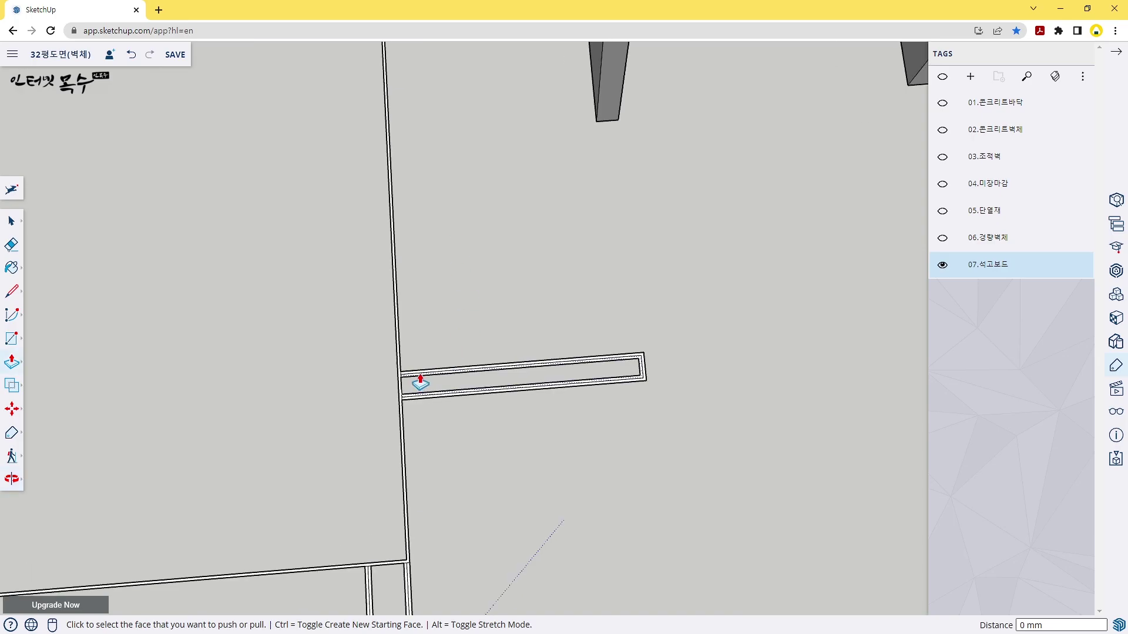
pyautogui.scroll(2, 420, 382)
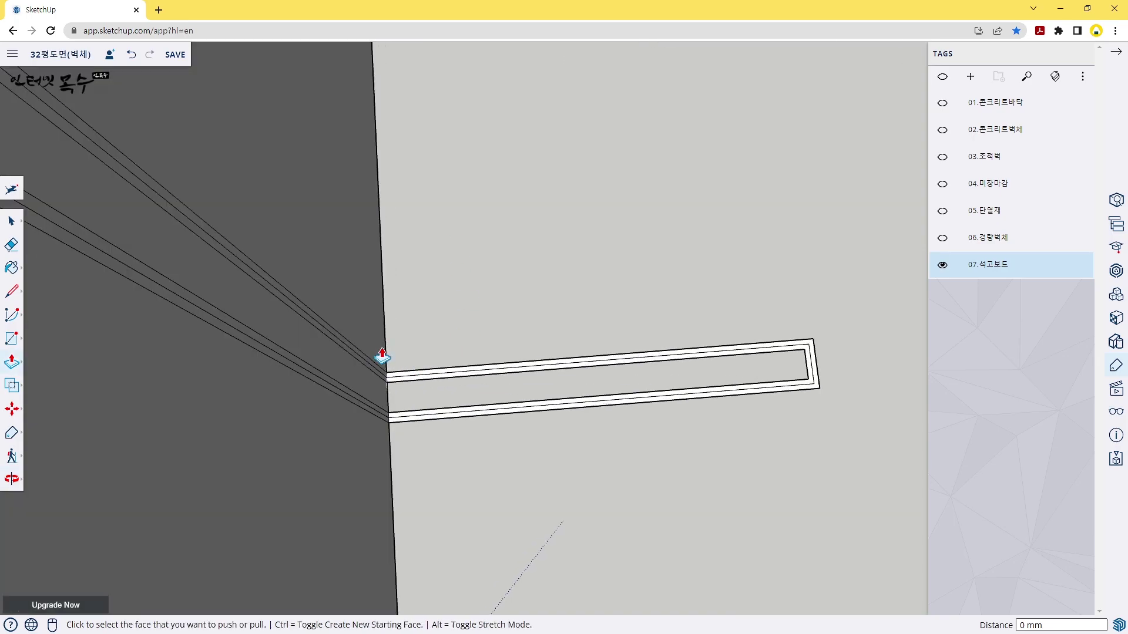
pyautogui.scroll(3, 508, 365)
pyautogui.scroll(1, 487, 340)
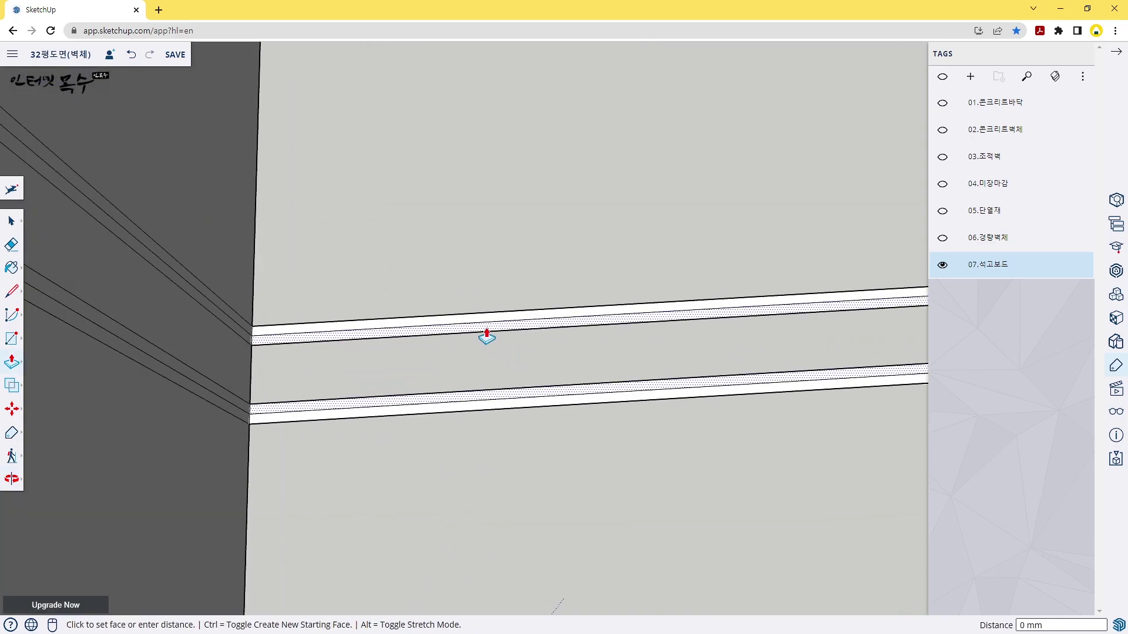
pyautogui.click(487, 345)
pyautogui.press('Escape')
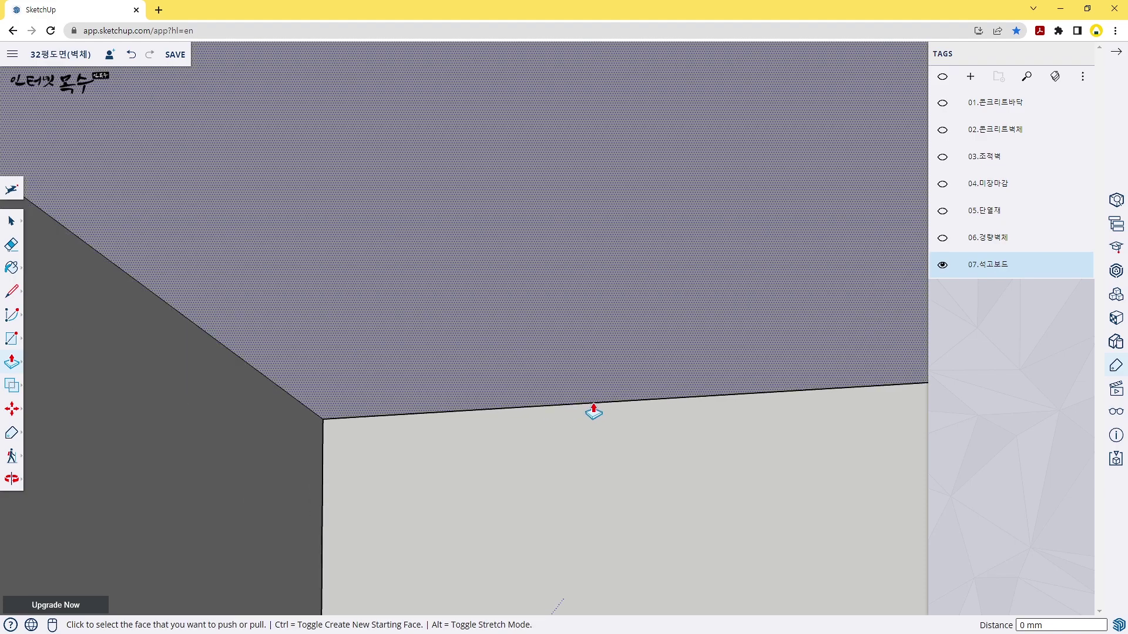
# Extrude the next board strip to full height and repeat it on the neighbouring board
pyautogui.scroll(-5, 587, 405)
pyautogui.scroll(-1, 563, 446)
pyautogui.scroll(-1, 549, 528)
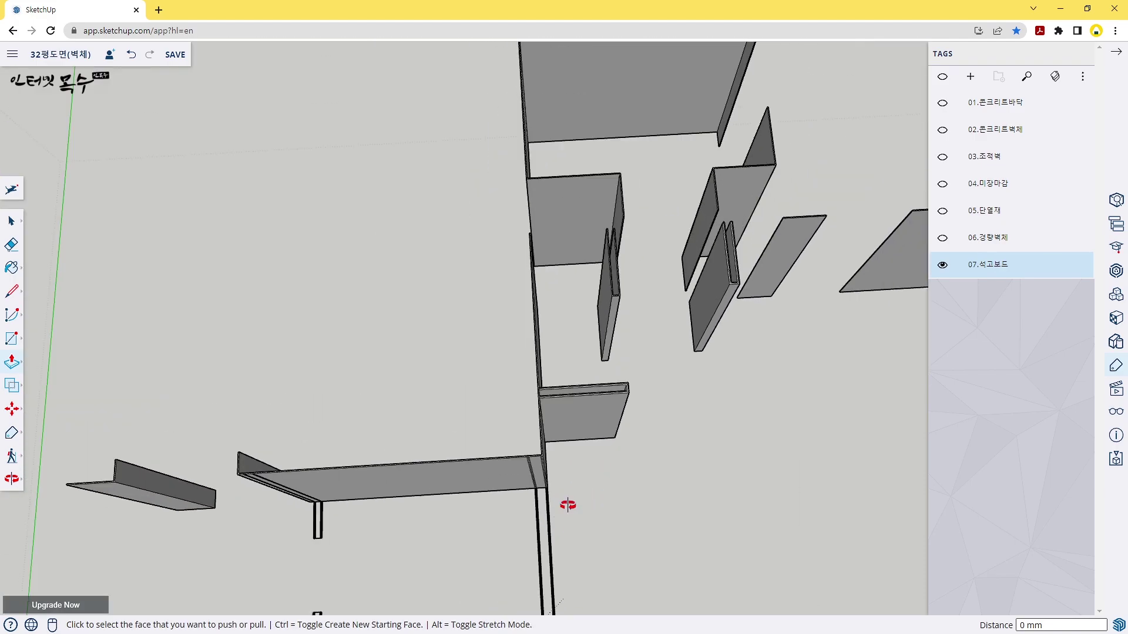
pyautogui.moveTo(566, 503)
pyautogui.mouseDown(button='middle')
pyautogui.moveTo(600, 197)
pyautogui.moveTo(499, 279)
pyautogui.mouseUp(button='middle')
pyautogui.scroll(3, 352, 247)
pyautogui.scroll(3, 332, 231)
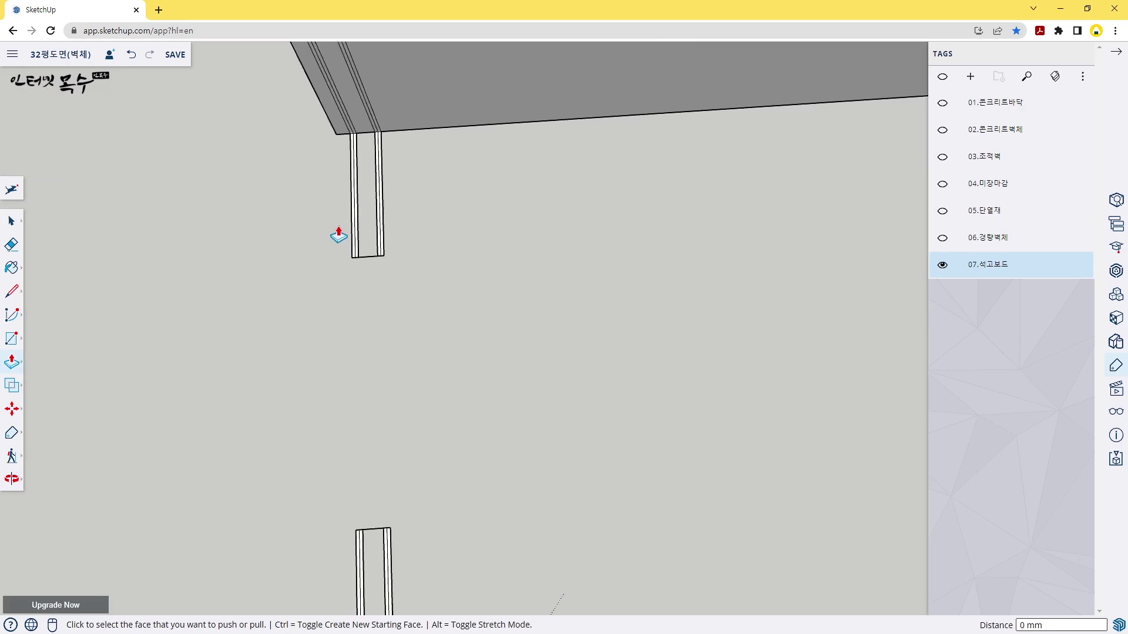
pyautogui.scroll(3, 337, 234)
pyautogui.scroll(1, 355, 227)
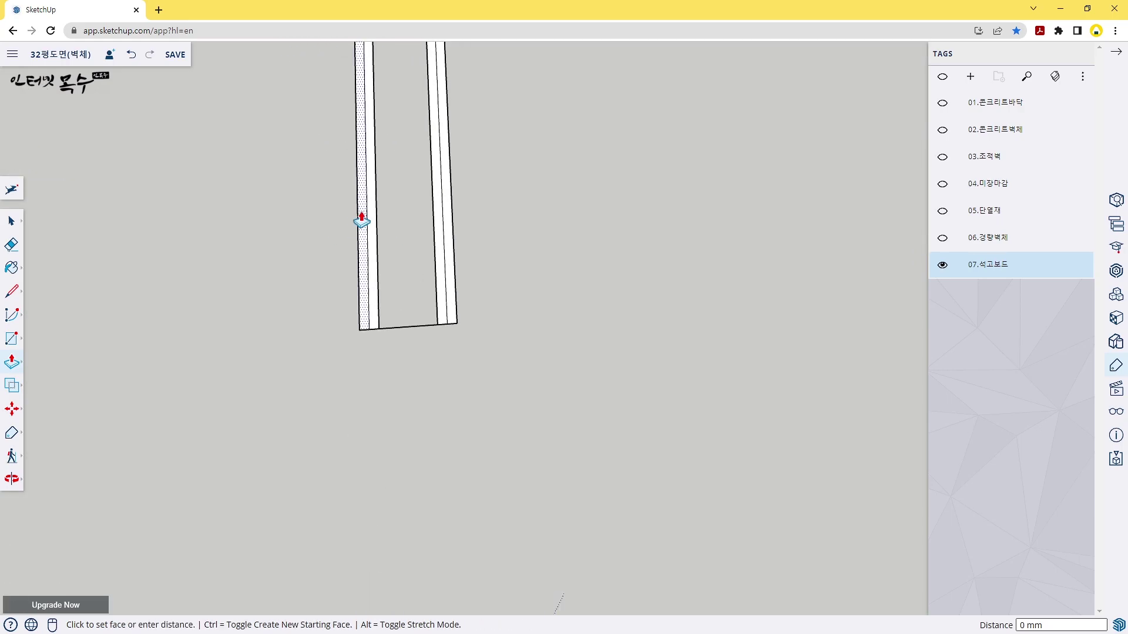
pyautogui.click(364, 223)
pyautogui.doubleClick(435, 232)
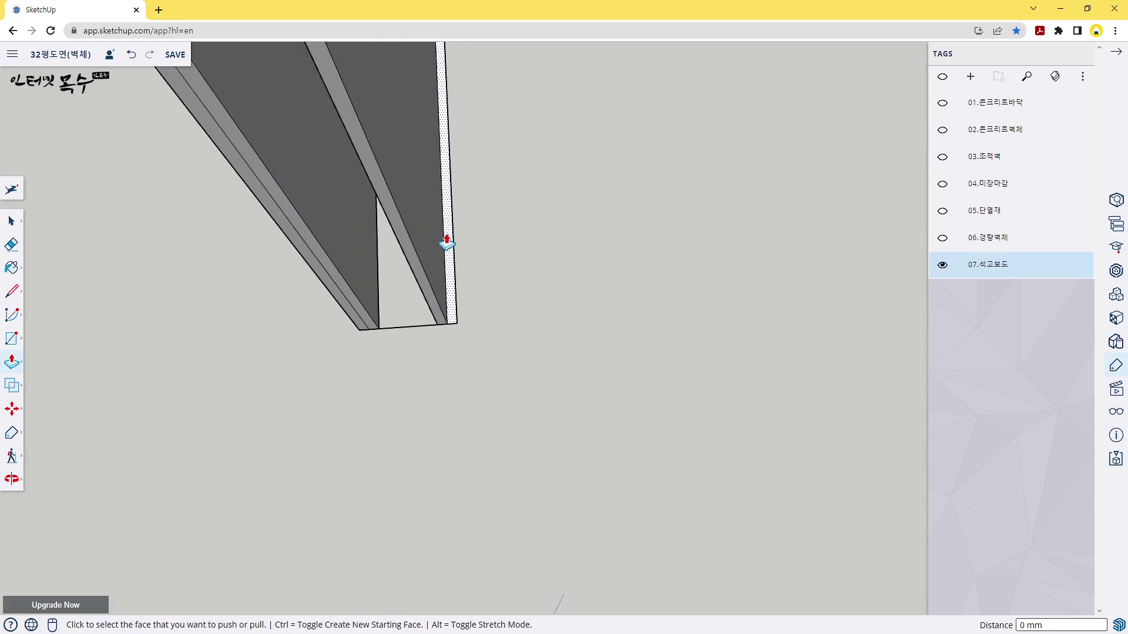
pyautogui.click(447, 242)
pyautogui.scroll(-2, 511, 270)
pyautogui.scroll(-3, 574, 297)
pyautogui.scroll(-2, 715, 320)
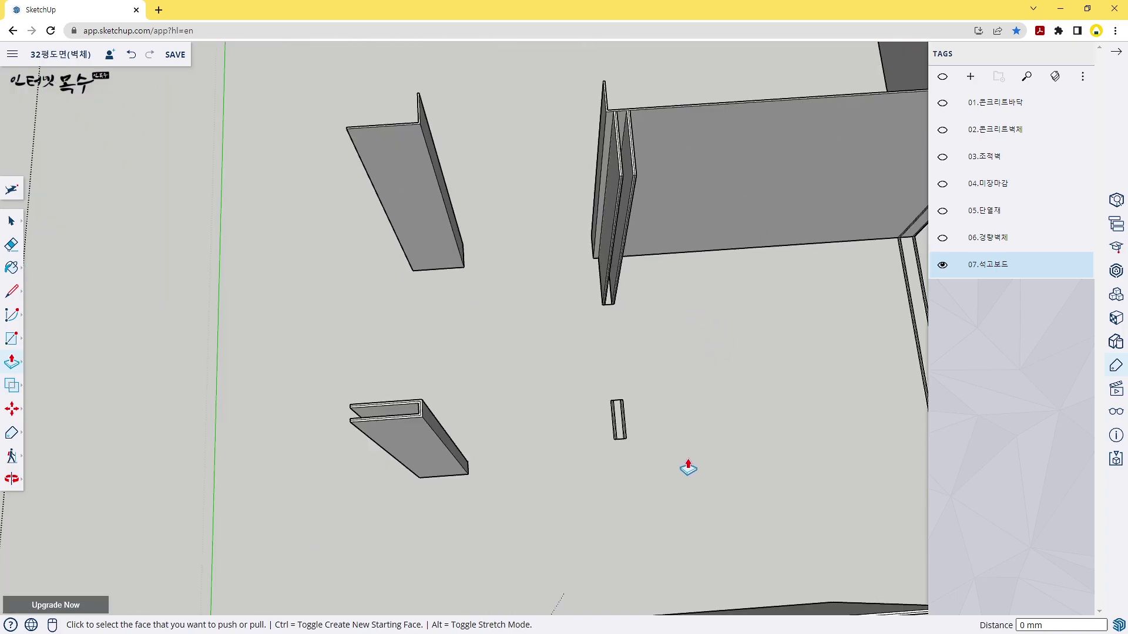
pyautogui.scroll(1, 685, 463)
pyautogui.scroll(3, 617, 438)
# Repeat the same full-height extrusion on the two small adjacent board pieces
pyautogui.moveTo(649, 461); pyautogui.dragTo(521, 300, button='middle')
pyautogui.scroll(3, 421, 259)
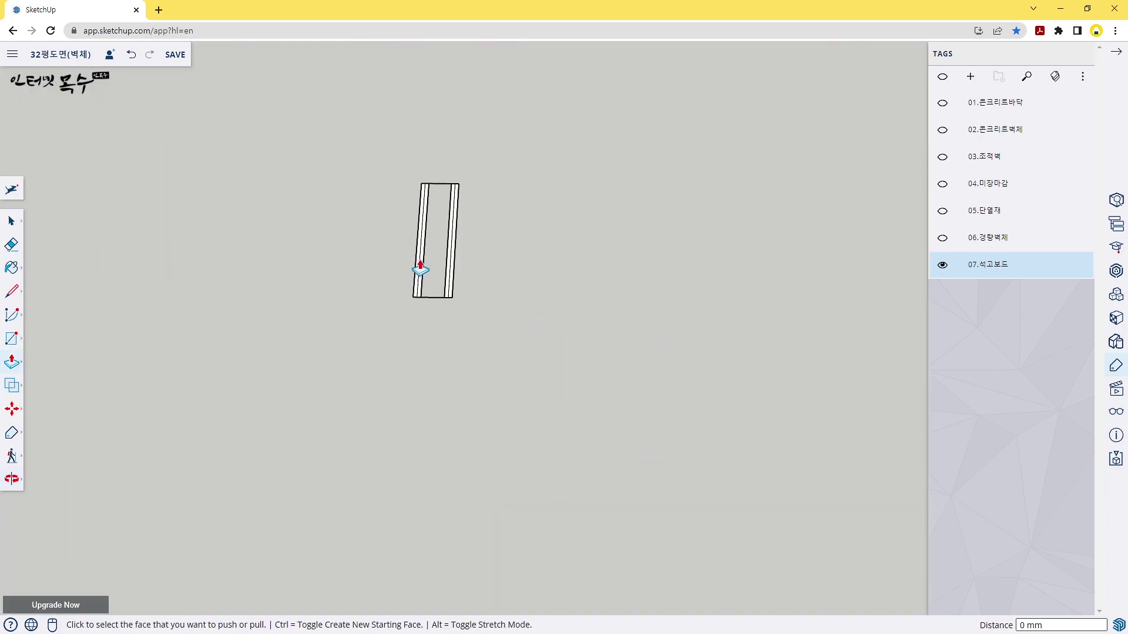
pyautogui.scroll(3, 421, 252)
pyautogui.doubleClick(422, 254)
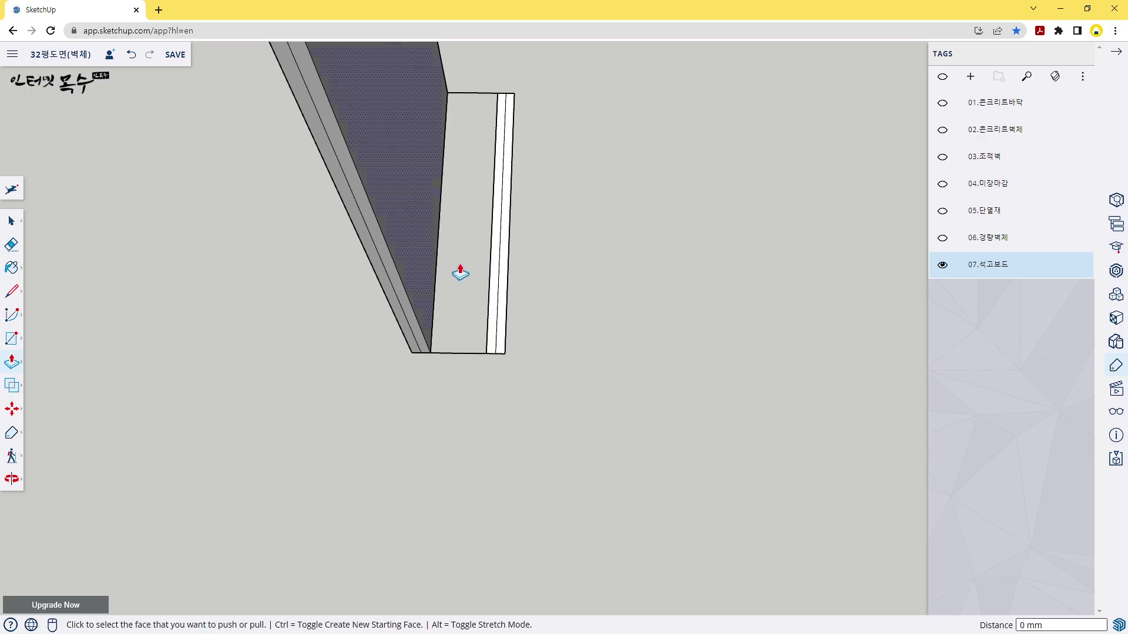
pyautogui.doubleClick(492, 265)
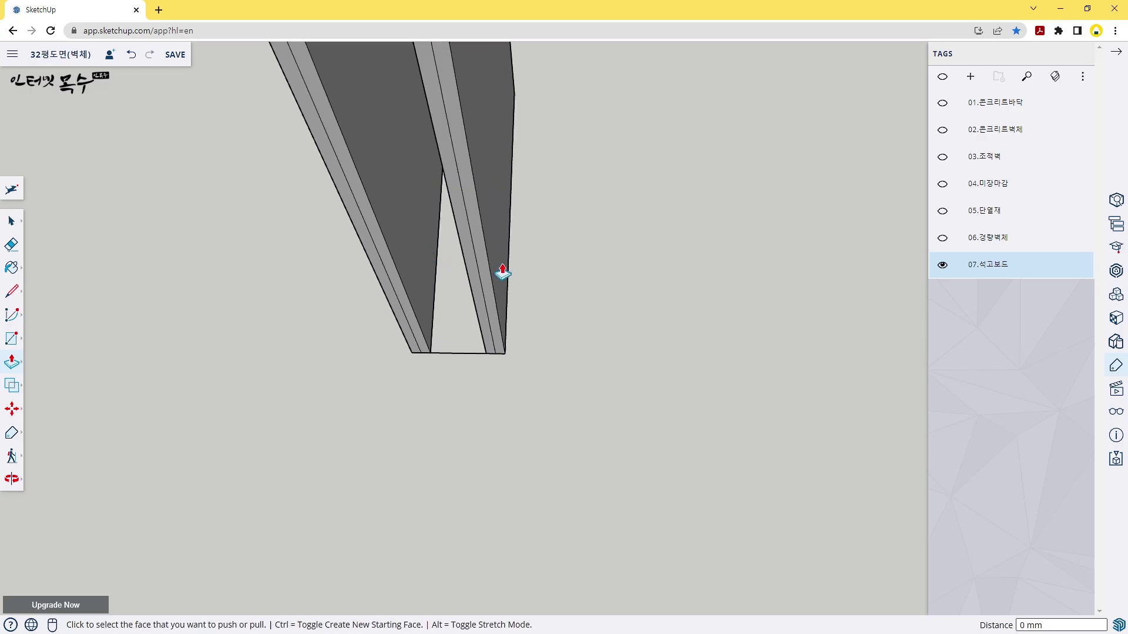
pyautogui.scroll(-3, 640, 297)
pyautogui.scroll(-2, 708, 339)
pyautogui.scroll(-2, 709, 339)
pyautogui.moveTo(732, 335)
pyautogui.mouseDown(button='middle')
pyautogui.moveTo(259, 194)
pyautogui.moveTo(702, 428)
pyautogui.moveTo(524, 304)
pyautogui.mouseUp(button='middle')
pyautogui.scroll(-2, 650, 373)
pyautogui.scroll(-2, 649, 373)
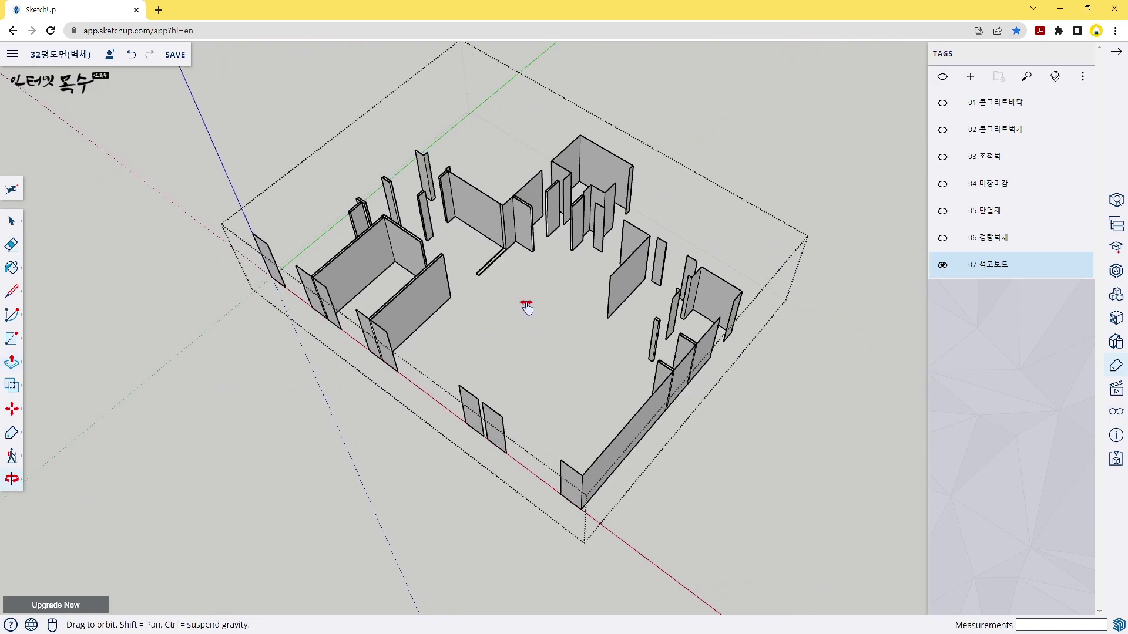
# Push/Pull the last long board strip and its thin neighbour up to full height
pyautogui.scroll(2, 495, 284)
pyautogui.scroll(3, 463, 238)
pyautogui.scroll(3, 463, 238)
pyautogui.scroll(4, 491, 257)
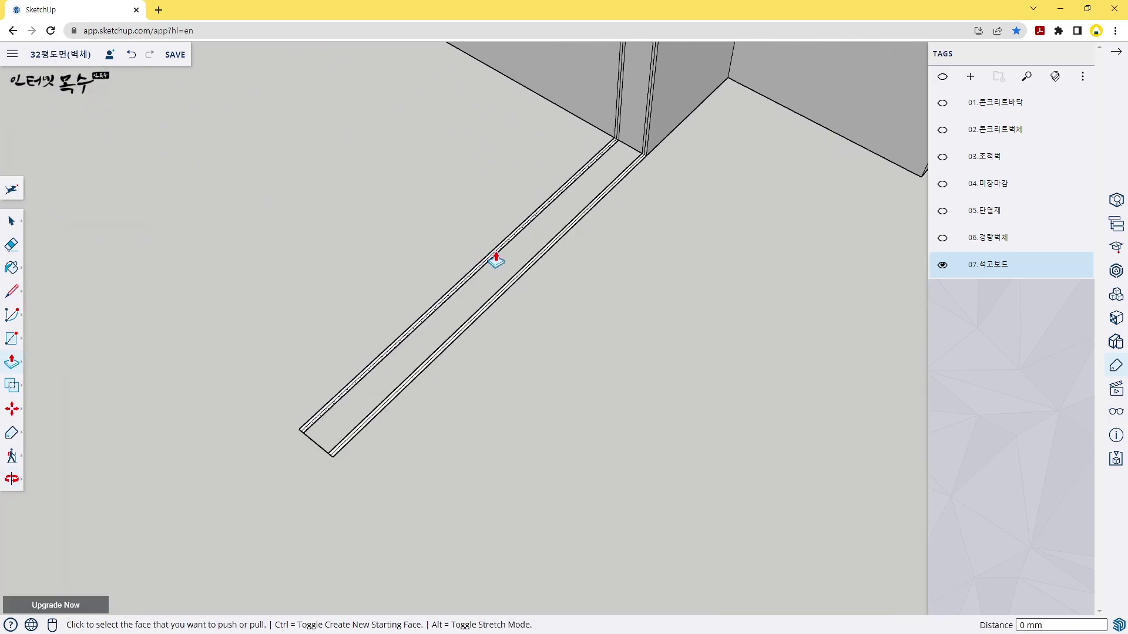
pyautogui.scroll(3, 498, 259)
pyautogui.scroll(-3, 511, 247)
pyautogui.scroll(-1, 513, 247)
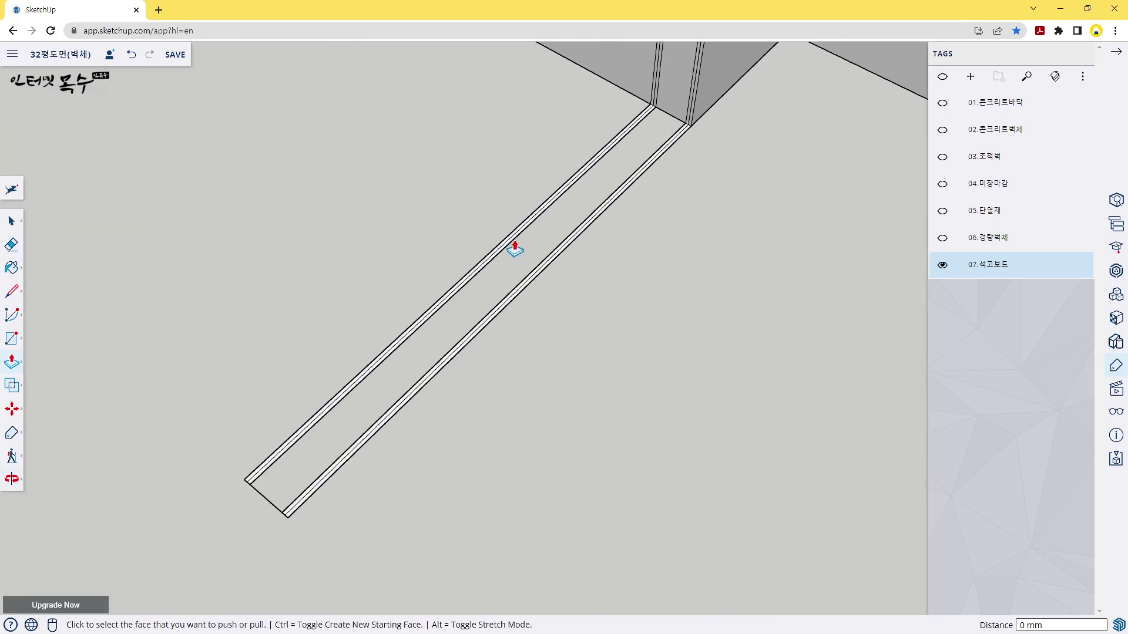
pyautogui.scroll(4, 517, 243)
pyautogui.click(532, 228)
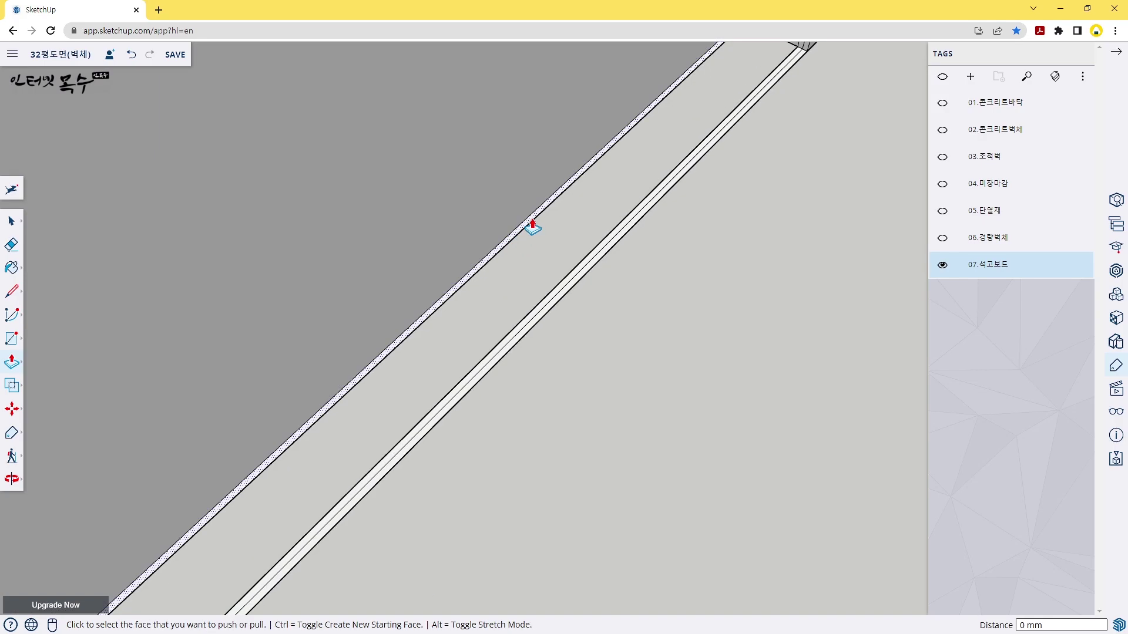
pyautogui.click(583, 274)
pyautogui.click(584, 279)
# Orbit to a top-down view to check the complete gypsum board layout
pyautogui.scroll(-5, 604, 292)
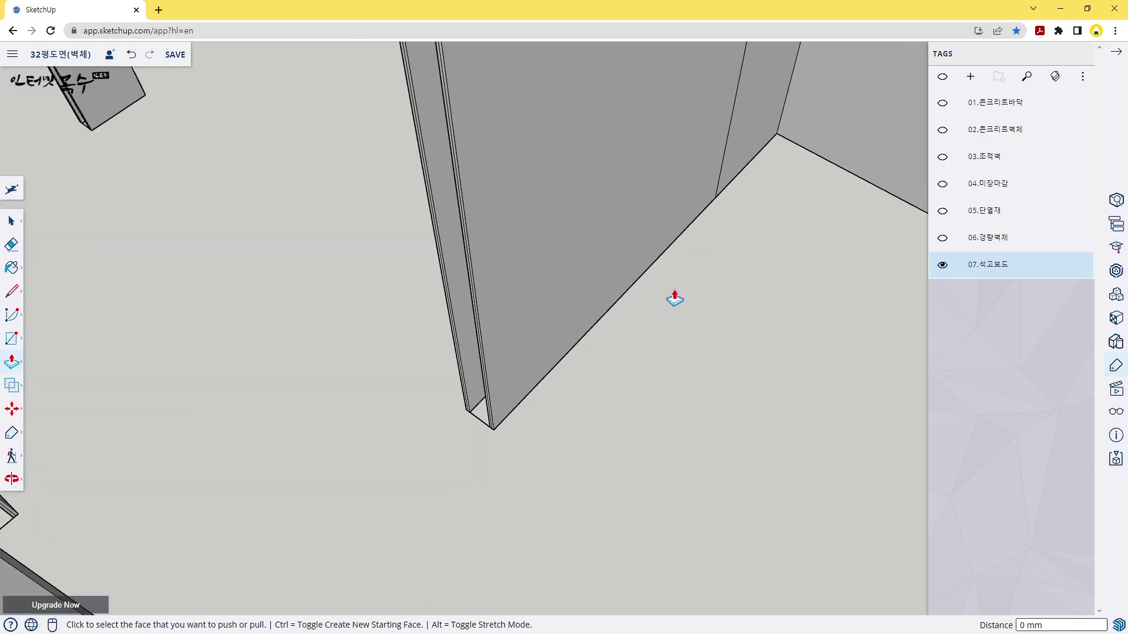
pyautogui.scroll(-3, 675, 297)
pyautogui.scroll(-3, 682, 290)
pyautogui.scroll(-5, 693, 279)
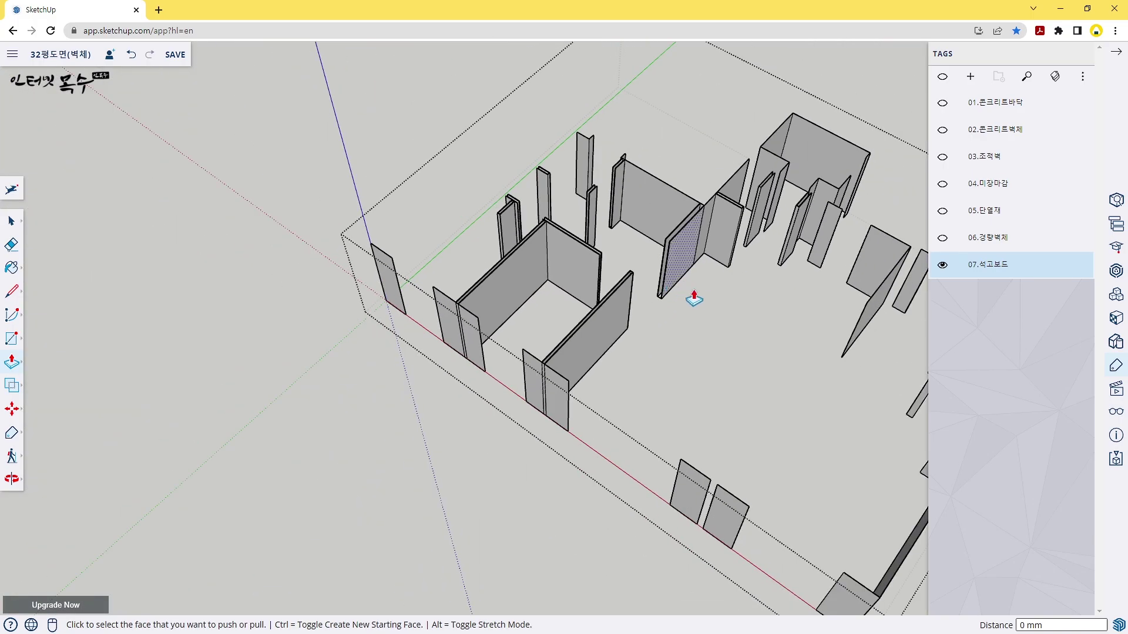
pyautogui.moveTo(692, 294)
pyautogui.mouseDown(button='middle')
pyautogui.moveTo(456, 212)
pyautogui.moveTo(727, 382)
pyautogui.moveTo(456, 279)
pyautogui.moveTo(298, 307)
pyautogui.moveTo(425, 246)
pyautogui.moveTo(564, 327)
pyautogui.moveTo(468, 302)
pyautogui.moveTo(506, 348)
pyautogui.mouseUp(button='middle')
pyautogui.scroll(-3, 425, 246)
pyautogui.scroll(2, 511, 311)
pyautogui.scroll(-1, 509, 307)
pyautogui.scroll(-1, 496, 297)
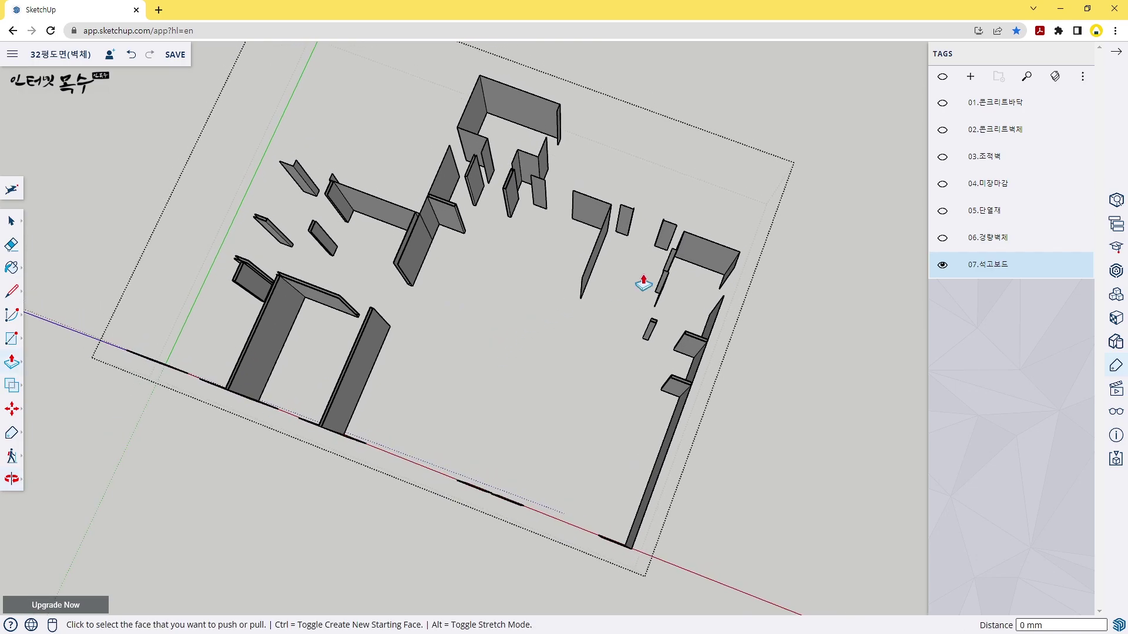
# Turn on all seven tags with Toggle Master Visibility and orbit around the assembled apartment
pyautogui.click(942, 79)
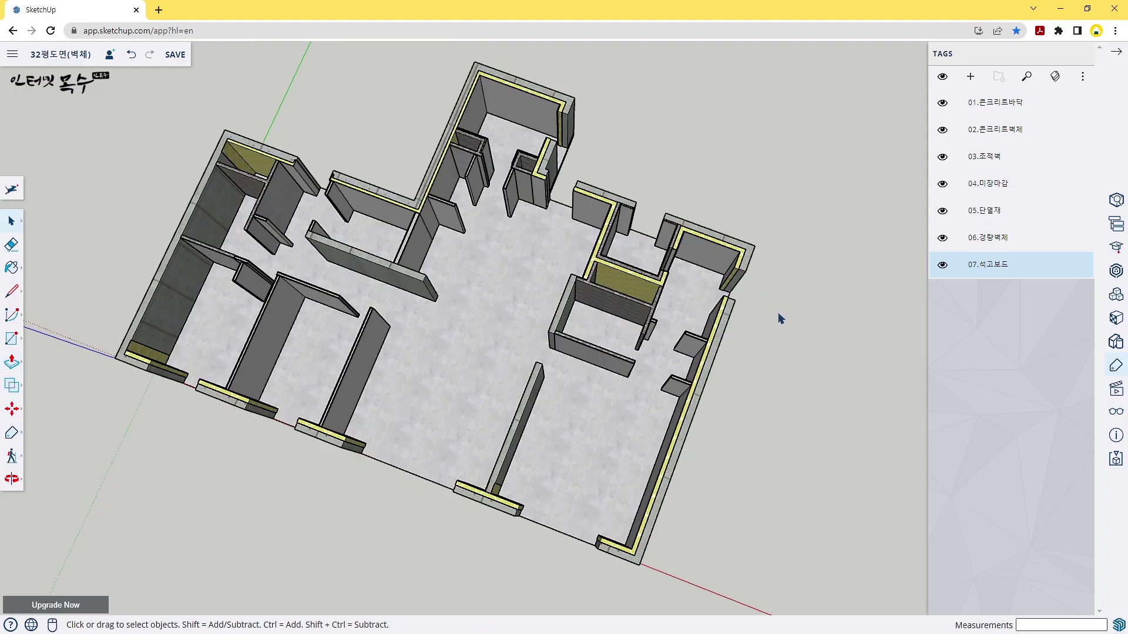
pyautogui.moveTo(783, 461); pyautogui.dragTo(758, 333, button='middle')
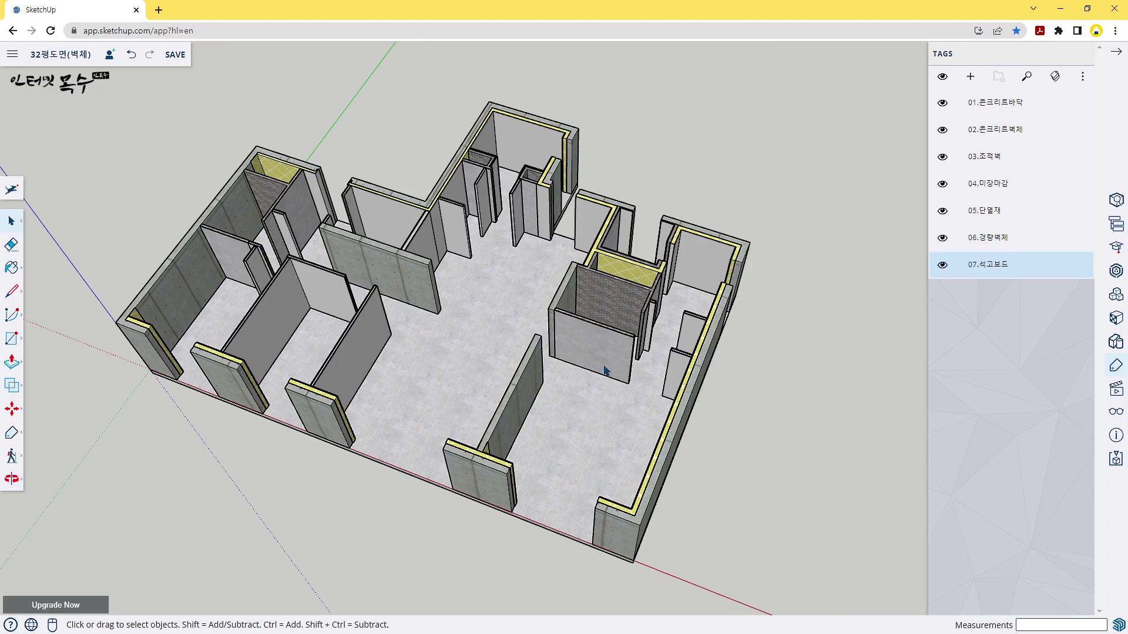
pyautogui.moveTo(731, 455); pyautogui.dragTo(735, 350, button='middle')
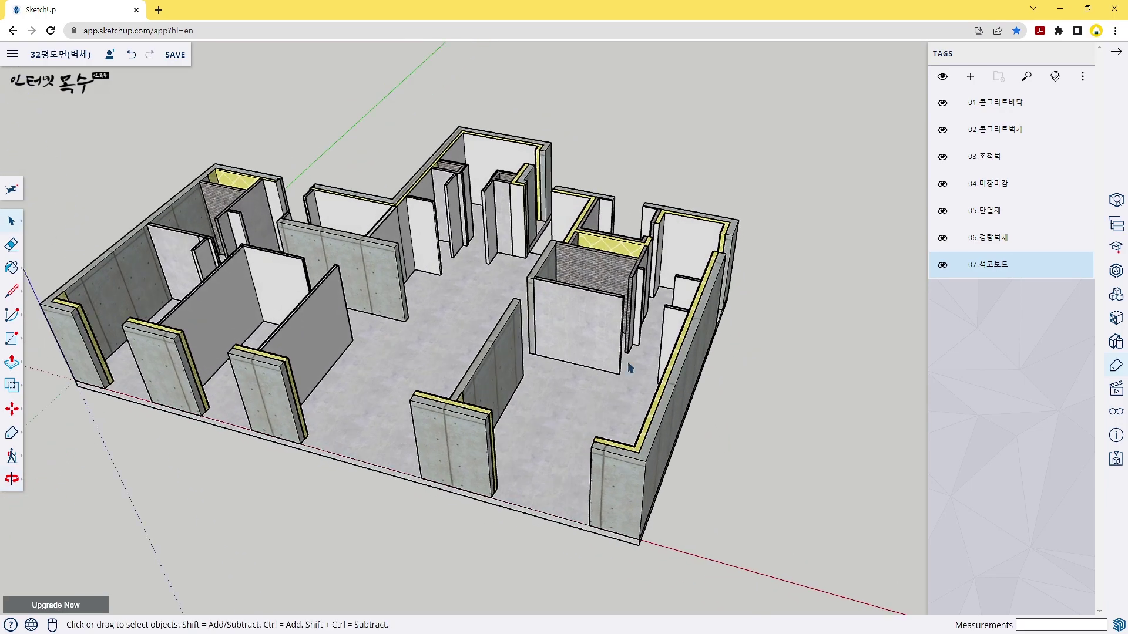
pyautogui.scroll(2, 634, 352)
pyautogui.scroll(-2, 579, 336)
pyautogui.moveTo(579, 336); pyautogui.dragTo(605, 325, button='middle')
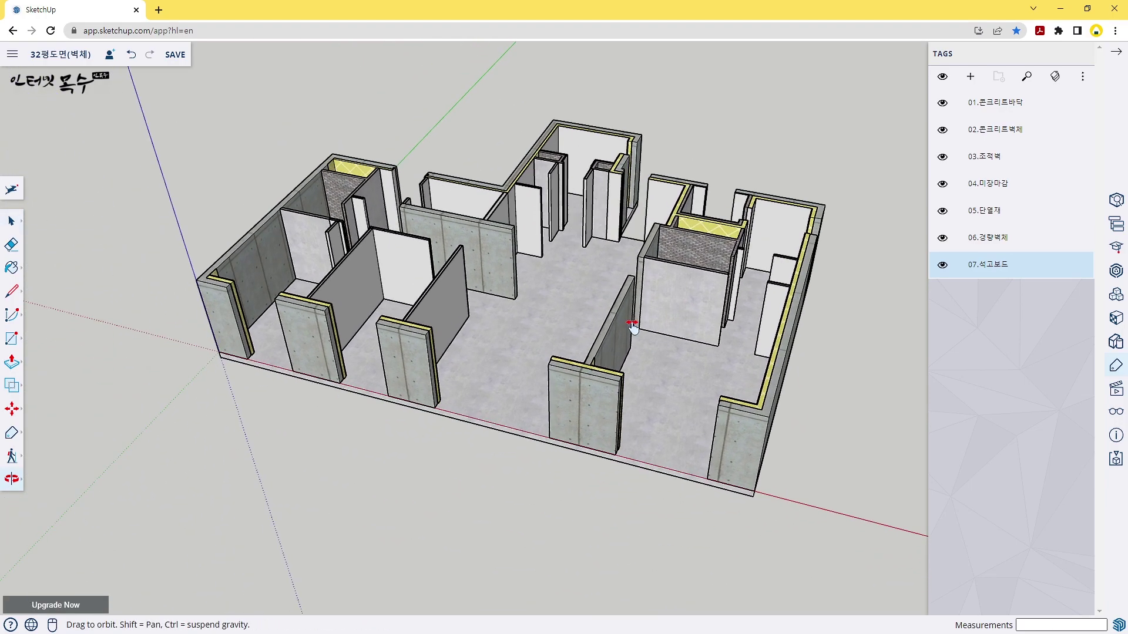
pyautogui.scroll(3, 605, 324)
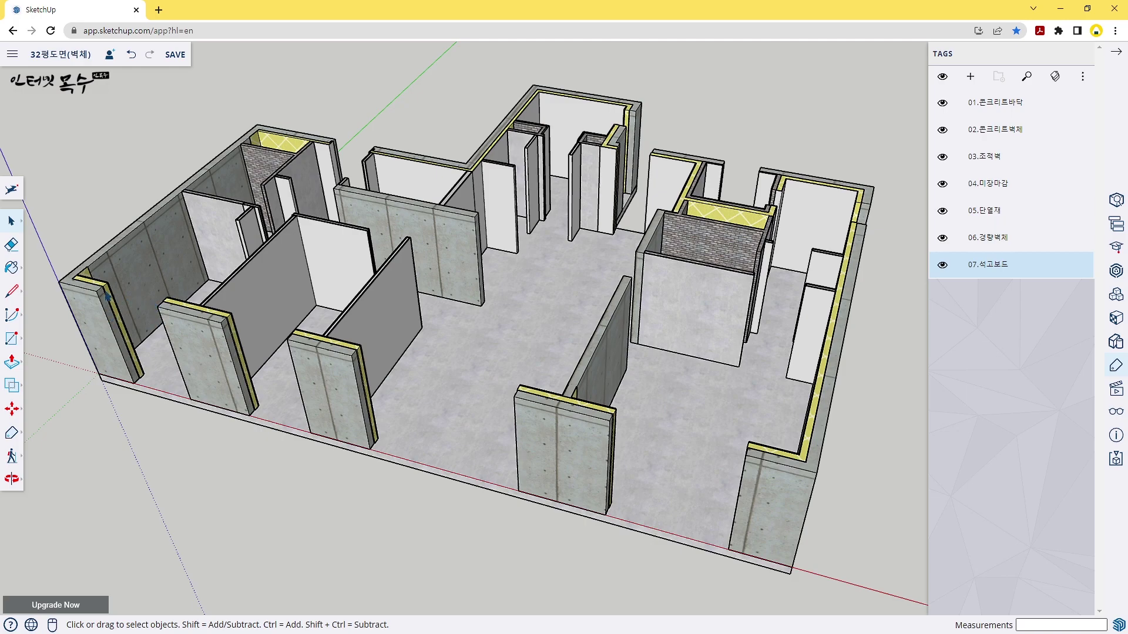
pyautogui.scroll(-1, 558, 358)
pyautogui.scroll(-1, 558, 358)
# Save the 32평도면(벽체) model with Ctrl+S
pyautogui.moveTo(559, 364)
pyautogui.mouseDown(button='middle')
pyautogui.moveTo(546, 343)
pyautogui.moveTo(513, 339)
pyautogui.mouseUp(button='middle')
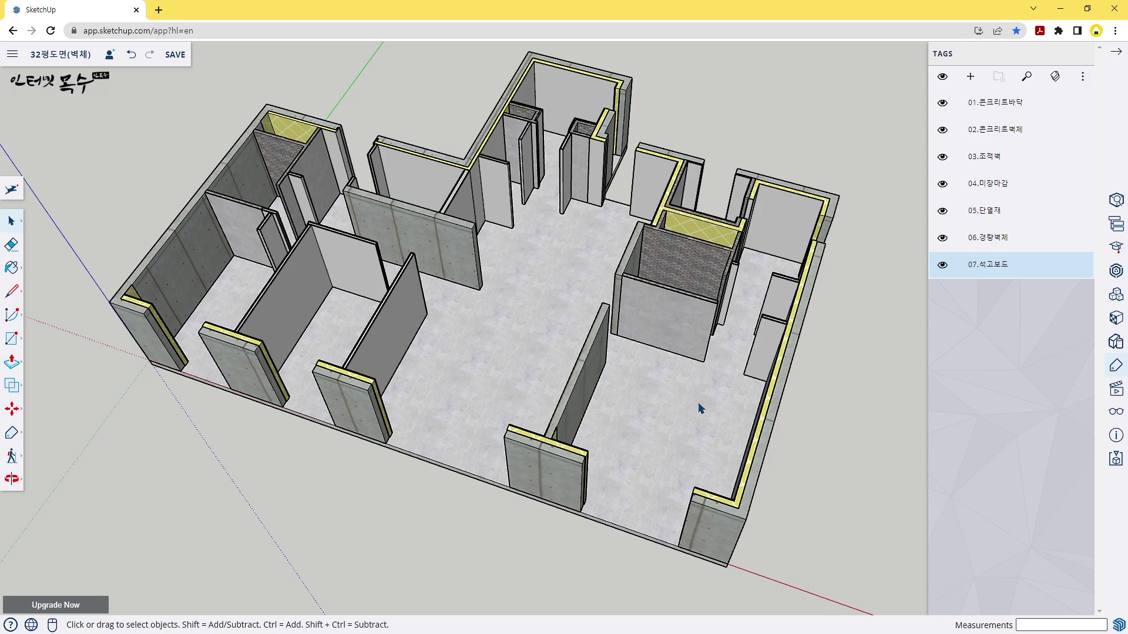
pyautogui.hotkey('ctrl', 's')
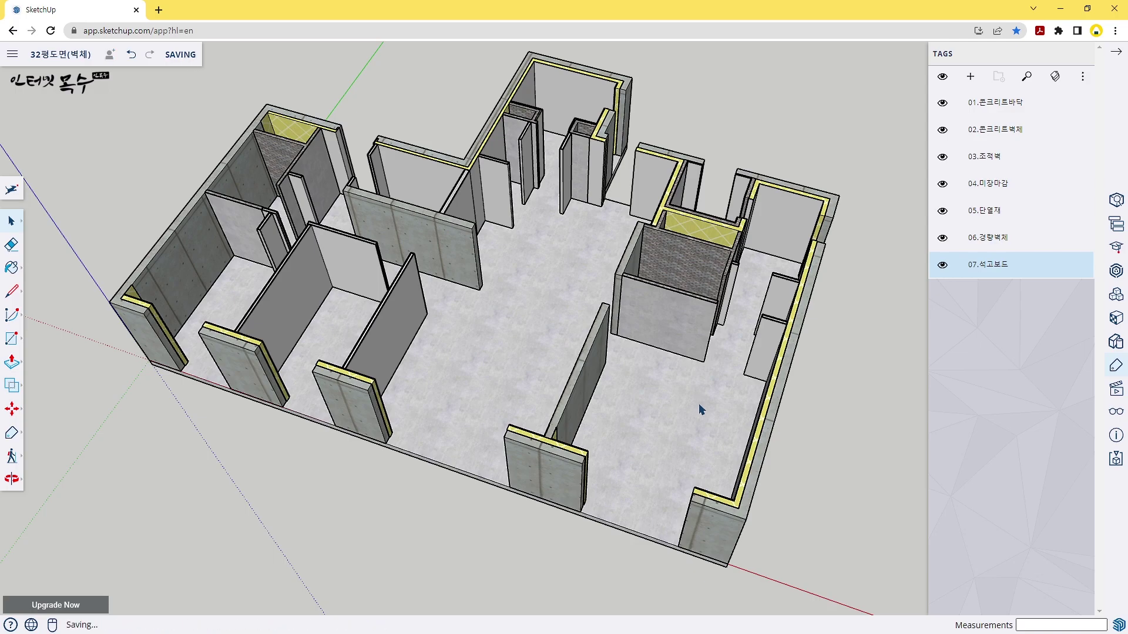